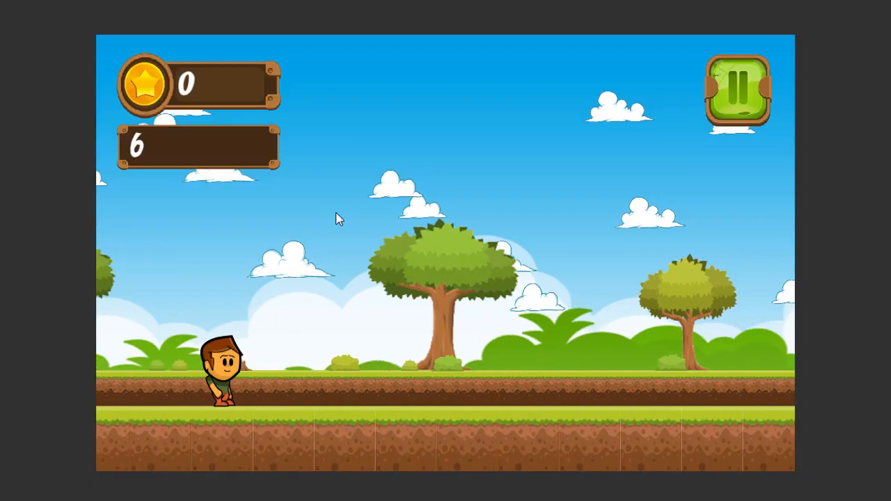
{"action": "left_click", "coordinate": [336, 212]}
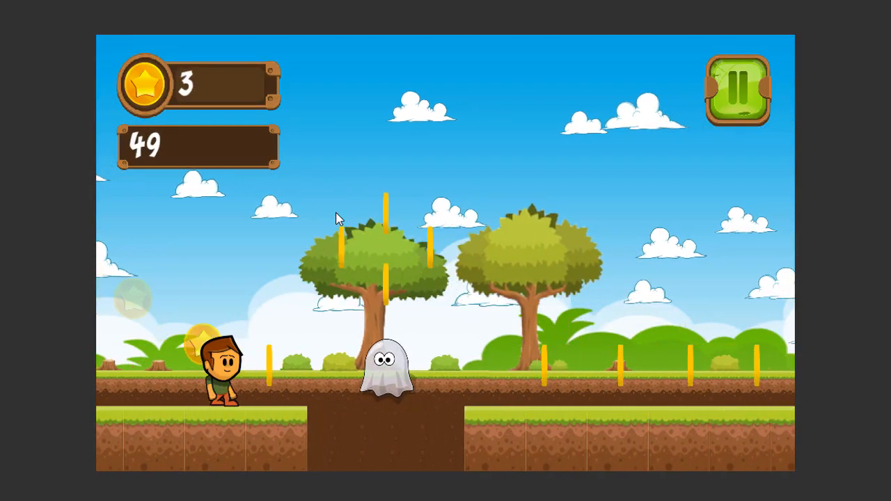
{"action": "left_click", "coordinate": [335, 213]}
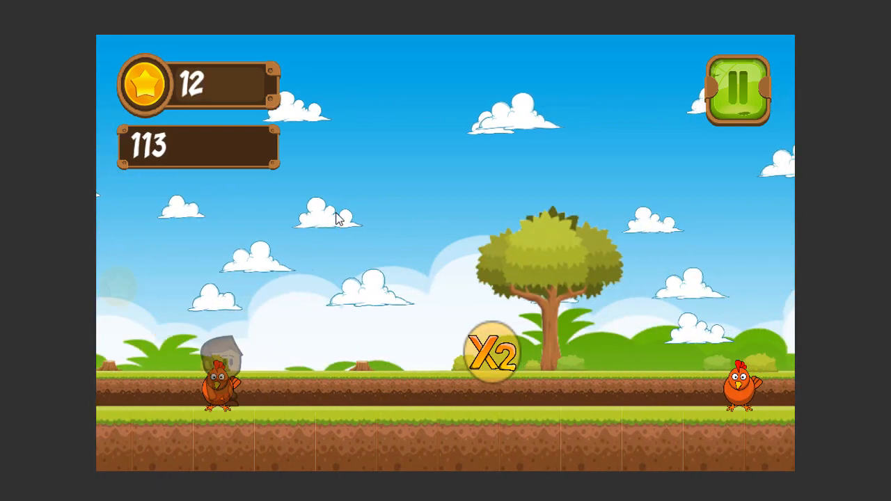
{"action": "left_click", "coordinate": [336, 218]}
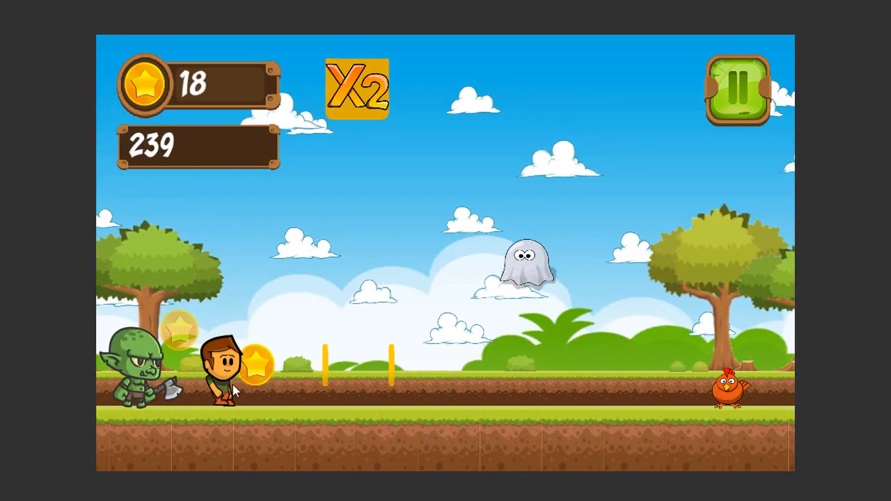
{"action": "left_click", "coordinate": [249, 451]}
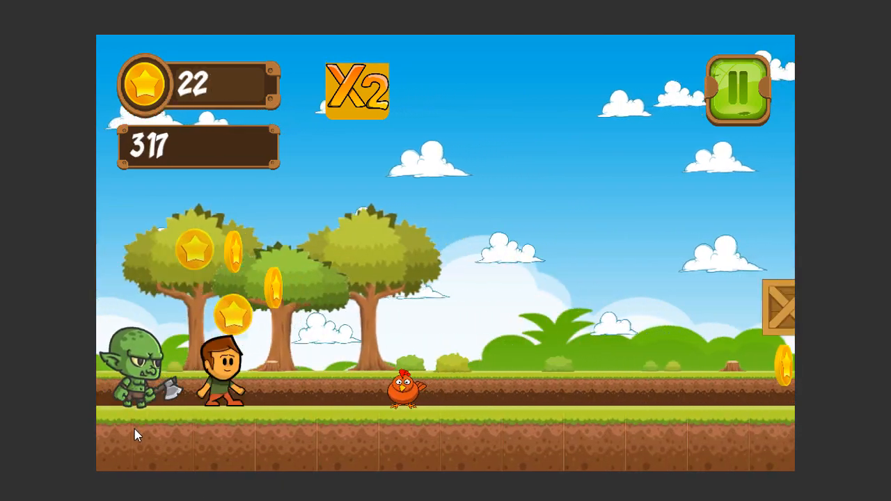
{"action": "left_click", "coordinate": [135, 432]}
{"action": "left_click", "coordinate": [668, 414]}
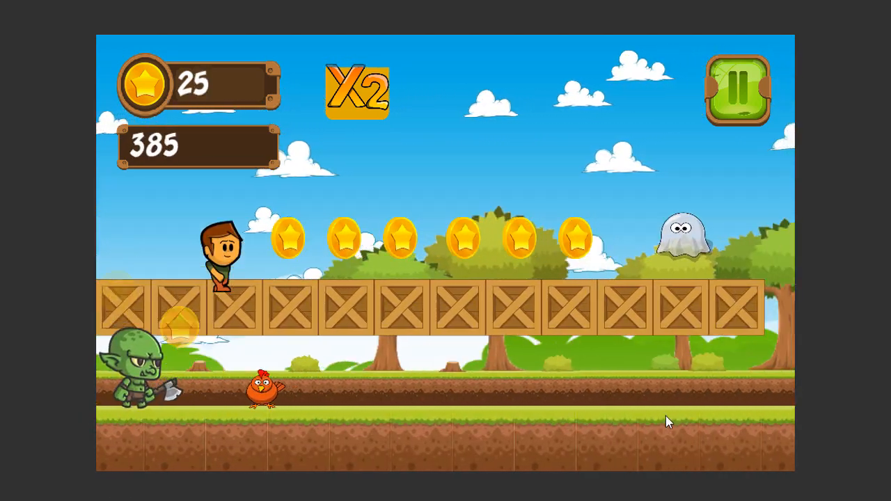
{"action": "left_click", "coordinate": [510, 315]}
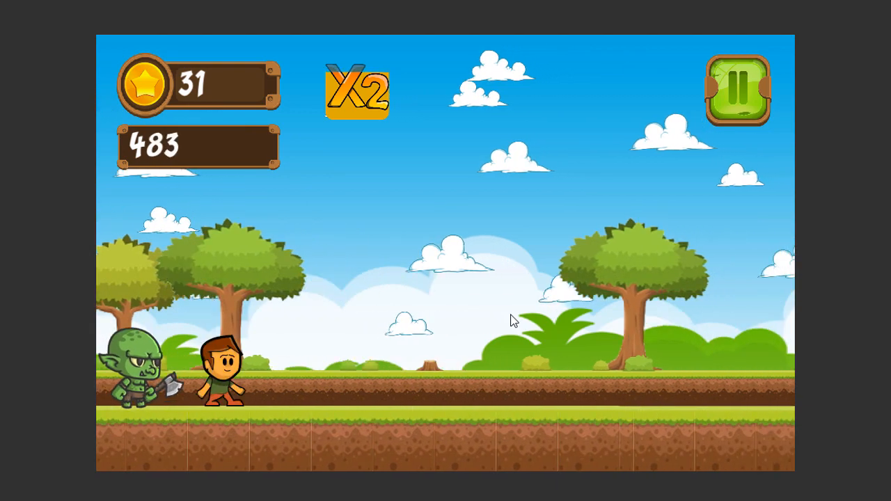
{"action": "left_click", "coordinate": [511, 315]}
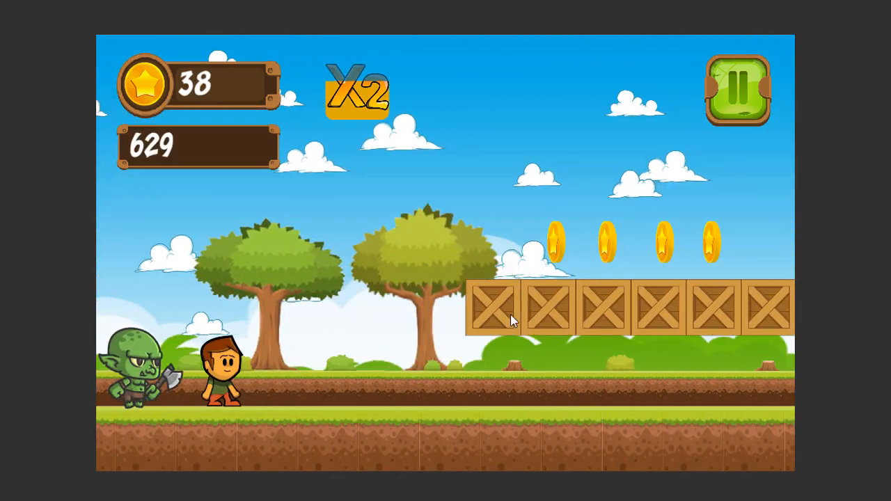
{"action": "left_click", "coordinate": [492, 315]}
{"action": "left_click", "coordinate": [452, 316]}
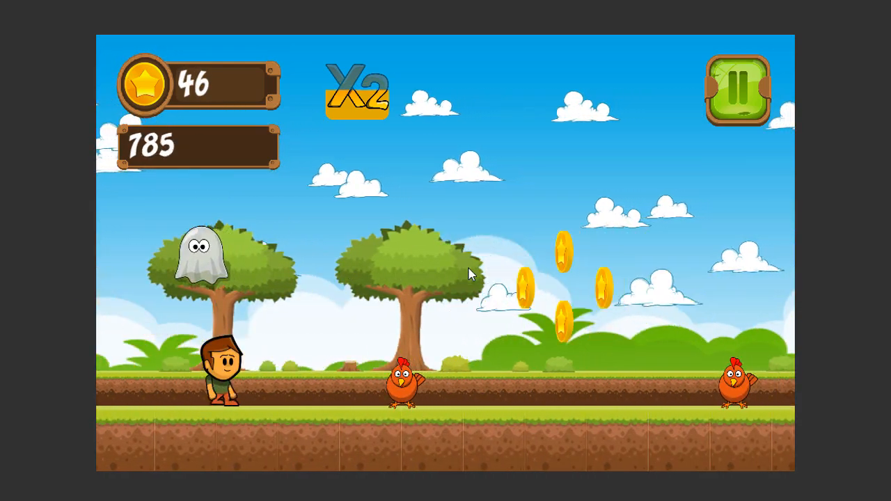
{"action": "left_click", "coordinate": [470, 272]}
{"action": "left_click", "coordinate": [470, 274]}
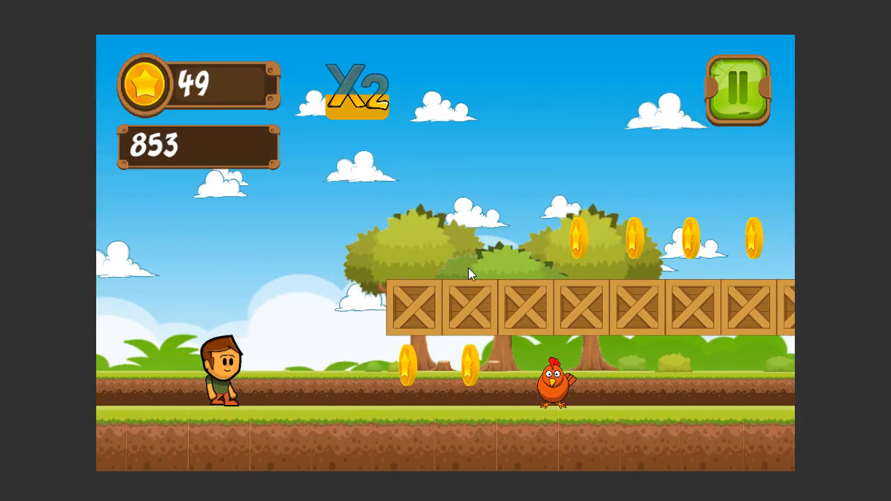
{"action": "left_click", "coordinate": [503, 268]}
{"action": "left_click", "coordinate": [470, 295]}
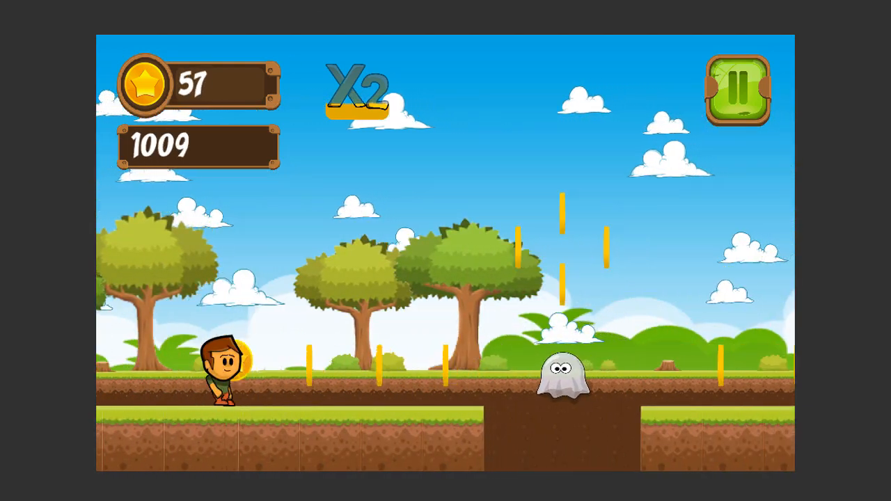
{"action": "left_click", "coordinate": [479, 306]}
{"action": "left_click", "coordinate": [172, 400]}
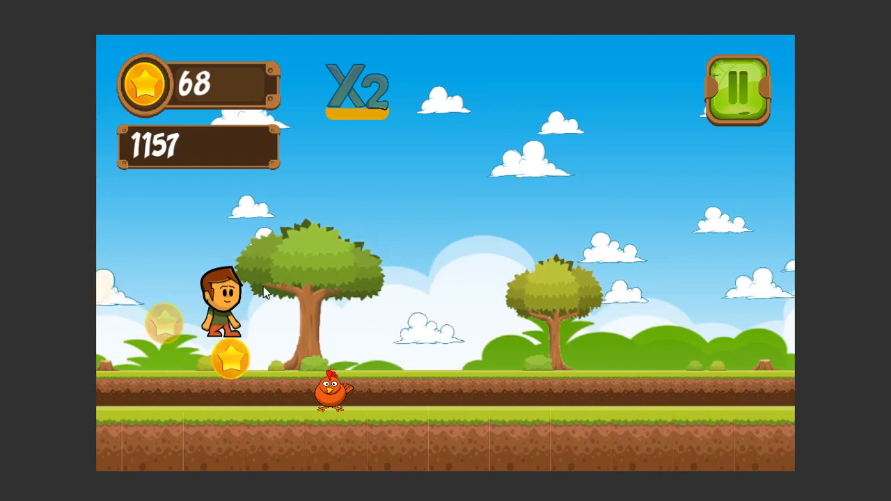
{"action": "left_click", "coordinate": [84, 360]}
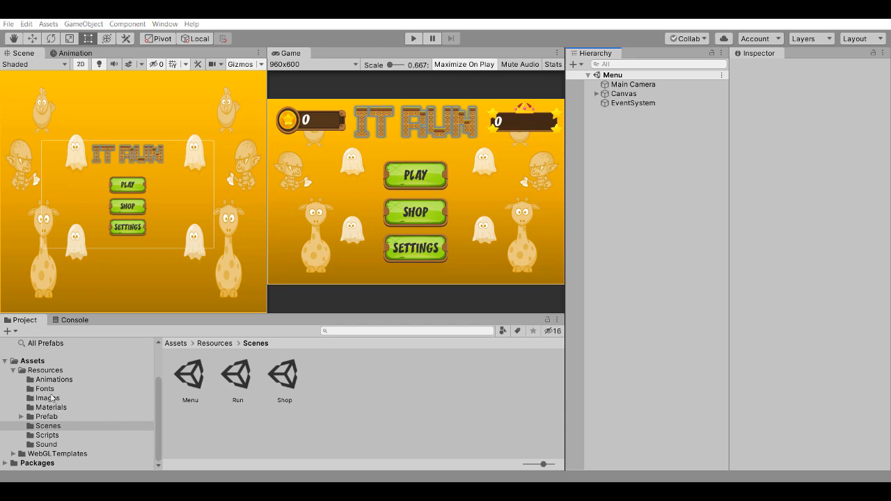
Step: Browse the project's Images folder and preview the Monsters sprite sheet at full size
{"action": "left_click", "coordinate": [49, 399]}
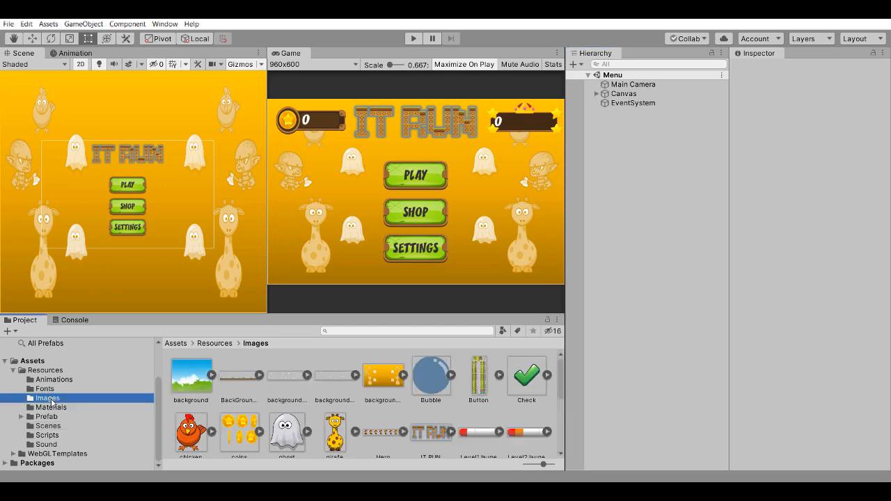
{"action": "scroll", "coordinate": [369, 398], "scroll_direction": "down", "scroll_amount": 1}
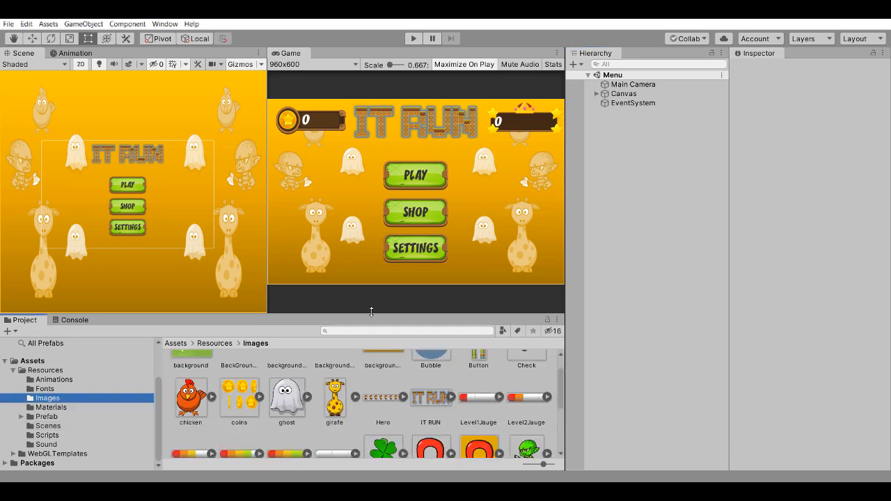
{"action": "left_click_drag", "start_coordinate": [371, 311], "coordinate": [371, 263]}
{"action": "scroll", "coordinate": [276, 388], "scroll_direction": "down", "scroll_amount": 3}
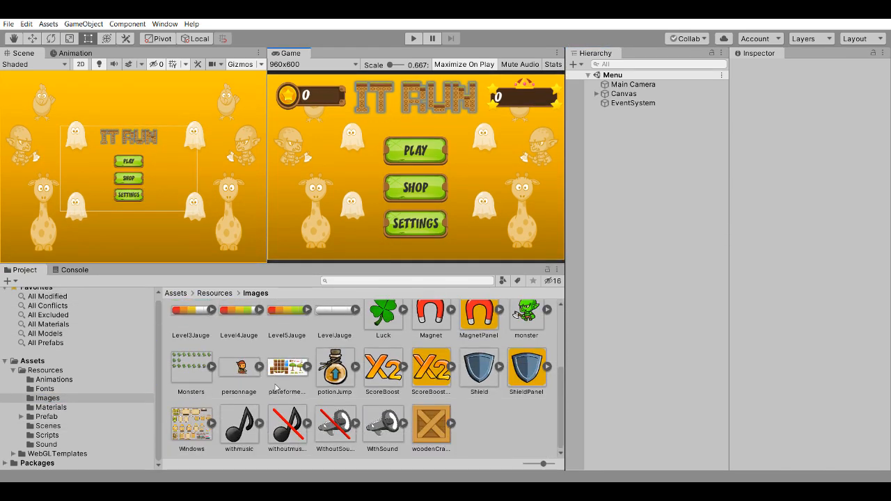
{"action": "scroll", "coordinate": [195, 400], "scroll_direction": "up", "scroll_amount": 2}
{"action": "scroll", "coordinate": [193, 406], "scroll_direction": "down", "scroll_amount": 1}
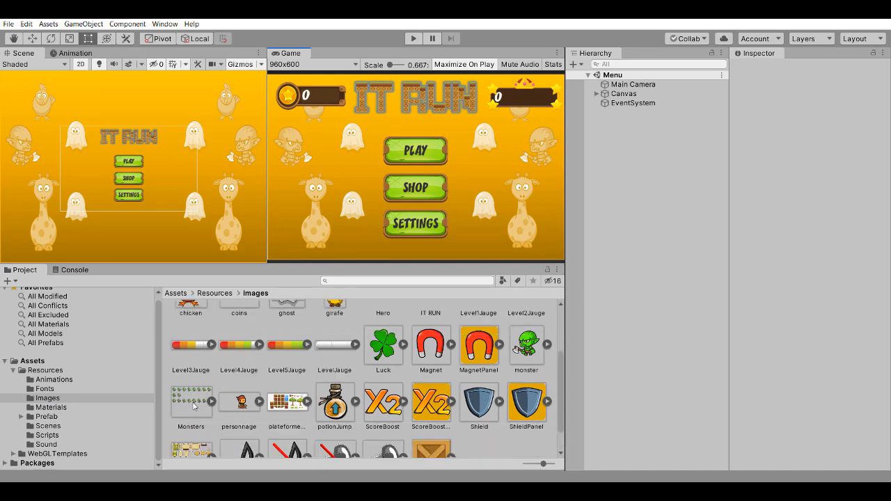
{"action": "double_click", "coordinate": [193, 406]}
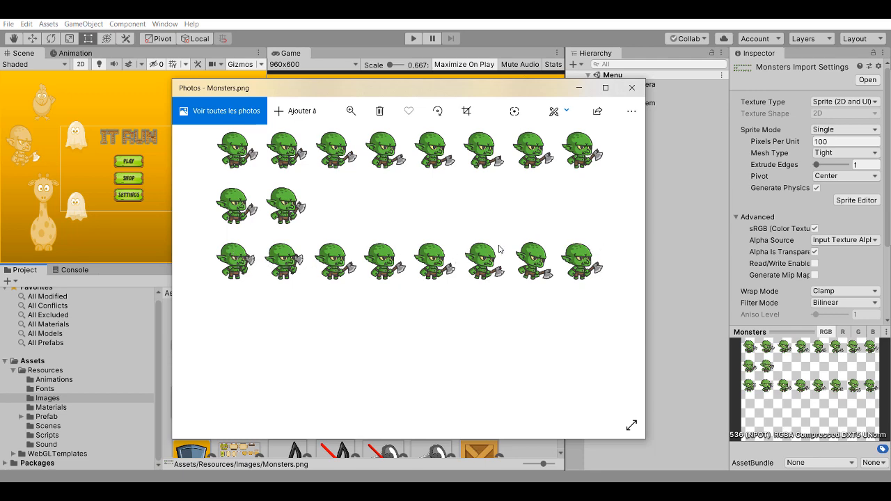
{"action": "left_click", "coordinate": [631, 87]}
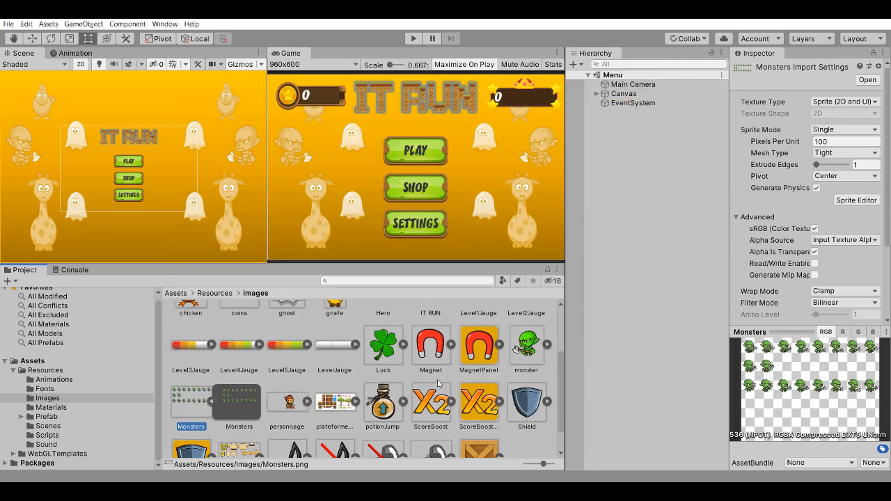
Step: Preview the Hero sprite sheet from the Images folder to examine its walk frames
{"action": "scroll", "coordinate": [250, 376], "scroll_direction": "up", "scroll_amount": 2}
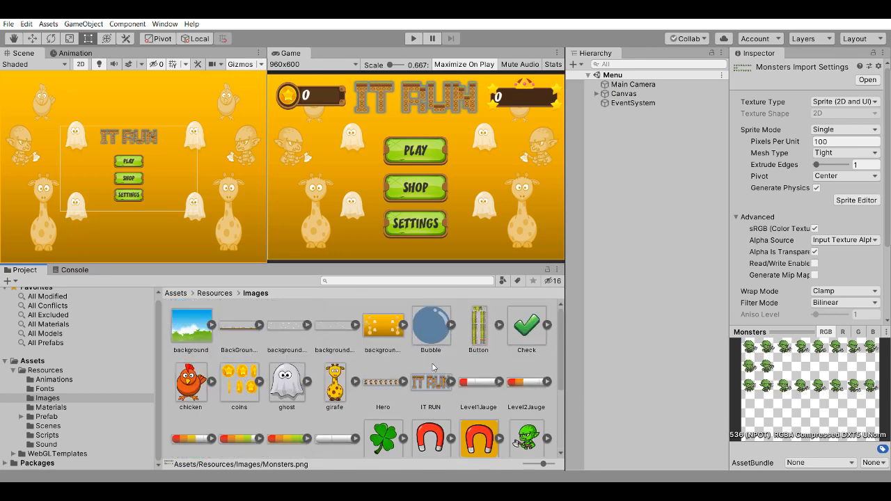
{"action": "left_click", "coordinate": [380, 387]}
{"action": "double_click", "coordinate": [380, 387]}
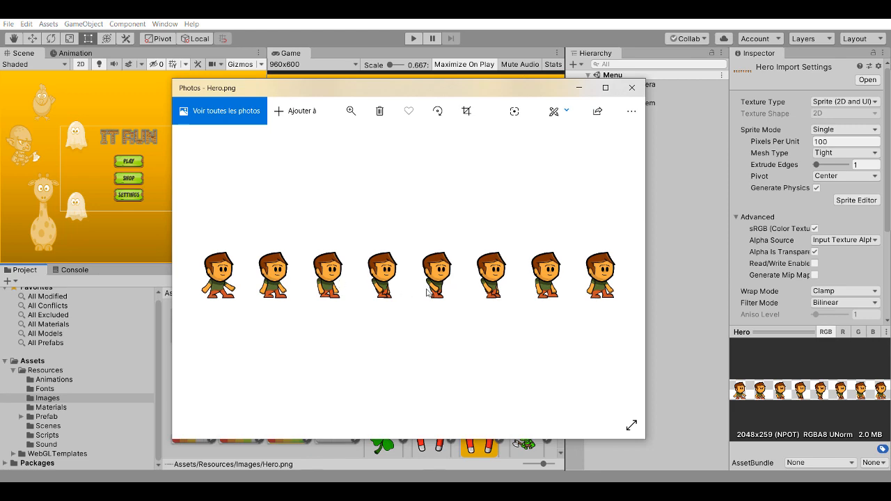
{"action": "key", "text": "alt+F4"}
Step: Open the Run scene and select the Personnage object with the Animation window showing
{"action": "left_click", "coordinate": [49, 426]}
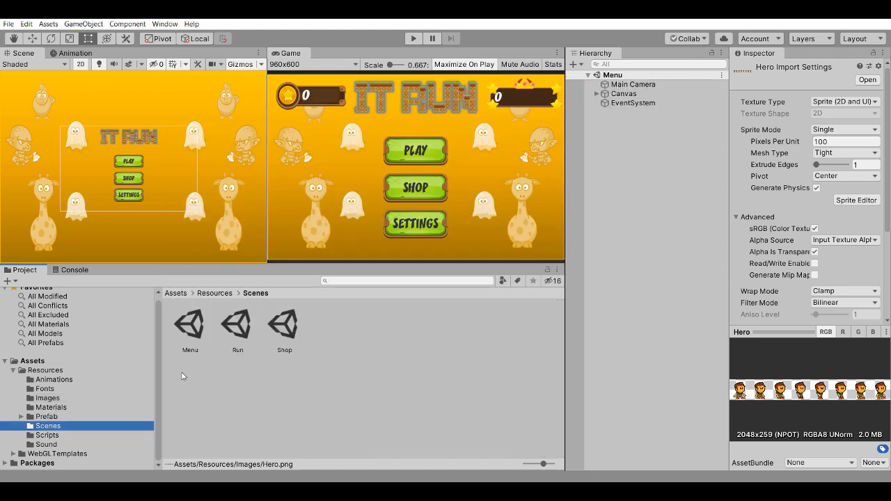
{"action": "left_click", "coordinate": [237, 325]}
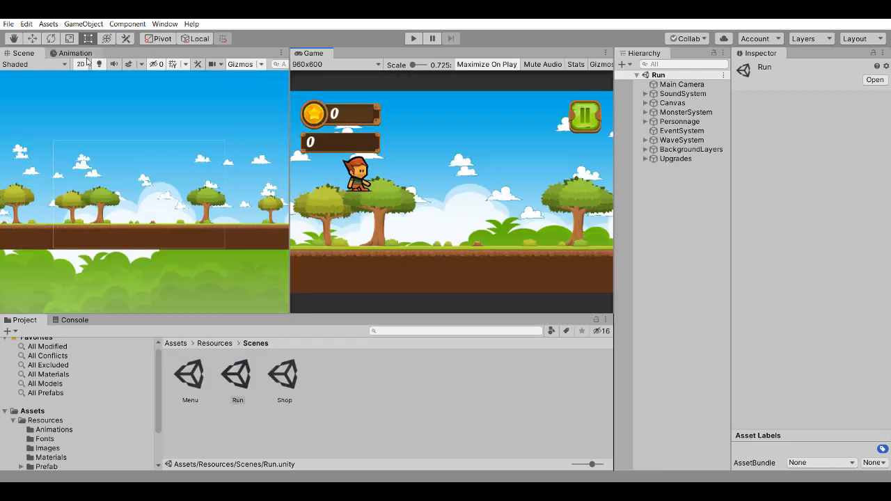
{"action": "left_click", "coordinate": [76, 54]}
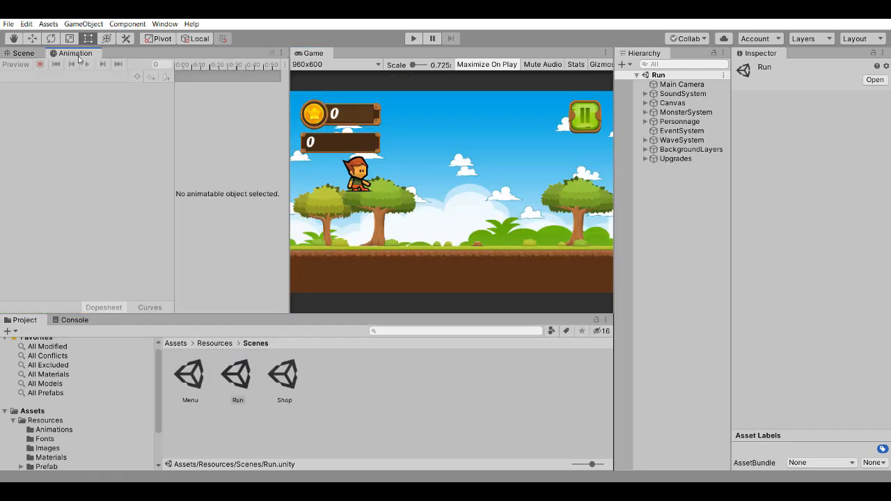
{"action": "left_click", "coordinate": [679, 122]}
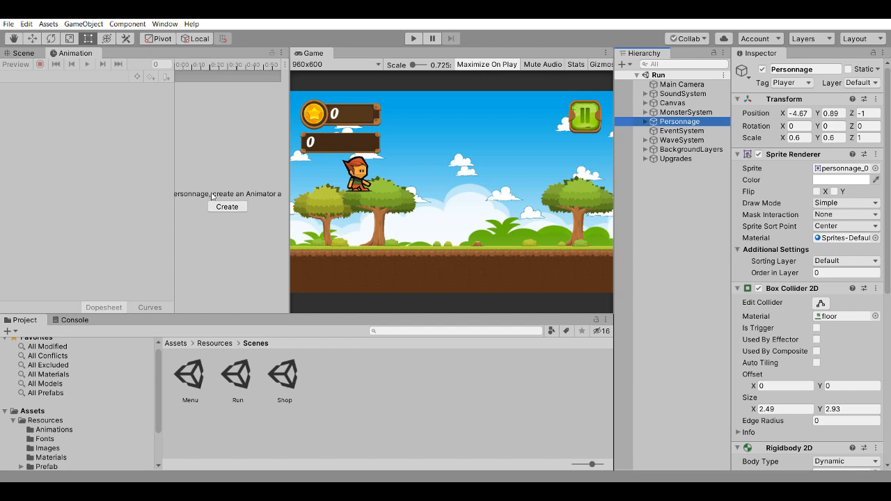
Step: Create an animation clip for Personnage named HeroWalkAnim in the Resources/Animations folder
{"action": "left_click", "coordinate": [227, 207]}
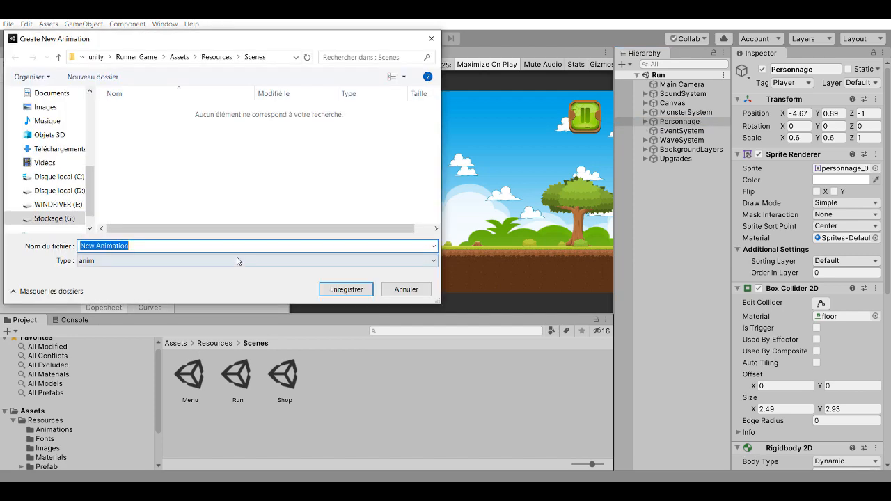
{"action": "left_click", "coordinate": [217, 57]}
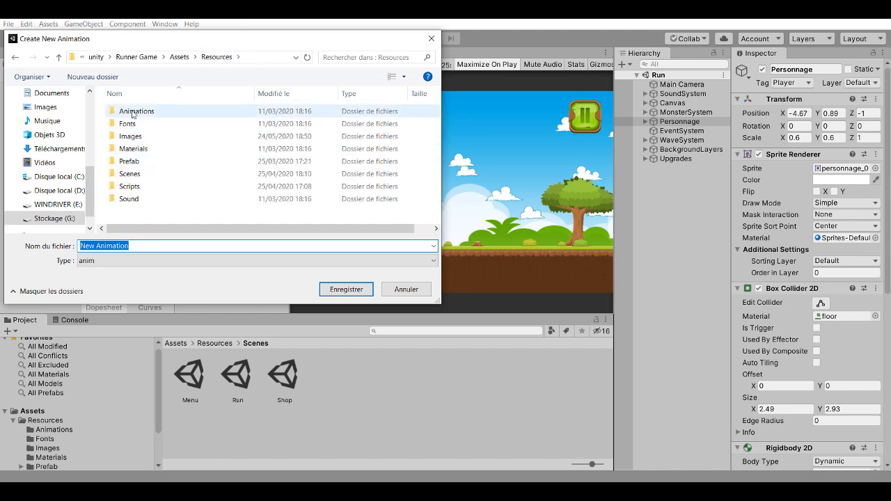
{"action": "double_click", "coordinate": [139, 110]}
{"action": "left_click", "coordinate": [136, 247]}
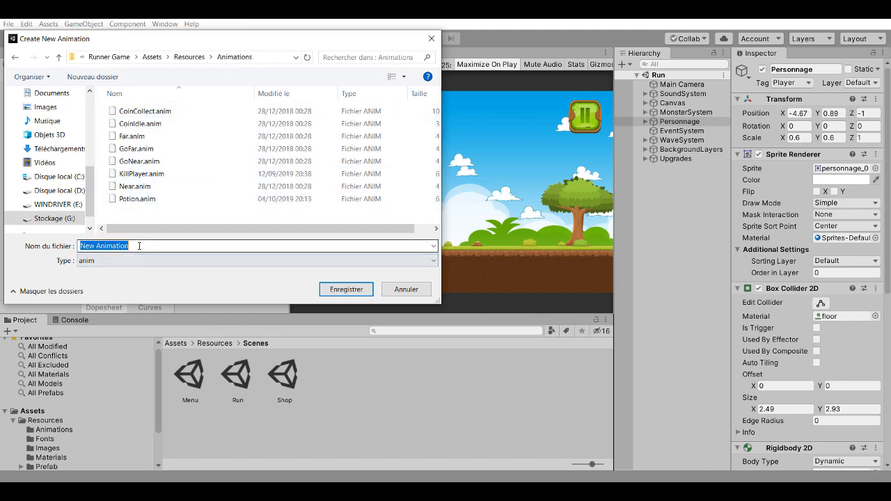
{"action": "type", "text": "HeroWalkAni"}
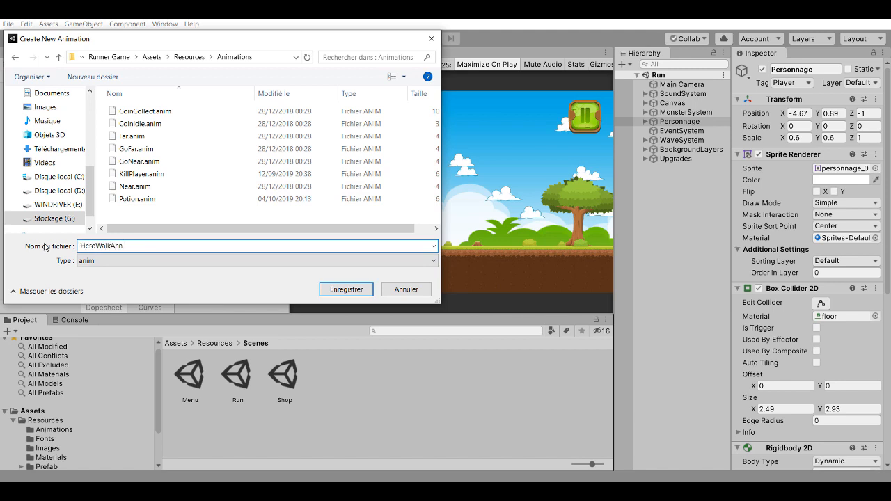
{"action": "key", "text": "Return"}
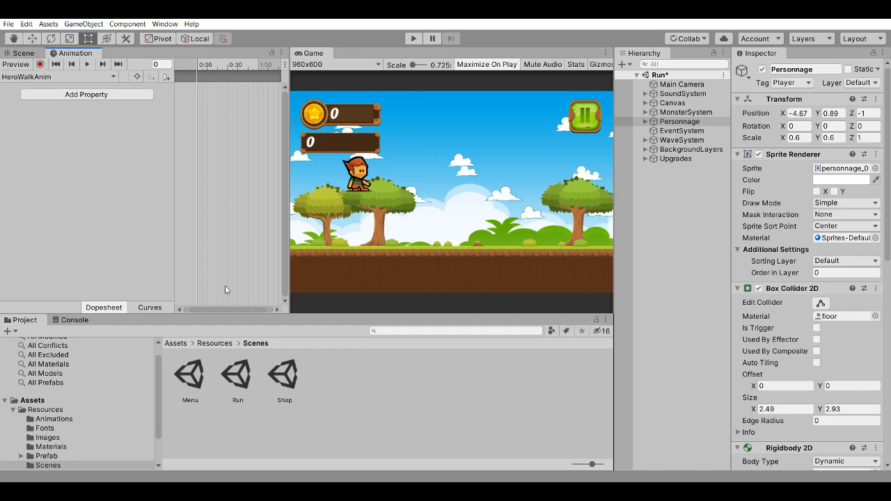
Step: Set the Hero image's Sprite Mode to Multiple, apply the import settings and open it in the Sprite Editor
{"action": "left_click", "coordinate": [46, 437]}
{"action": "scroll", "coordinate": [275, 385], "scroll_direction": "down", "scroll_amount": 3}
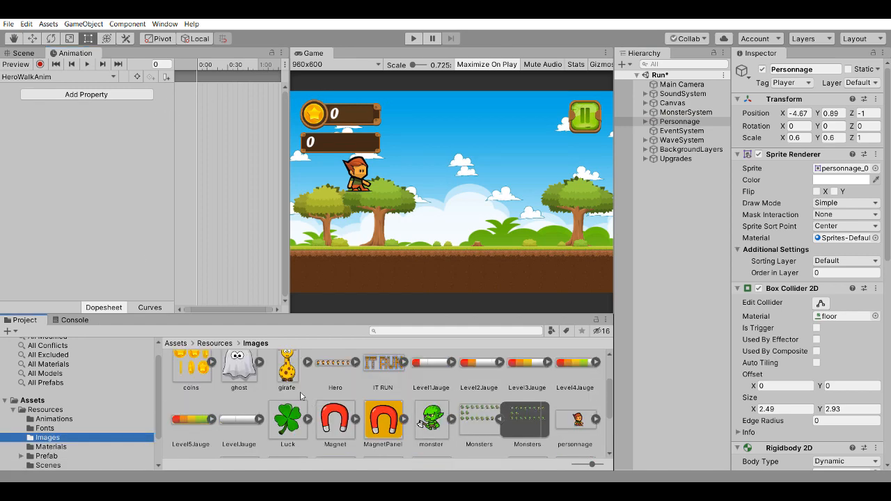
{"action": "left_click", "coordinate": [327, 375]}
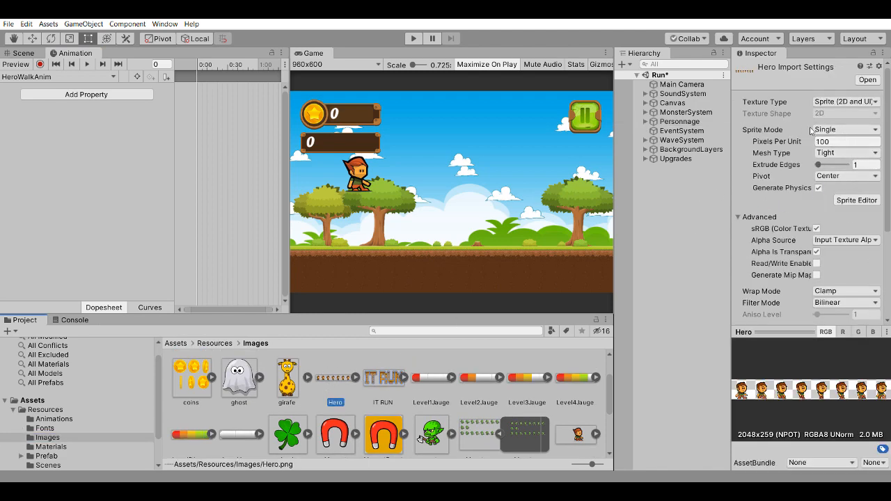
{"action": "left_click", "coordinate": [832, 131]}
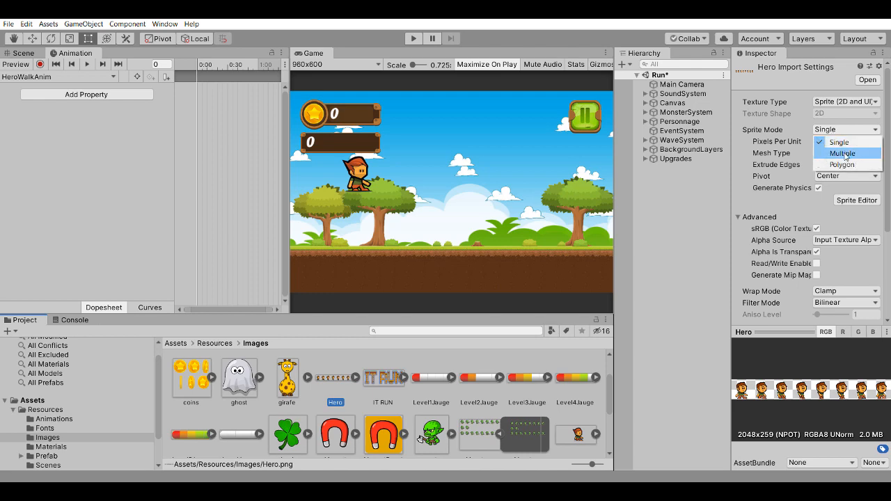
{"action": "left_click", "coordinate": [845, 155]}
{"action": "scroll", "coordinate": [838, 284], "scroll_direction": "down", "scroll_amount": 5}
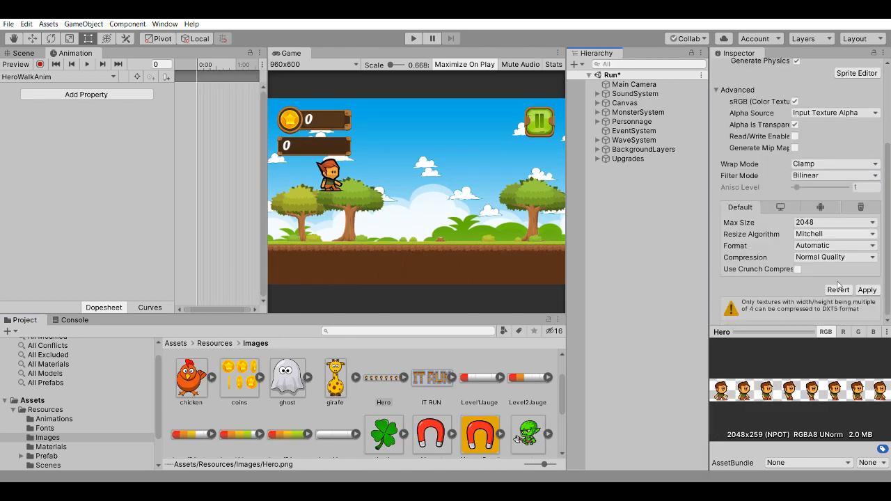
{"action": "left_click", "coordinate": [866, 289]}
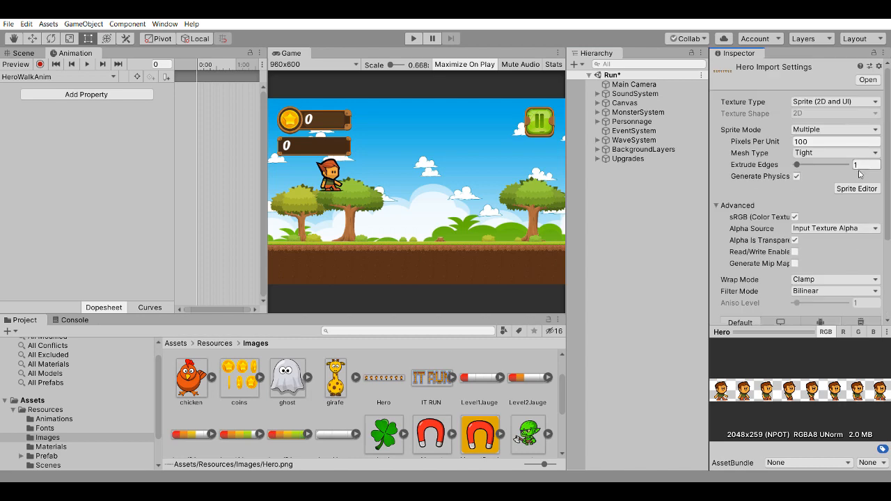
{"action": "left_click", "coordinate": [857, 189]}
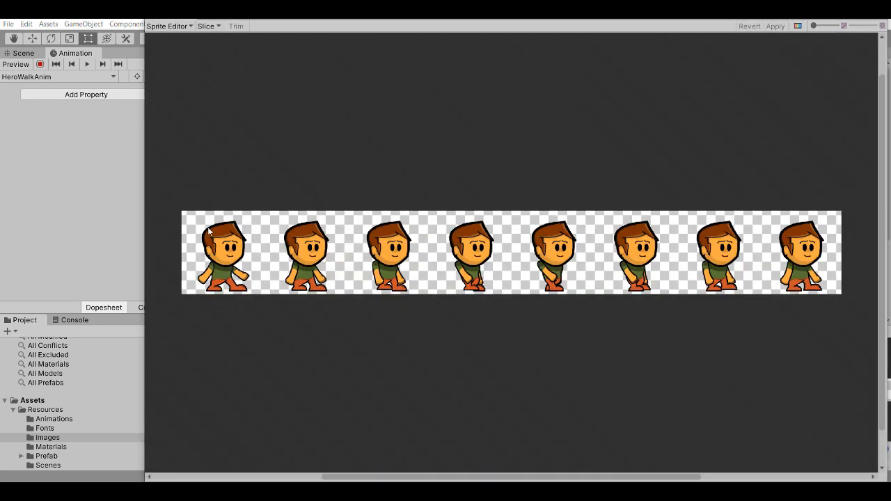
Step: Set the slicing type for the Hero sprite sheet to Grid By Cell Size
{"action": "left_click", "coordinate": [184, 26]}
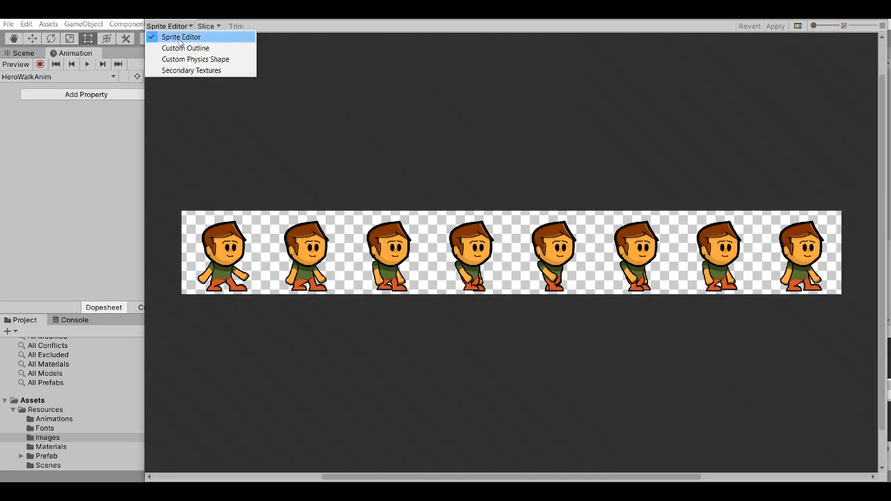
{"action": "left_click", "coordinate": [205, 26]}
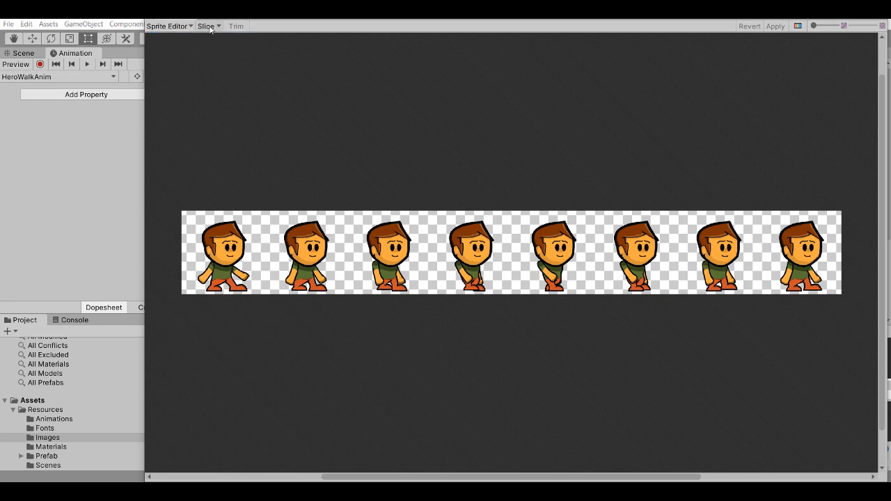
{"action": "left_click", "coordinate": [205, 27]}
{"action": "left_click", "coordinate": [139, 28]}
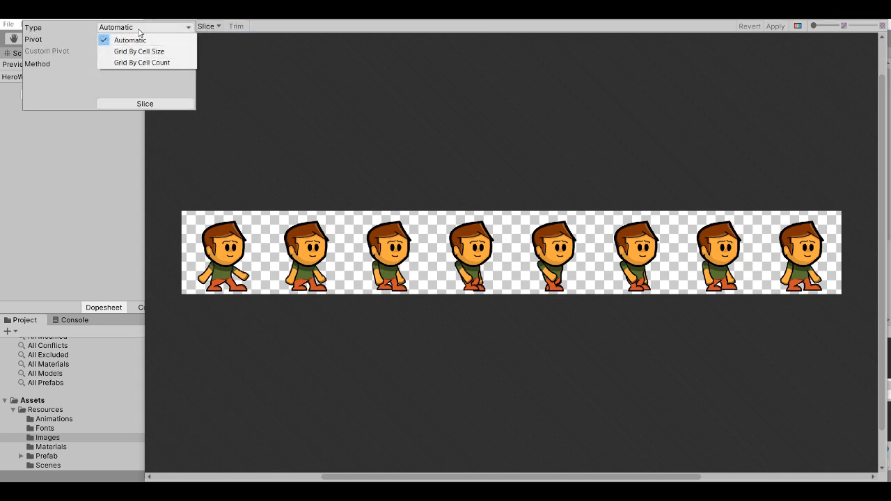
{"action": "left_click", "coordinate": [139, 51]}
{"action": "left_click", "coordinate": [205, 26]}
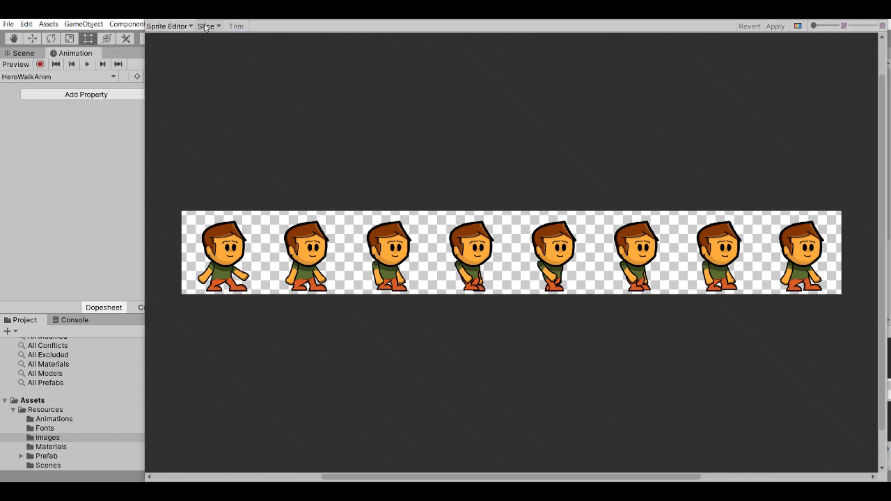
{"action": "left_click", "coordinate": [205, 27]}
{"action": "left_click", "coordinate": [143, 28]}
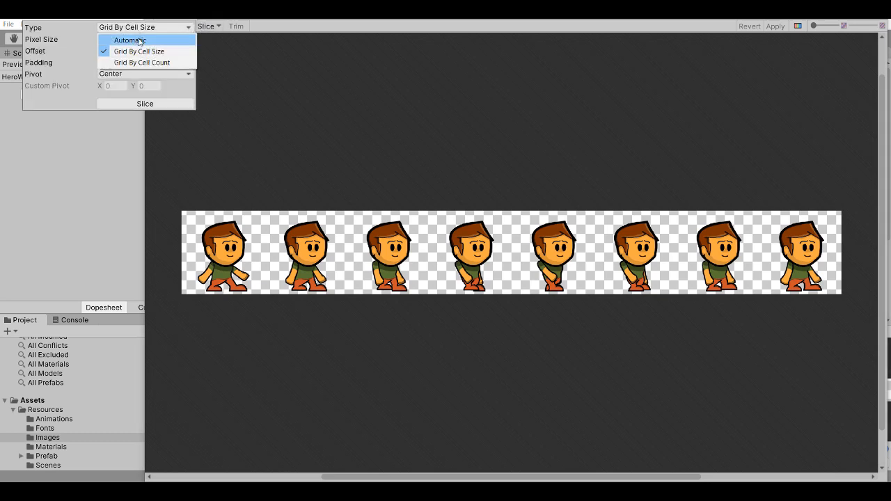
{"action": "left_click", "coordinate": [139, 50]}
Step: Set the slicing cell size to 320 by 324 pixels and slice the Hero sheet
{"action": "left_click", "coordinate": [122, 39]}
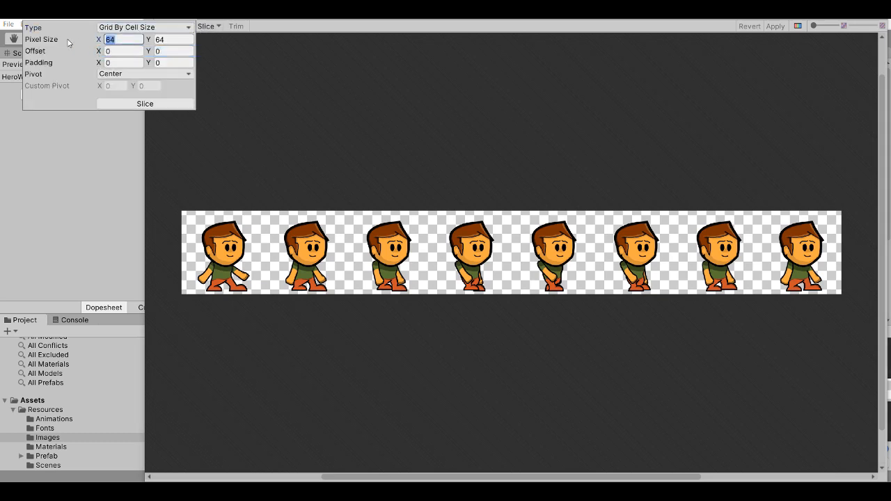
{"action": "type", "text": "320"}
{"action": "left_click", "coordinate": [158, 40]}
{"action": "left_click", "coordinate": [182, 40]}
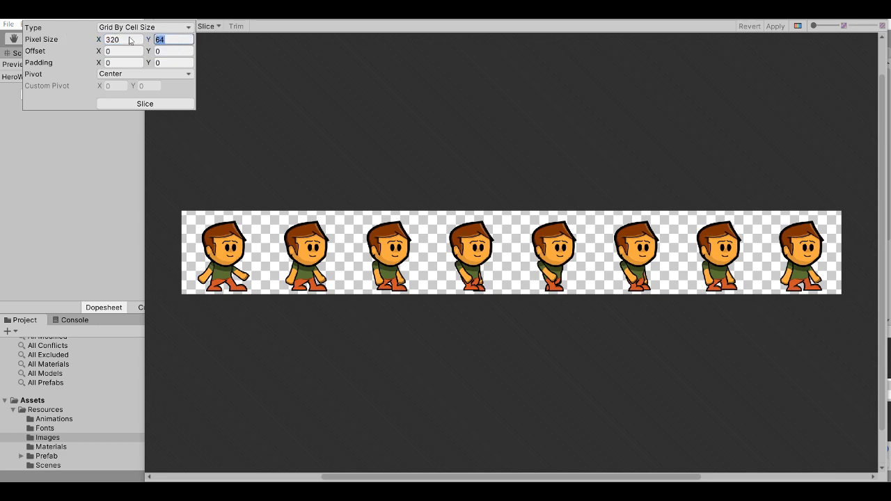
{"action": "type", "text": "32"}
{"action": "left_click", "coordinate": [145, 103]}
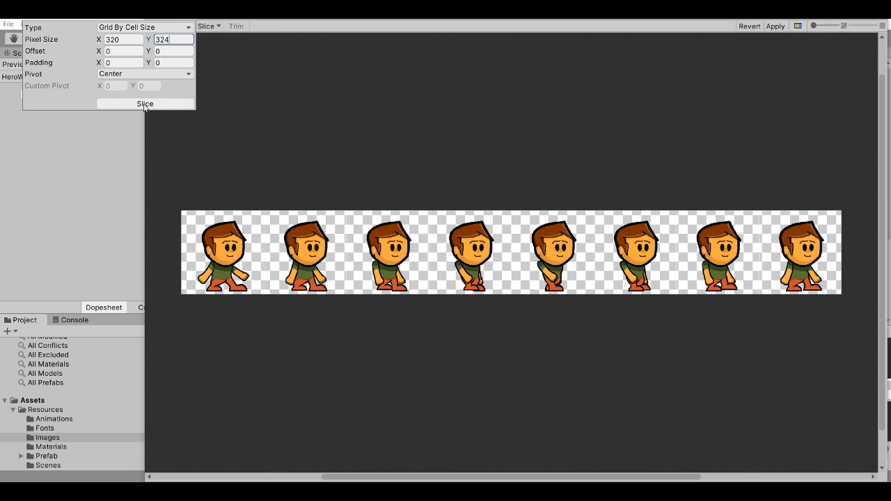
Step: Check each sliced frame of the Hero sheet from first to last and apply the slicing
{"action": "left_click", "coordinate": [213, 234]}
{"action": "left_click", "coordinate": [297, 240]}
{"action": "left_click", "coordinate": [377, 239]}
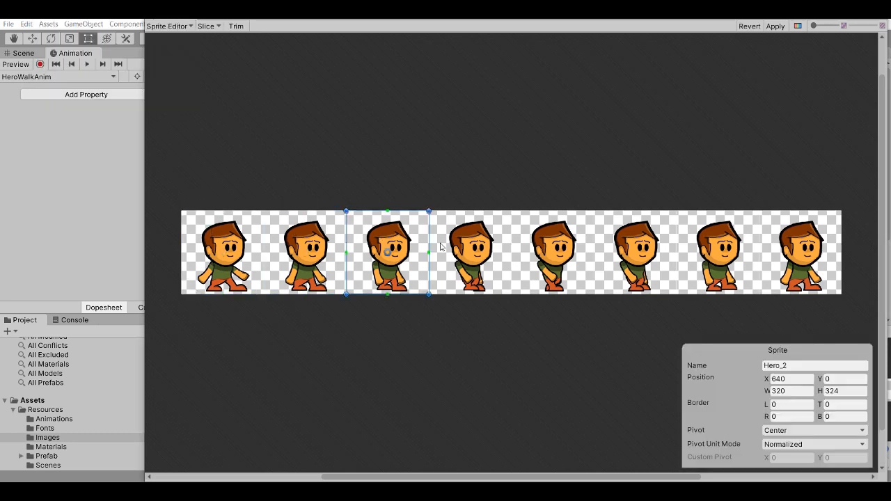
{"action": "left_click", "coordinate": [472, 251]}
{"action": "left_click", "coordinate": [573, 252]}
{"action": "left_click", "coordinate": [628, 252]}
{"action": "left_click", "coordinate": [711, 245]}
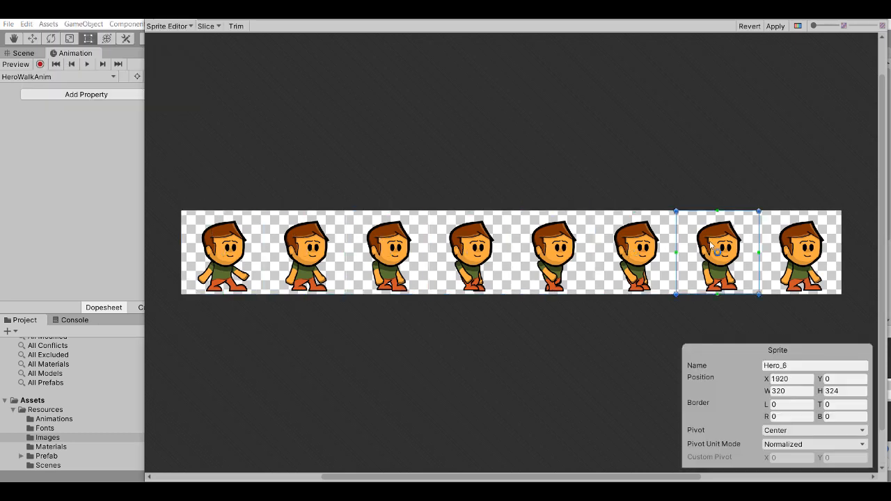
{"action": "left_click", "coordinate": [796, 246]}
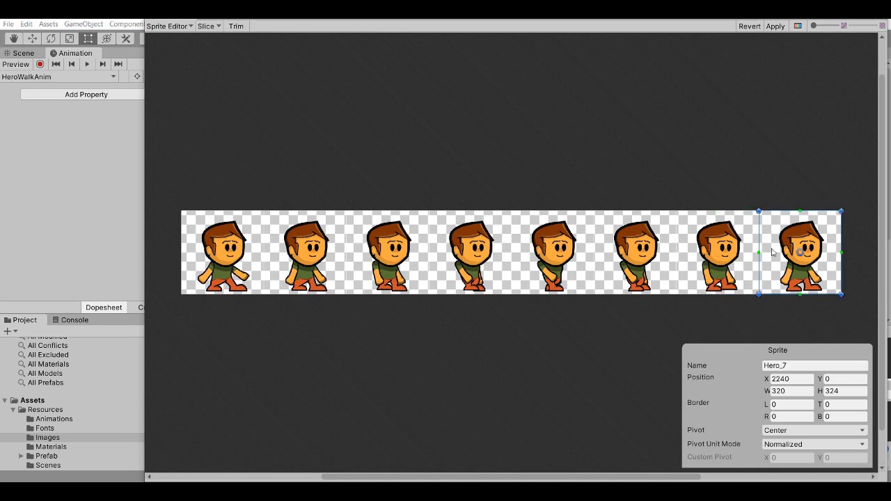
{"action": "left_click", "coordinate": [779, 27]}
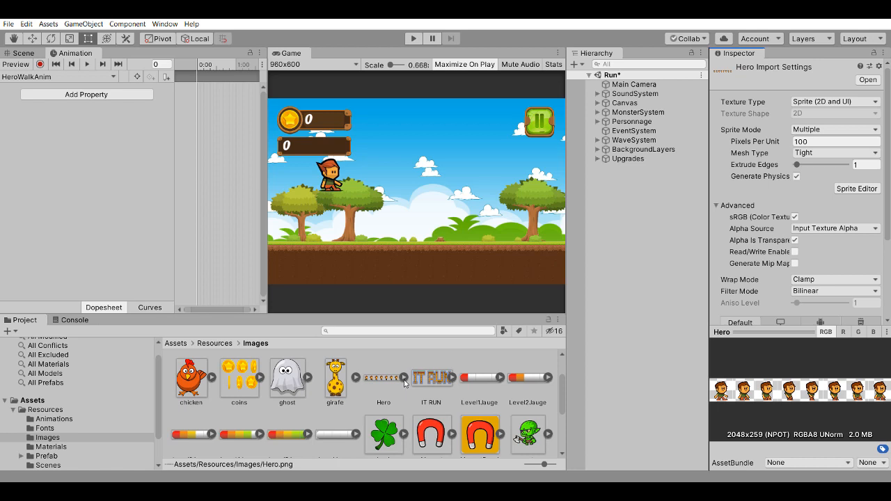
Step: Expand the Hero asset's sliced sprites and add the Sprite Renderer's Sprite property to HeroWalkAnim
{"action": "left_click", "coordinate": [403, 378]}
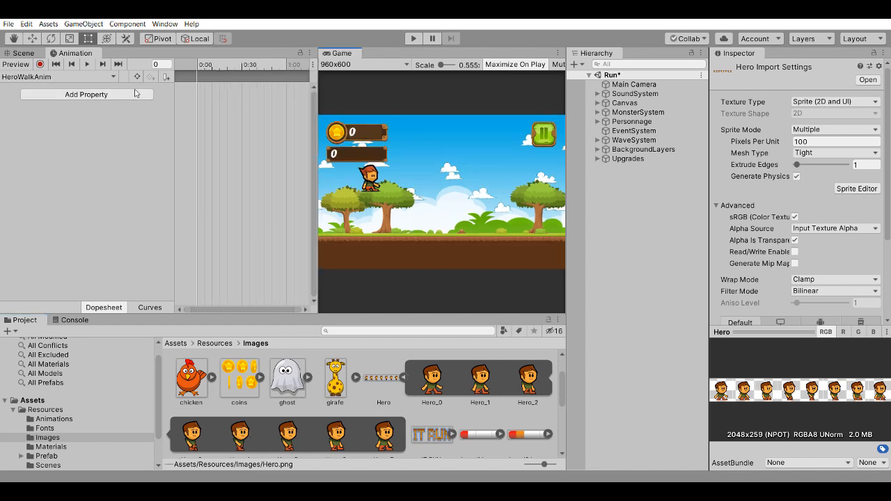
{"action": "left_click", "coordinate": [129, 94]}
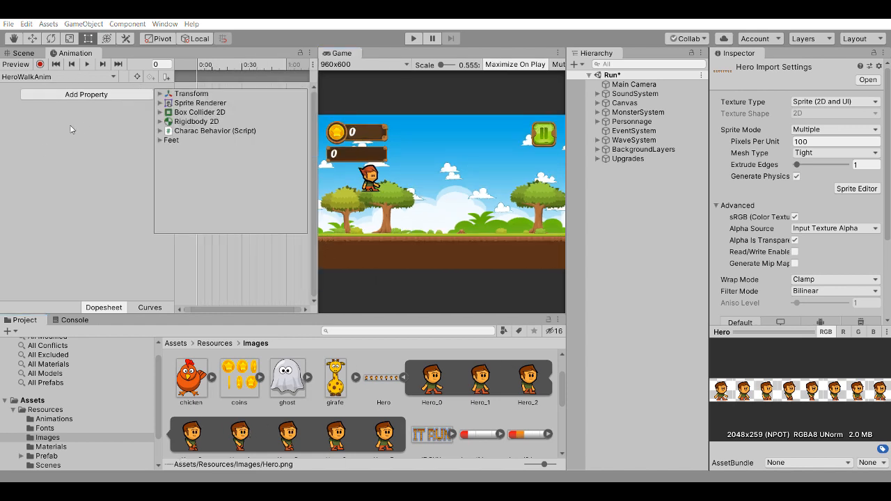
{"action": "left_click", "coordinate": [171, 107]}
{"action": "left_click", "coordinate": [160, 106]}
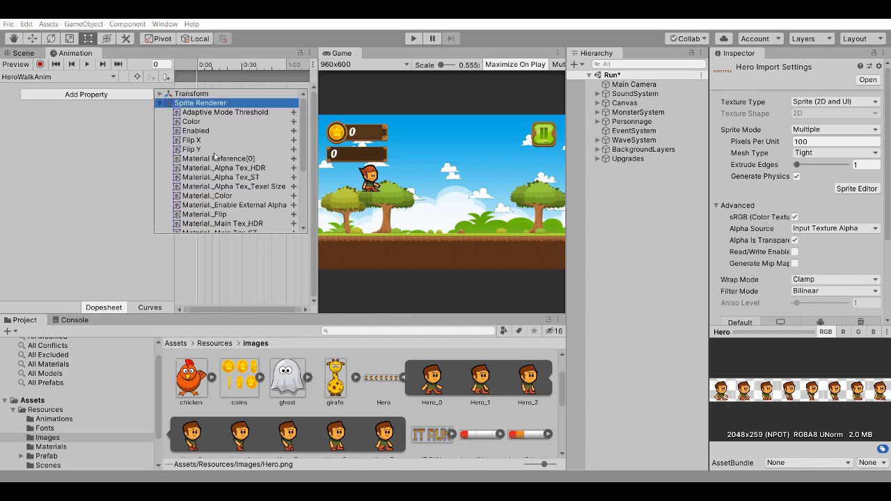
{"action": "scroll", "coordinate": [217, 157], "scroll_direction": "down", "scroll_amount": 5}
{"action": "left_click", "coordinate": [294, 195]}
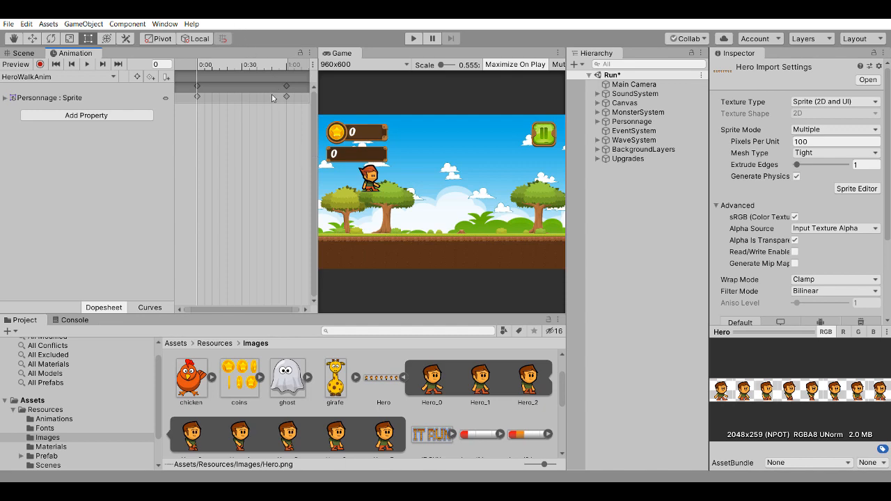
Step: Key sprites Hero_0 to Hero_4 on the HeroWalkAnim sprite track at four-frame intervals, from frame 0 to frame 16
{"action": "left_click_drag", "start_coordinate": [287, 87], "coordinate": [242, 89]}
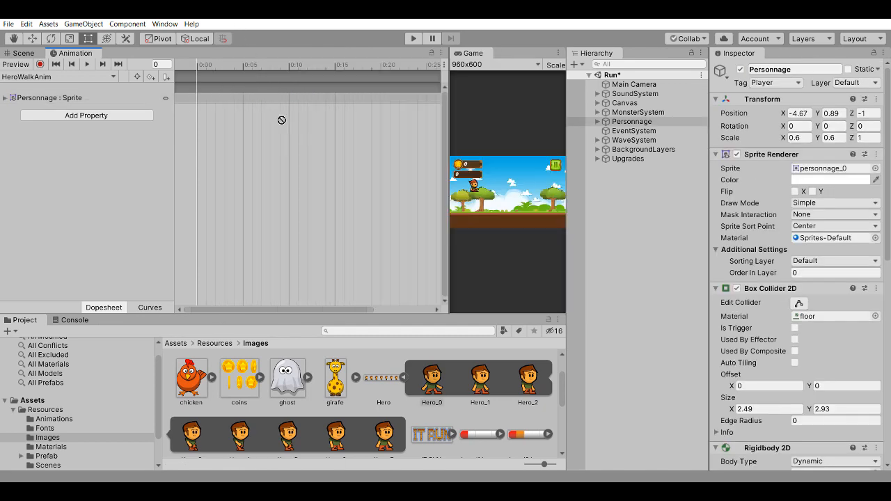
{"action": "left_click_drag", "start_coordinate": [196, 91], "coordinate": [197, 105]}
{"action": "left_click_drag", "start_coordinate": [479, 379], "coordinate": [235, 88]}
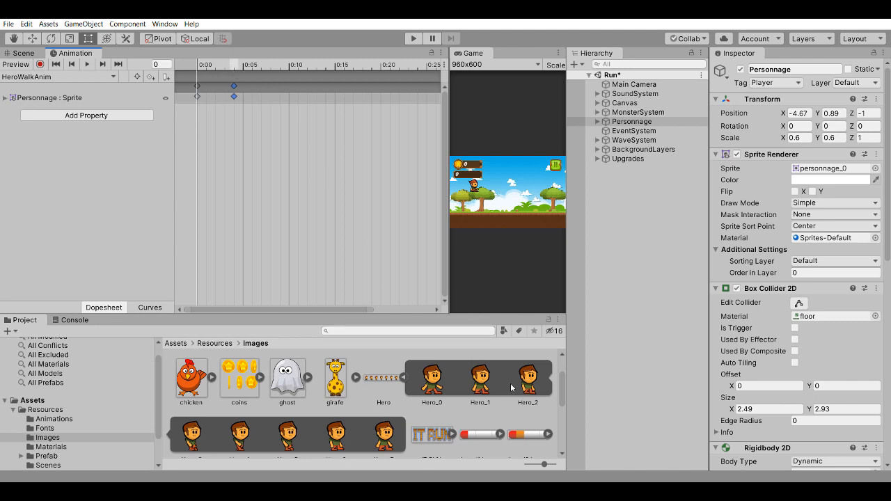
{"action": "left_click_drag", "start_coordinate": [522, 380], "coordinate": [277, 100]}
{"action": "left_click_drag", "start_coordinate": [201, 439], "coordinate": [312, 91]}
{"action": "left_click_drag", "start_coordinate": [245, 418], "coordinate": [343, 89]}
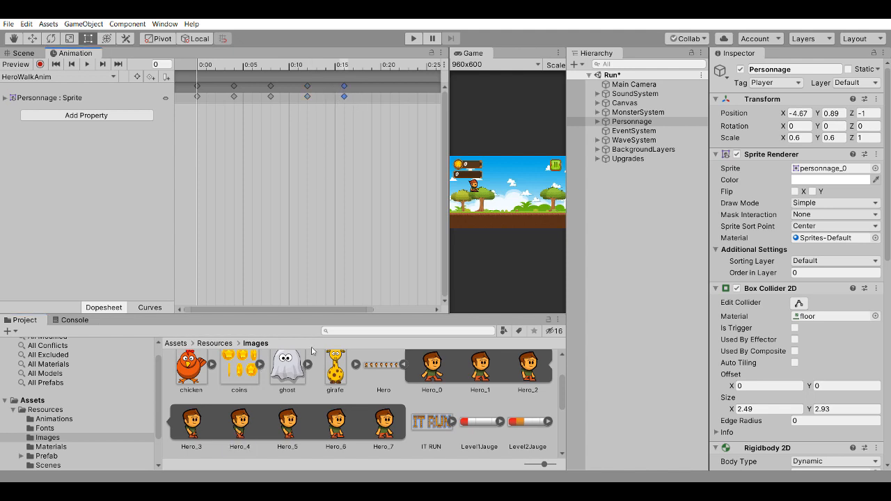
Step: Key Hero_5, Hero_6 and Hero_7 at frames 20, 24 and 28, and delete the surplus key at the end of the track
{"action": "left_click_drag", "start_coordinate": [297, 429], "coordinate": [382, 168]}
{"action": "left_click_drag", "start_coordinate": [371, 89], "coordinate": [381, 87]}
{"action": "left_click_drag", "start_coordinate": [320, 422], "coordinate": [416, 88]}
{"action": "left_click_drag", "start_coordinate": [317, 311], "coordinate": [377, 309]}
{"action": "left_click_drag", "start_coordinate": [392, 424], "coordinate": [379, 95]}
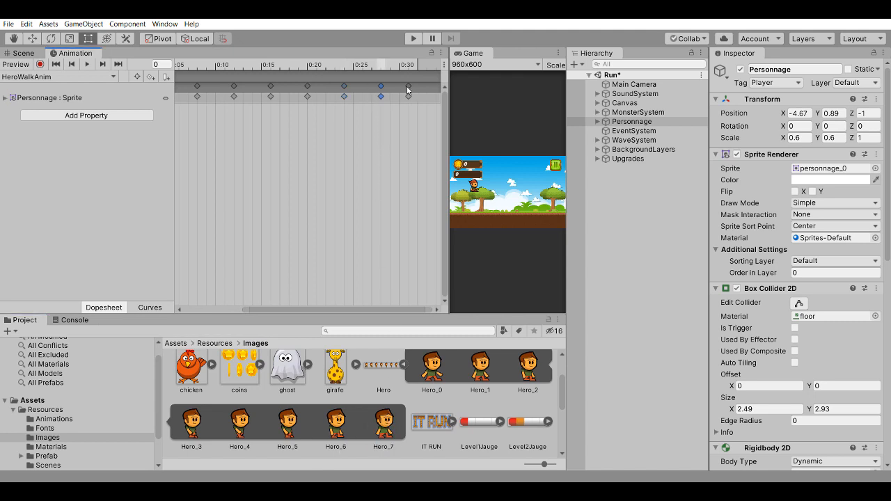
{"action": "right_click", "coordinate": [407, 89]}
{"action": "left_click", "coordinate": [433, 103]}
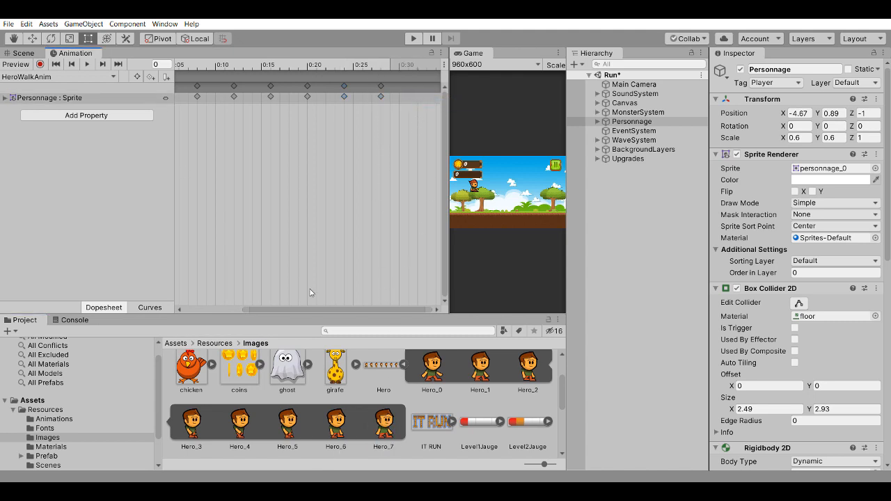
Step: Dock the Scene view beside the Game view and frame the Personnage object in it
{"action": "left_click", "coordinate": [23, 52]}
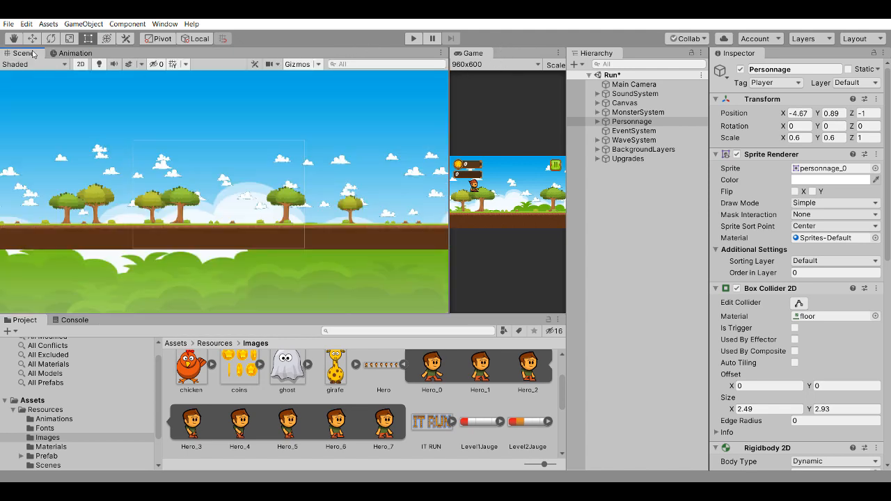
{"action": "left_click_drag", "start_coordinate": [30, 54], "coordinate": [292, 117]}
{"action": "double_click", "coordinate": [628, 125]}
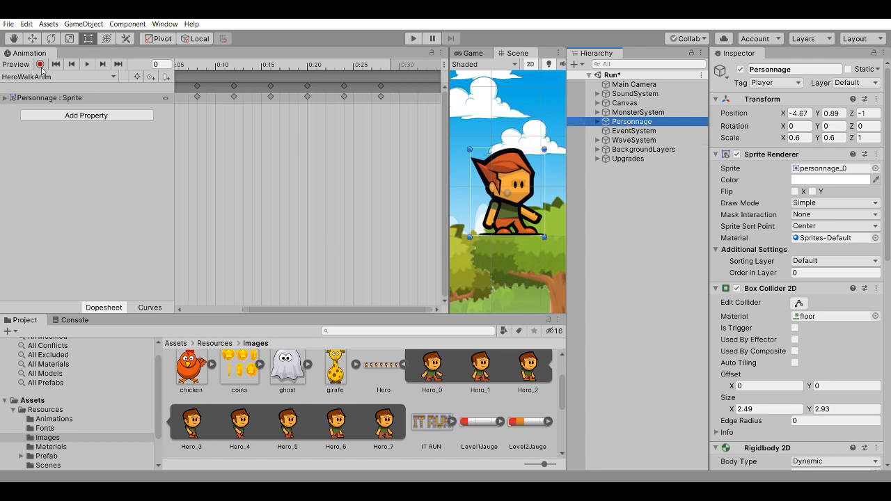
Step: Preview HeroWalkAnim on the character in the Scene view to check the walk cycle, and exit preview mode
{"action": "left_click", "coordinate": [15, 64]}
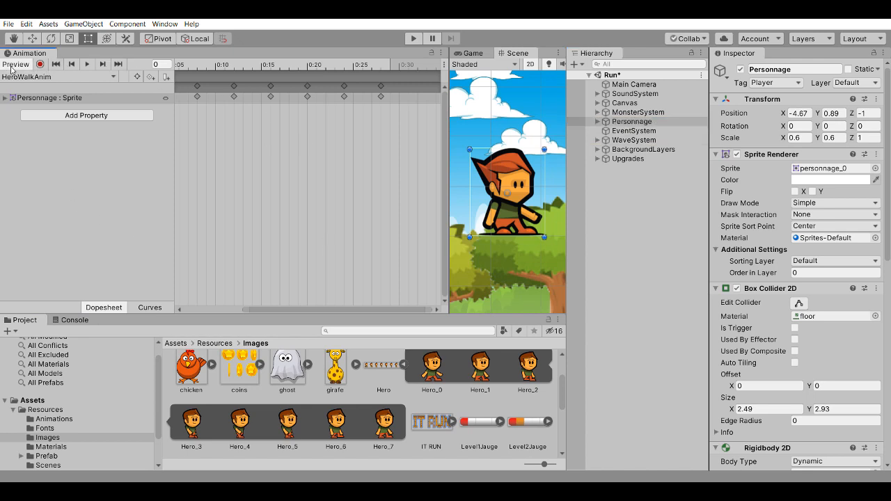
{"action": "left_click", "coordinate": [87, 64]}
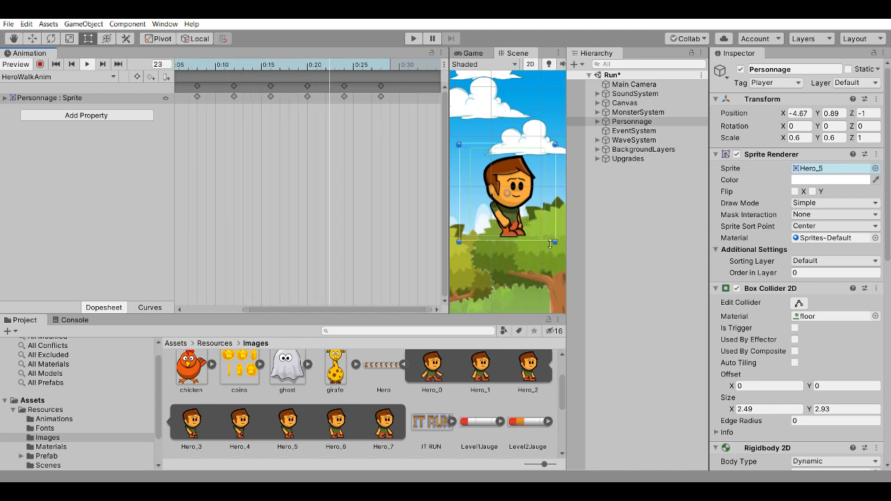
{"action": "left_click", "coordinate": [7, 61]}
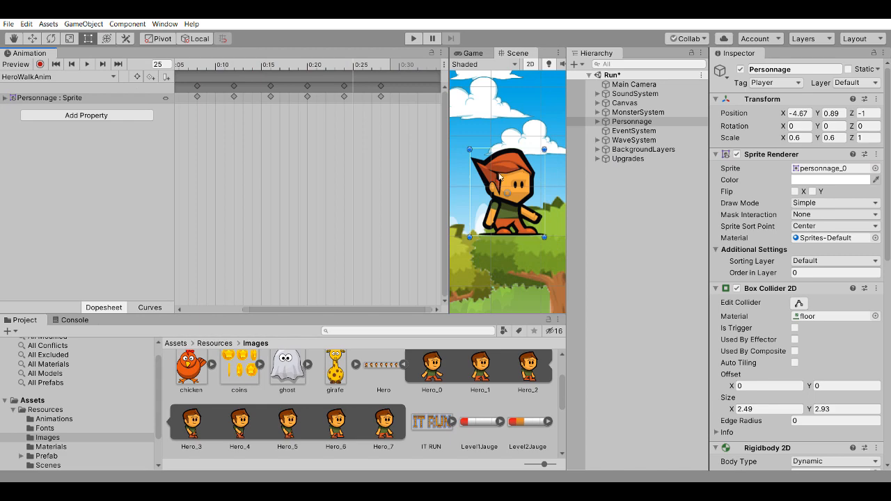
Step: Set Personnage's Sprite Renderer sprite to Hero_0 and replay the walk animation preview
{"action": "left_click", "coordinate": [875, 168]}
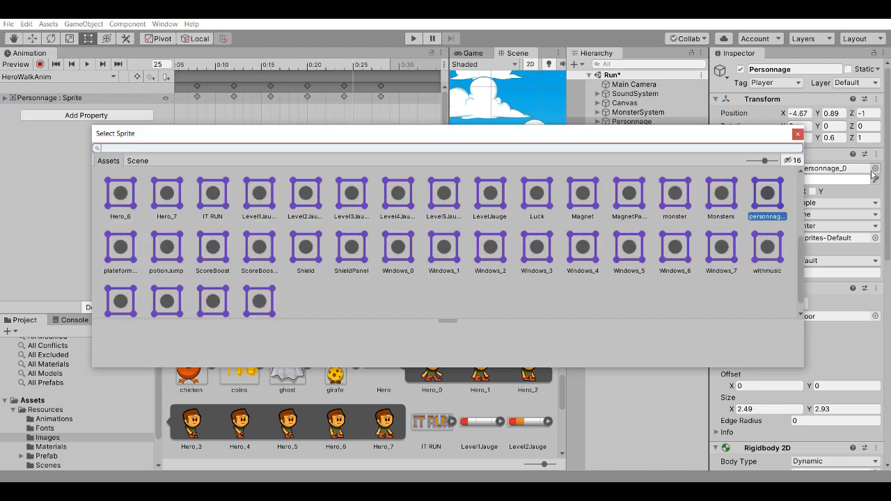
{"action": "scroll", "coordinate": [208, 231], "scroll_direction": "up", "scroll_amount": 3}
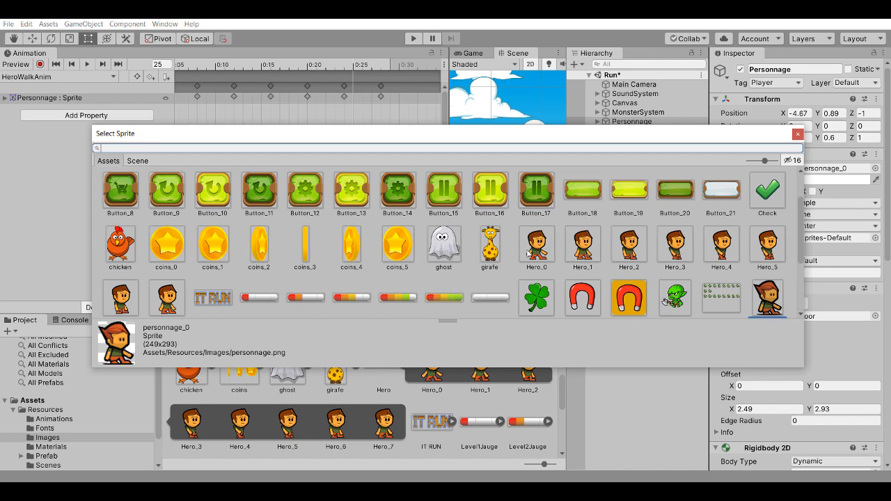
{"action": "double_click", "coordinate": [527, 249]}
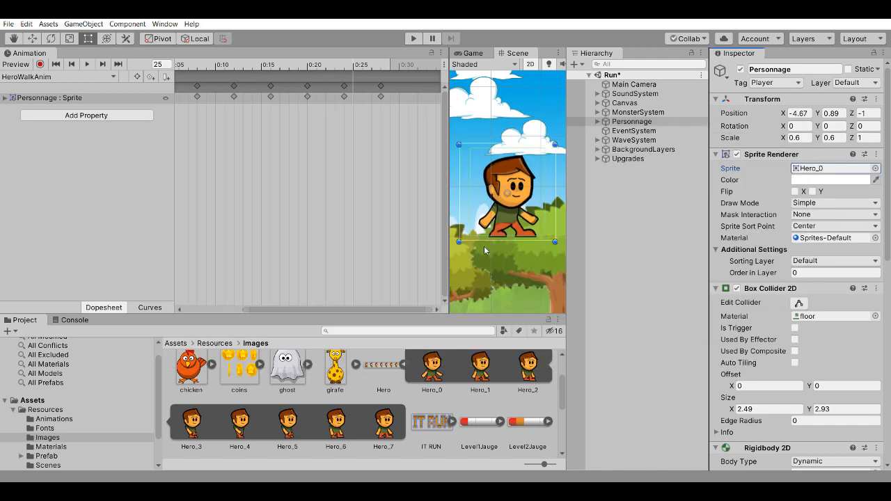
{"action": "scroll", "coordinate": [358, 215], "scroll_direction": "down", "scroll_amount": 1}
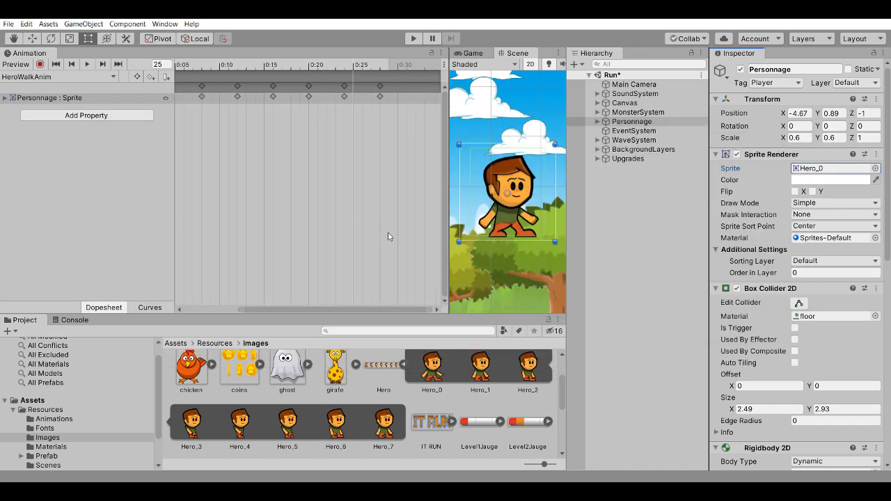
{"action": "left_click", "coordinate": [86, 65]}
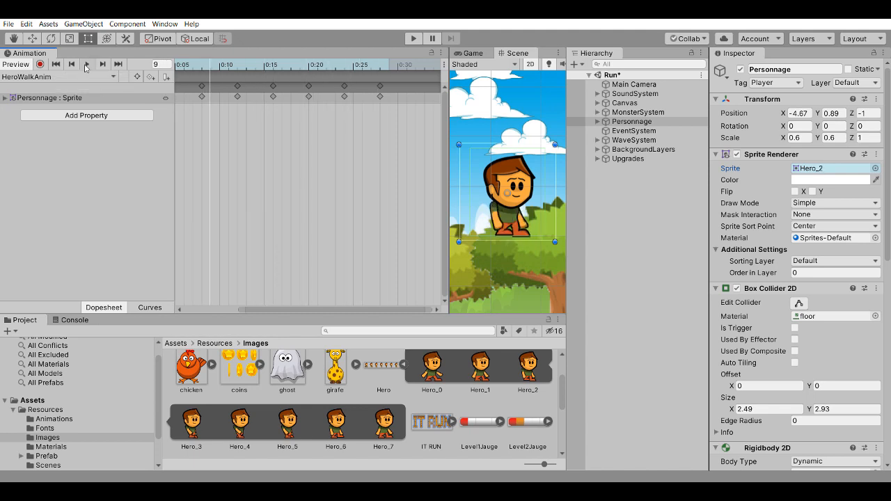
{"action": "left_click", "coordinate": [86, 64]}
Step: Shrink Personnage's Box Collider 2D to fit the hero, about 1.99 wide by 2.79 high
{"action": "left_click", "coordinate": [800, 303]}
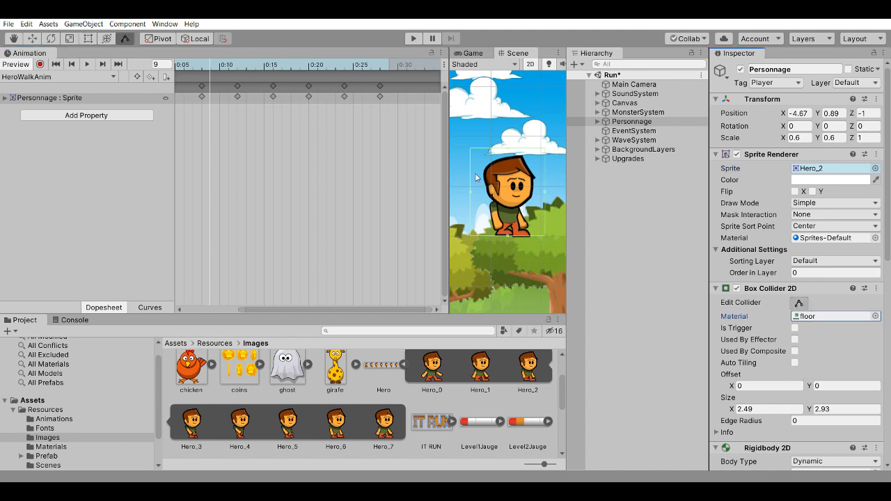
{"action": "left_click_drag", "start_coordinate": [472, 197], "coordinate": [482, 197]}
{"action": "left_click_drag", "start_coordinate": [545, 192], "coordinate": [540, 193]}
{"action": "left_click_drag", "start_coordinate": [512, 149], "coordinate": [512, 156]}
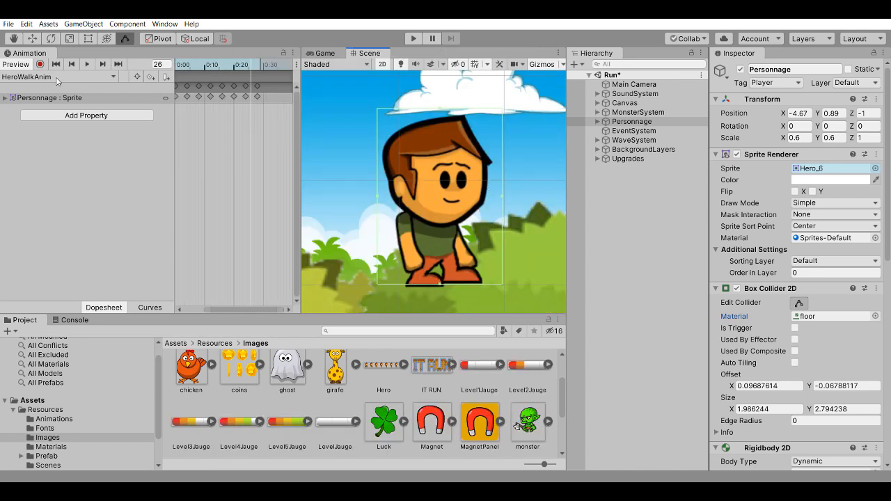
Step: Create a new animation clip named HeroJumpAnim for Personnage in the Animations folder
{"action": "left_click", "coordinate": [113, 76]}
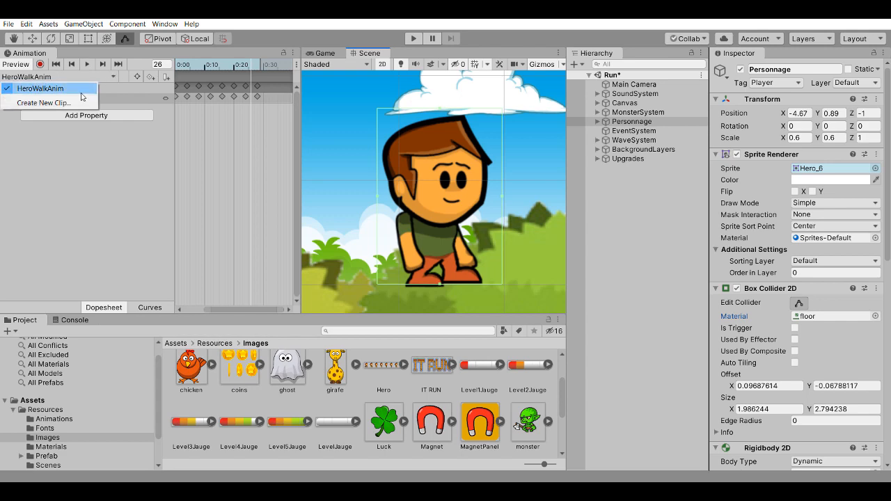
{"action": "left_click", "coordinate": [28, 103]}
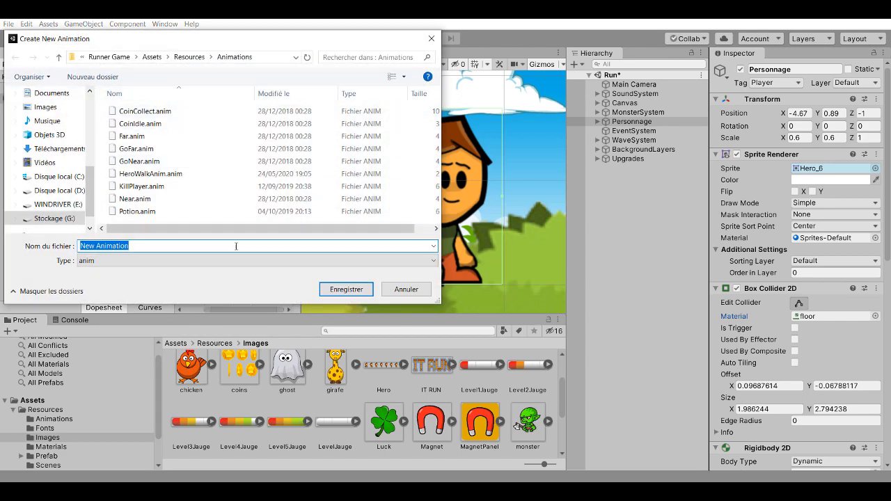
{"action": "type", "text": "He"}
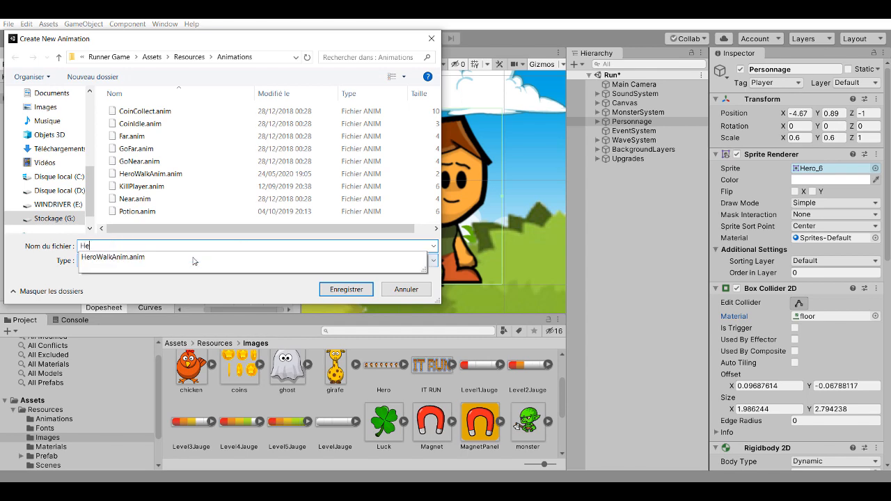
{"action": "type", "text": "roJumpAnim"}
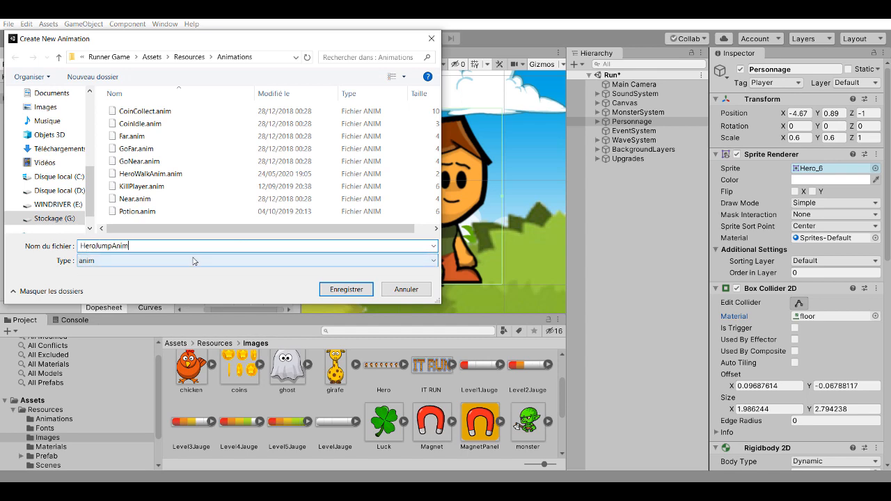
{"action": "key", "text": "Return"}
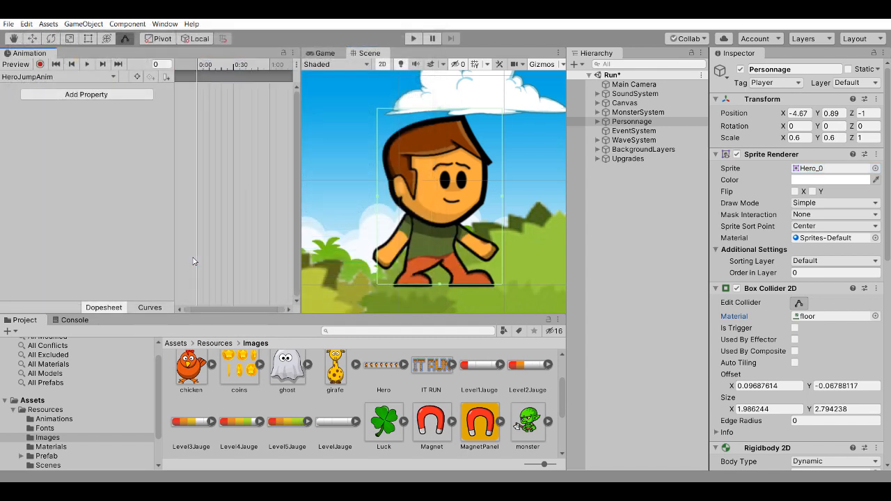
Step: Add the Sprite Renderer's Sprite property to the HeroJumpAnim clip
{"action": "left_click", "coordinate": [105, 95]}
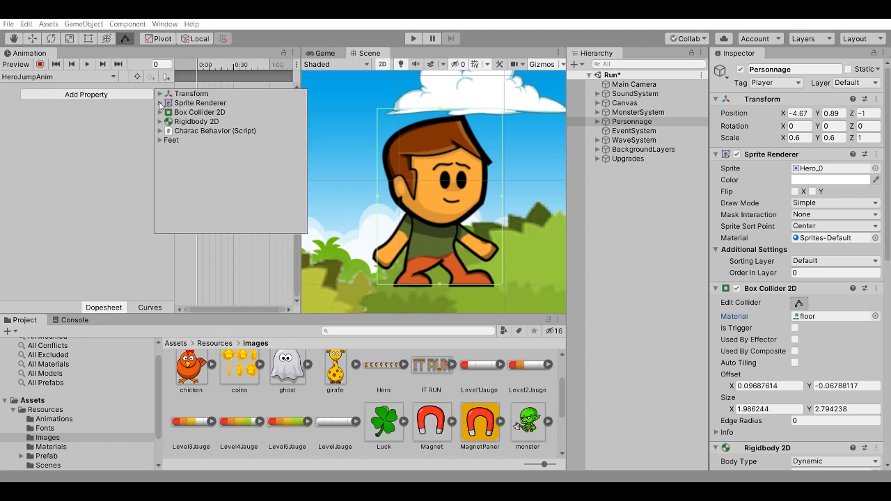
{"action": "left_click", "coordinate": [160, 103]}
{"action": "scroll", "coordinate": [185, 206], "scroll_direction": "down", "scroll_amount": 5}
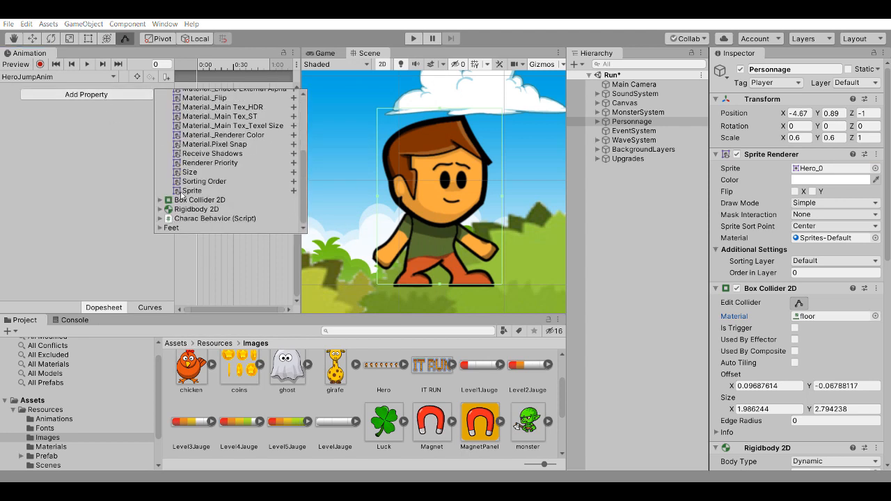
{"action": "left_click", "coordinate": [293, 191]}
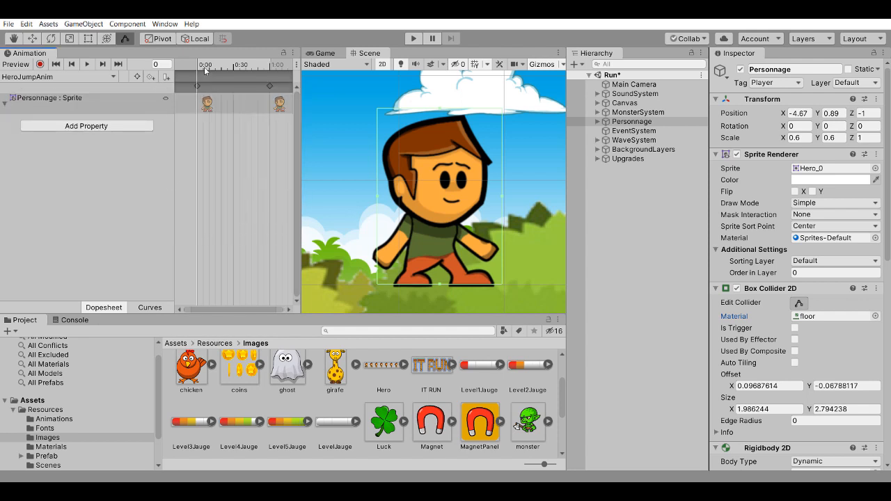
Step: Assign the Hero_4 sprite to HeroJumpAnim's last keyframe at 1:00 and preview the clip
{"action": "scroll", "coordinate": [433, 412], "scroll_direction": "up", "scroll_amount": 2}
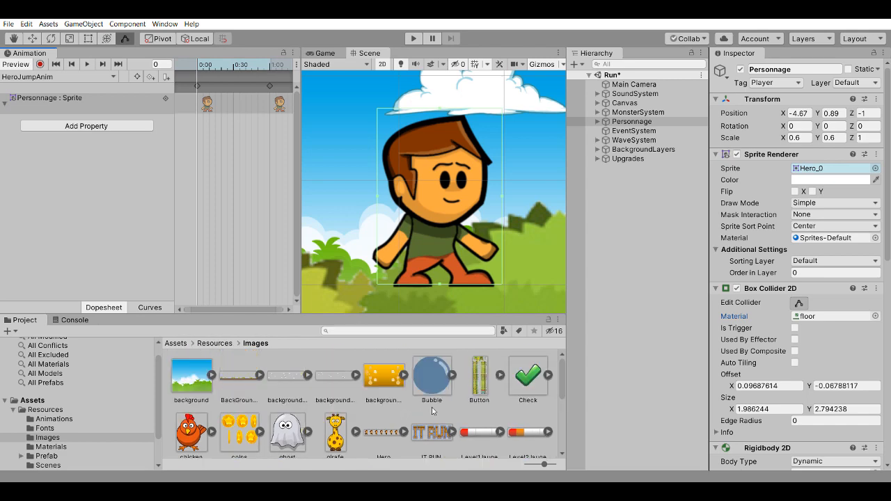
{"action": "scroll", "coordinate": [323, 382], "scroll_direction": "down", "scroll_amount": 3}
{"action": "scroll", "coordinate": [379, 390], "scroll_direction": "up", "scroll_amount": 1}
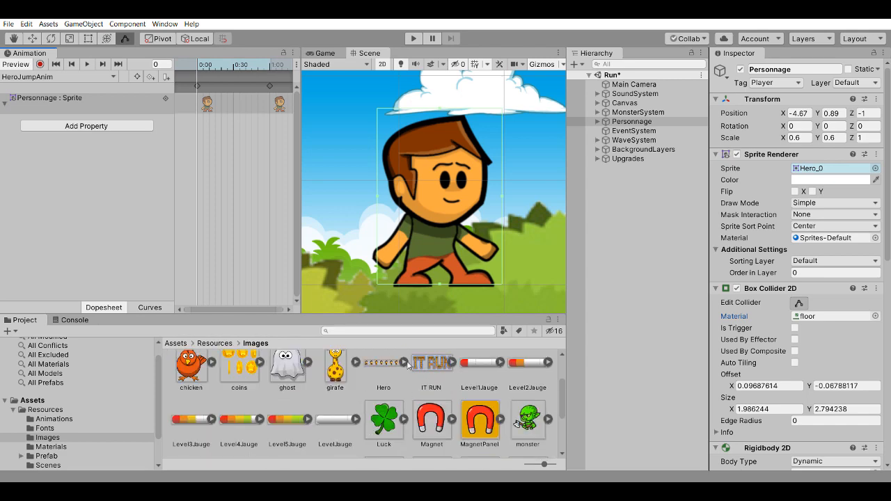
{"action": "left_click", "coordinate": [406, 362]}
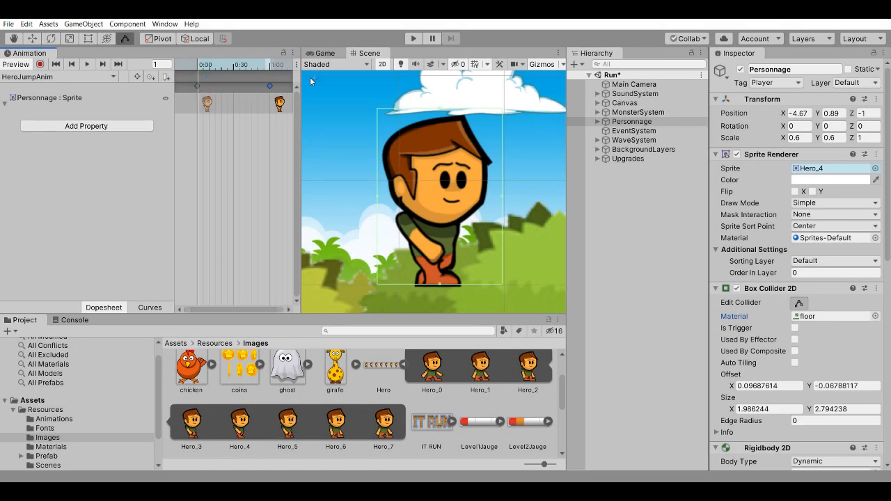
{"action": "left_click", "coordinate": [86, 65]}
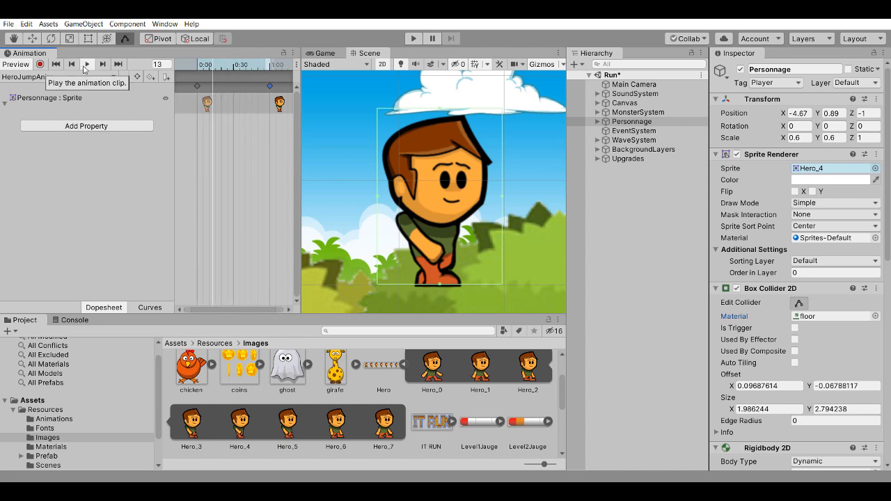
{"action": "left_click", "coordinate": [85, 66]}
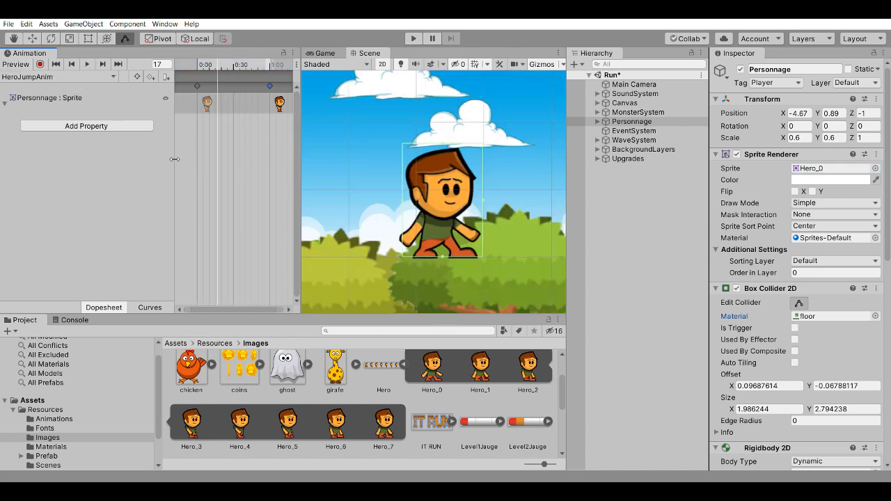
Step: Examine the Loop Time and Cycle Offset settings of the HeroJumpAnim and HeroWalkAnim clips in the Animations folder
{"action": "left_click", "coordinate": [635, 122]}
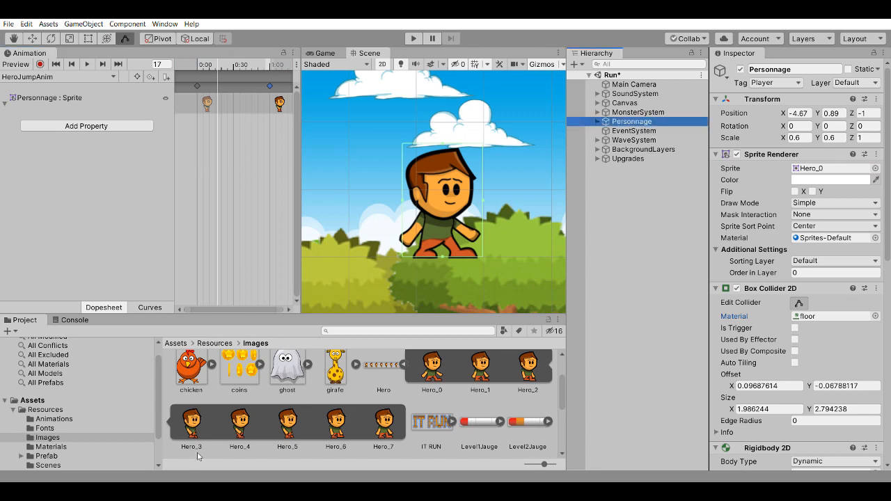
{"action": "left_click", "coordinate": [61, 420]}
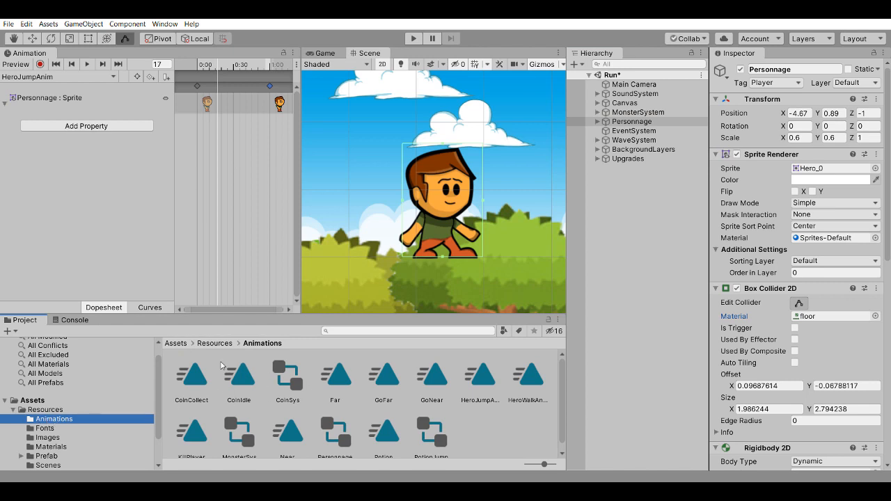
{"action": "left_click", "coordinate": [488, 377]}
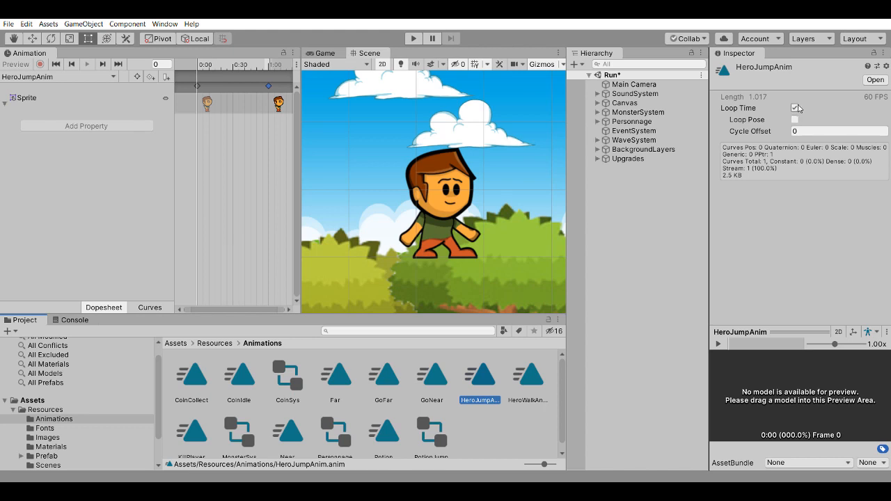
{"action": "left_click", "coordinate": [794, 108]}
{"action": "left_click", "coordinate": [794, 110]}
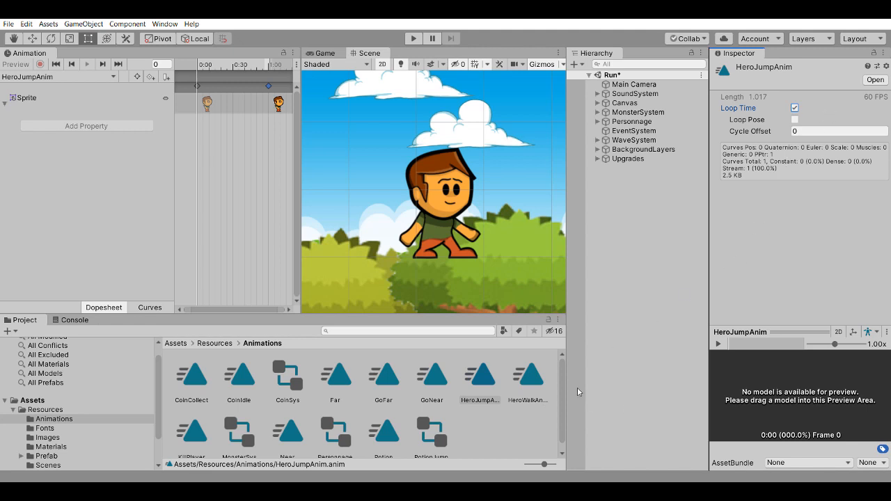
{"action": "left_click", "coordinate": [527, 378]}
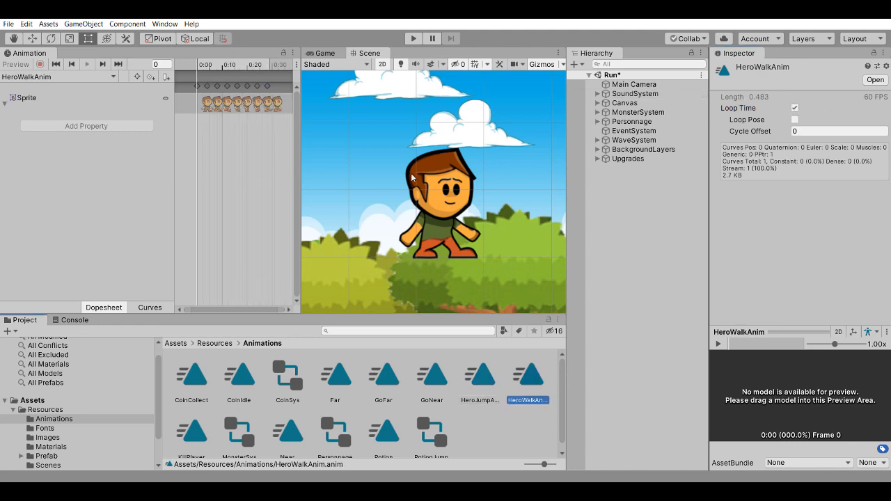
{"action": "left_click", "coordinate": [794, 108]}
{"action": "left_click", "coordinate": [829, 130]}
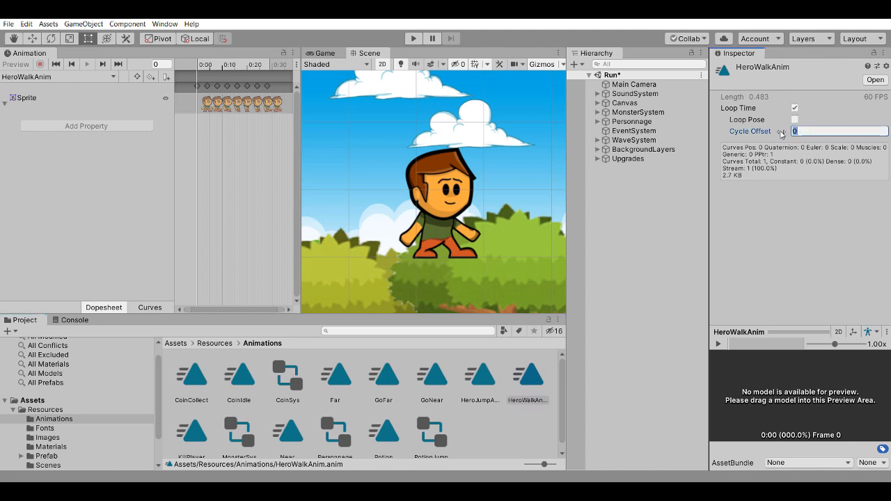
{"action": "left_click", "coordinate": [818, 131]}
{"action": "left_click_drag", "start_coordinate": [815, 133], "coordinate": [786, 133]}
{"action": "left_click", "coordinate": [646, 255]}
Step: Open the Personnage animator controller and dock the Animator beside the Animation window, widened to show its states
{"action": "scroll", "coordinate": [360, 374], "scroll_direction": "down", "scroll_amount": 1}
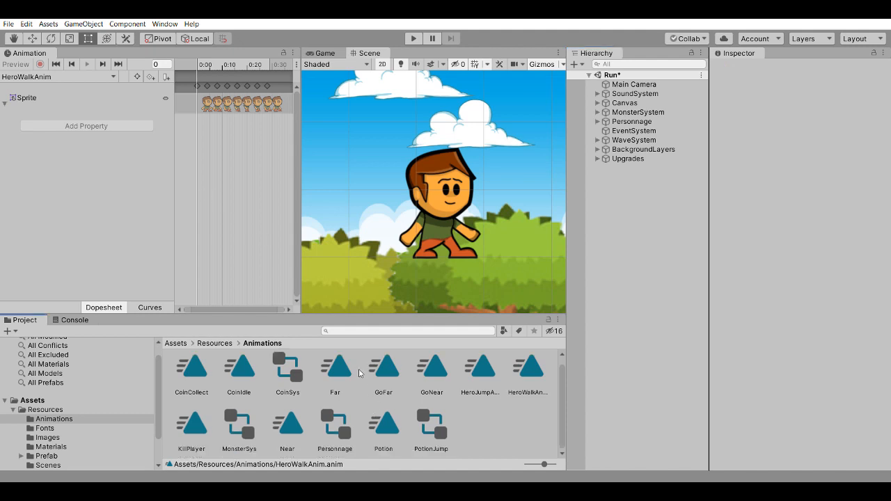
{"action": "double_click", "coordinate": [337, 424]}
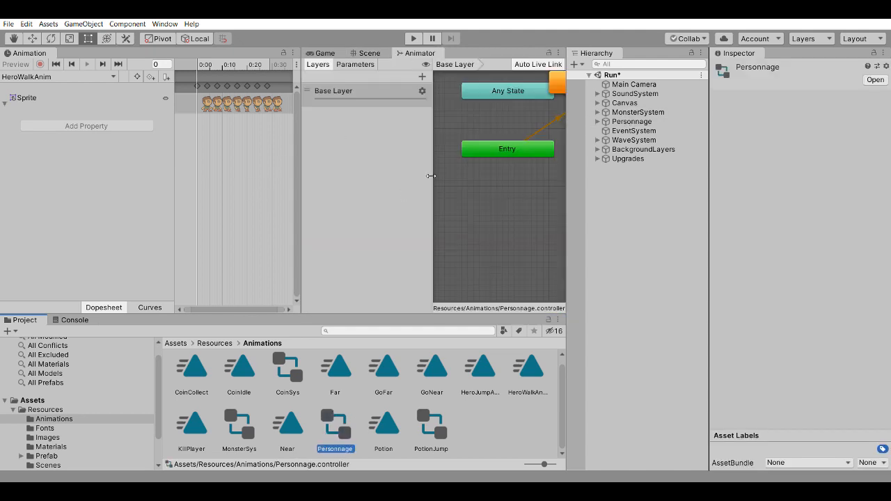
{"action": "left_click_drag", "start_coordinate": [421, 54], "coordinate": [77, 62]}
{"action": "left_click_drag", "start_coordinate": [301, 181], "coordinate": [493, 175]}
{"action": "middle_click_drag", "start_coordinate": [388, 194], "coordinate": [360, 265]}
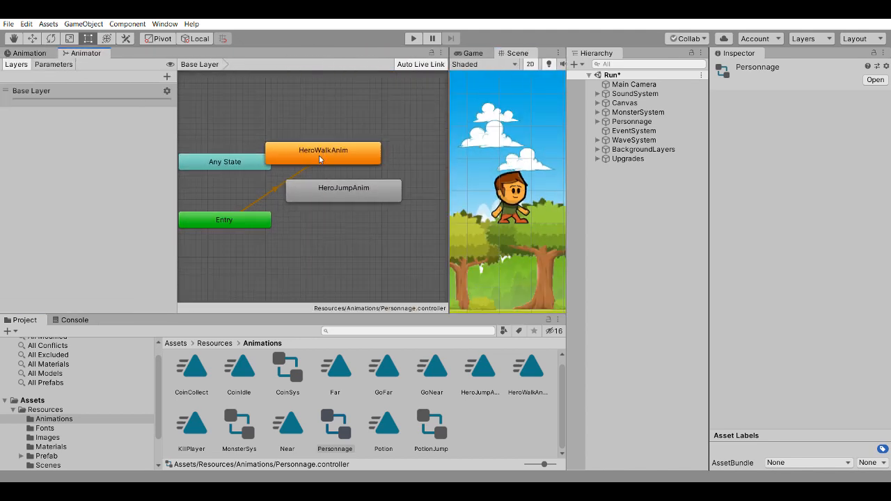
Step: Arrange the Animator states with HeroWalkAnim below Entry and HeroJumpAnim beside it
{"action": "left_click_drag", "start_coordinate": [318, 159], "coordinate": [272, 281]}
{"action": "middle_click_drag", "start_coordinate": [343, 223], "coordinate": [392, 149]}
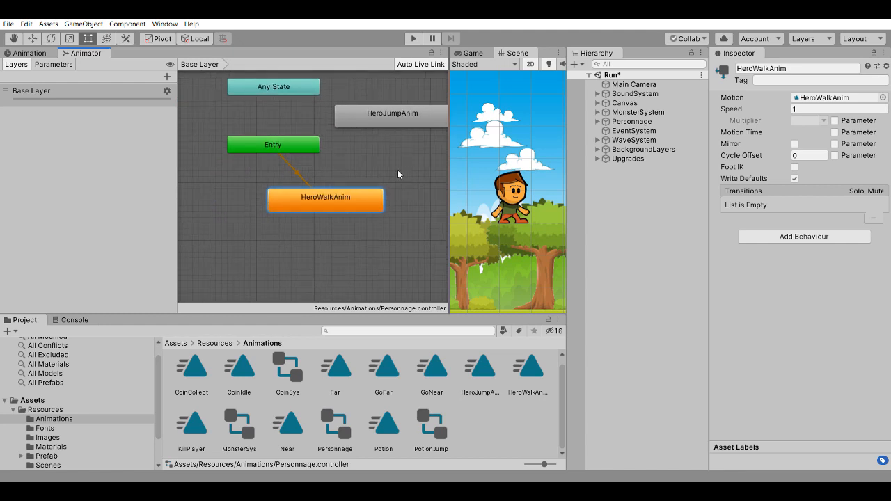
{"action": "left_click_drag", "start_coordinate": [369, 118], "coordinate": [427, 212]}
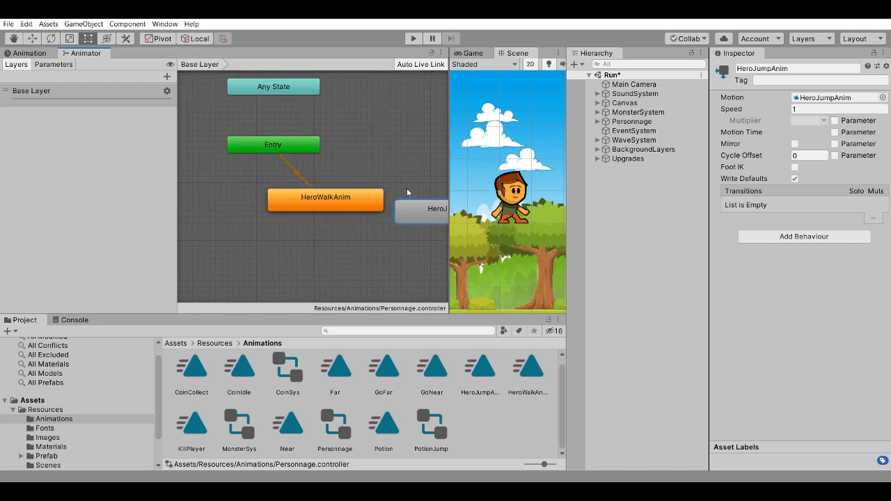
{"action": "middle_click_drag", "start_coordinate": [408, 150], "coordinate": [352, 150]}
{"action": "left_click_drag", "start_coordinate": [321, 200], "coordinate": [263, 211]}
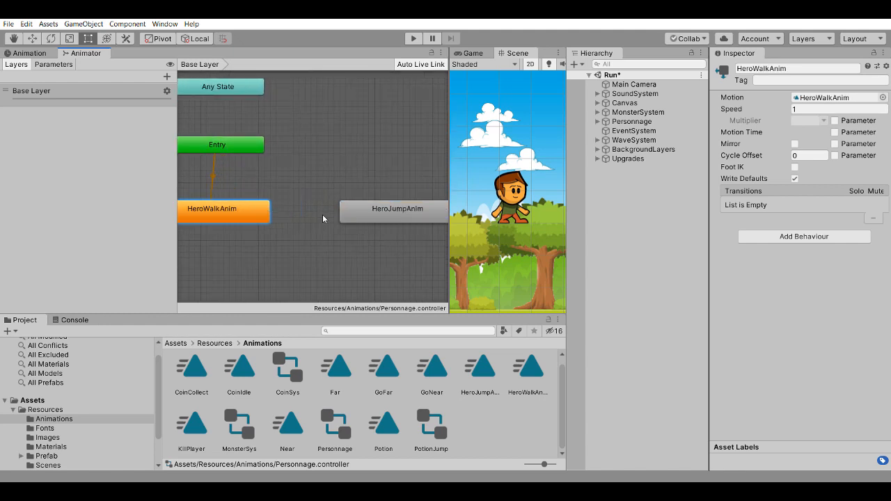
{"action": "left_click_drag", "start_coordinate": [376, 218], "coordinate": [347, 223]}
{"action": "left_click_drag", "start_coordinate": [254, 222], "coordinate": [270, 223]}
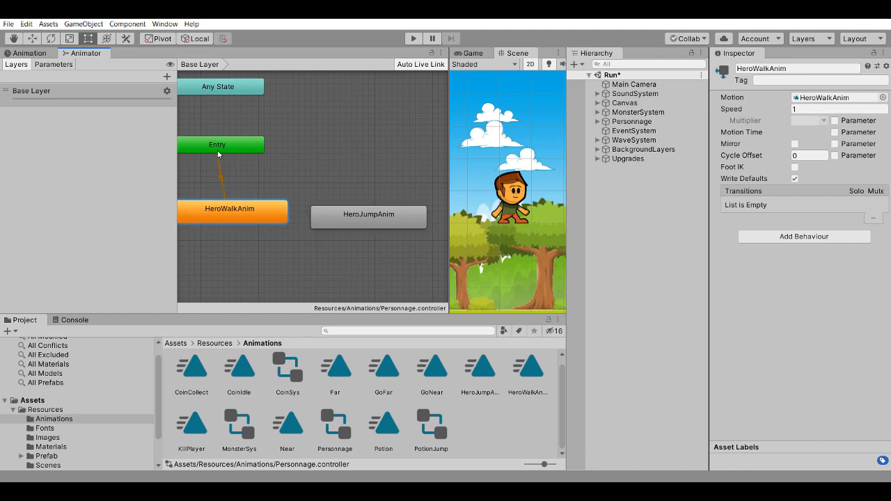
Step: Play the game to test the hero's walk animation while running and jumping, and stop the test
{"action": "left_click", "coordinate": [413, 39]}
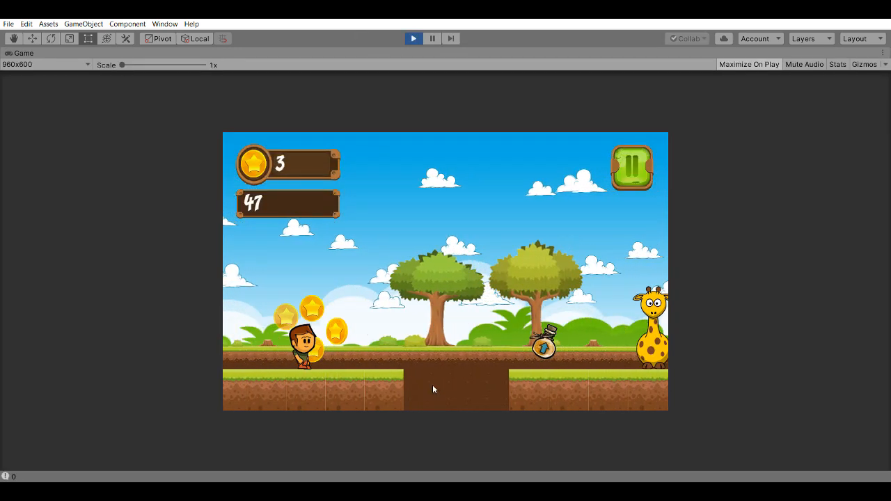
{"action": "key", "text": "space"}
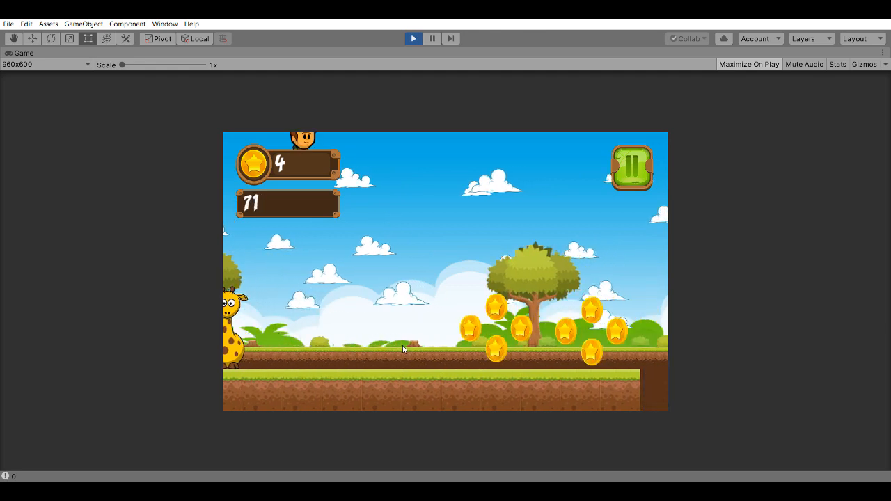
{"action": "key", "text": "space"}
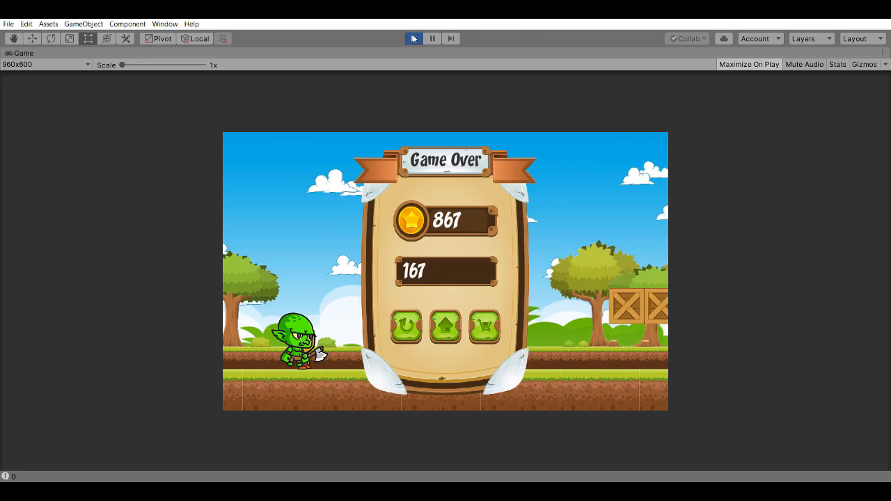
{"action": "left_click", "coordinate": [413, 39]}
Step: Create a transition from HeroWalkAnim to HeroJumpAnim, adjusting the position of the HeroJumpAnim state
{"action": "left_click_drag", "start_coordinate": [348, 217], "coordinate": [383, 200]}
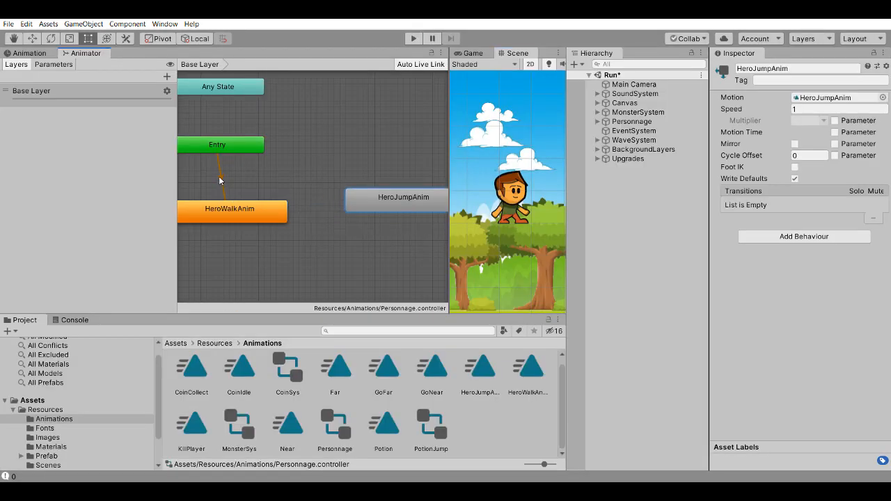
{"action": "left_click_drag", "start_coordinate": [395, 200], "coordinate": [394, 213]}
{"action": "left_click", "coordinate": [267, 214]}
{"action": "right_click", "coordinate": [267, 213]}
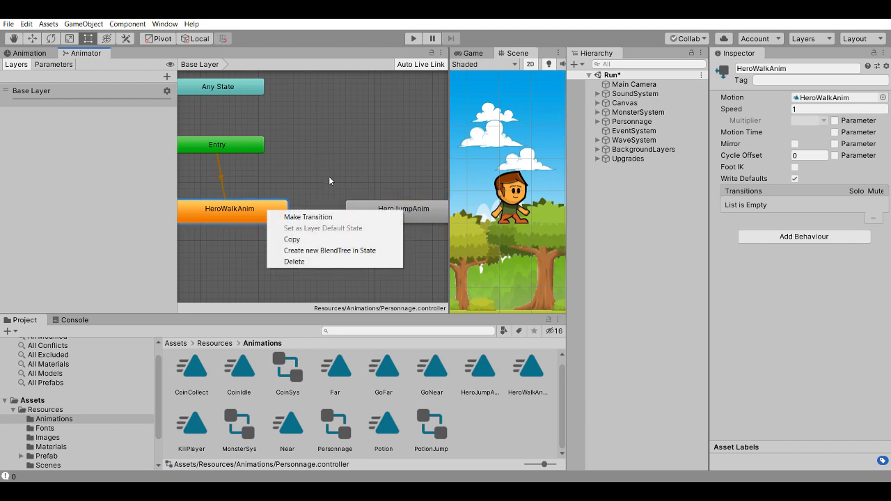
{"action": "left_click", "coordinate": [244, 202]}
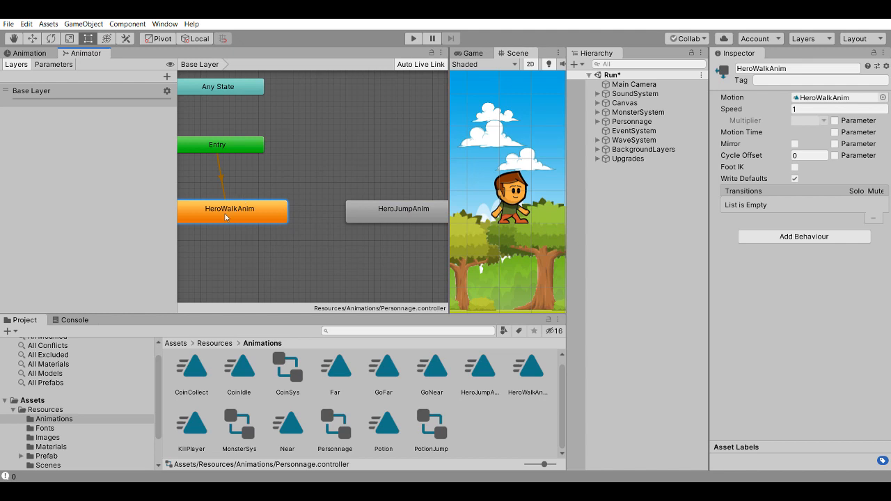
{"action": "right_click", "coordinate": [225, 216]}
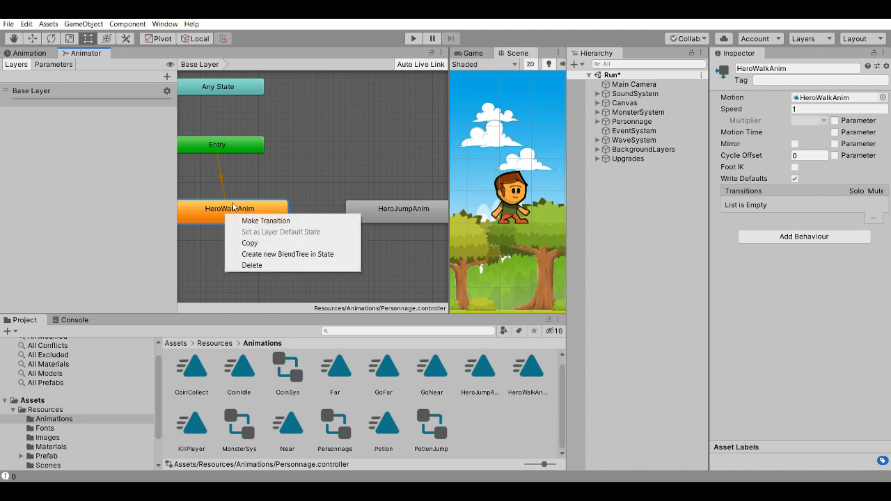
{"action": "left_click", "coordinate": [290, 220]}
{"action": "left_click", "coordinate": [360, 213]}
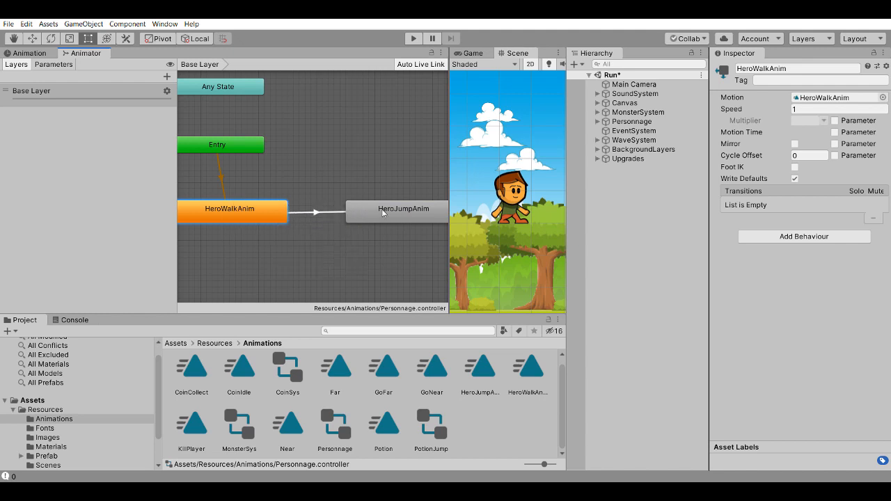
{"action": "left_click_drag", "start_coordinate": [367, 211], "coordinate": [361, 222]}
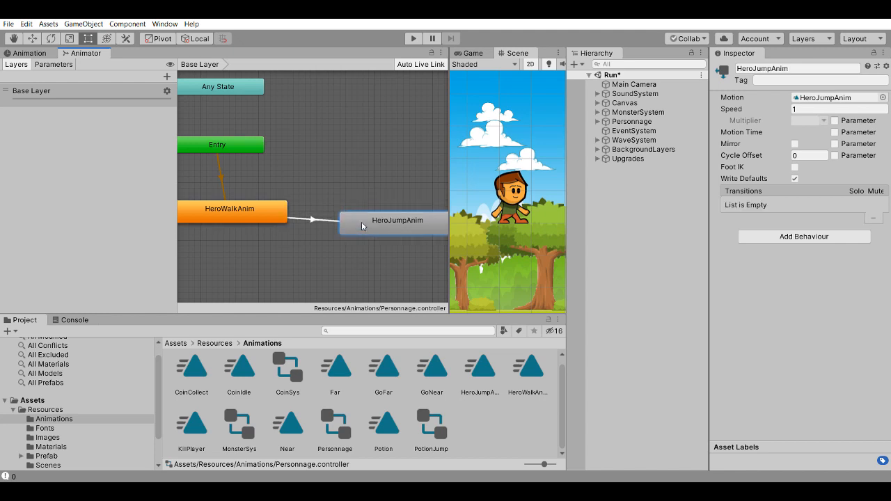
Step: Create a return transition from HeroJumpAnim to HeroWalkAnim and align the HeroJumpAnim state level with HeroWalkAnim
{"action": "right_click", "coordinate": [370, 220]}
{"action": "left_click", "coordinate": [396, 227]}
{"action": "left_click", "coordinate": [262, 213]}
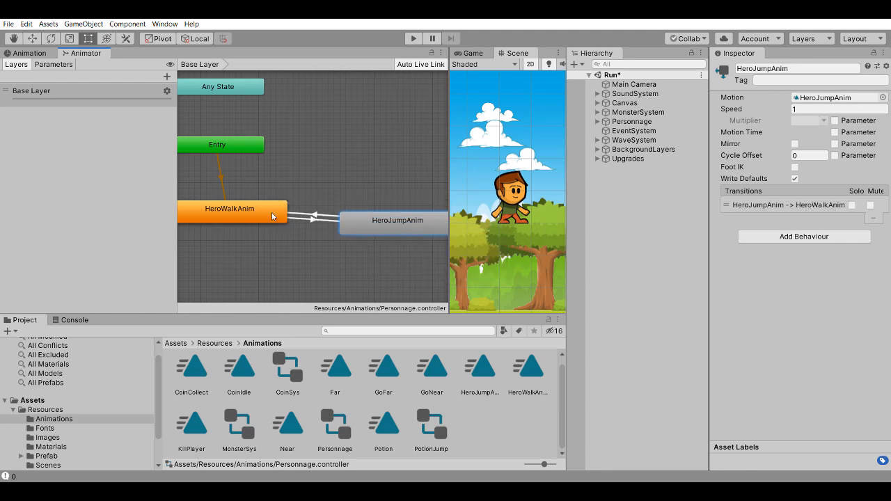
{"action": "left_click_drag", "start_coordinate": [398, 220], "coordinate": [393, 208]}
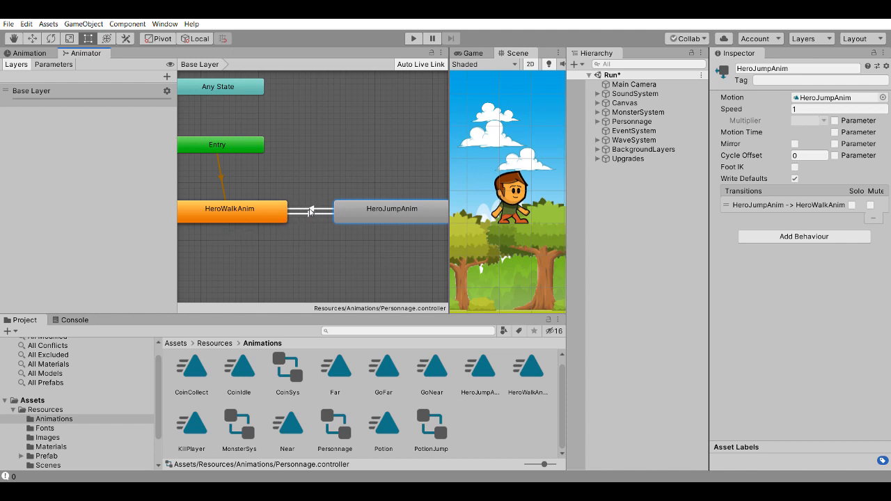
{"action": "left_click", "coordinate": [239, 192]}
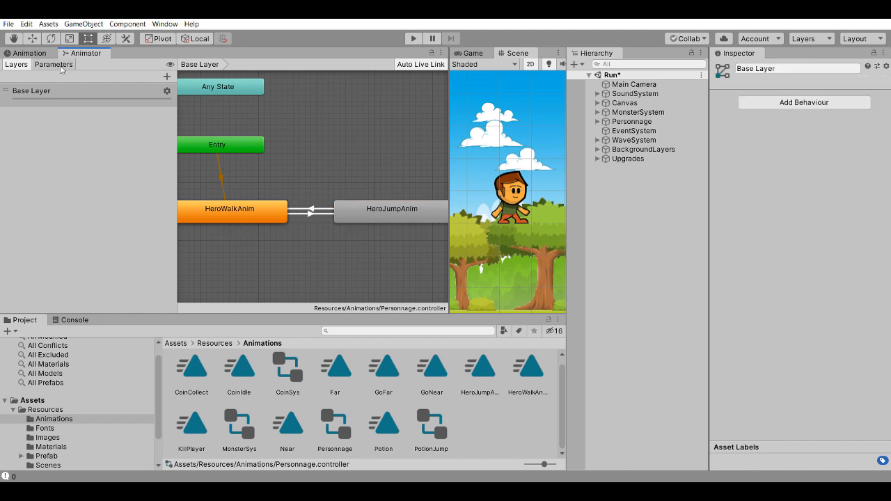
Step: Add a Bool parameter named IsJumping to the Personnage animator controller
{"action": "left_click", "coordinate": [58, 66]}
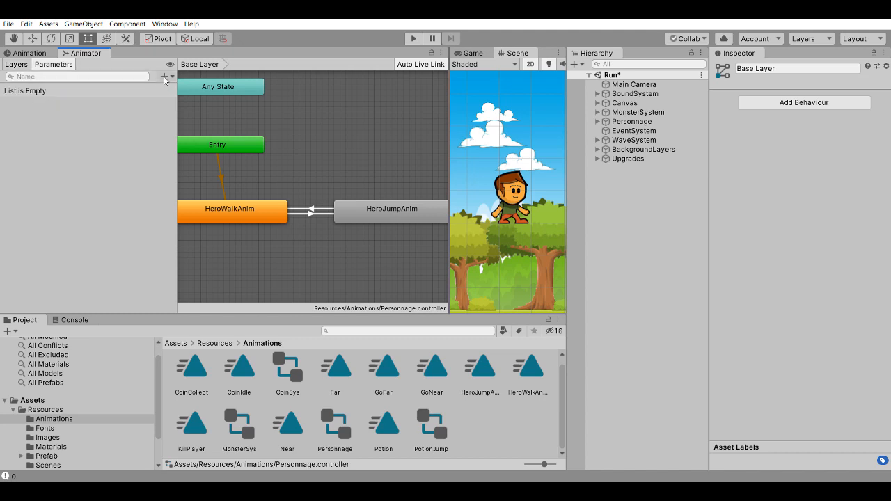
{"action": "left_click", "coordinate": [167, 77]}
{"action": "left_click", "coordinate": [182, 111]}
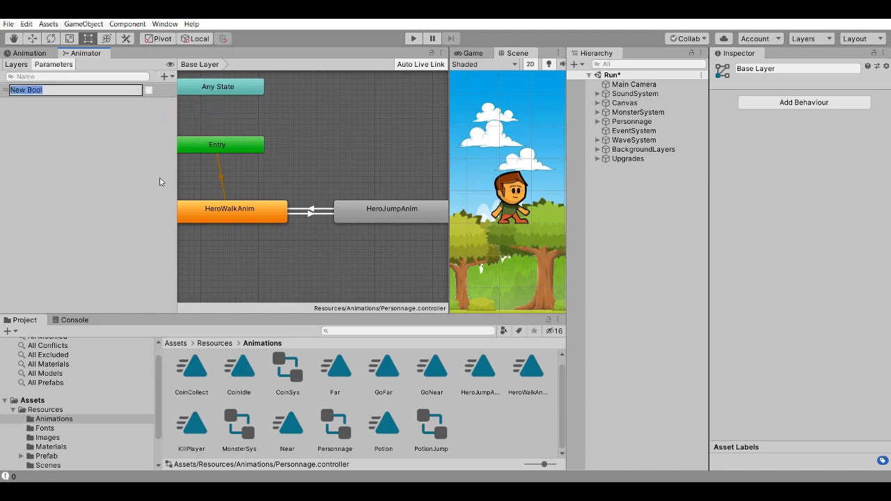
{"action": "key", "text": "BackSpace"}
{"action": "type", "text": "IsJumping"}
{"action": "key", "text": "Return"}
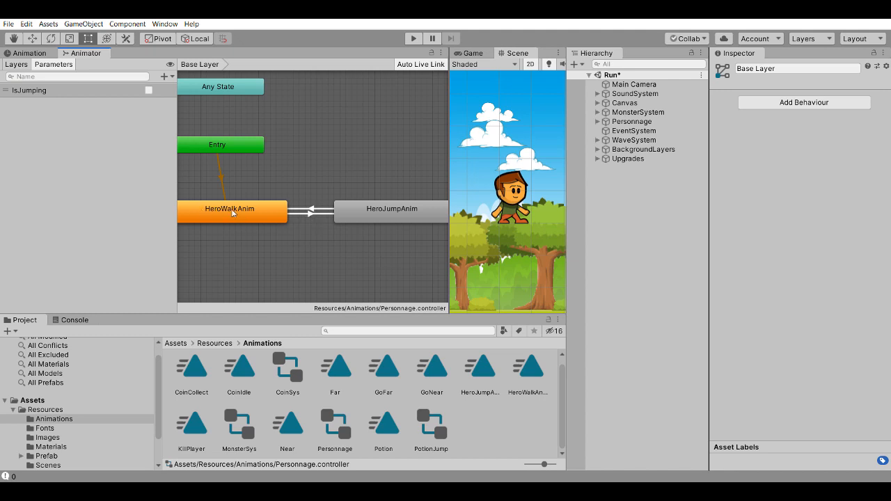
Step: Set Exit Time to 0 and disable Has Exit Time on the HeroWalkAnim to HeroJumpAnim transition
{"action": "left_click", "coordinate": [307, 214]}
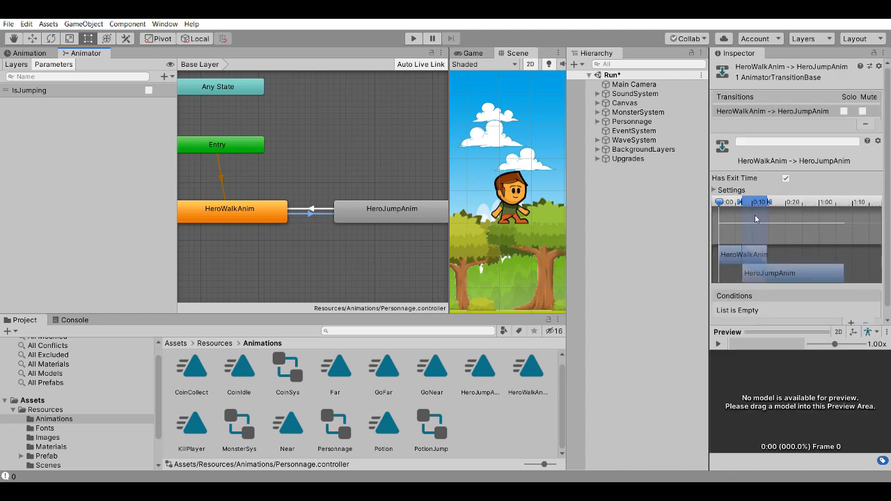
{"action": "left_click_drag", "start_coordinate": [712, 242], "coordinate": [635, 241]}
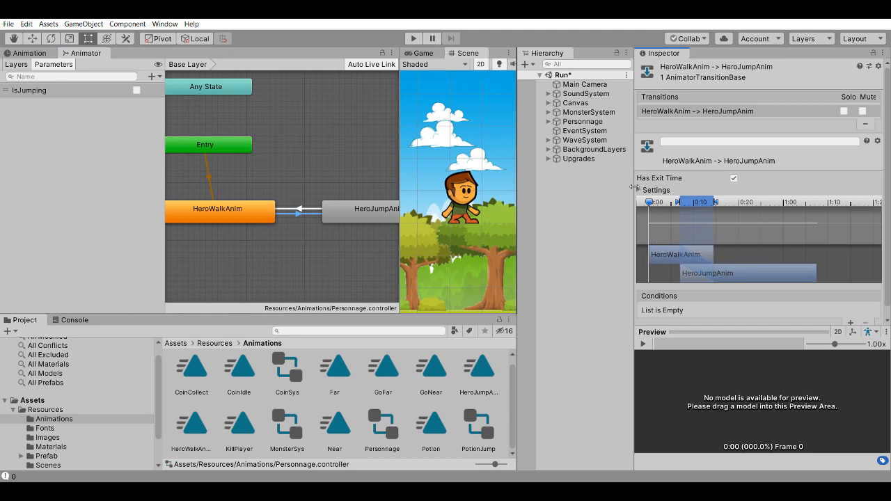
{"action": "left_click", "coordinate": [640, 190]}
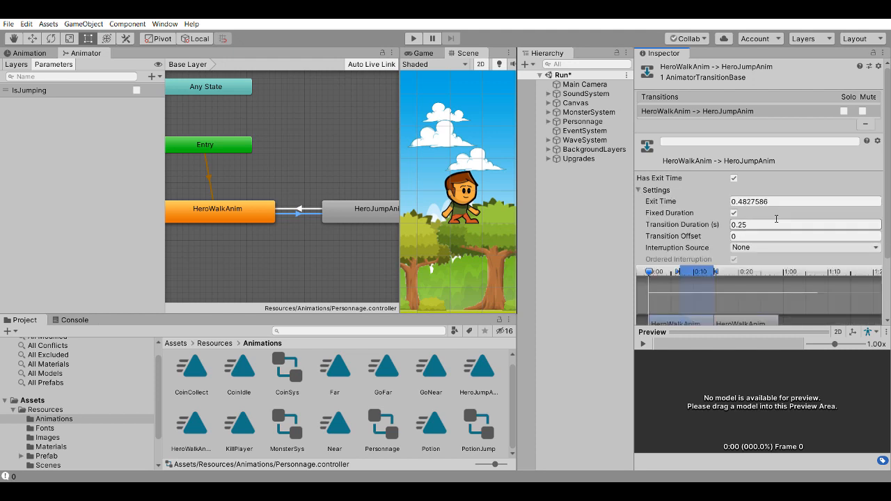
{"action": "left_click", "coordinate": [734, 202]}
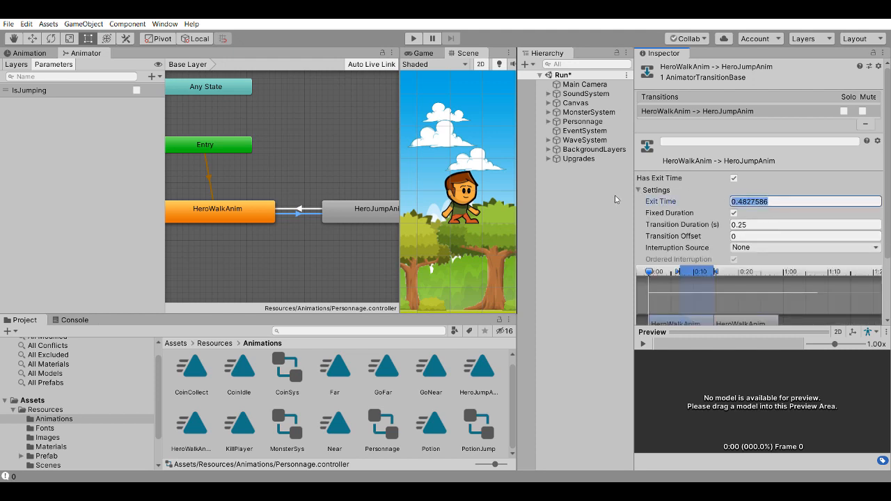
{"action": "type", "text": "0"}
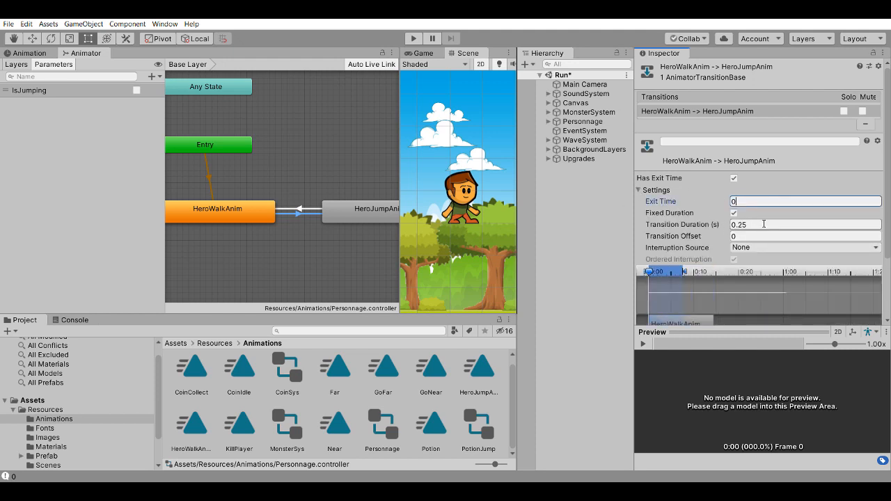
{"action": "left_click", "coordinate": [735, 179]}
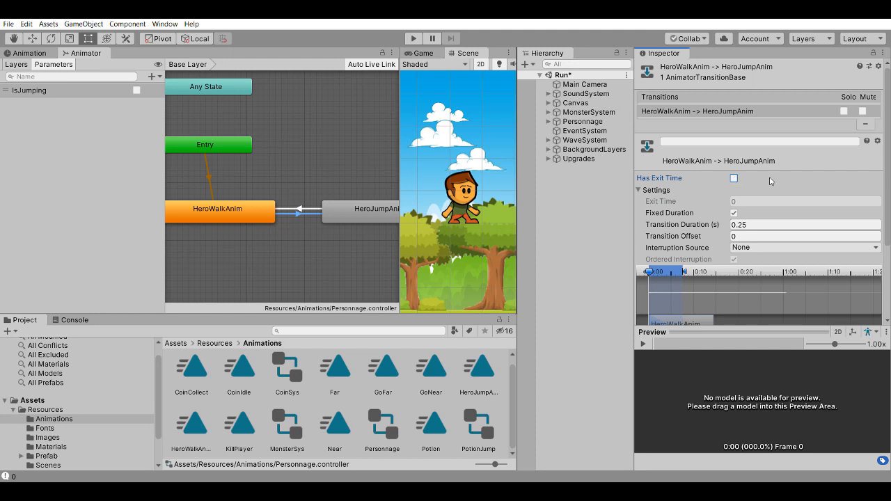
Step: Add the condition IsJumping true to the HeroWalkAnim to HeroJumpAnim transition and open its Transition Duration for editing
{"action": "scroll", "coordinate": [835, 295], "scroll_direction": "down", "scroll_amount": 3}
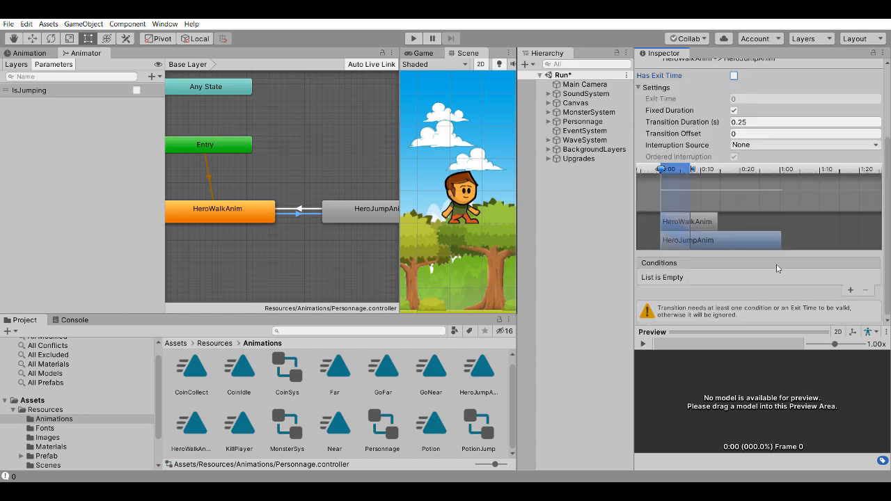
{"action": "left_click", "coordinate": [851, 290]}
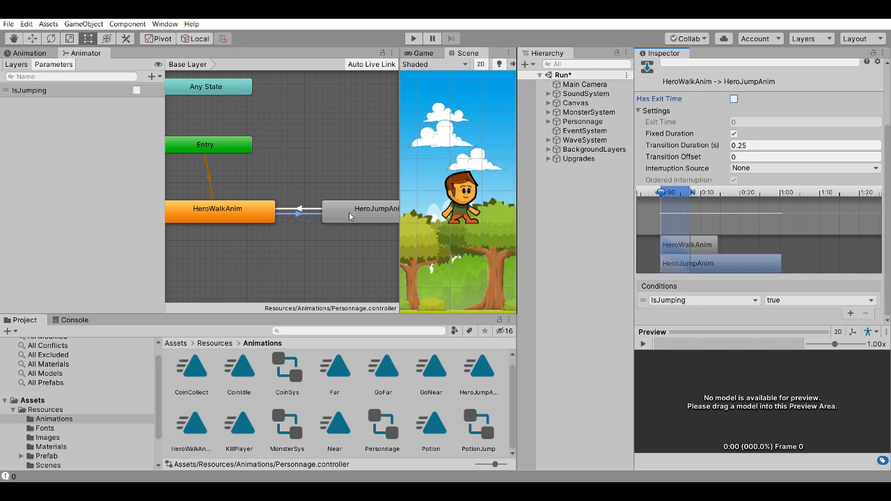
{"action": "left_click", "coordinate": [301, 214]}
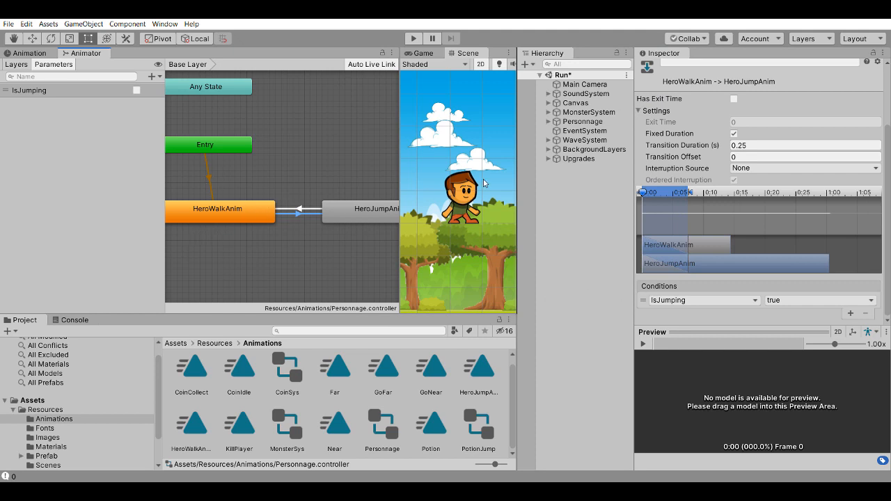
{"action": "left_click", "coordinate": [733, 145]}
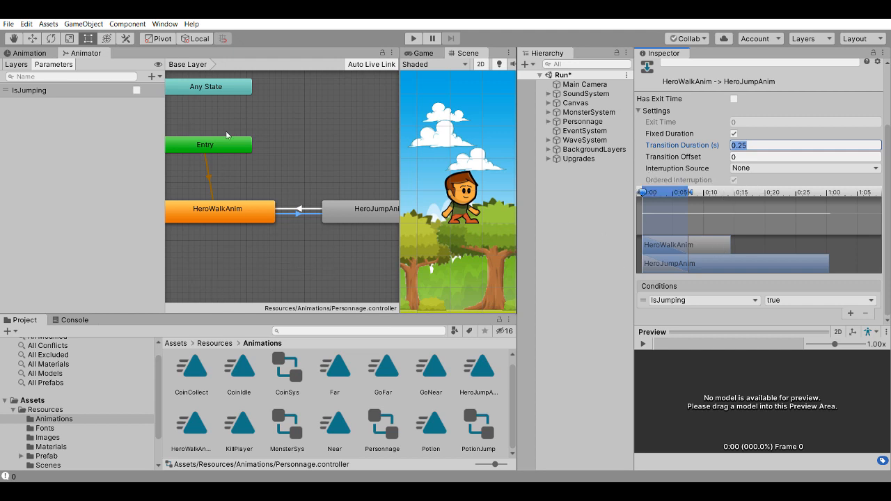
Step: Set Exit Time and Transition Duration to 0 on the HeroJumpAnim to HeroWalkAnim transition and disable Has Exit Time
{"action": "left_click_drag", "start_coordinate": [400, 146], "coordinate": [377, 147]}
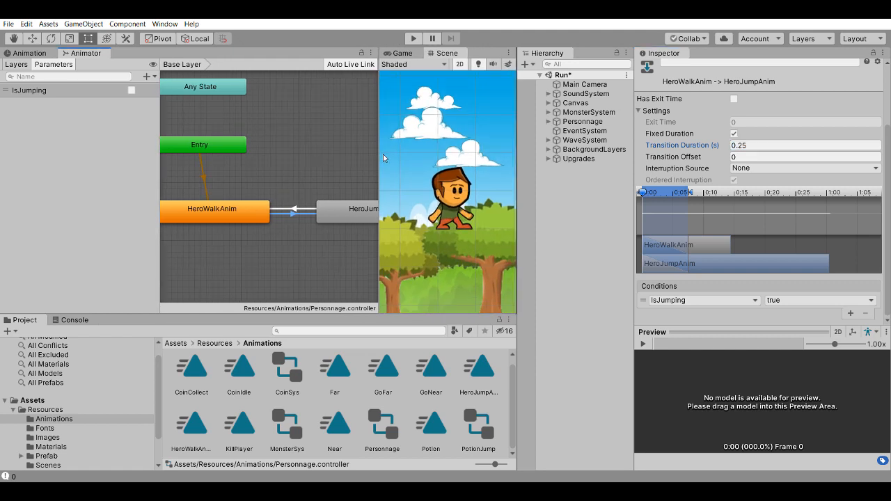
{"action": "left_click", "coordinate": [294, 208]}
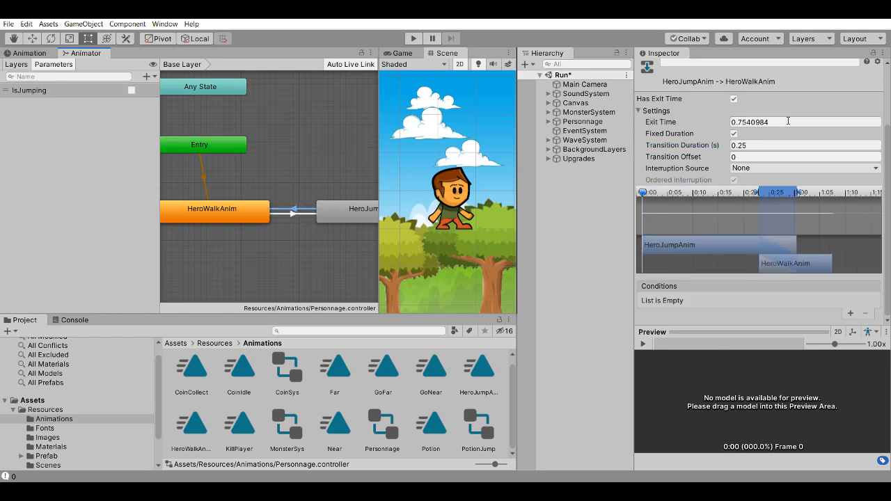
{"action": "left_click", "coordinate": [653, 123]}
{"action": "type", "text": "0"}
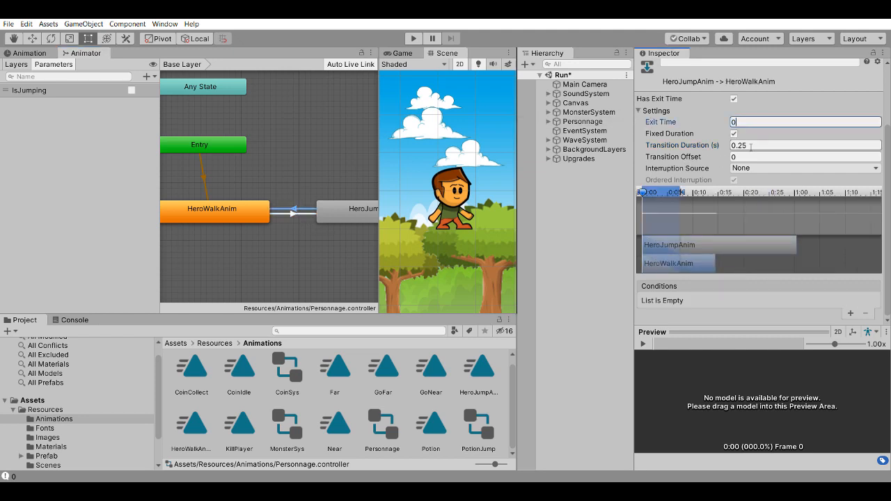
{"action": "left_click", "coordinate": [698, 146]}
{"action": "type", "text": "0"}
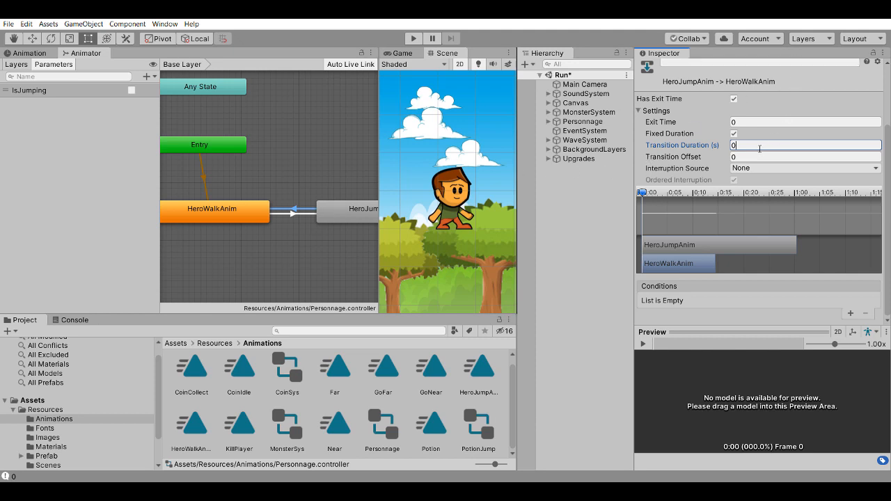
{"action": "left_click", "coordinate": [734, 99]}
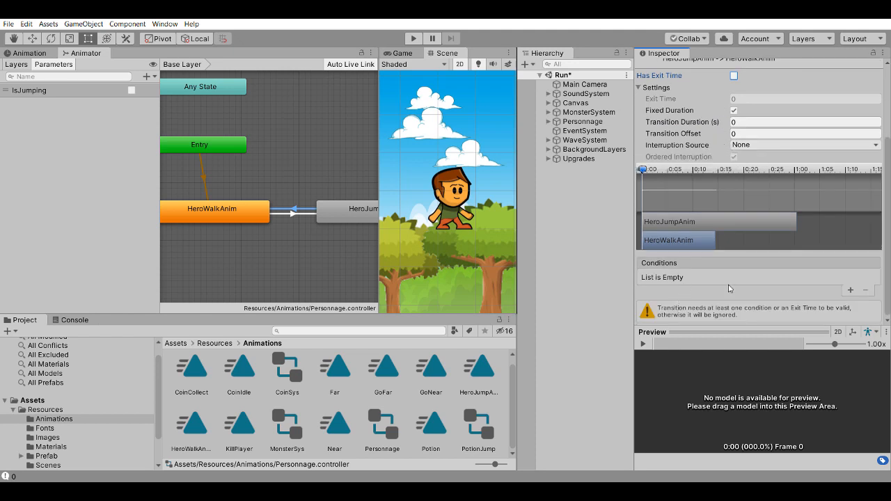
Step: Add the condition IsJumping false to the HeroJumpAnim to HeroWalkAnim transition
{"action": "left_click", "coordinate": [850, 290]}
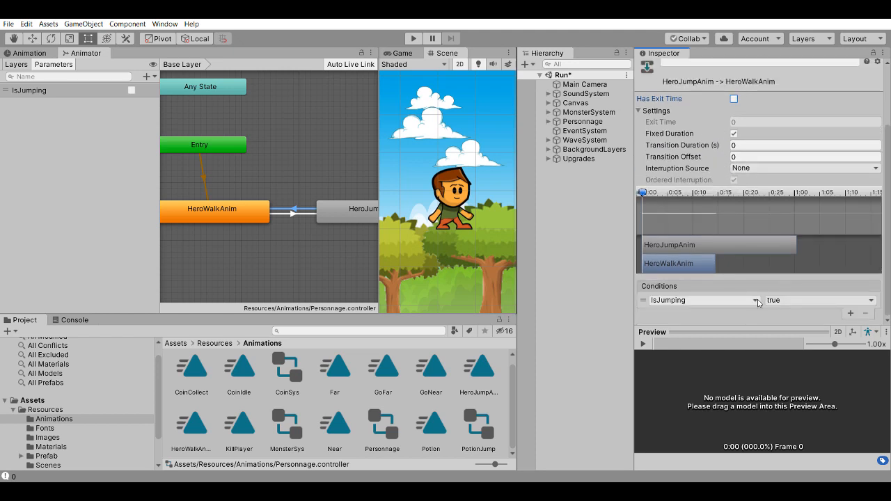
{"action": "left_click", "coordinate": [807, 303]}
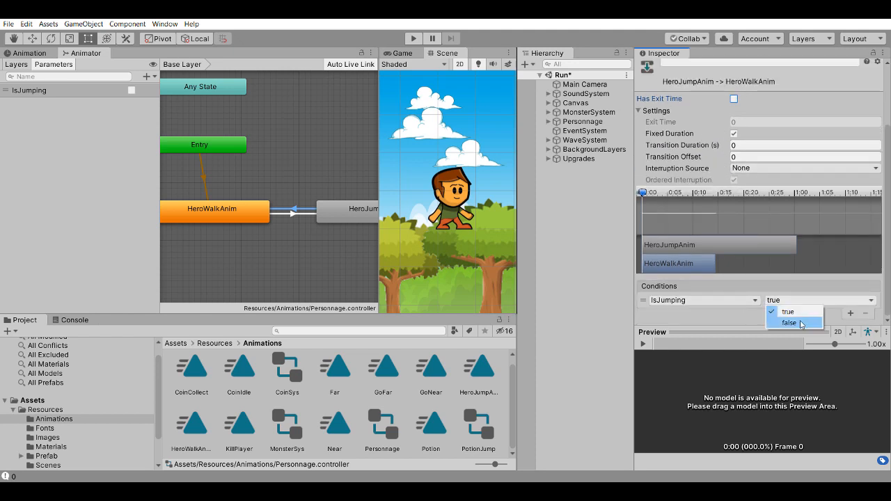
{"action": "left_click", "coordinate": [801, 327]}
{"action": "left_click", "coordinate": [535, 311]}
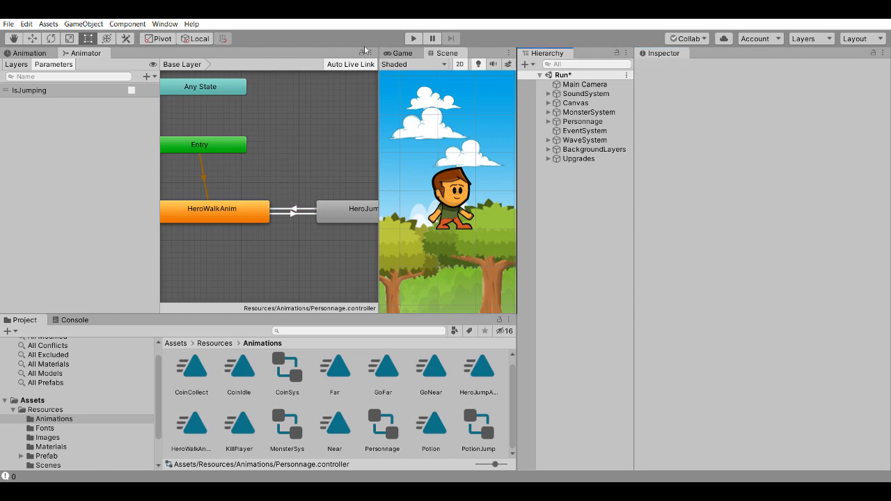
Step: Play the game to test the hero's animations with the new transition conditions, and stop the test
{"action": "left_click", "coordinate": [414, 39]}
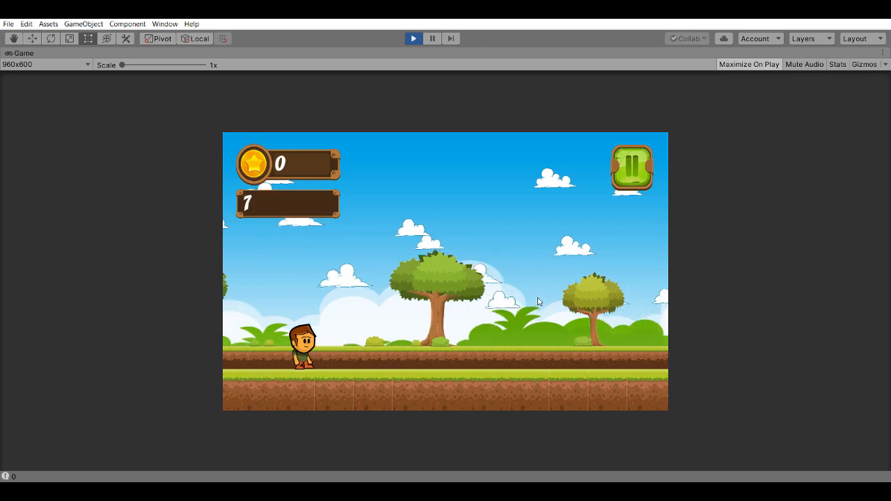
{"action": "left_click", "coordinate": [538, 299]}
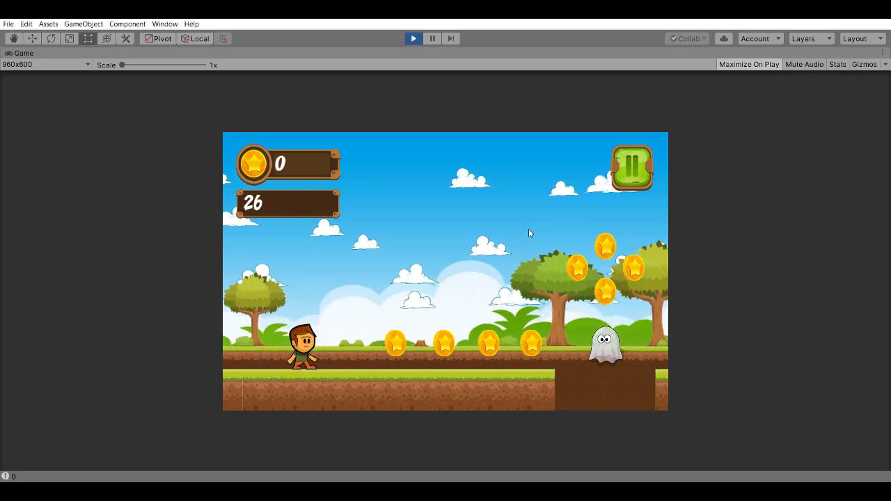
{"action": "left_click", "coordinate": [435, 70]}
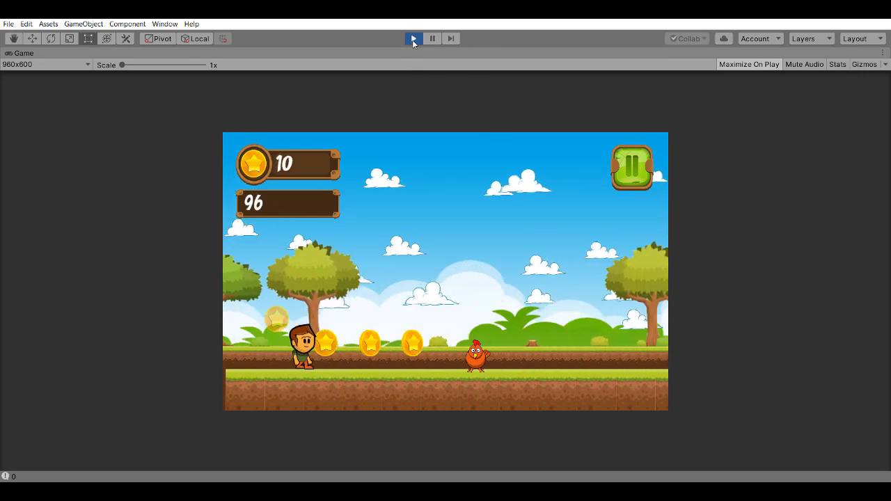
{"action": "left_click", "coordinate": [413, 39]}
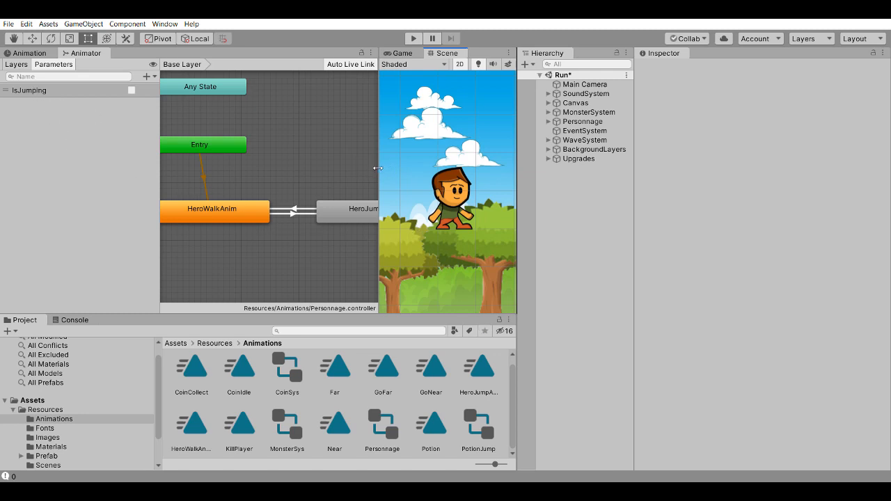
Step: Open the CharacBehavior script from the Scripts folder in the code editor and locate its Jump method
{"action": "left_click_drag", "start_coordinate": [377, 168], "coordinate": [322, 168]}
{"action": "scroll", "coordinate": [77, 418], "scroll_direction": "down", "scroll_amount": 2}
{"action": "left_click", "coordinate": [47, 440]}
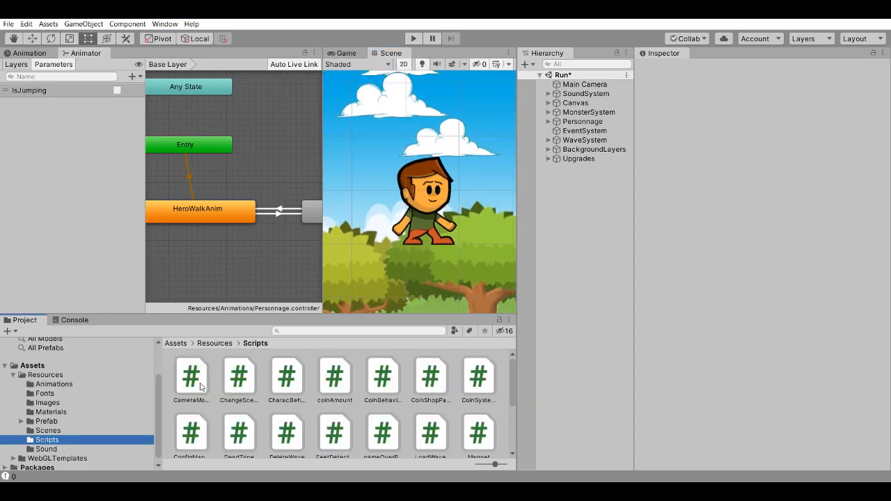
{"action": "left_click", "coordinate": [296, 380]}
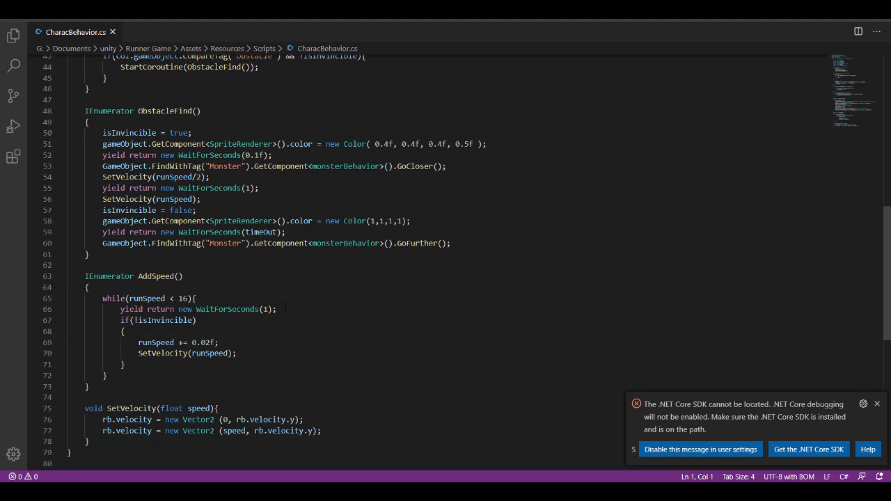
{"action": "scroll", "coordinate": [446, 263], "scroll_direction": "up", "scroll_amount": 9}
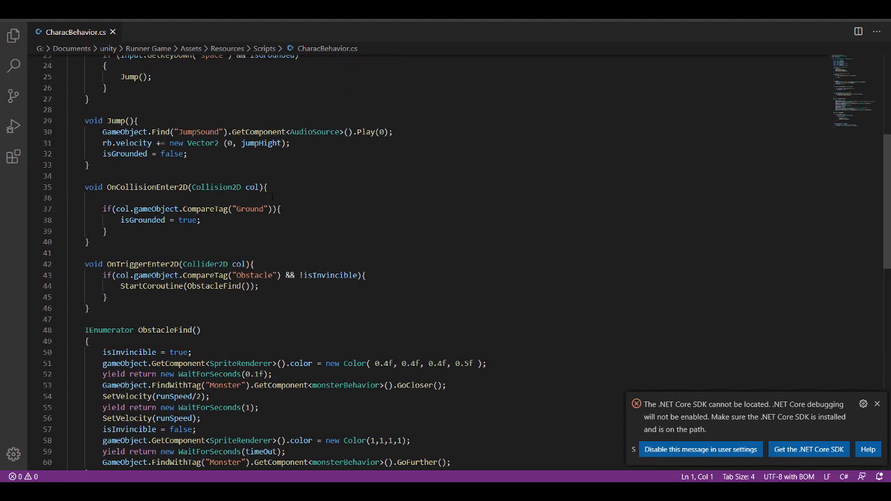
{"action": "double_click", "coordinate": [116, 194]}
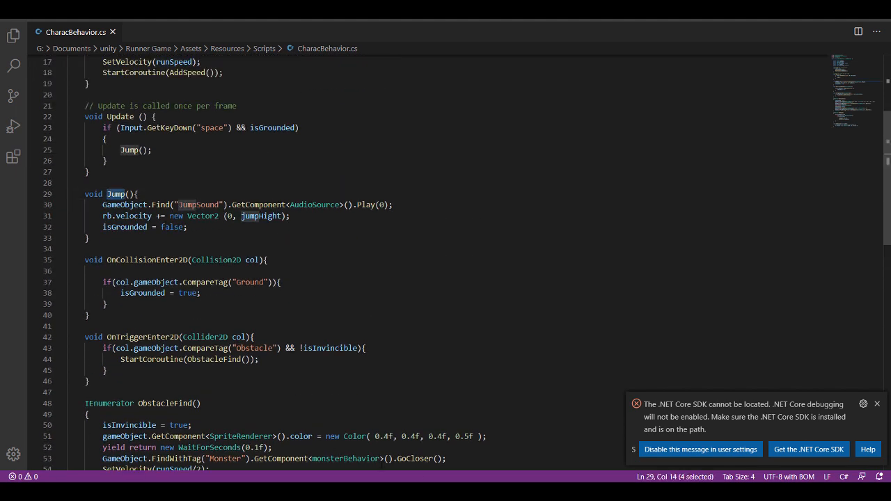
{"action": "left_click", "coordinate": [139, 249]}
Step: Declare a public Animator variable named anim below the Rigidbody2D rb declaration in CharacBehavior and save the script
{"action": "scroll", "coordinate": [139, 249], "scroll_direction": "up", "scroll_amount": 5}
{"action": "scroll", "coordinate": [167, 367], "scroll_direction": "down", "scroll_amount": 1}
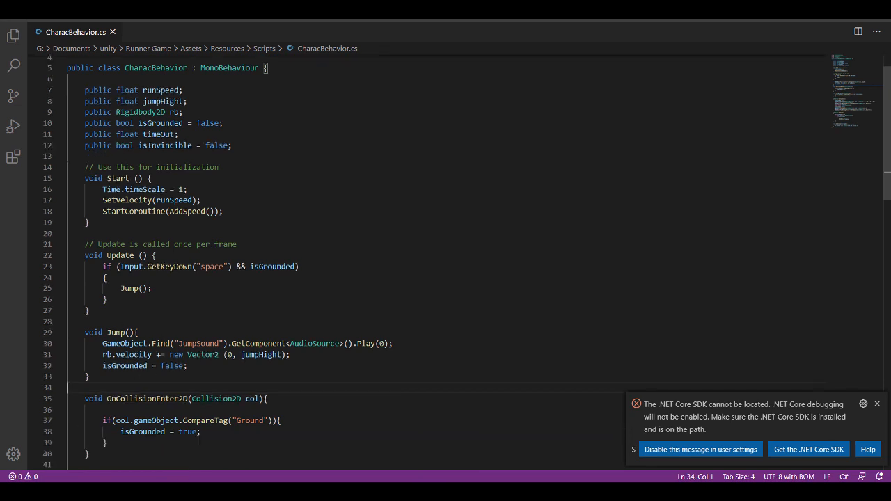
{"action": "left_click", "coordinate": [203, 112]}
{"action": "key", "text": "Return"}
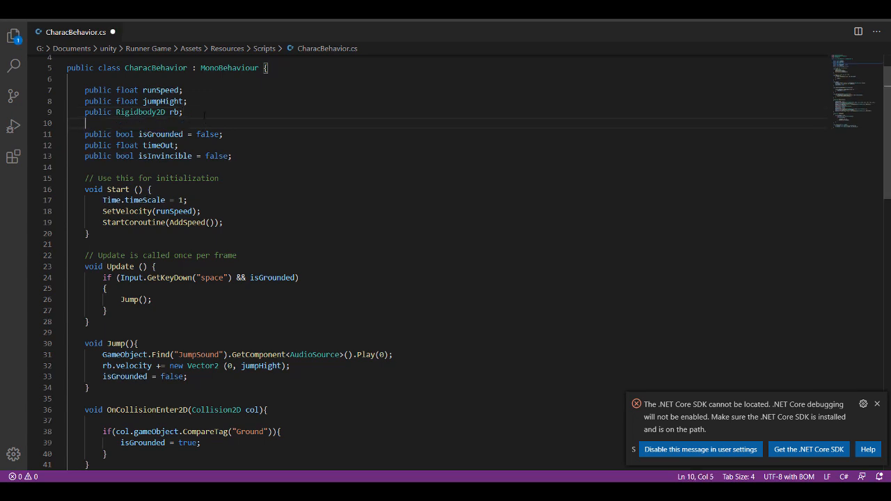
{"action": "type", "text": "public Animato"}
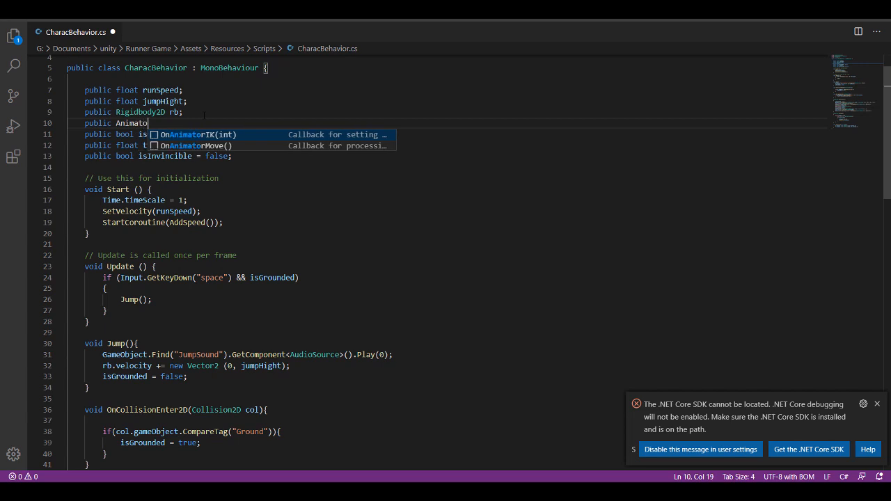
{"action": "type", "text": "r anim"}
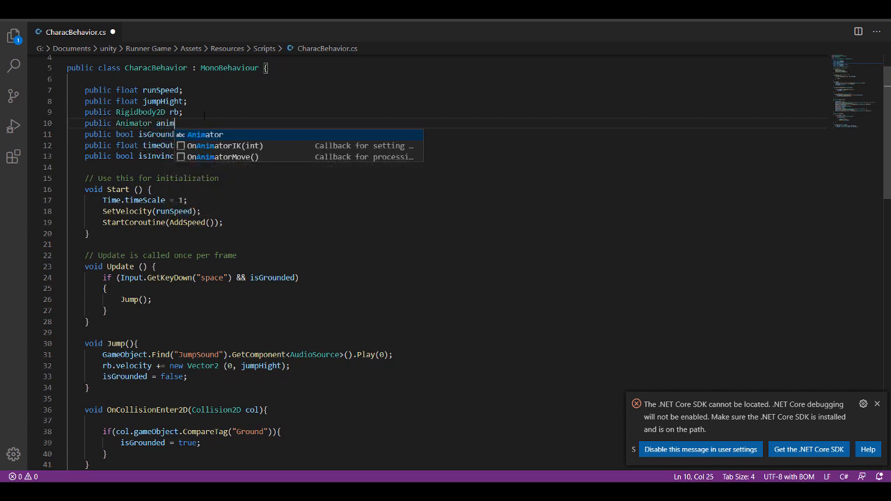
{"action": "type", "text": ";"}
{"action": "key", "text": "ctrl+s"}
Step: Add anim.SetBool("IsJumping", true); after the JumpSound line in the Jump method and save the script
{"action": "scroll", "coordinate": [195, 267], "scroll_direction": "down", "scroll_amount": 2}
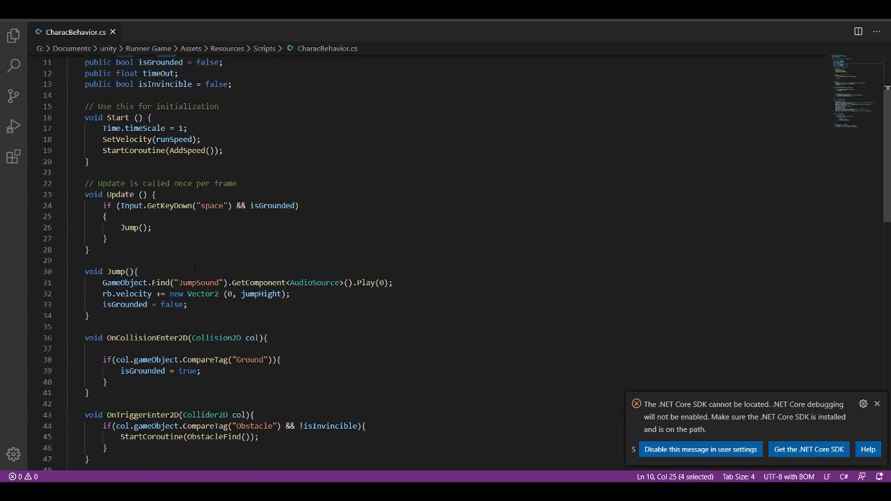
{"action": "left_click", "coordinate": [415, 283]}
{"action": "key", "text": "Return"}
{"action": "type", "text": "anim."}
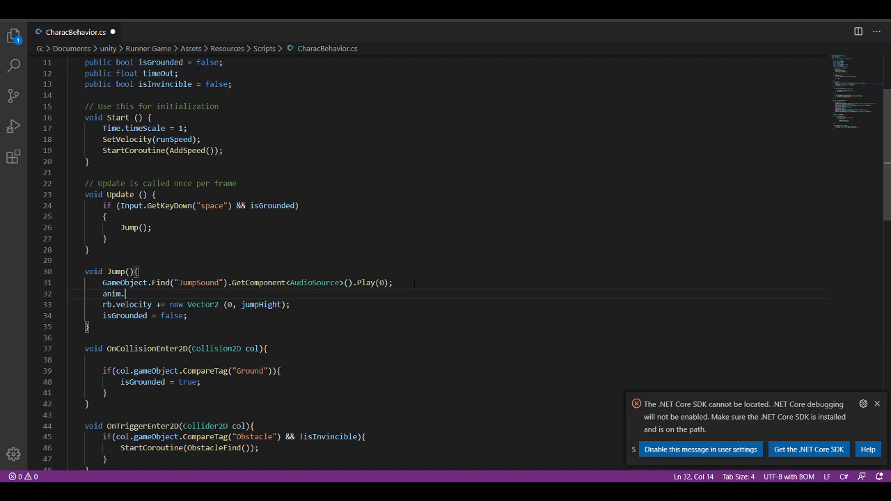
{"action": "type", "text": "SetBool"}
{"action": "type", "text": "()"}
{"action": "type", "text": "\""}
{"action": "type", "text": "Is"}
{"action": "type", "text": "Jumping"}
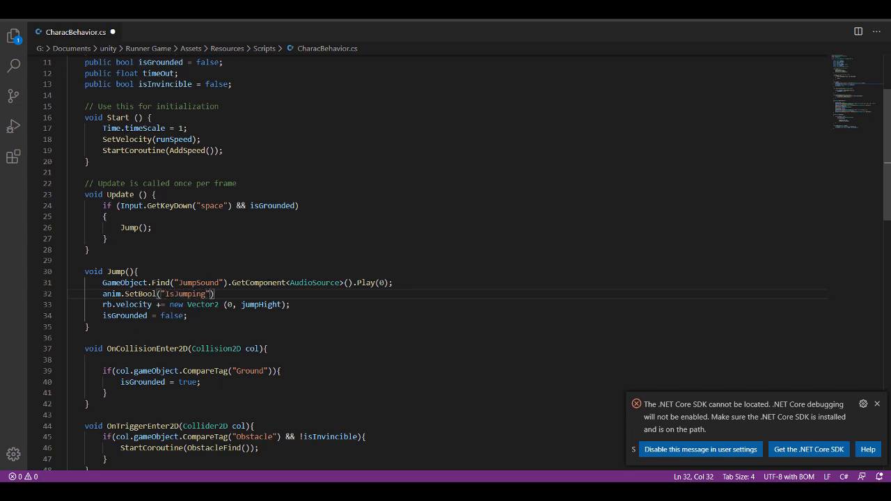
{"action": "type", "text": "\", true"}
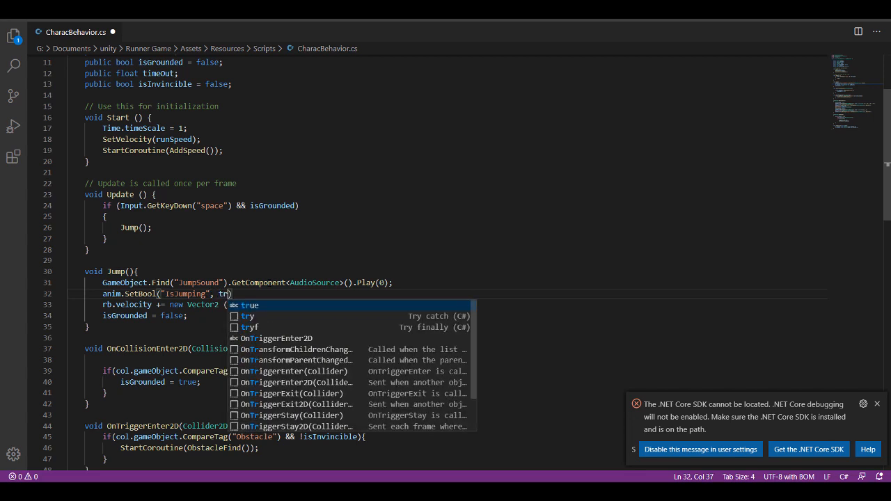
{"action": "type", "text": ";"}
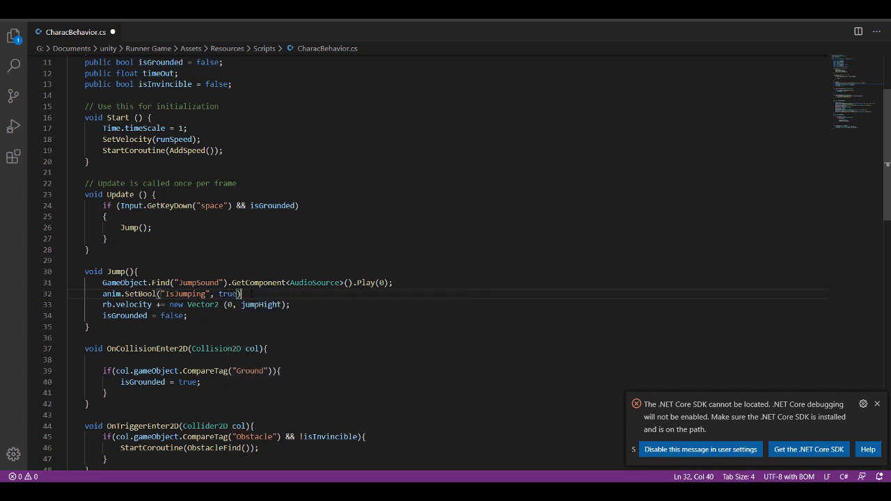
{"action": "key", "text": "ctrl+s"}
Step: Copy the SetBool statement into the Ground check of OnCollisionEnter2D, set its value to false, and save the script
{"action": "left_click", "coordinate": [68, 360]}
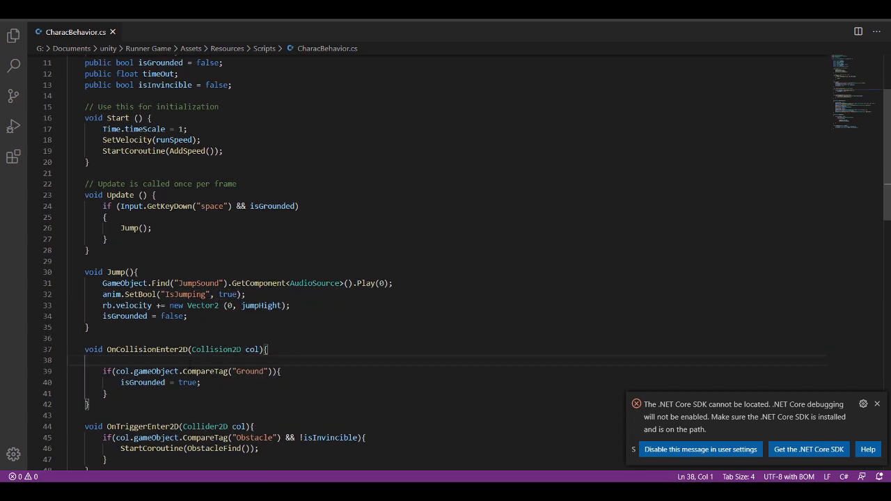
{"action": "left_click_drag", "start_coordinate": [259, 296], "coordinate": [103, 296]}
{"action": "key", "text": "ctrl+c"}
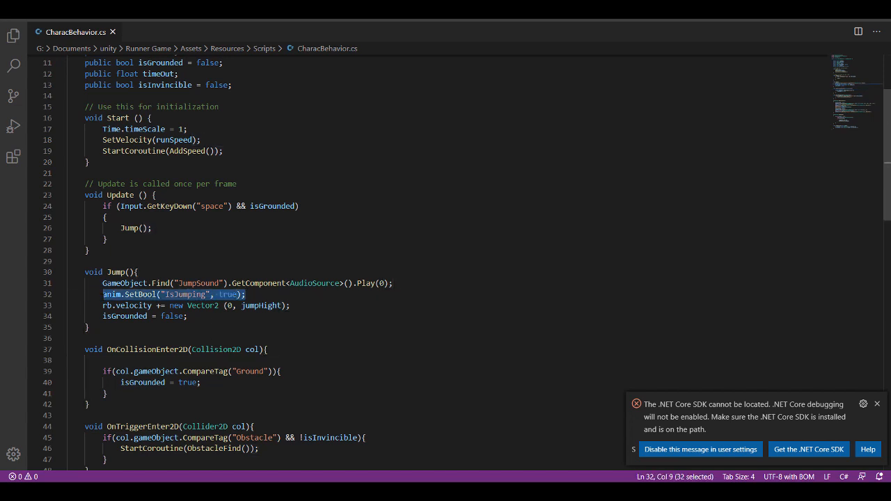
{"action": "left_click", "coordinate": [134, 383]}
{"action": "double_click", "coordinate": [170, 351]}
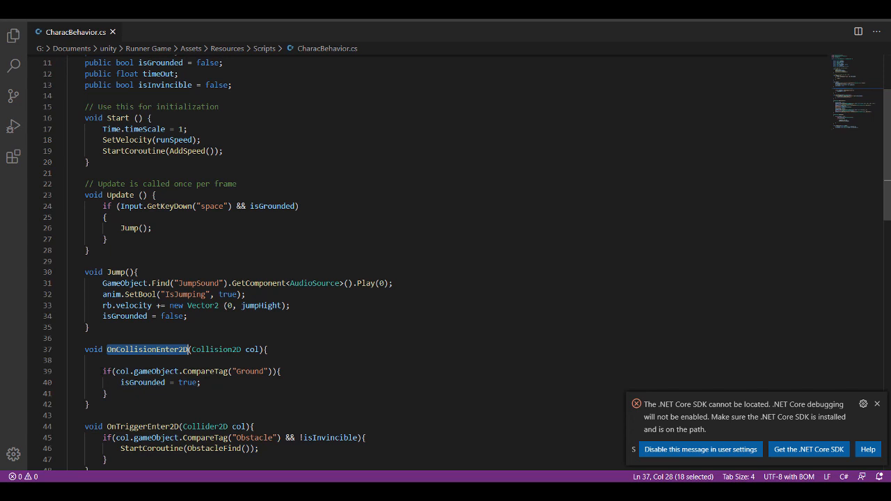
{"action": "left_click_drag", "start_coordinate": [103, 371], "coordinate": [290, 371]}
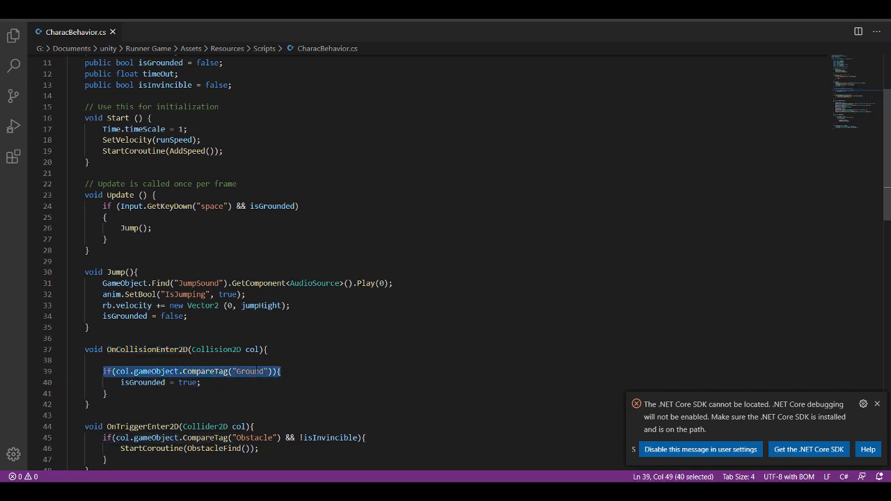
{"action": "left_click", "coordinate": [302, 372]}
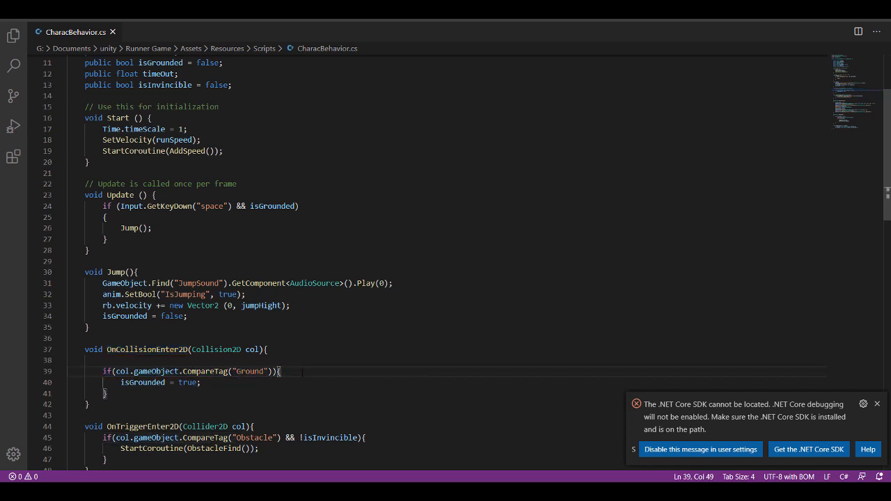
{"action": "key", "text": "Return"}
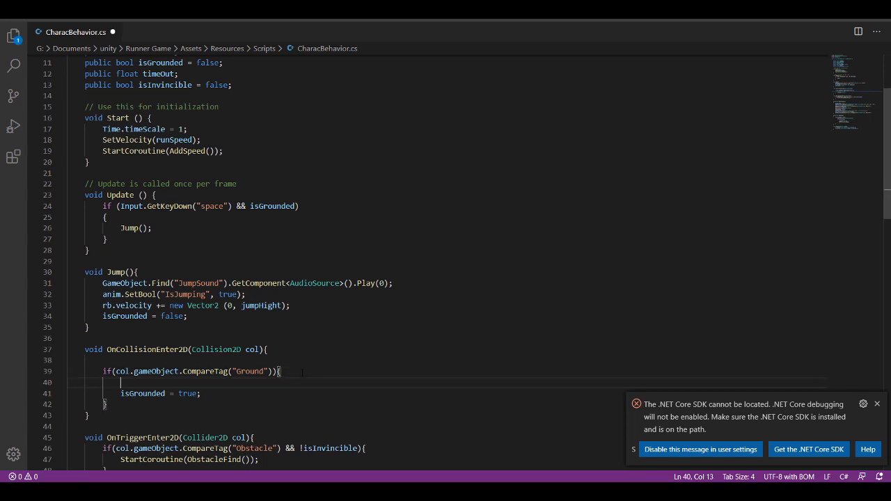
{"action": "key", "text": "ctrl+v"}
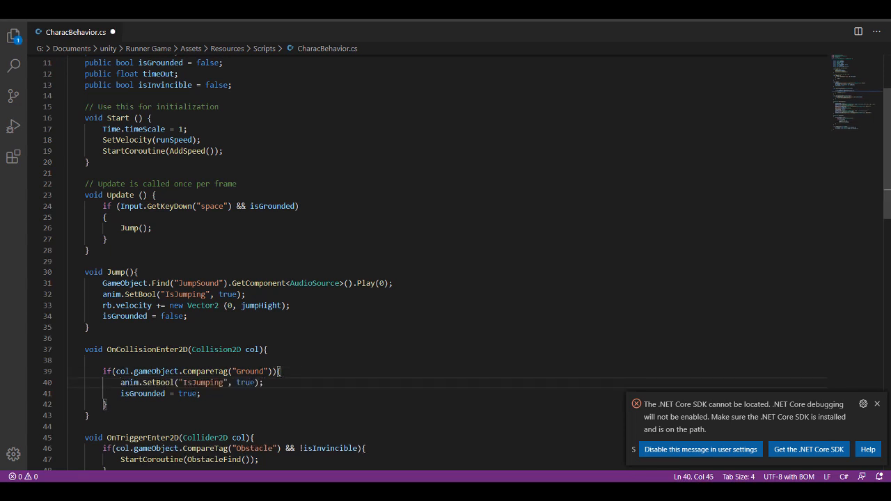
{"action": "double_click", "coordinate": [245, 382]}
{"action": "type", "text": "false"}
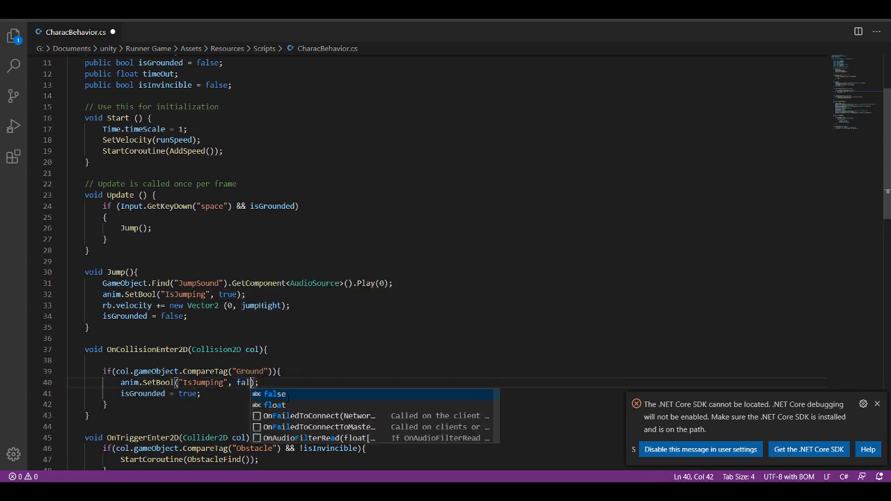
{"action": "left_click", "coordinate": [338, 347]}
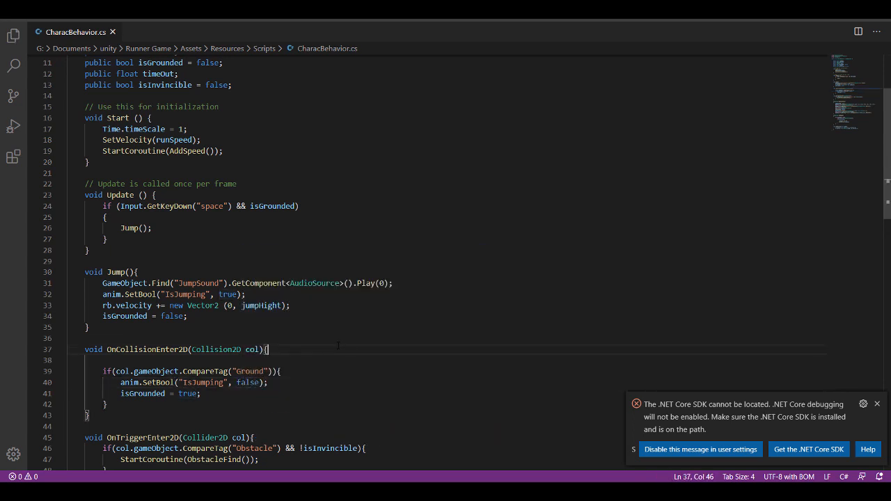
Step: Switch to Unity and assign Personnage's Animator component to the Anim field of its Charac Behavior script
{"action": "key", "text": "alt+Tab"}
{"action": "left_click", "coordinate": [414, 36]}
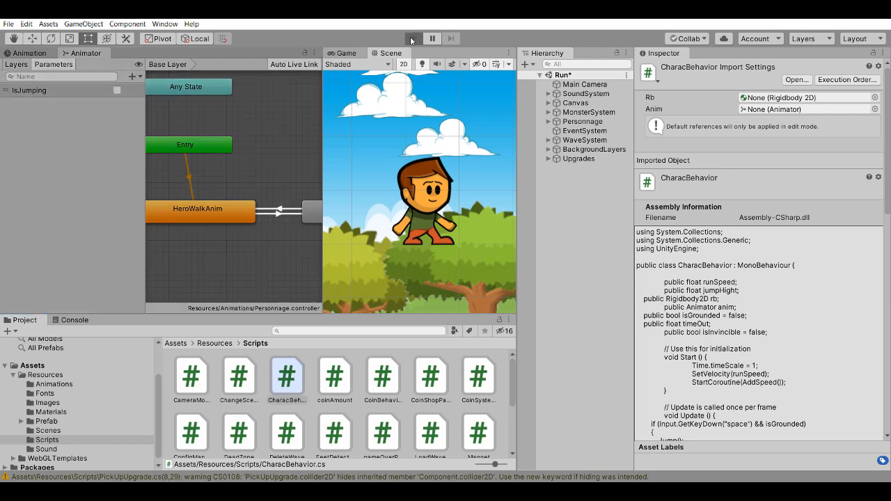
{"action": "left_click", "coordinate": [578, 121]}
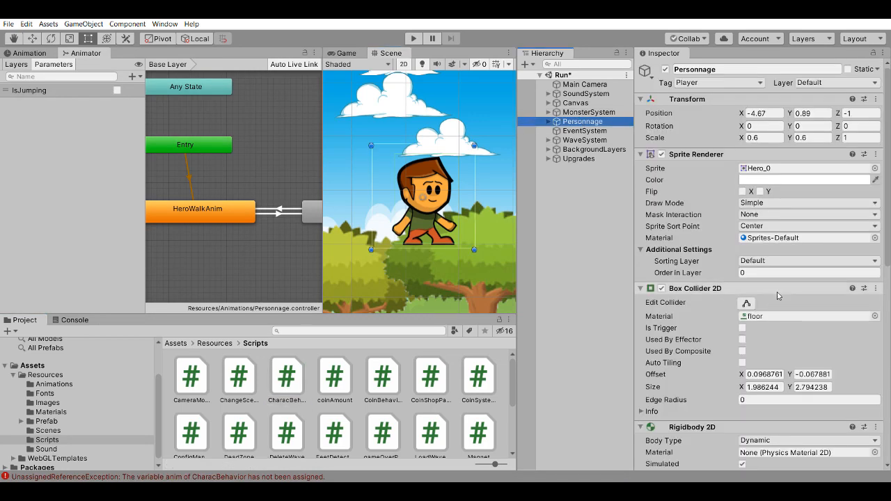
{"action": "scroll", "coordinate": [778, 290], "scroll_direction": "down", "scroll_amount": 5}
{"action": "scroll", "coordinate": [777, 294], "scroll_direction": "down", "scroll_amount": 3}
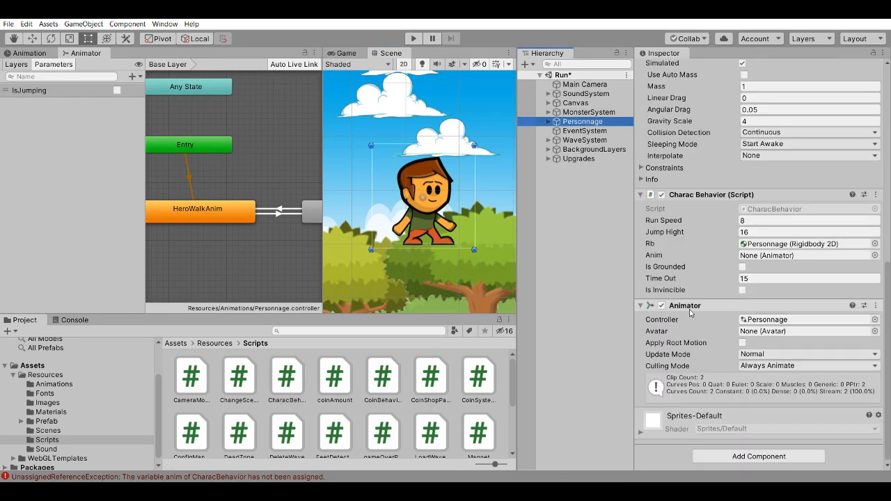
{"action": "left_click_drag", "start_coordinate": [681, 307], "coordinate": [761, 261]}
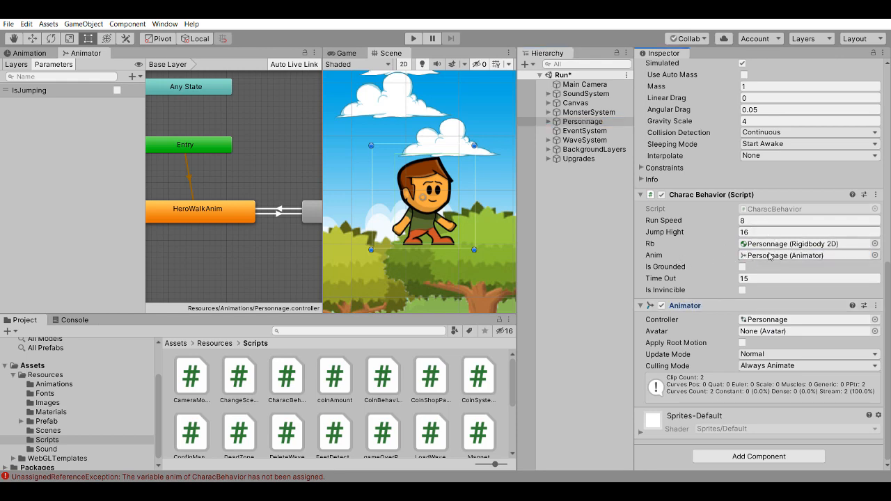
Step: Play the game, make the hero jump several times to test the walk and jump animations, and stop the test
{"action": "key", "text": "ctrl+p"}
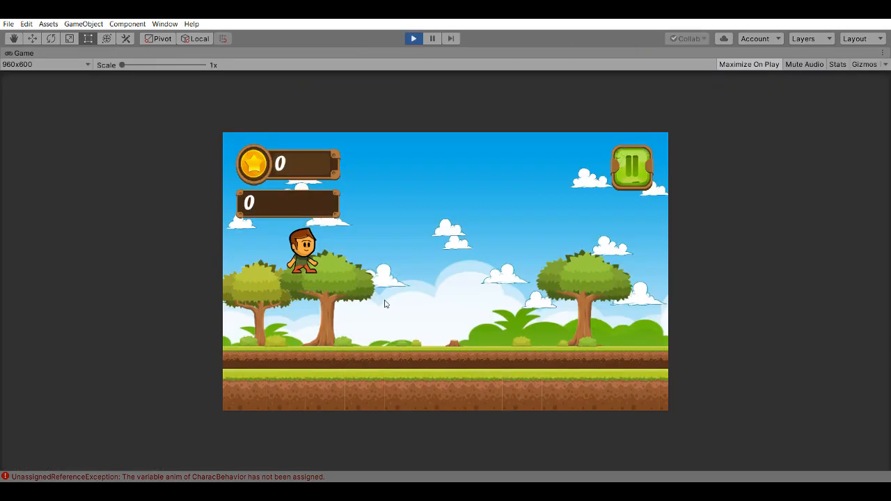
{"action": "key", "text": "space"}
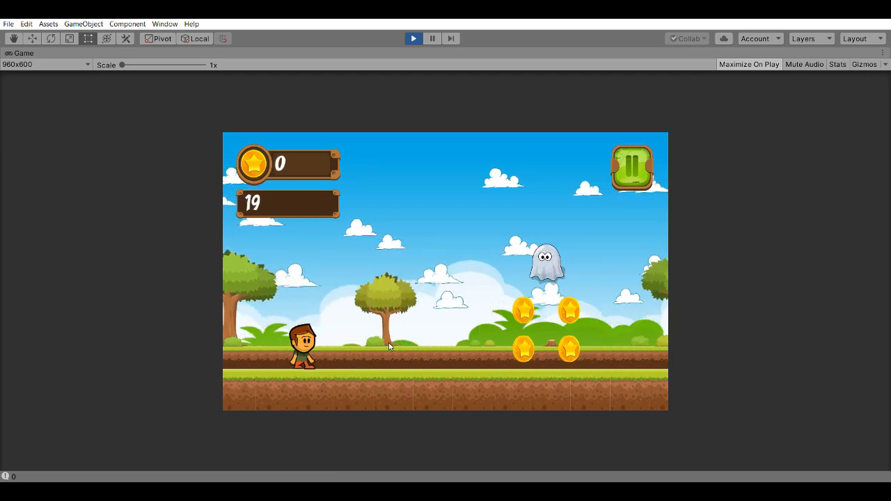
{"action": "key", "text": "space"}
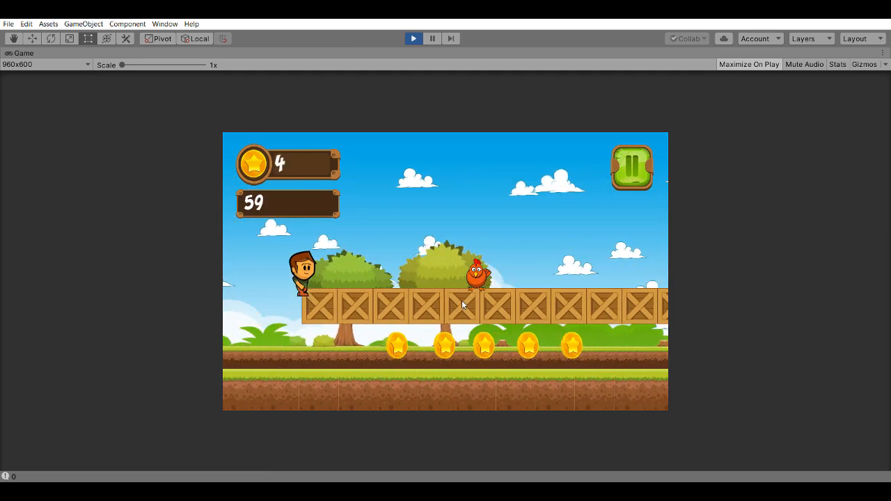
{"action": "key", "text": "space"}
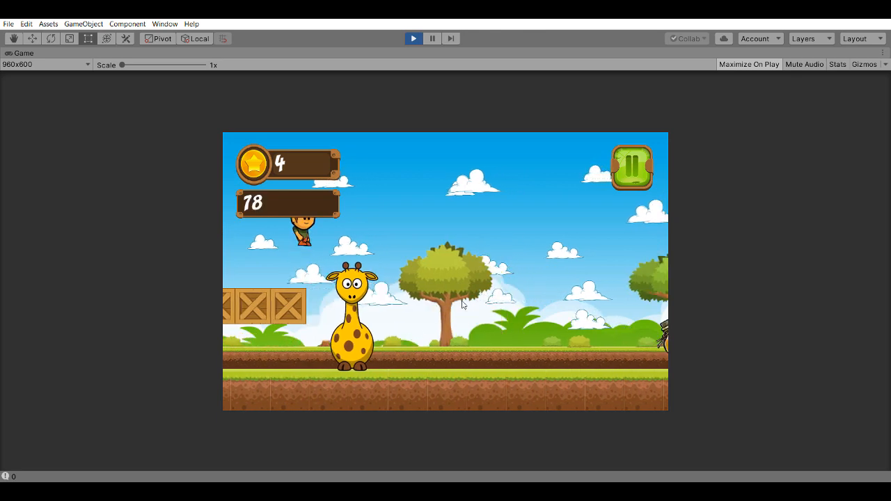
{"action": "key", "text": "space"}
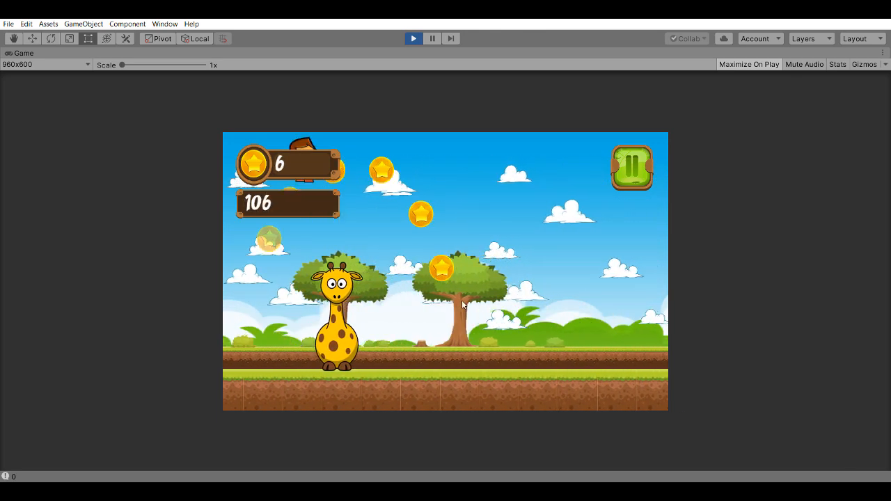
{"action": "key", "text": "space"}
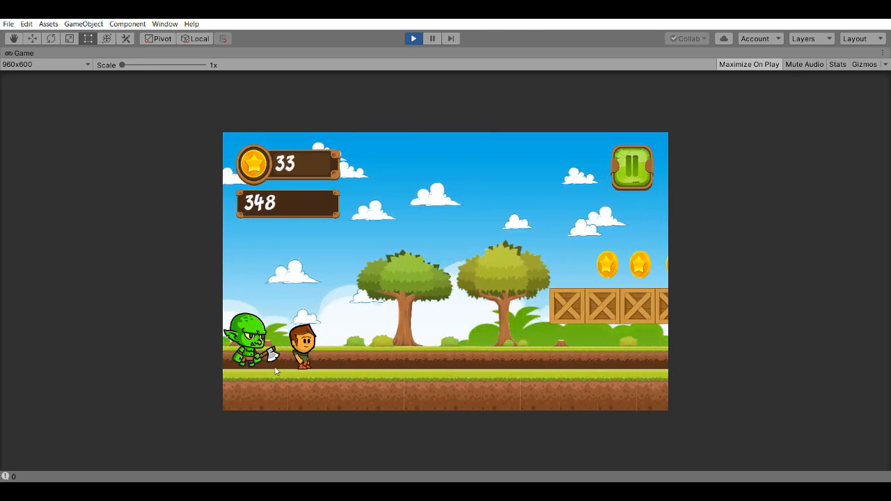
{"action": "left_click", "coordinate": [515, 376]}
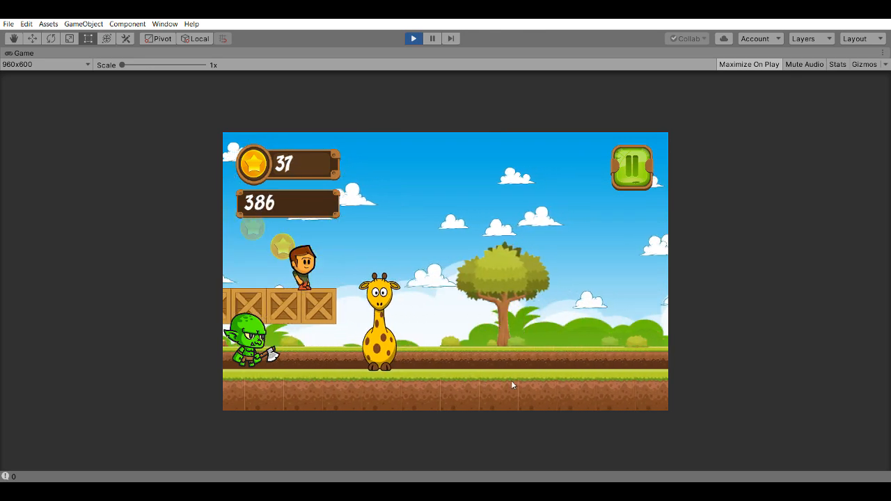
{"action": "left_click", "coordinate": [413, 40]}
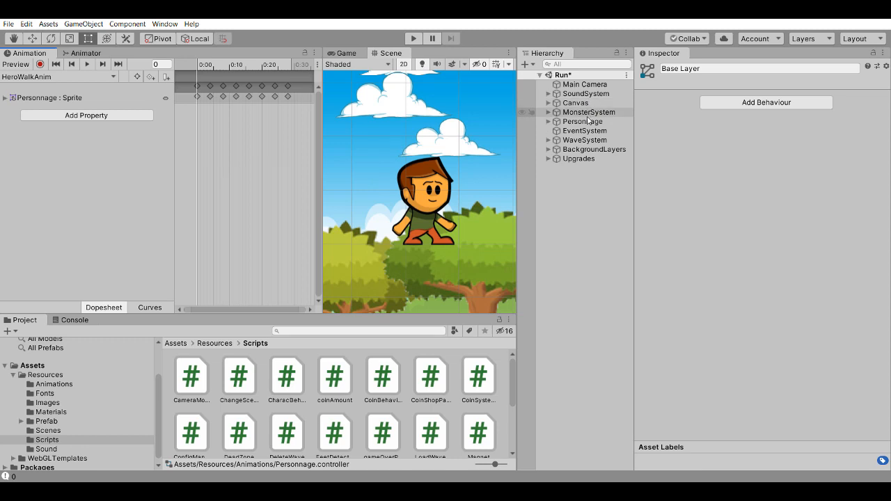
Step: Create a new animation clip named MonsterWalkAnim for MonsterSystem in the Resources/Animations folder
{"action": "left_click", "coordinate": [588, 112]}
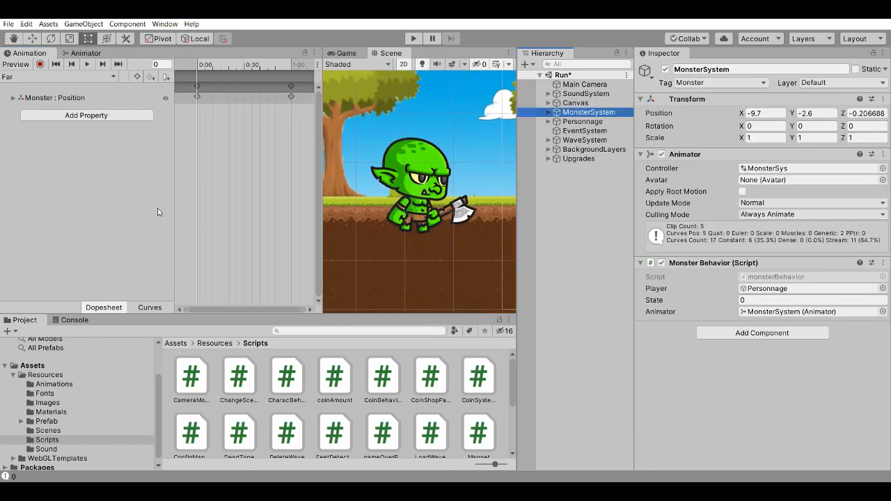
{"action": "left_click", "coordinate": [59, 77]}
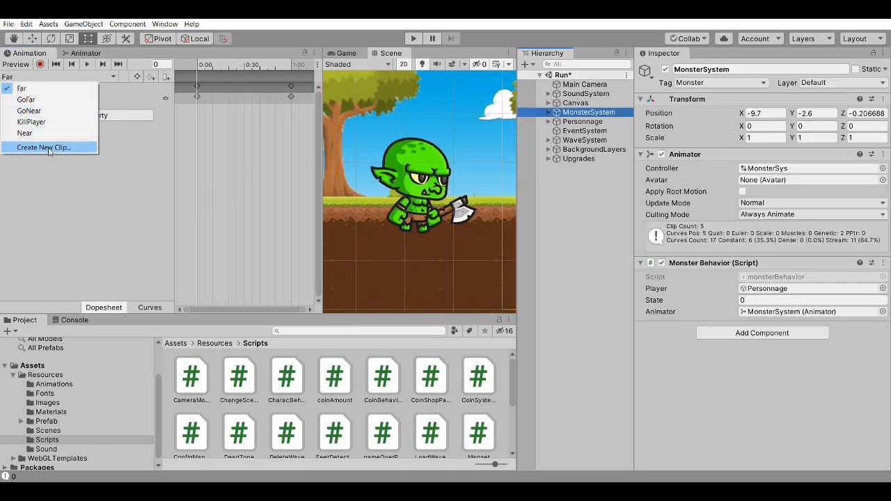
{"action": "left_click", "coordinate": [47, 148]}
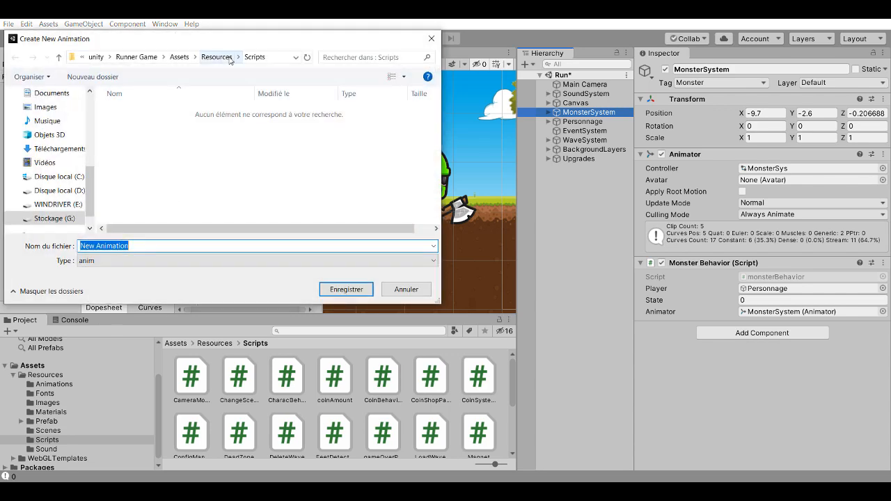
{"action": "left_click", "coordinate": [229, 59]}
{"action": "double_click", "coordinate": [143, 112]}
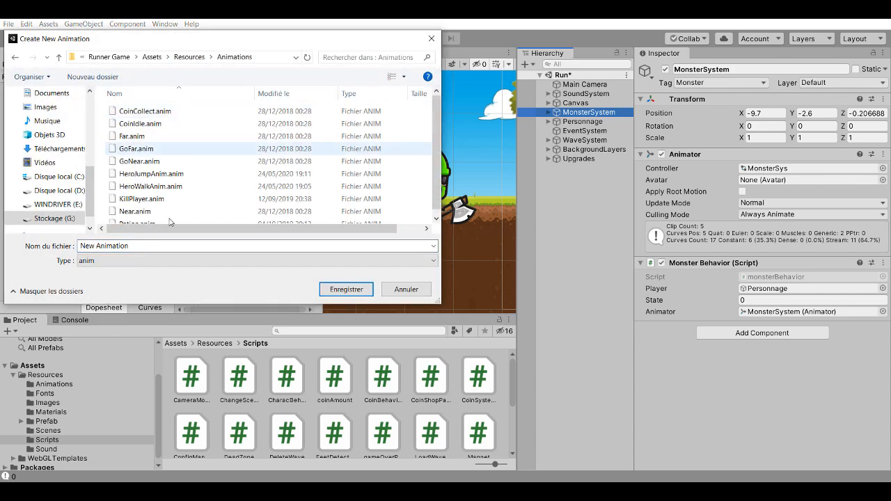
{"action": "left_click", "coordinate": [140, 246]}
{"action": "type", "text": "Mo"}
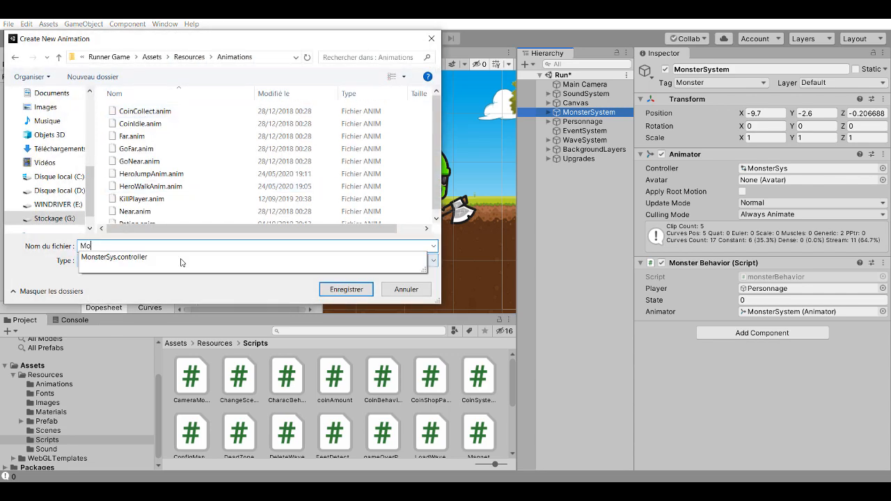
{"action": "type", "text": "nsterWal"}
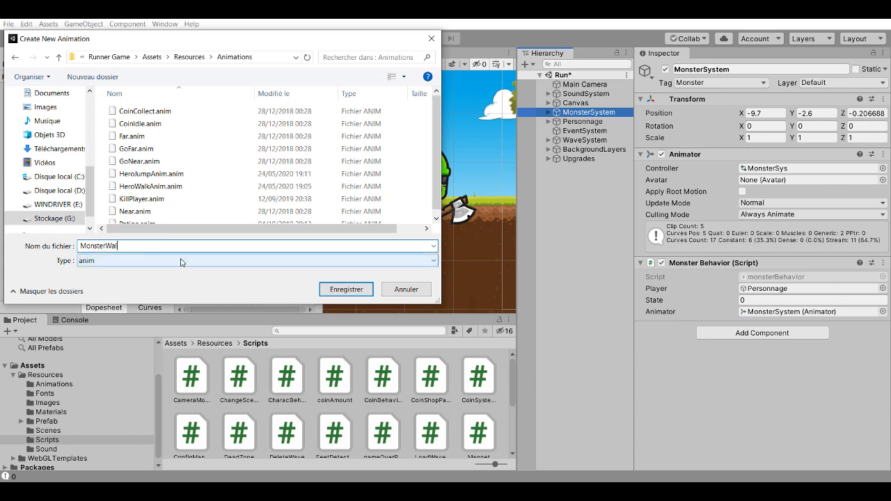
{"action": "type", "text": "kAnim"}
{"action": "key", "text": "Return"}
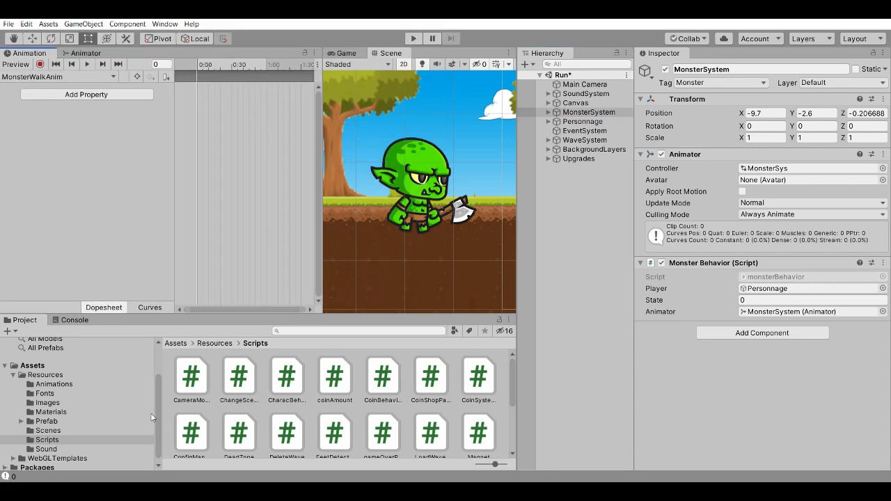
Step: Set the Sprite Mode of the Monsters sheet in the Images folder to Multiple, apply it, and open the sheet in the Sprite Editor
{"action": "left_click", "coordinate": [62, 430]}
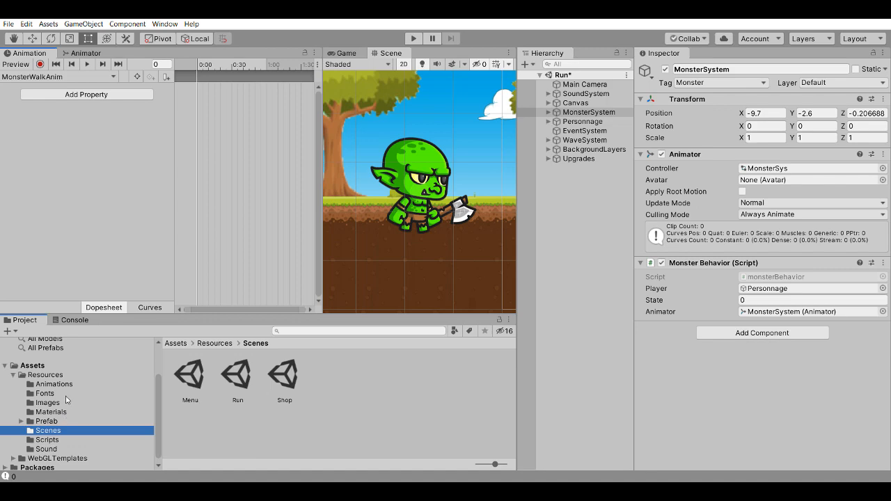
{"action": "left_click", "coordinate": [66, 402]}
{"action": "scroll", "coordinate": [281, 411], "scroll_direction": "down", "scroll_amount": 5}
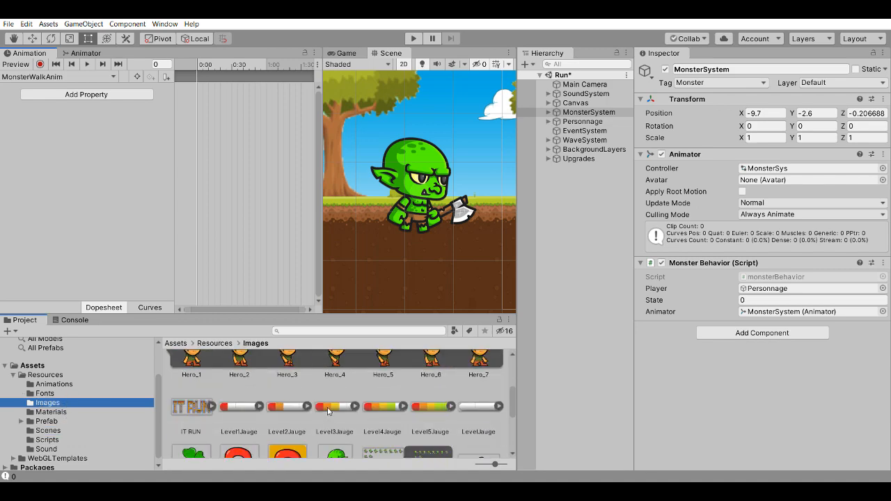
{"action": "left_click", "coordinate": [378, 397]}
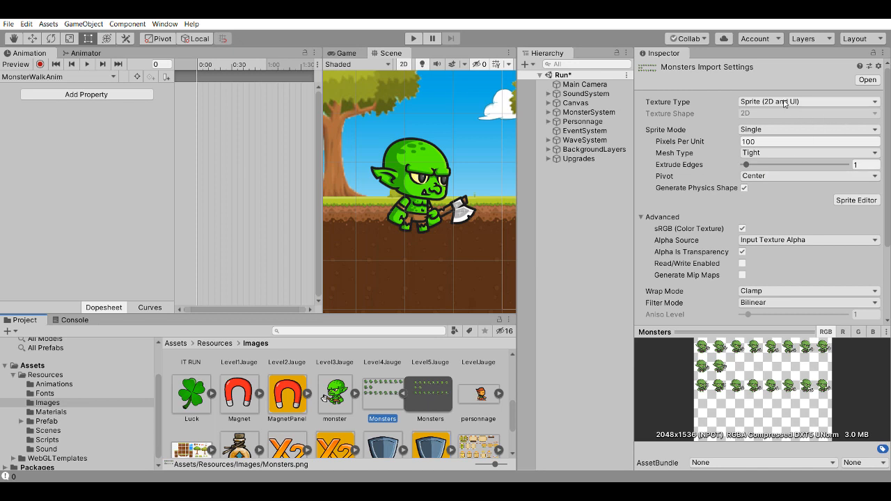
{"action": "left_click", "coordinate": [748, 132]}
{"action": "left_click", "coordinate": [757, 151]}
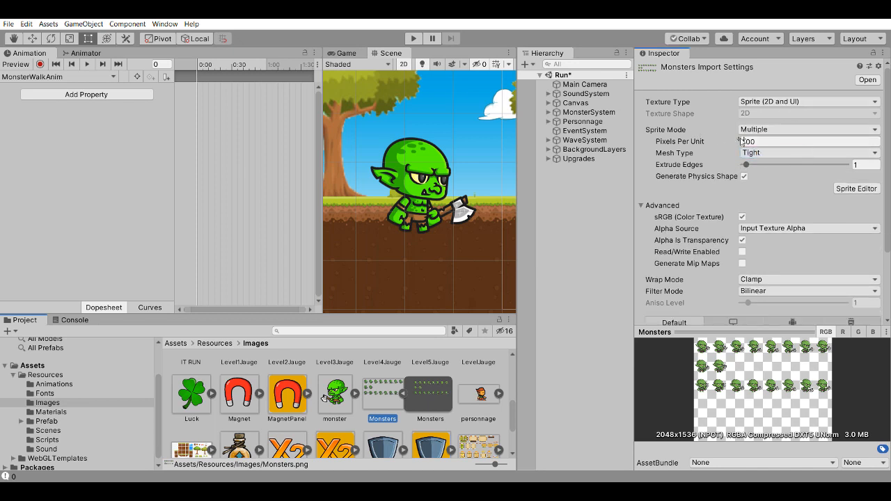
{"action": "left_click", "coordinate": [854, 190]}
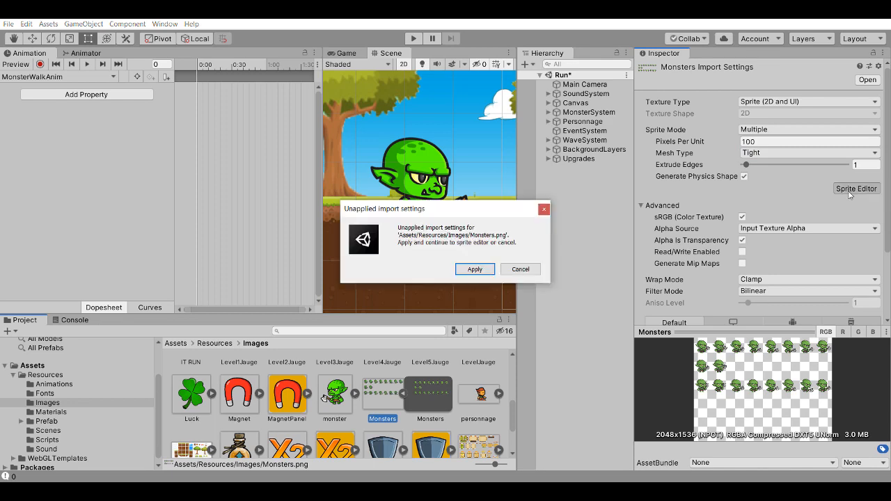
{"action": "left_click", "coordinate": [475, 271]}
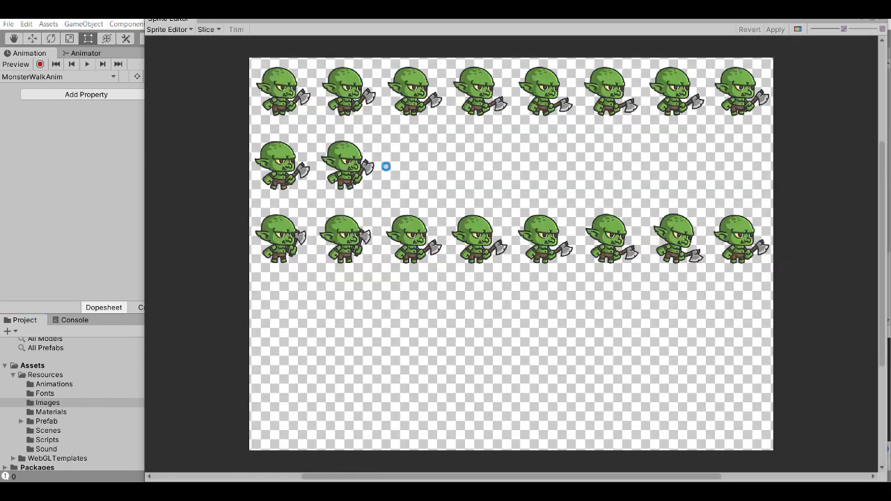
Step: Slice the Monsters sheet by grid cell size with a pixel size of 500 by 565
{"action": "left_click", "coordinate": [215, 28]}
{"action": "left_click", "coordinate": [142, 27]}
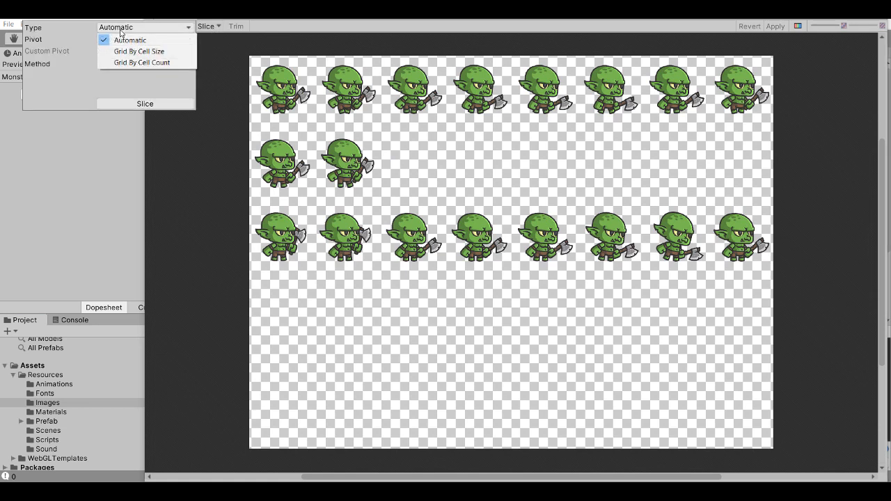
{"action": "left_click", "coordinate": [139, 51]}
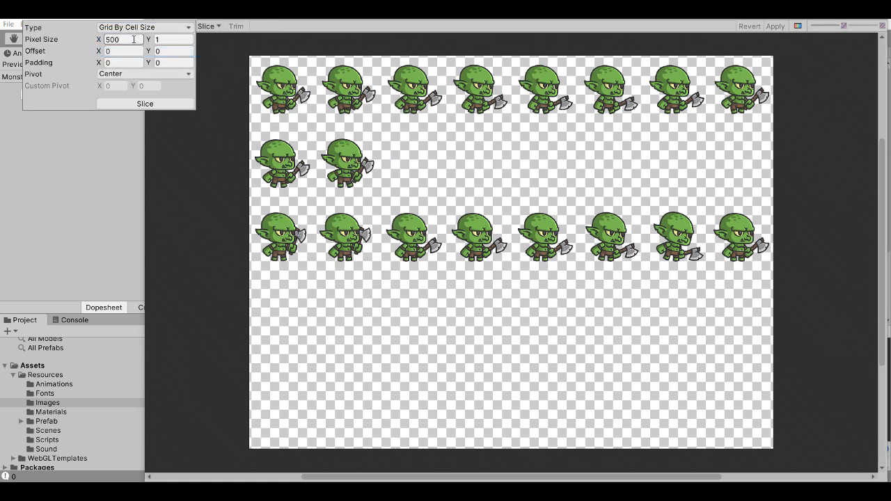
{"action": "left_click_drag", "start_coordinate": [132, 39], "coordinate": [95, 40]}
{"action": "left_click", "coordinate": [170, 42]}
{"action": "left_click", "coordinate": [161, 105]}
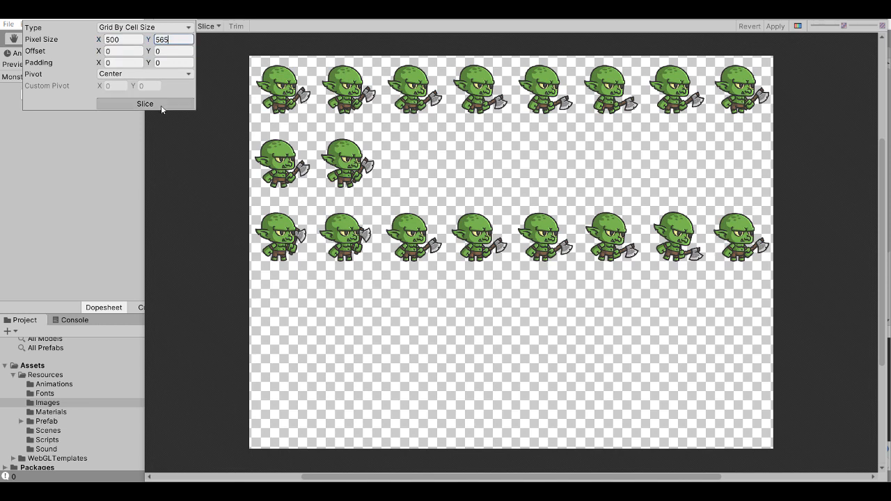
Step: Check the slice bounds of the goblin frames across the sheet's rows and apply the slicing
{"action": "left_click", "coordinate": [275, 150]}
{"action": "left_click", "coordinate": [282, 115]}
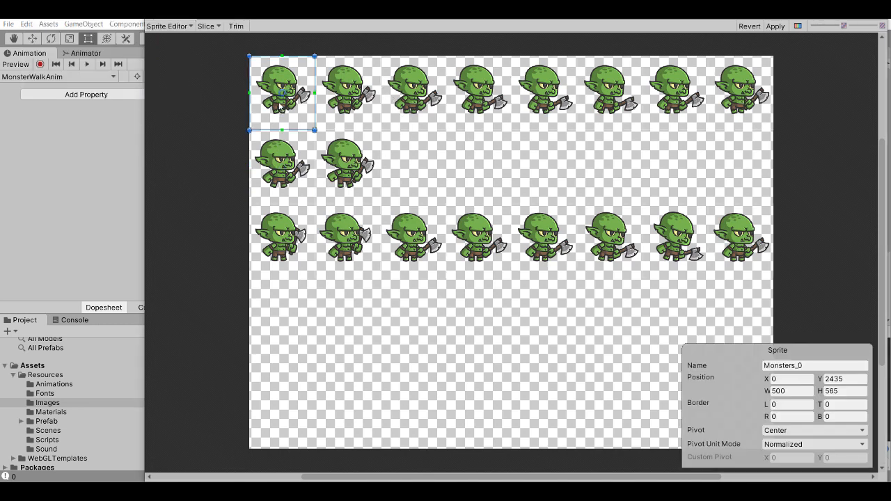
{"action": "left_click", "coordinate": [289, 149]}
{"action": "left_click", "coordinate": [292, 230]}
{"action": "left_click", "coordinate": [348, 236]}
{"action": "left_click", "coordinate": [401, 241]}
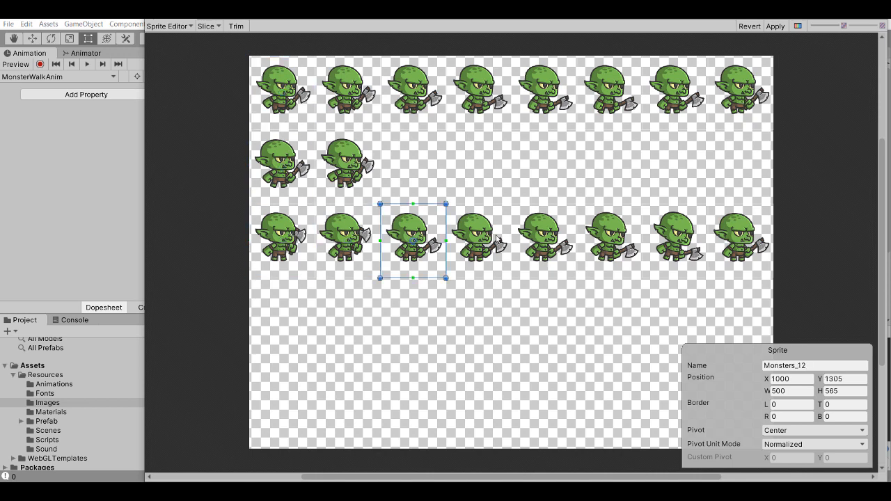
{"action": "left_click", "coordinate": [495, 239]}
{"action": "left_click", "coordinate": [564, 239]}
{"action": "left_click", "coordinate": [609, 238]}
{"action": "left_click", "coordinate": [700, 241]}
{"action": "left_click", "coordinate": [741, 240]}
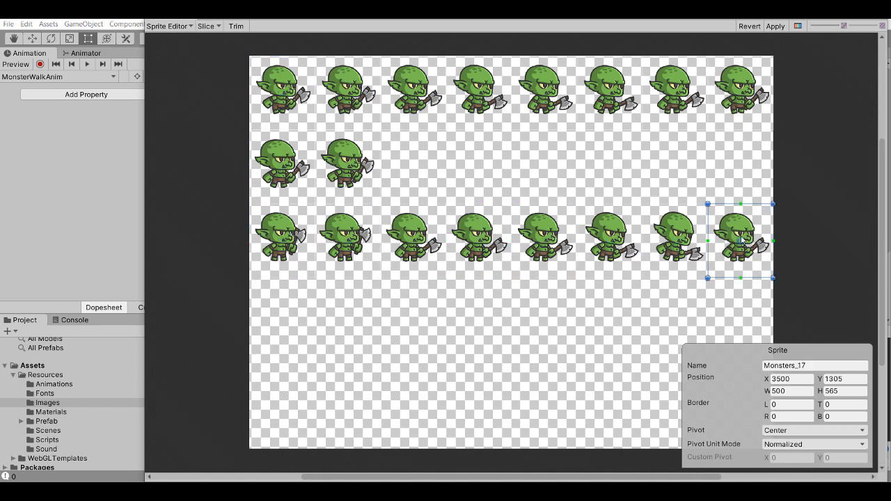
{"action": "left_click", "coordinate": [775, 25]}
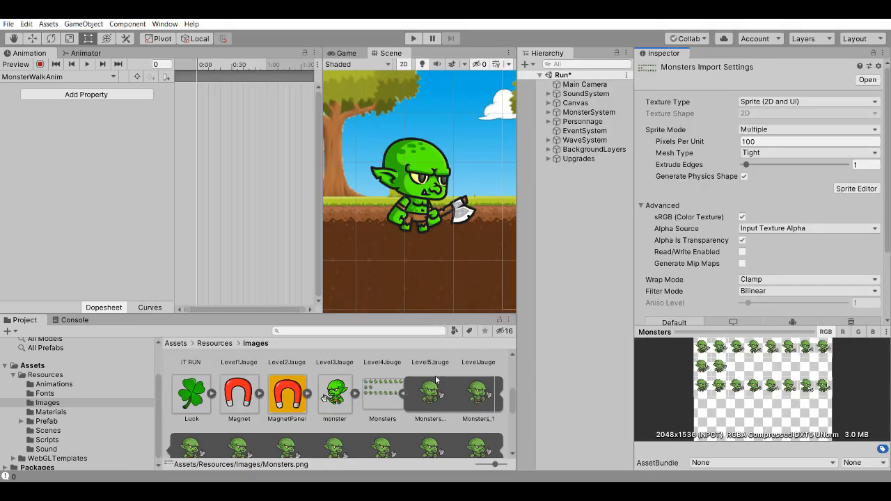
Step: Examine the sliced sprites Monsters_0, Monsters_6 and Monsters_7 to identify the walk frames
{"action": "scroll", "coordinate": [438, 383], "scroll_direction": "down", "scroll_amount": 2}
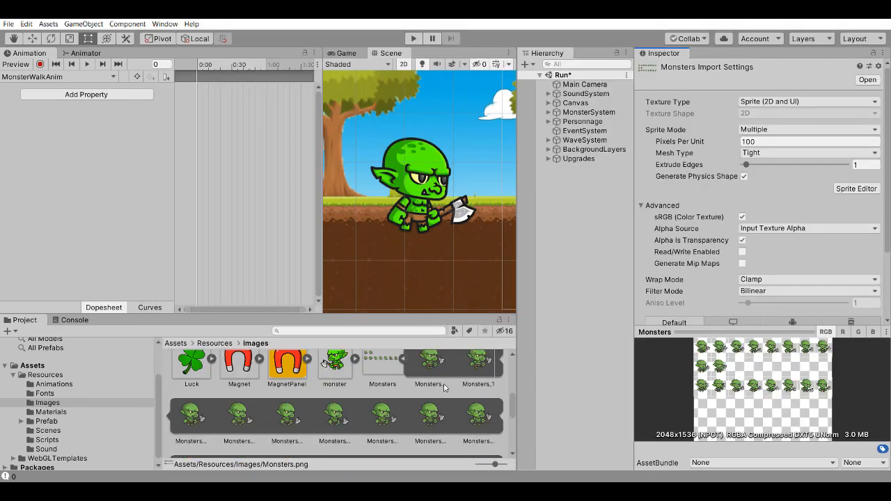
{"action": "scroll", "coordinate": [445, 387], "scroll_direction": "up", "scroll_amount": 1}
{"action": "left_click", "coordinate": [432, 367]}
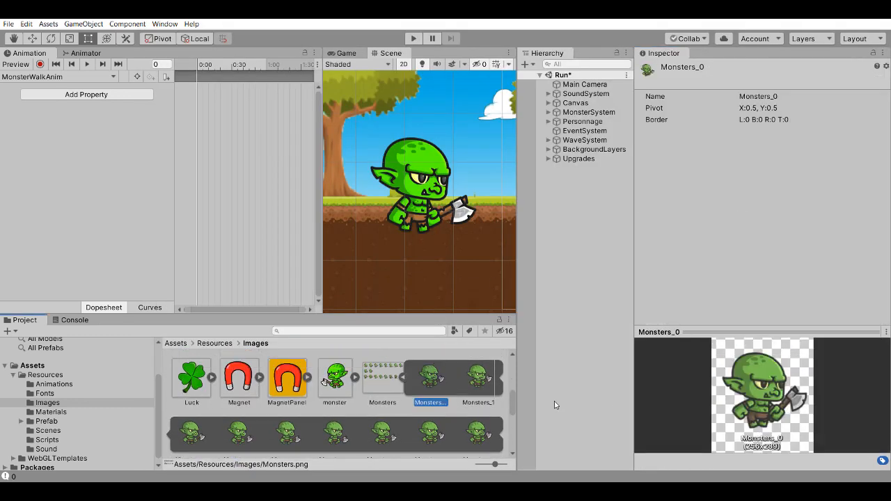
{"action": "left_click", "coordinate": [739, 100]}
{"action": "left_click", "coordinate": [385, 429]}
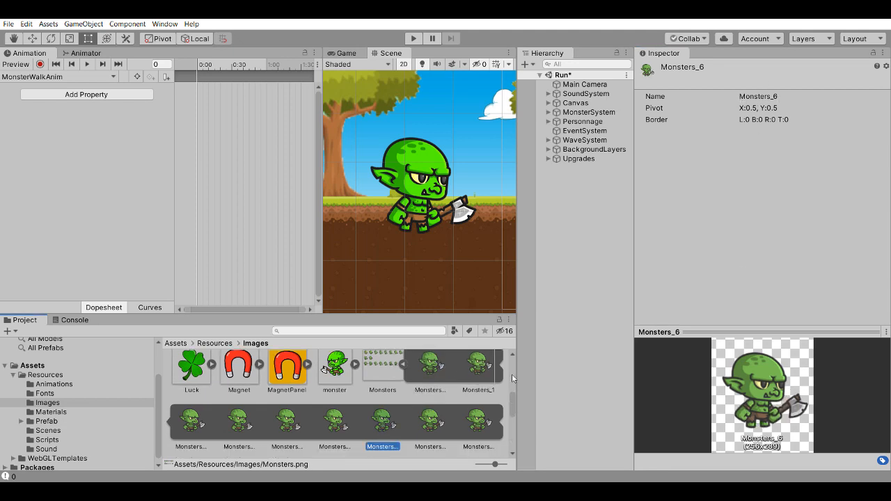
{"action": "left_click", "coordinate": [428, 423]}
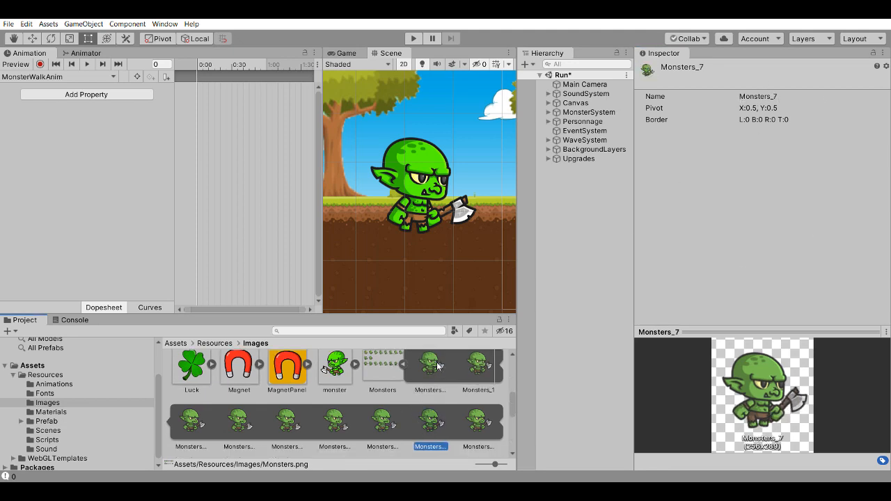
Step: Add the Sprite property of Monster's Sprite Renderer to the MonsterWalkAnim clip
{"action": "left_click", "coordinate": [89, 94]}
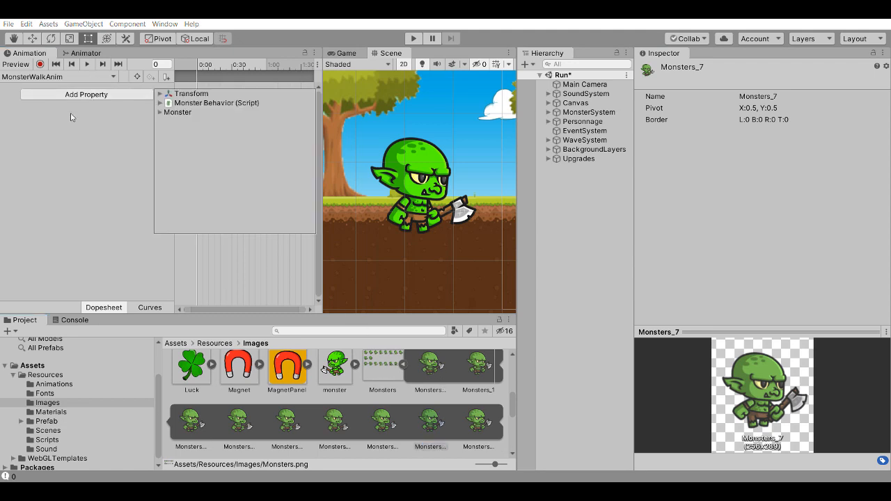
{"action": "left_click", "coordinate": [161, 113]}
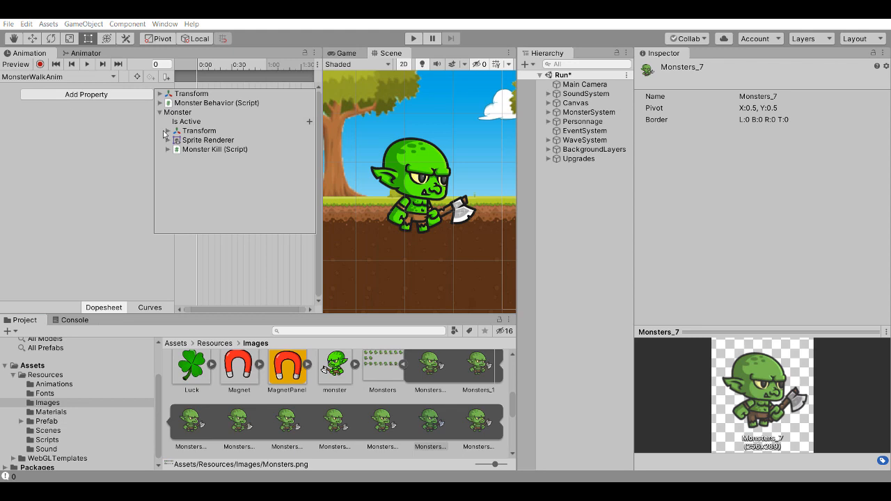
{"action": "left_click", "coordinate": [167, 140]}
{"action": "scroll", "coordinate": [227, 184], "scroll_direction": "down", "scroll_amount": 5}
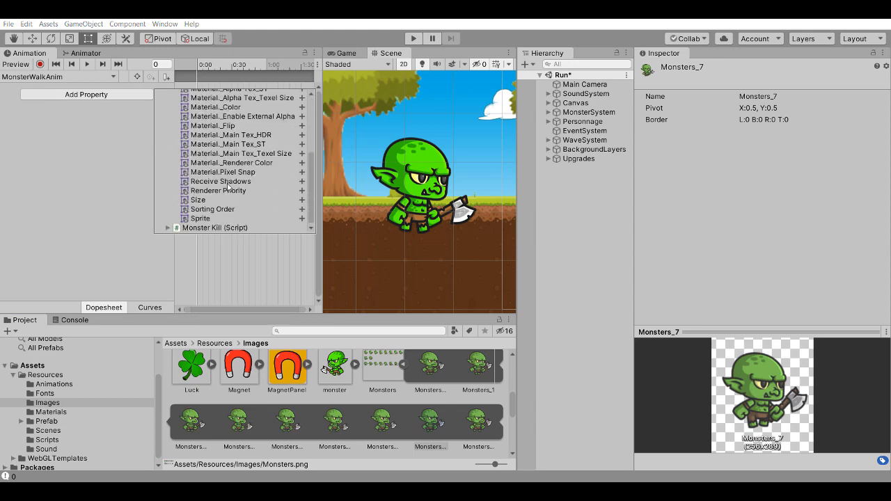
{"action": "left_click", "coordinate": [303, 218]}
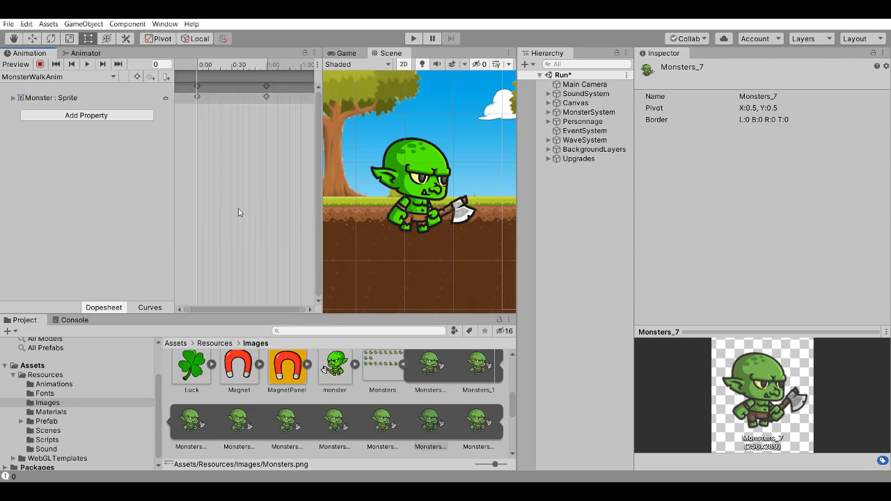
Step: Delete the default Sprite keyframe at 0:00 and put the Monsters_0 sprite there instead
{"action": "left_click", "coordinate": [197, 86]}
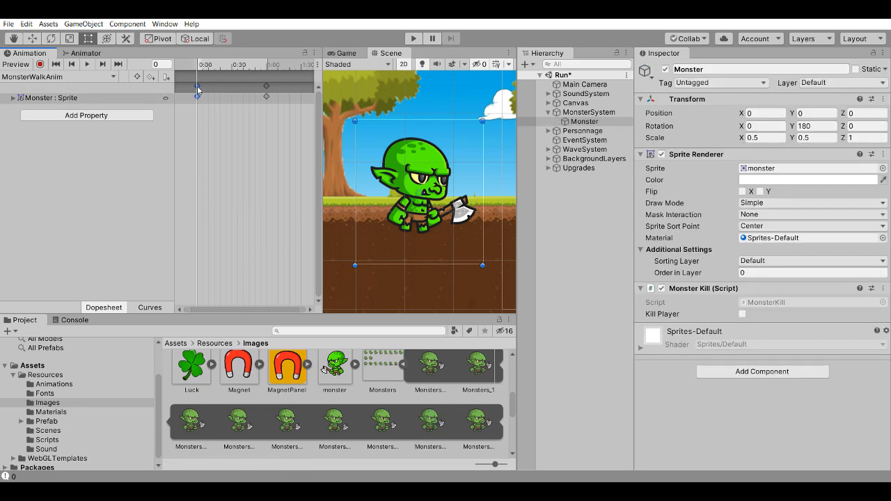
{"action": "right_click", "coordinate": [198, 89]}
{"action": "left_click", "coordinate": [229, 106]}
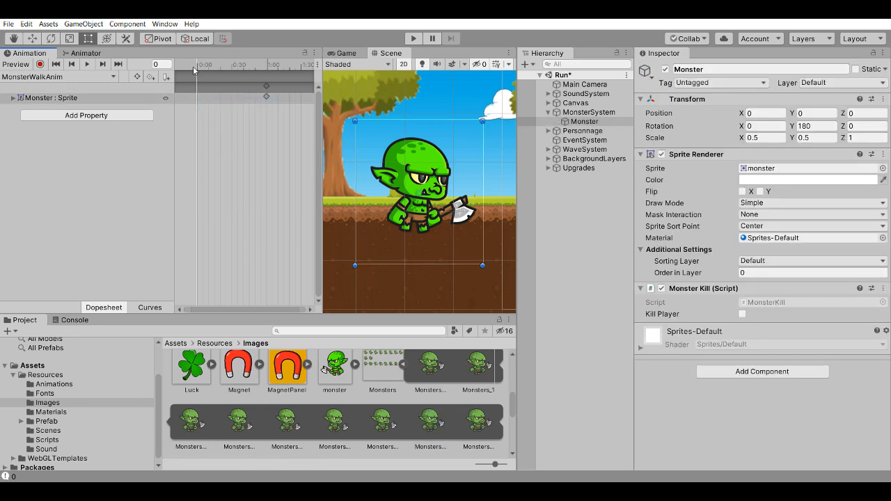
{"action": "left_click_drag", "start_coordinate": [436, 369], "coordinate": [198, 99]}
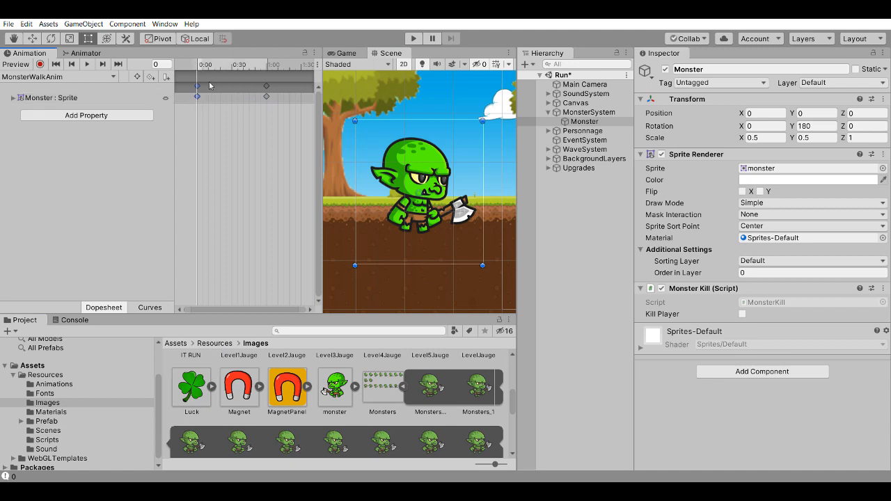
Step: Delete the default Sprite keyframe at 1:00 from MonsterWalkAnim
{"action": "scroll", "coordinate": [227, 167], "scroll_direction": "up", "scroll_amount": 5}
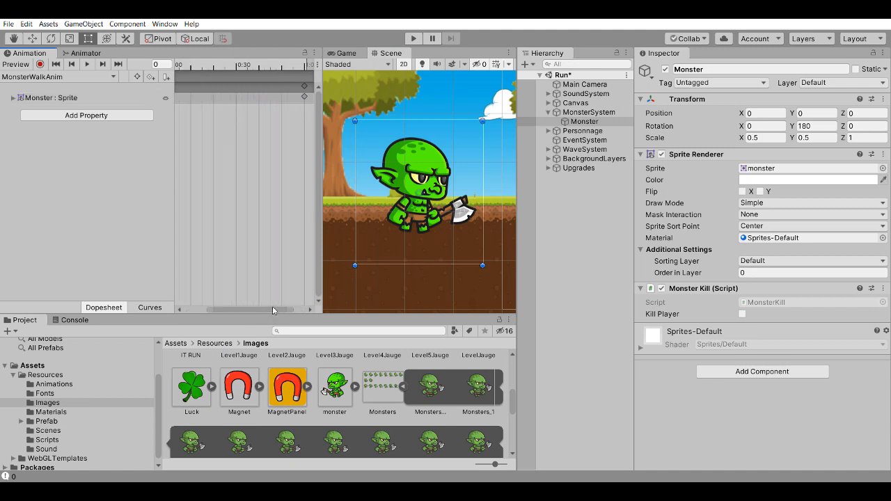
{"action": "mouse_move", "coordinate": [272, 307]}
{"action": "left_mouse_down"}
{"action": "mouse_move", "coordinate": [238, 306]}
{"action": "mouse_move", "coordinate": [277, 303]}
{"action": "left_mouse_up"}
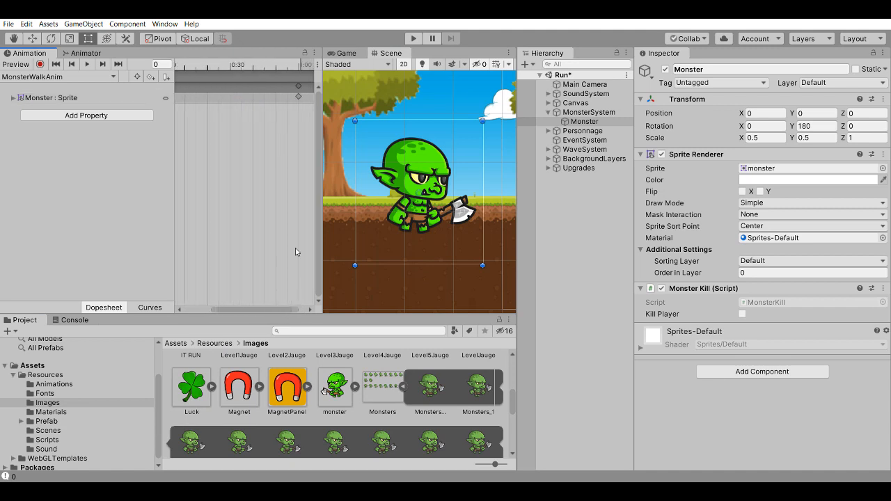
{"action": "right_click", "coordinate": [299, 87]}
{"action": "left_click", "coordinate": [328, 105]}
Step: Add sprites Monsters_1, Monsters_2, Monsters_3 and Monsters_4 to the MonsterWalkAnim timeline at frames 0:04, 0:08, 0:12 and 0:16
{"action": "left_click_drag", "start_coordinate": [269, 309], "coordinate": [238, 309]}
{"action": "scroll", "coordinate": [202, 87], "scroll_direction": "up", "scroll_amount": 5}
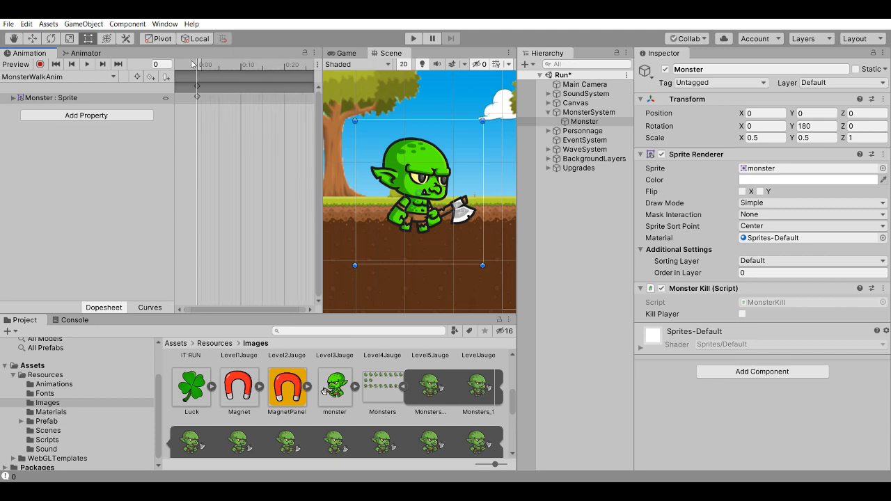
{"action": "left_click_drag", "start_coordinate": [480, 398], "coordinate": [215, 107]}
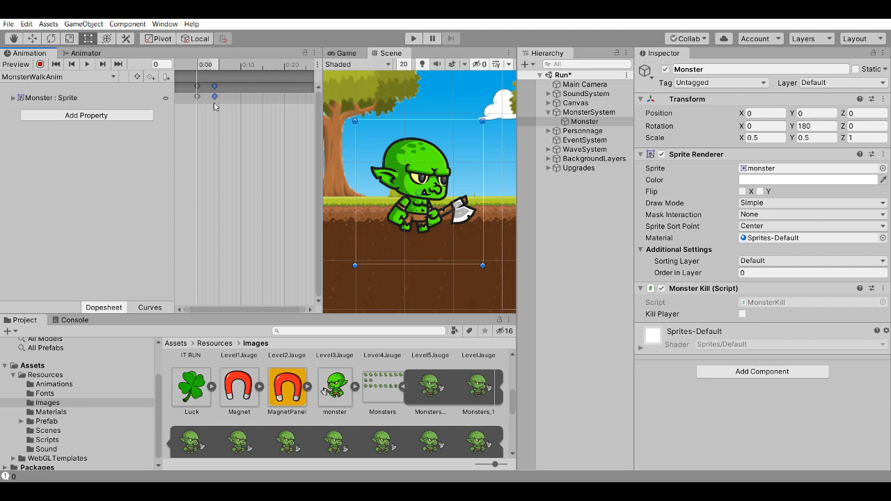
{"action": "left_click_drag", "start_coordinate": [186, 449], "coordinate": [233, 92]}
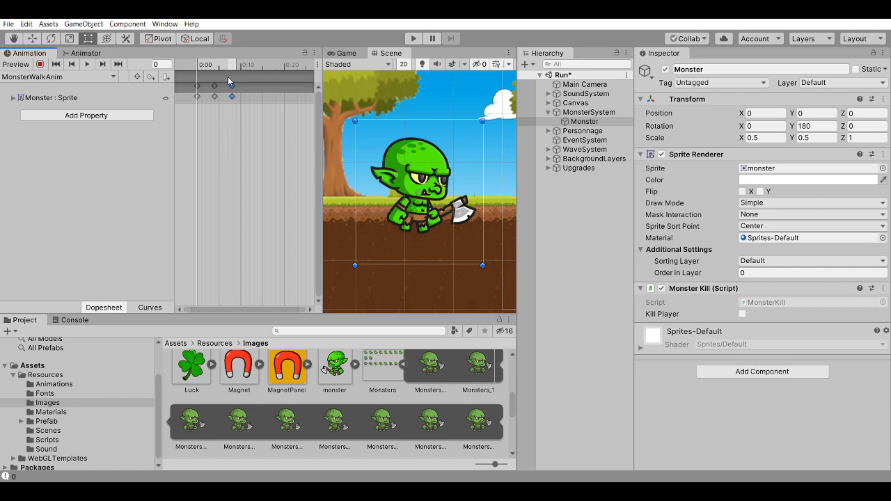
{"action": "left_click_drag", "start_coordinate": [235, 437], "coordinate": [250, 92]}
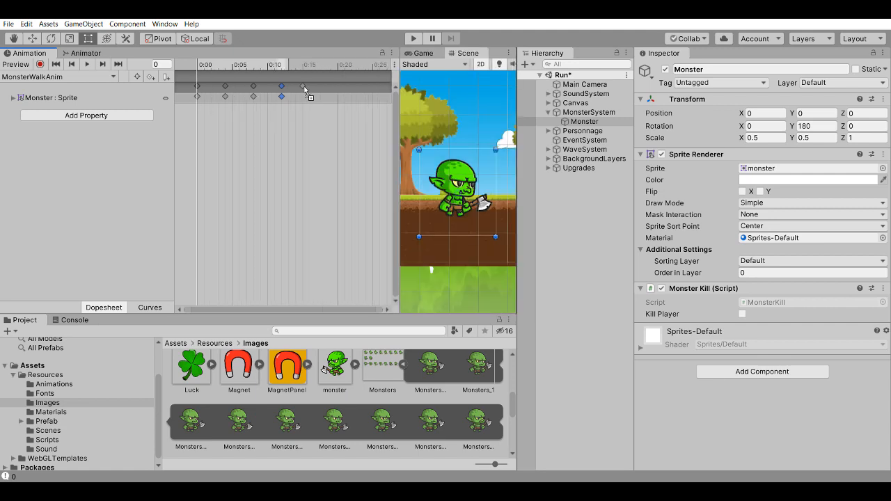
{"action": "left_click_drag", "start_coordinate": [309, 91], "coordinate": [309, 90]}
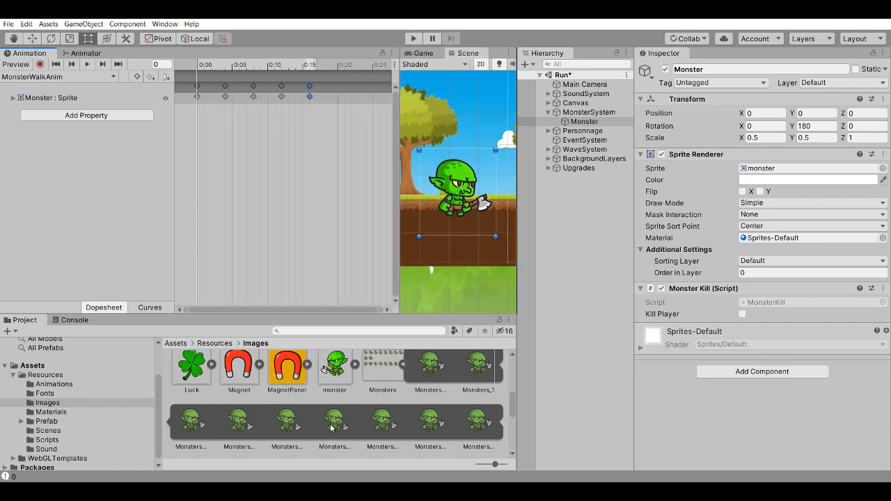
Step: Add sprites Monsters_5, Monsters_6 and Monsters_7 to the MonsterWalkAnim timeline at frames 0:20, 0:24 and 0:28
{"action": "left_click_drag", "start_coordinate": [333, 429], "coordinate": [338, 95]}
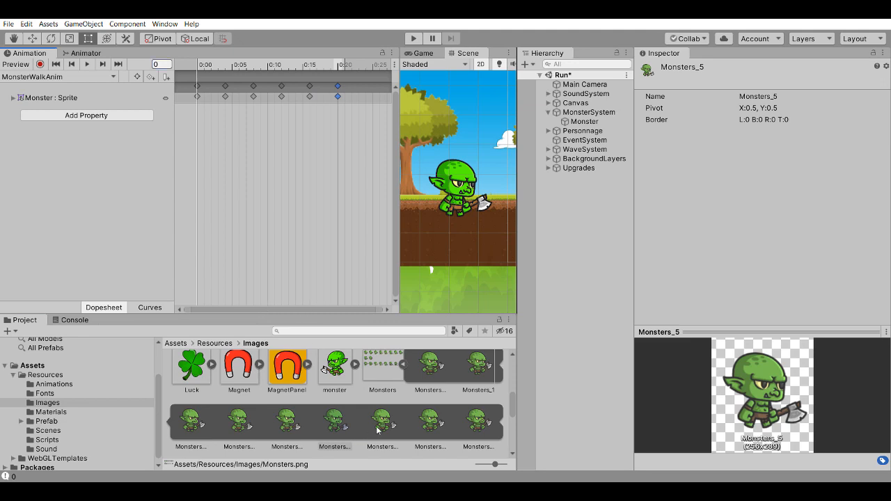
{"action": "left_click_drag", "start_coordinate": [382, 430], "coordinate": [366, 88]}
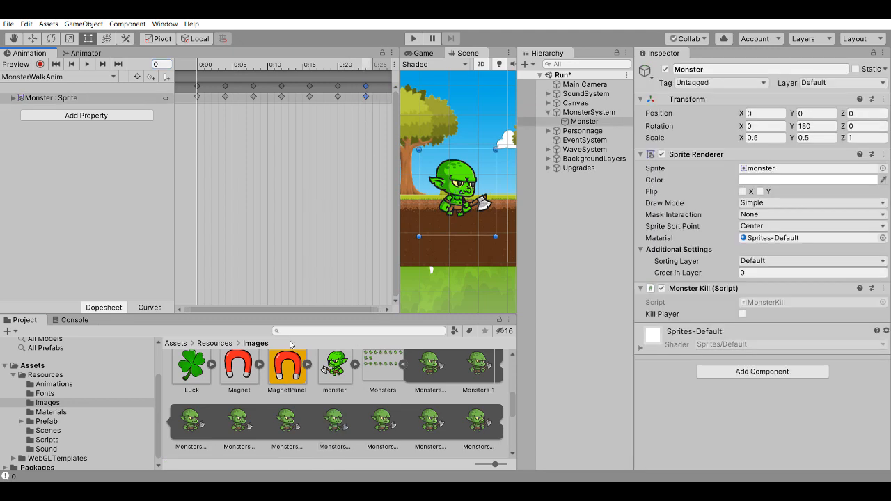
{"action": "left_click_drag", "start_coordinate": [297, 307], "coordinate": [346, 307]}
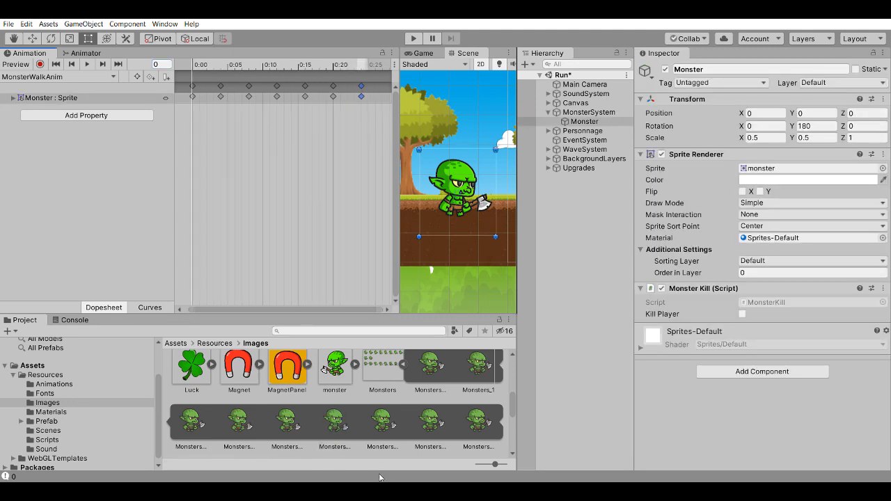
{"action": "left_click_drag", "start_coordinate": [424, 425], "coordinate": [389, 92]}
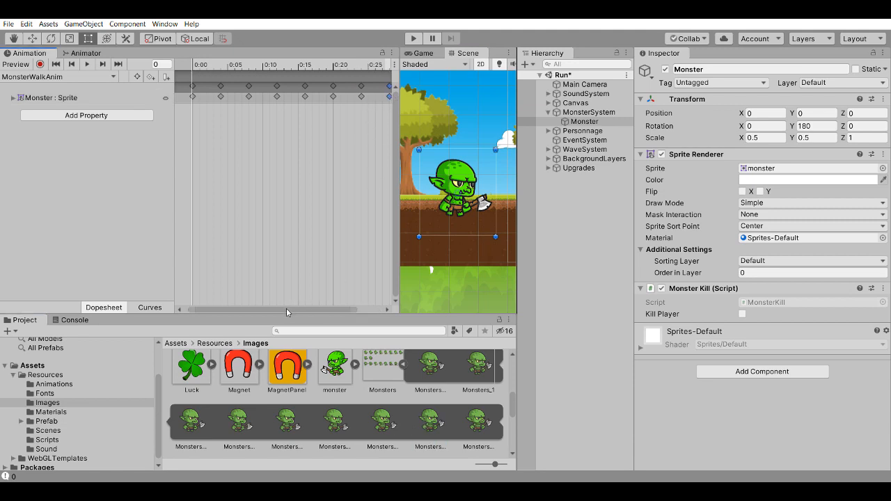
{"action": "left_click_drag", "start_coordinate": [287, 309], "coordinate": [315, 309]}
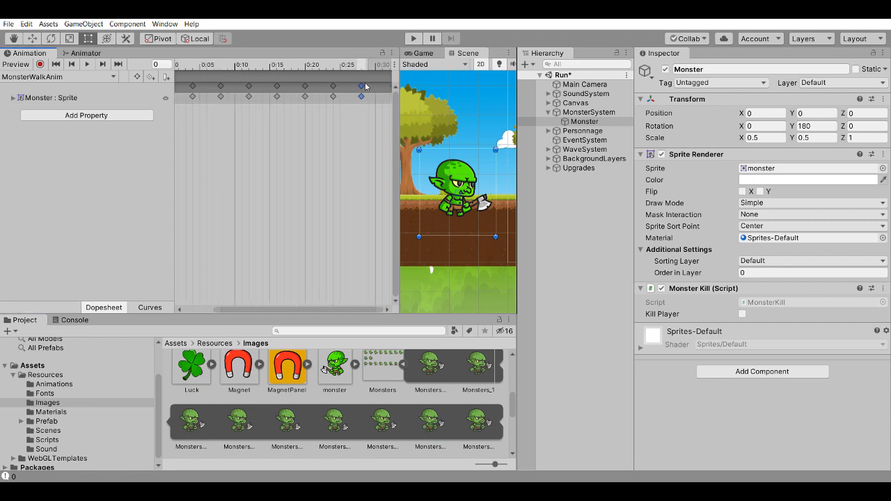
Step: Preview the MonsterWalkAnim clip, compare its facing direction with the original monster image, and end the preview
{"action": "left_click", "coordinate": [87, 64]}
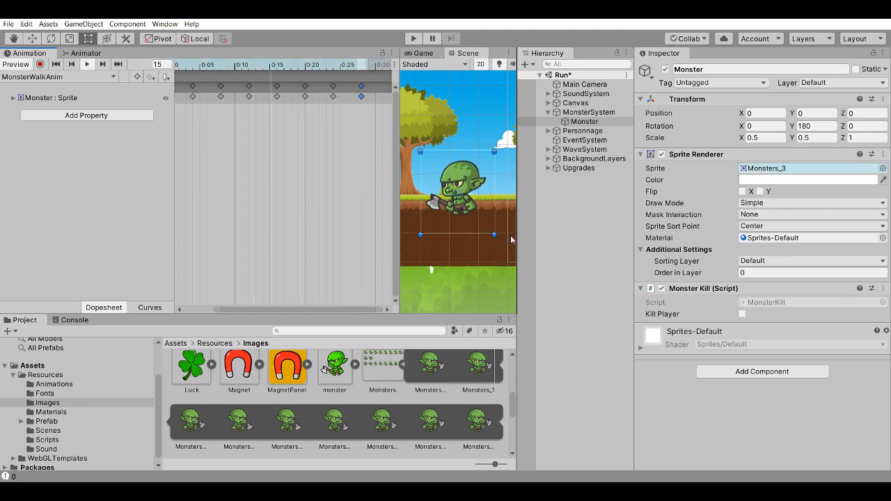
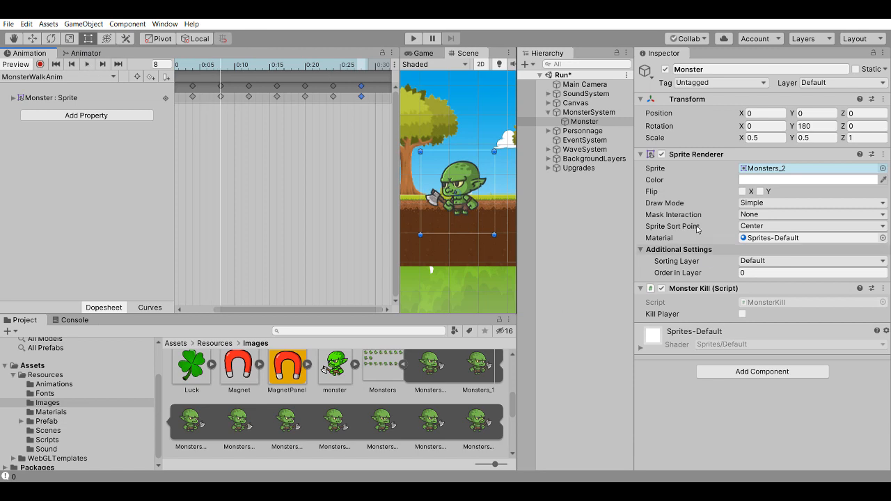
{"action": "left_click", "coordinate": [827, 127]}
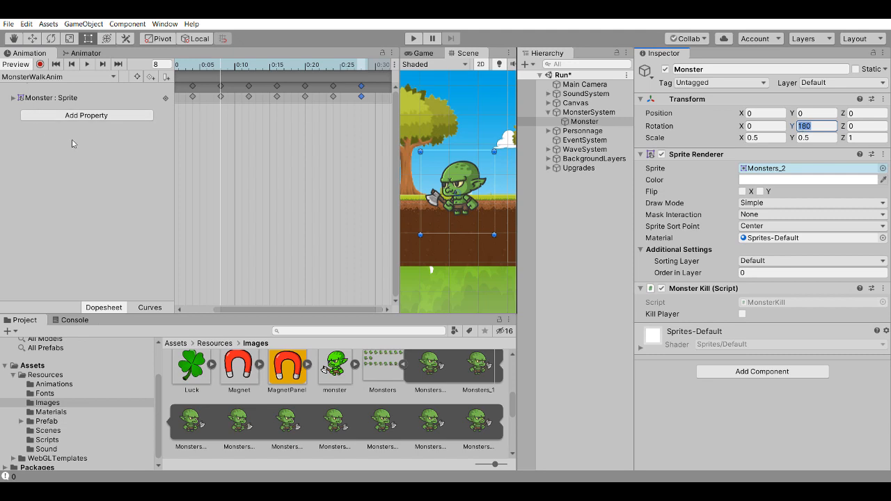
{"action": "left_click", "coordinate": [336, 369]}
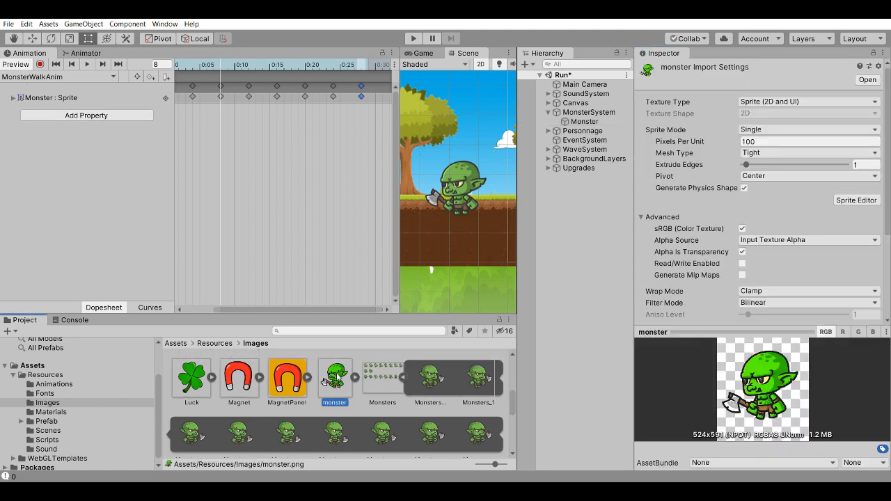
{"action": "left_click", "coordinate": [16, 64]}
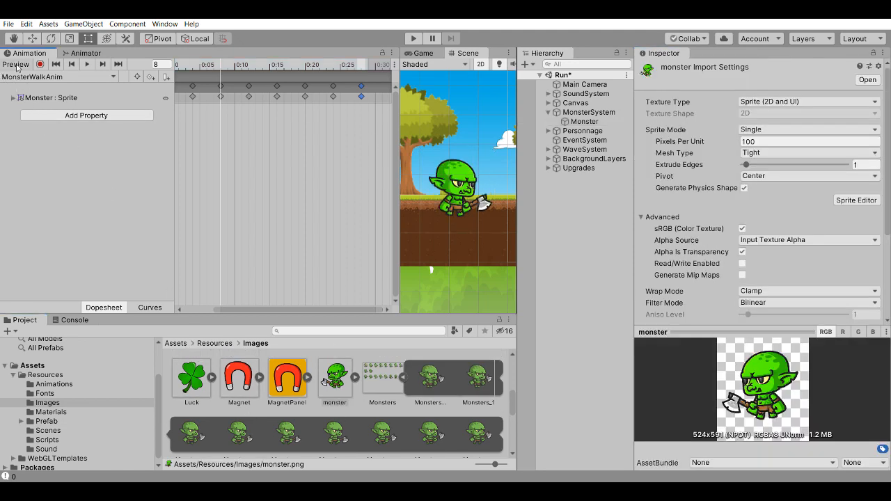
Step: Set the Monster object's Y rotation to 0 and assign Monsters_0 as its Sprite Renderer sprite
{"action": "left_click", "coordinate": [585, 121]}
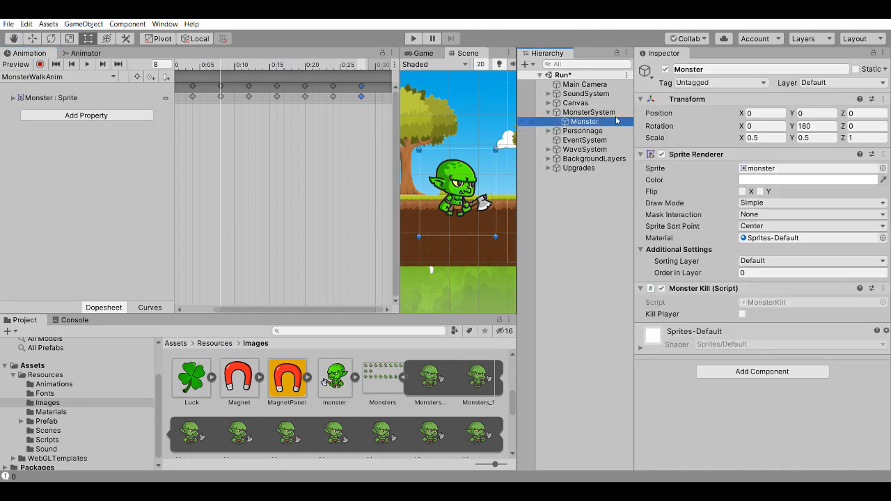
{"action": "left_click", "coordinate": [811, 126]}
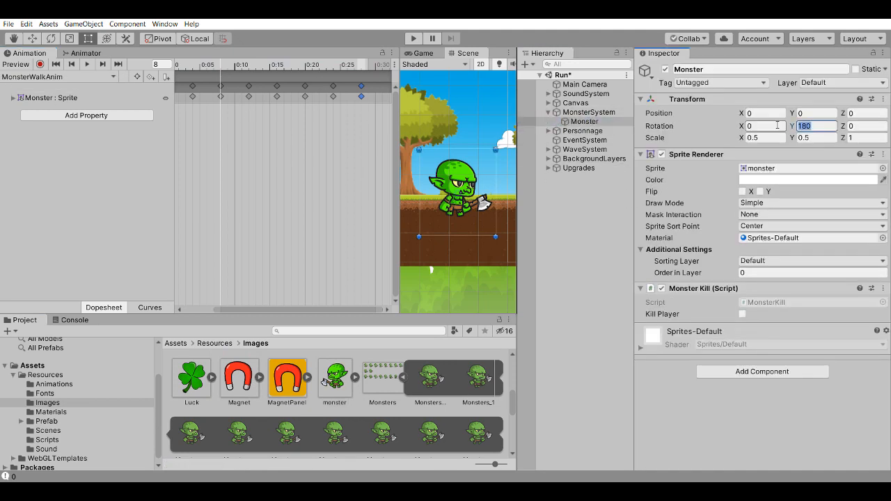
{"action": "type", "text": "0"}
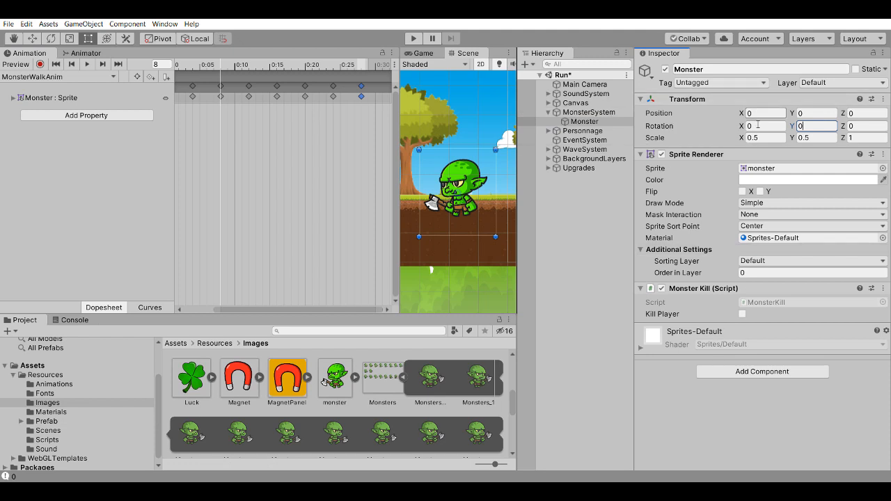
{"action": "left_click_drag", "start_coordinate": [431, 387], "coordinate": [798, 174]}
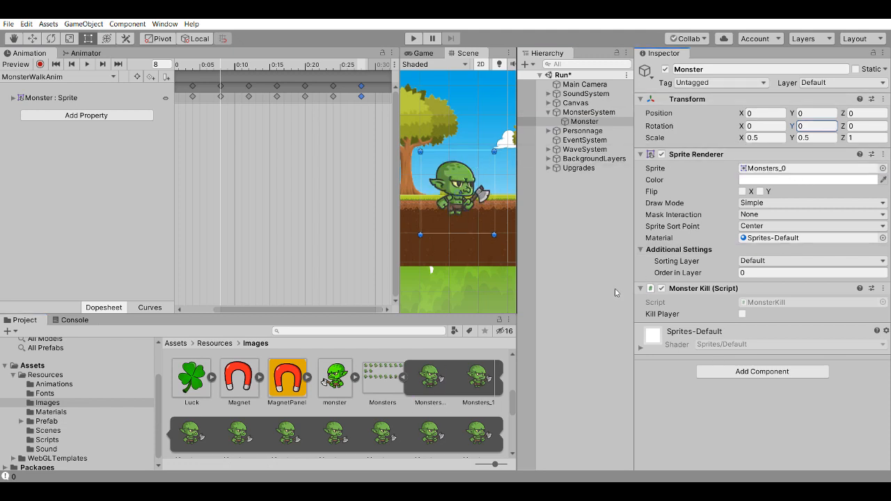
Step: Select the MonsterWalkAnim clip in the Animations folder to check its Loop Time setting
{"action": "scroll", "coordinate": [326, 239], "scroll_direction": "down", "scroll_amount": 1}
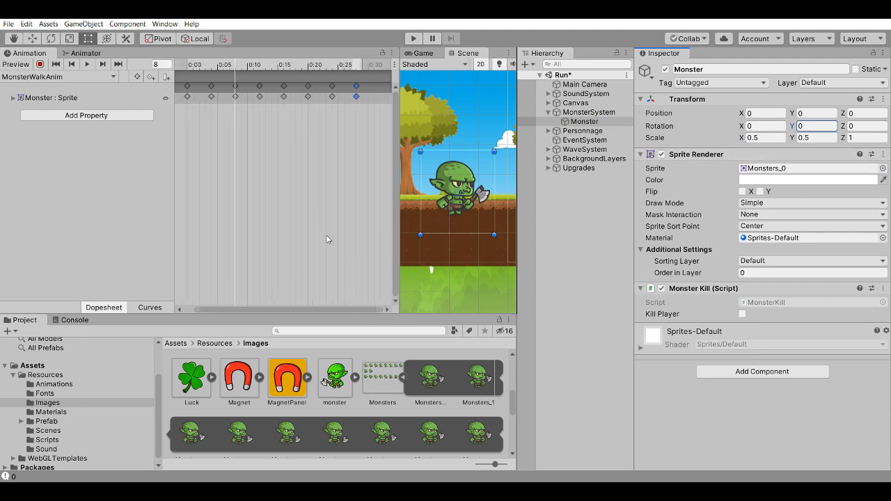
{"action": "scroll", "coordinate": [326, 240], "scroll_direction": "down", "scroll_amount": 1}
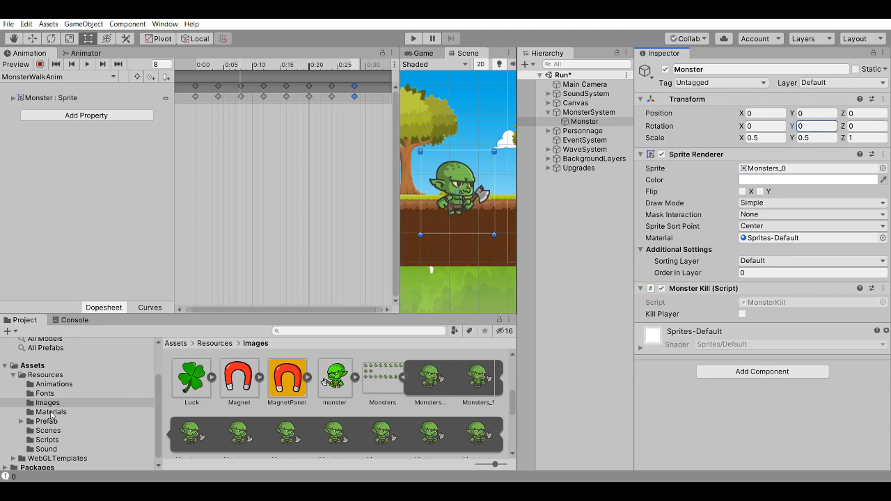
{"action": "left_click", "coordinate": [45, 393]}
{"action": "left_click", "coordinate": [55, 385]}
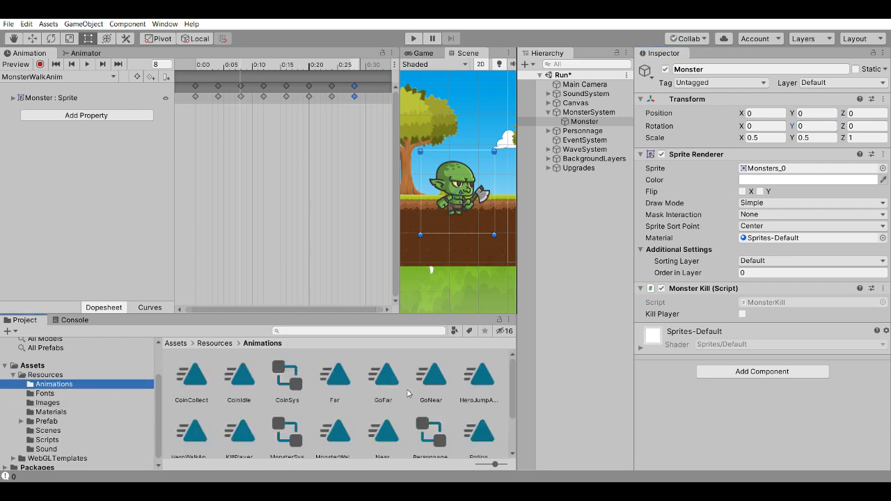
{"action": "scroll", "coordinate": [408, 394], "scroll_direction": "down", "scroll_amount": 2}
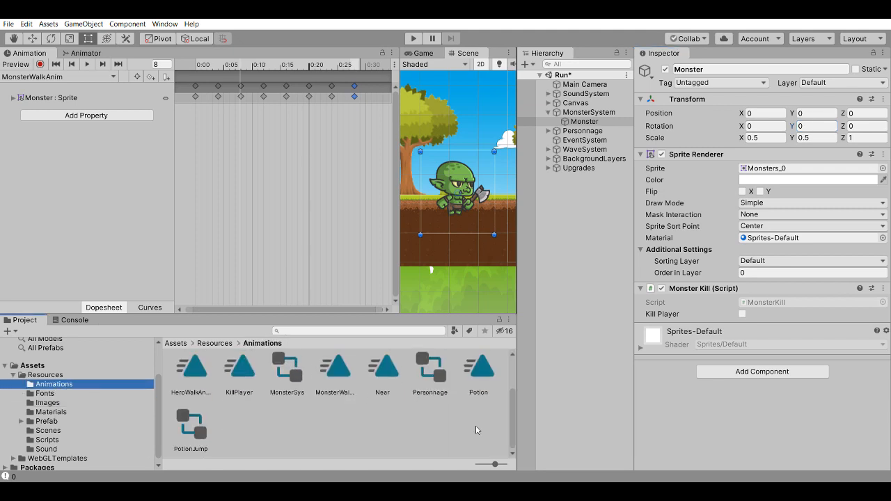
{"action": "scroll", "coordinate": [359, 398], "scroll_direction": "up", "scroll_amount": 1}
{"action": "left_click", "coordinate": [355, 401]}
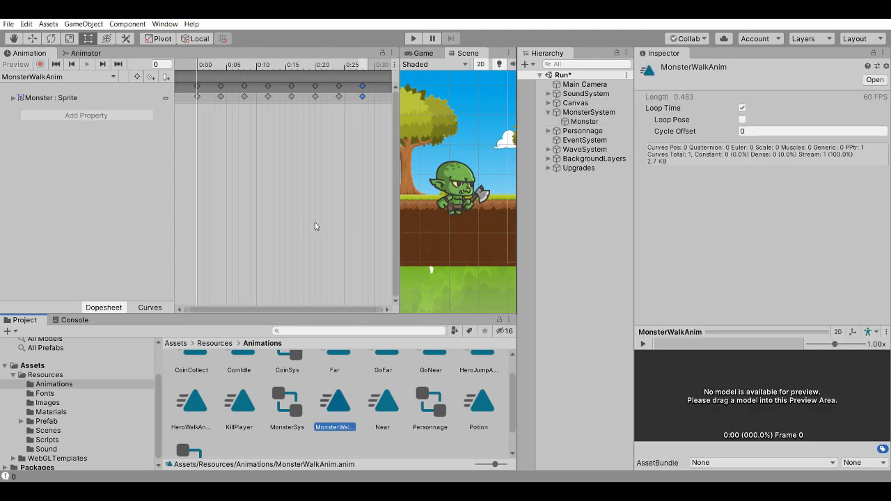
Step: Play-test the game to check the monster's walk animation and its height relative to the ground, then stop it
{"action": "key", "text": "ctrl+p"}
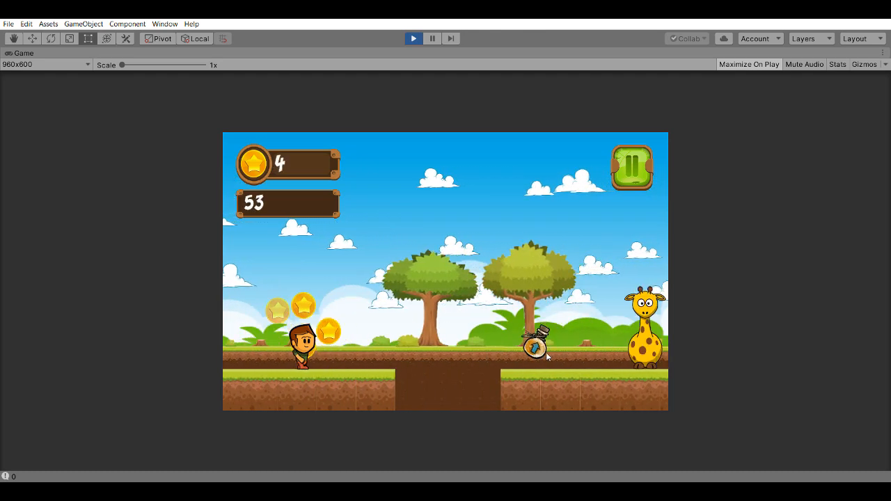
{"action": "left_click", "coordinate": [546, 353]}
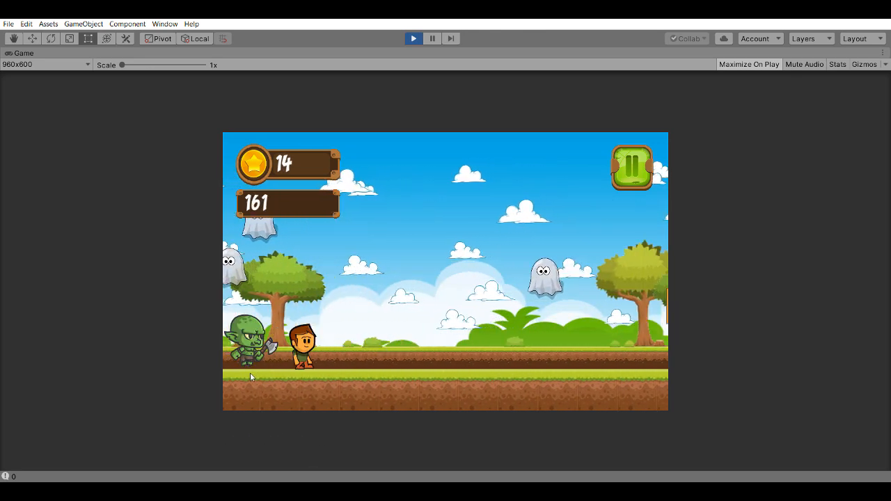
{"action": "key", "text": "space"}
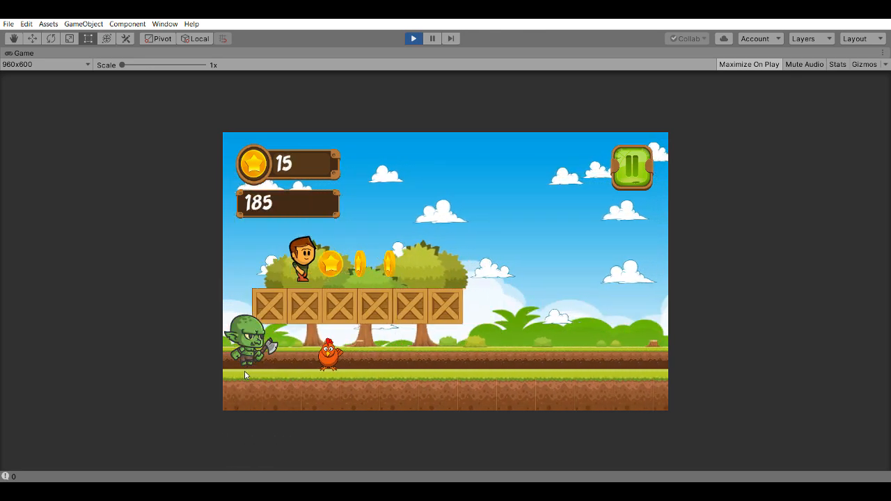
{"action": "left_click", "coordinate": [414, 38]}
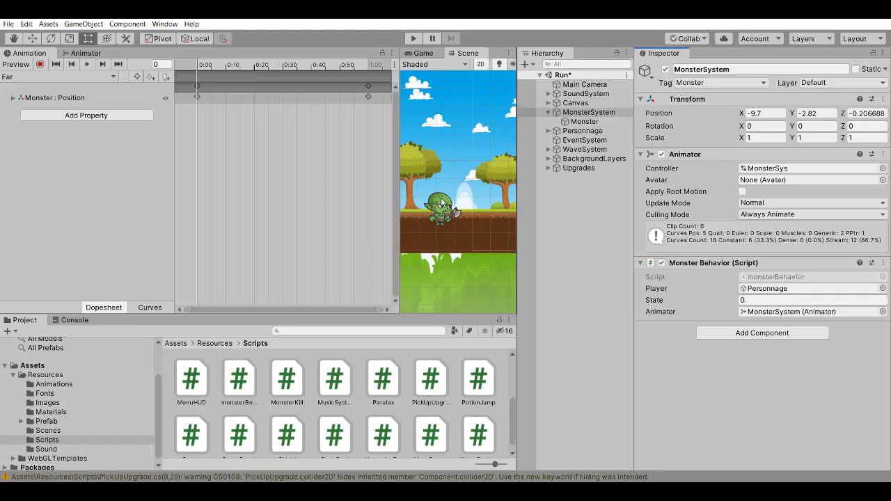
Step: Open the monsterBehavior script, set the Y value of the Vector3 in Update to -2.76f, and save the script
{"action": "left_click", "coordinate": [246, 381]}
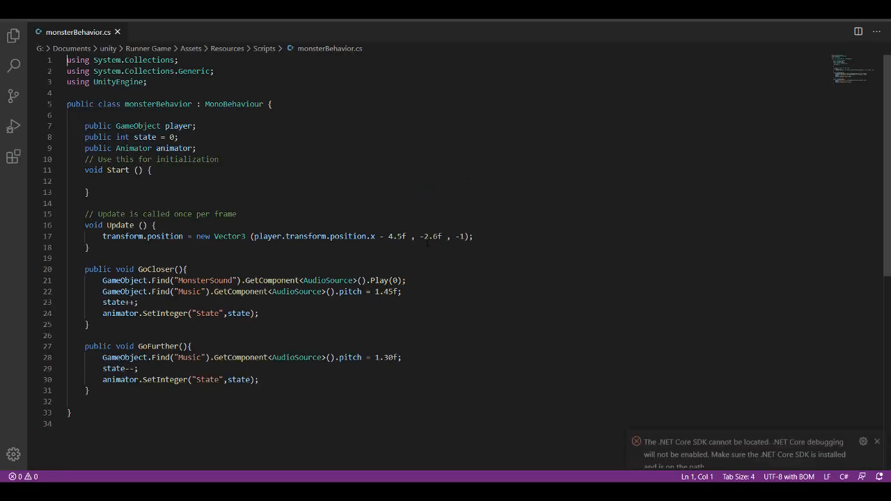
{"action": "left_click_drag", "start_coordinate": [424, 236], "coordinate": [439, 236]}
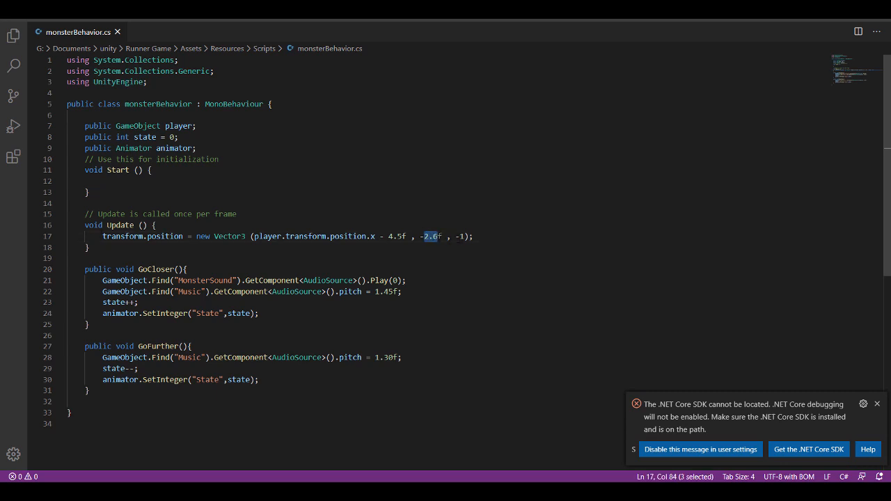
{"action": "left_click", "coordinate": [439, 236]}
{"action": "key", "text": "BackSpace"}
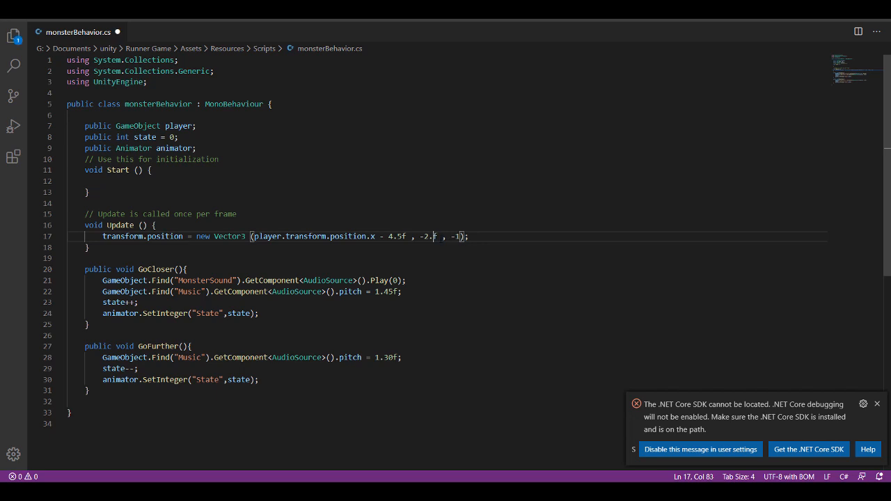
{"action": "type", "text": "76"}
{"action": "key", "text": "ctrl+s"}
Step: Switch back to the Runner Game project in Unity and play-test the monster's adjusted height while jumping with the hero
{"action": "left_click", "coordinate": [387, 491]}
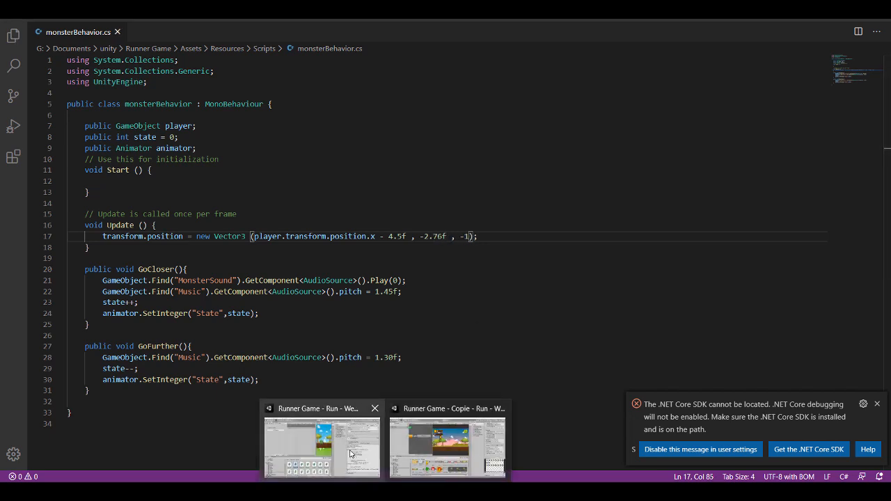
{"action": "left_click", "coordinate": [354, 453]}
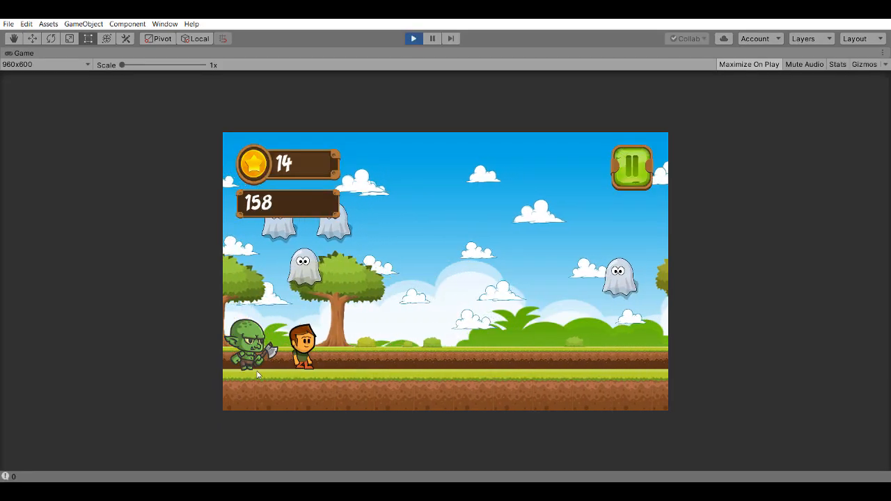
{"action": "key", "text": "space"}
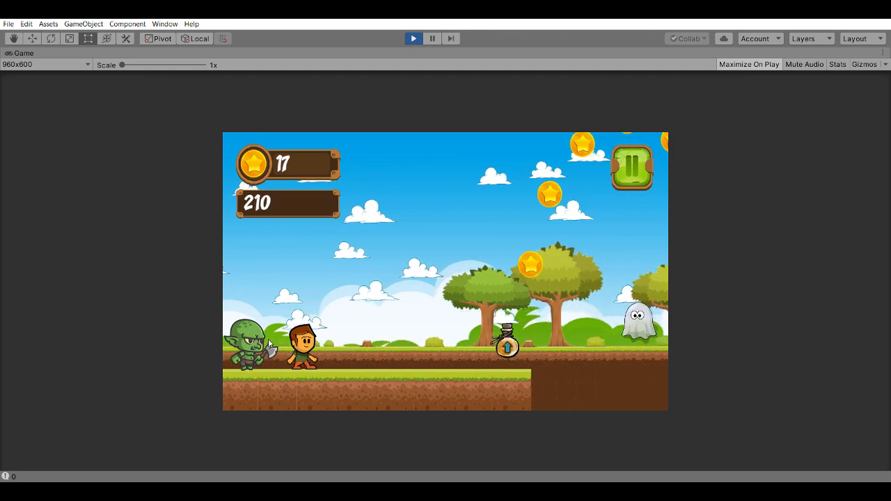
{"action": "key", "text": "space"}
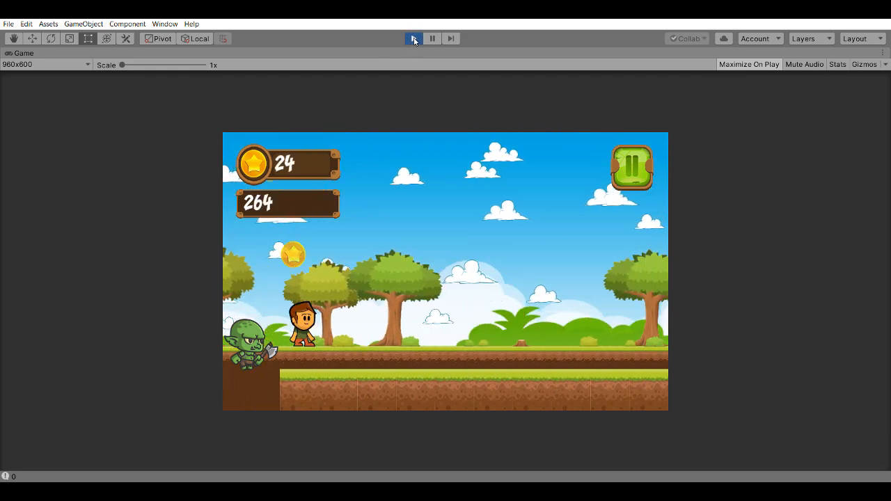
Step: Stop the play-test and create a new animation clip named MonsterAttackAnim for the Monster object in the Animations folder
{"action": "key", "text": "ctrl+p"}
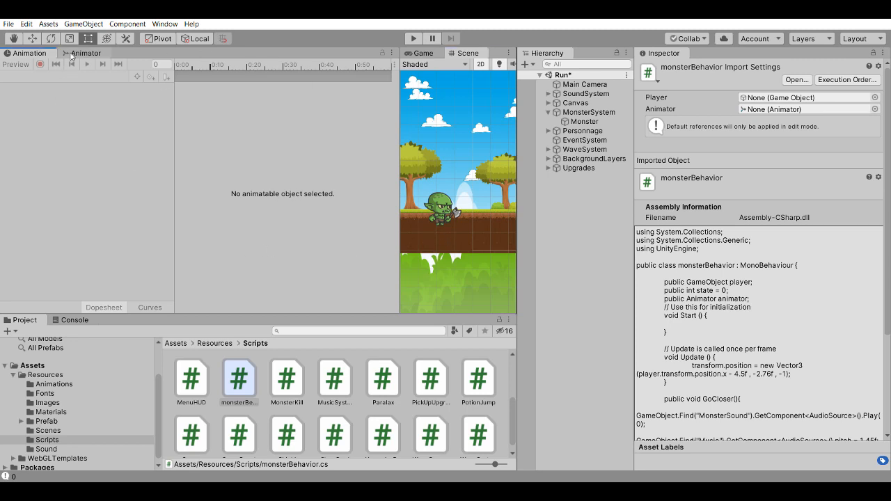
{"action": "left_click", "coordinate": [216, 373]}
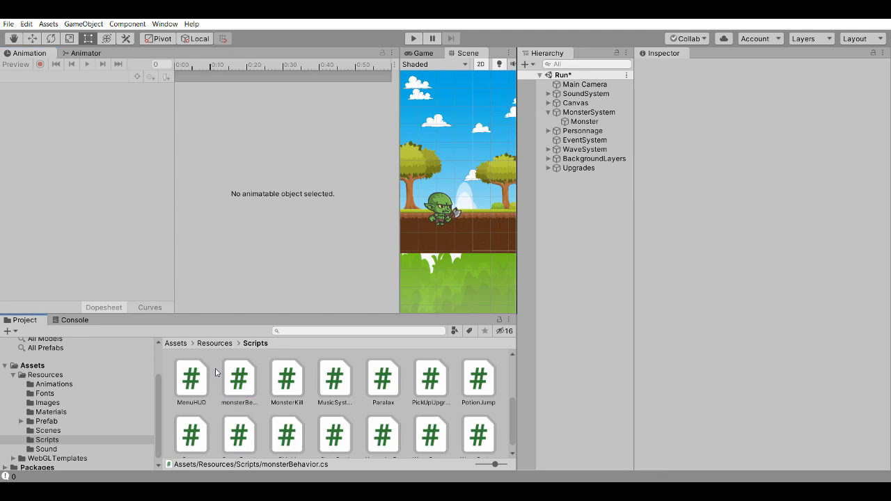
{"action": "left_click", "coordinate": [438, 207]}
{"action": "left_click", "coordinate": [26, 78]}
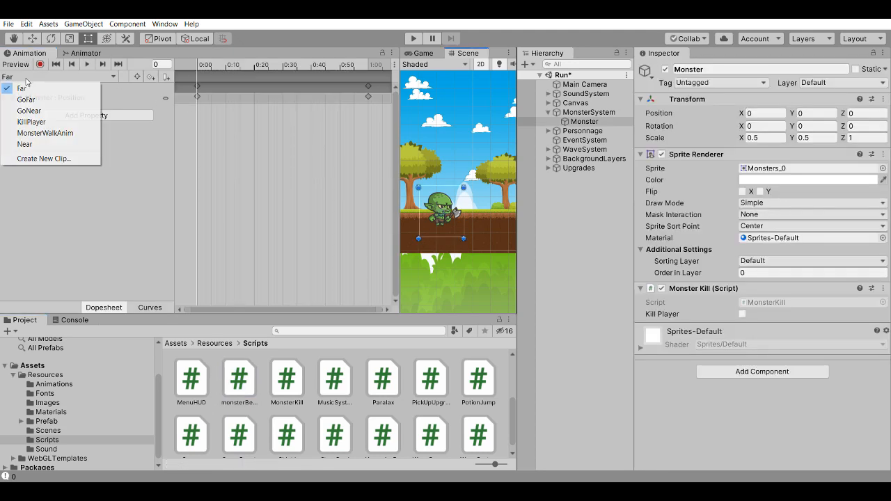
{"action": "left_click", "coordinate": [45, 162]}
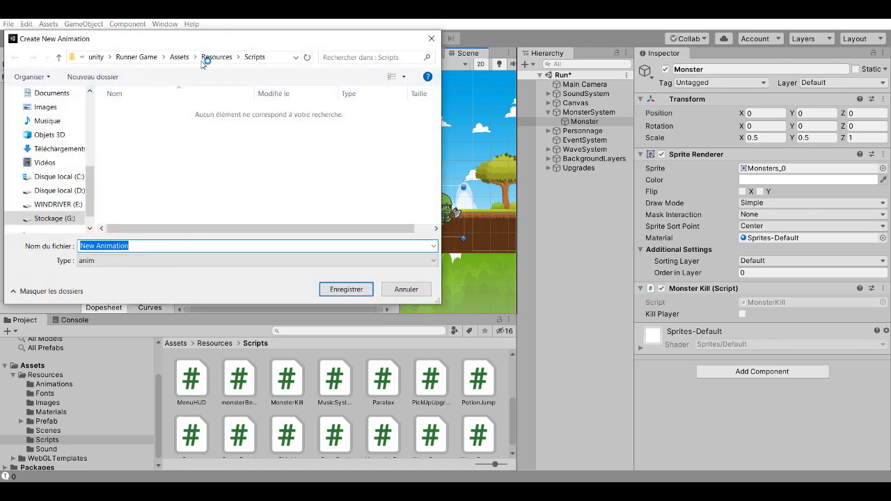
{"action": "left_click", "coordinate": [212, 57]}
{"action": "double_click", "coordinate": [153, 113]}
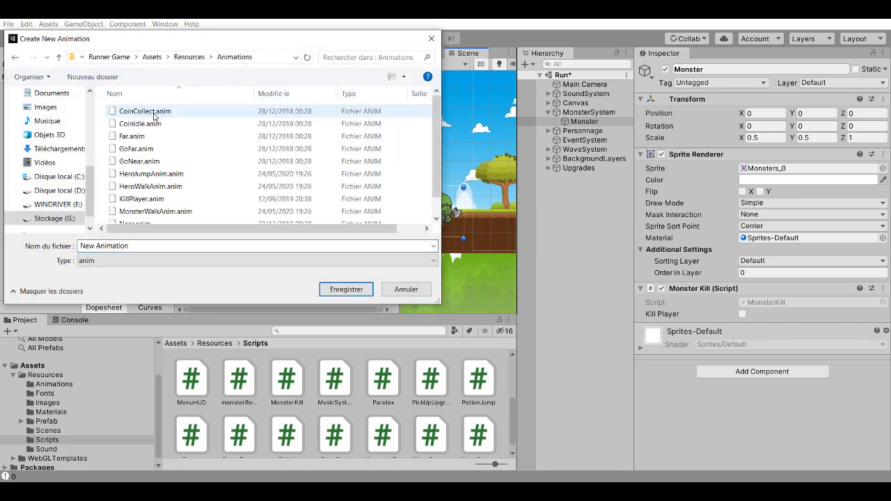
{"action": "left_click", "coordinate": [151, 245]}
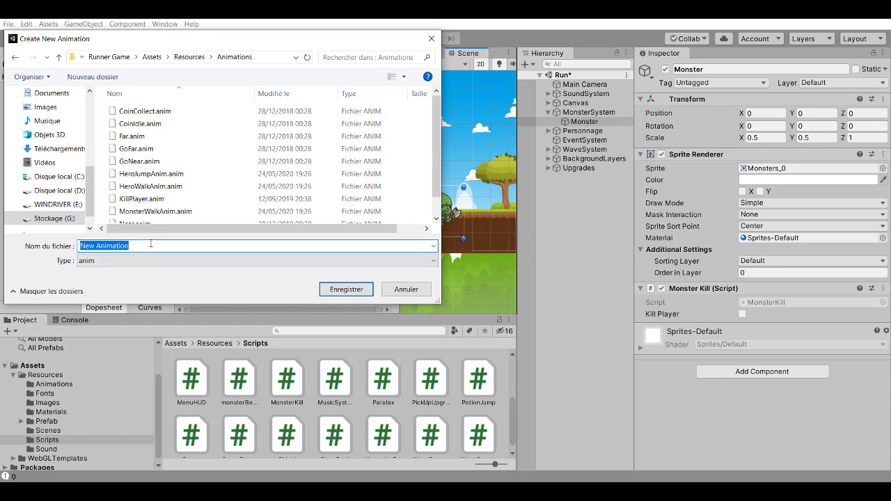
{"action": "type", "text": "Monster"}
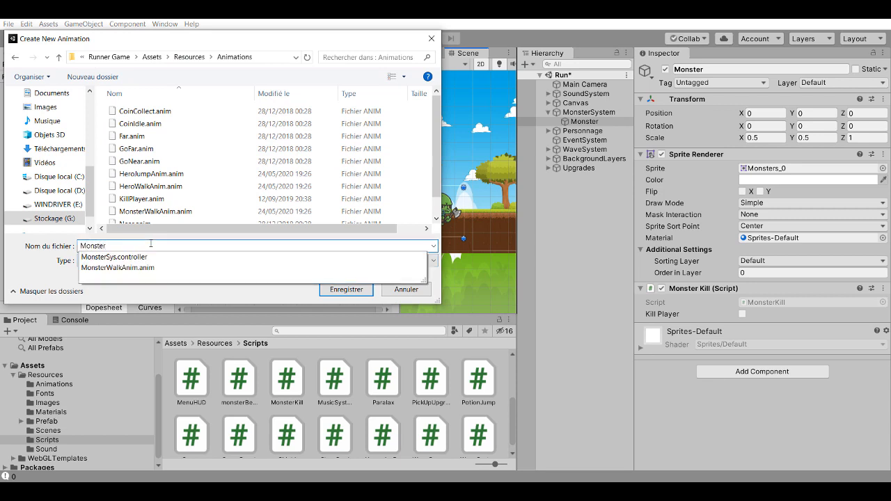
{"action": "type", "text": "Attack"}
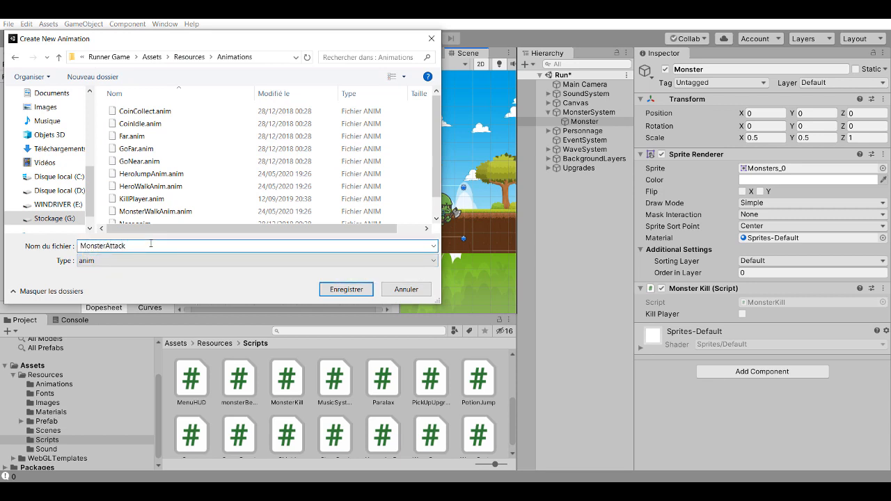
{"action": "type", "text": "Anim"}
{"action": "left_click", "coordinate": [346, 289]}
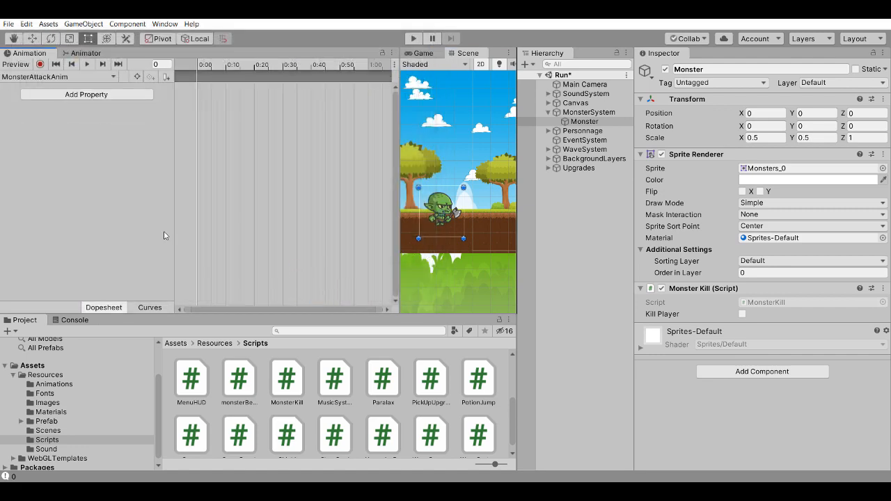
Step: Add the Sprite property of the Monster's Sprite Renderer to the MonsterAttackAnim clip
{"action": "left_click", "coordinate": [105, 95]}
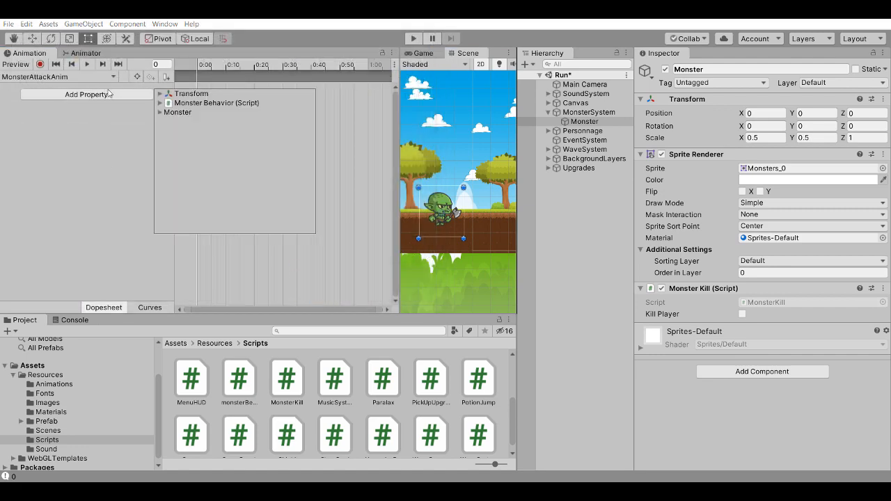
{"action": "left_click", "coordinate": [161, 112]}
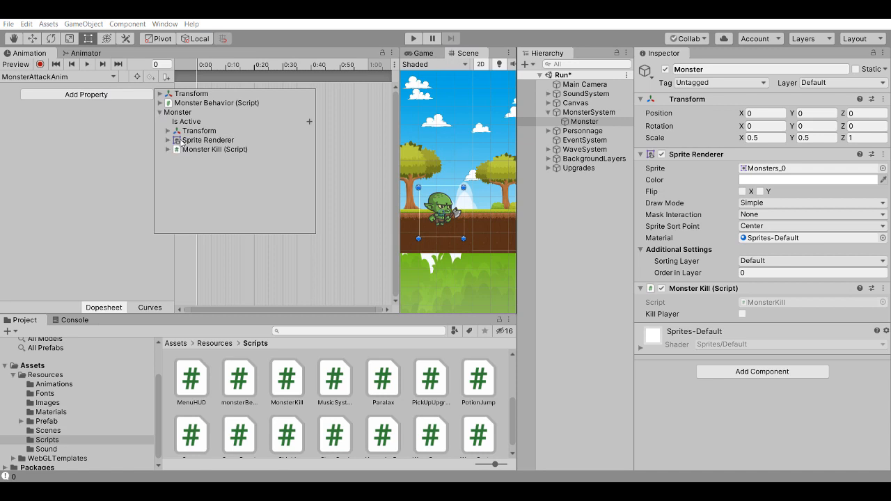
{"action": "left_click", "coordinate": [167, 140]}
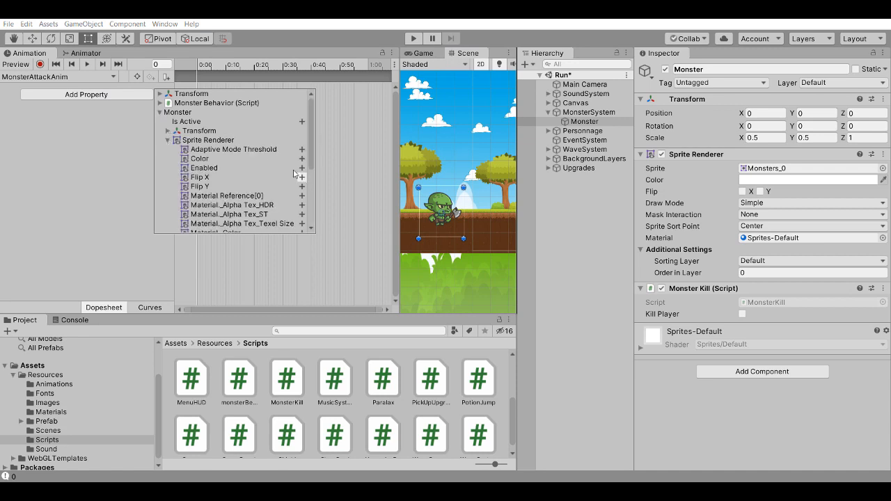
{"action": "scroll", "coordinate": [213, 178], "scroll_direction": "down", "scroll_amount": 2}
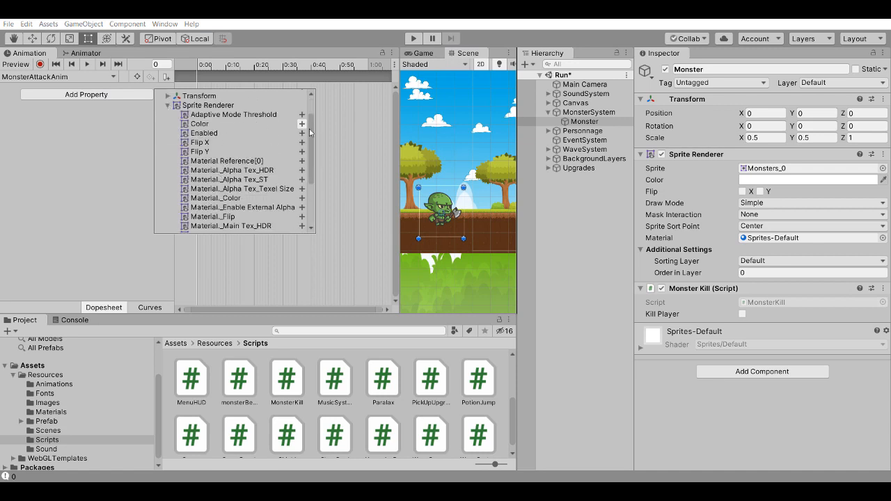
{"action": "scroll", "coordinate": [267, 160], "scroll_direction": "down", "scroll_amount": 2}
{"action": "scroll", "coordinate": [223, 210], "scroll_direction": "down", "scroll_amount": 3}
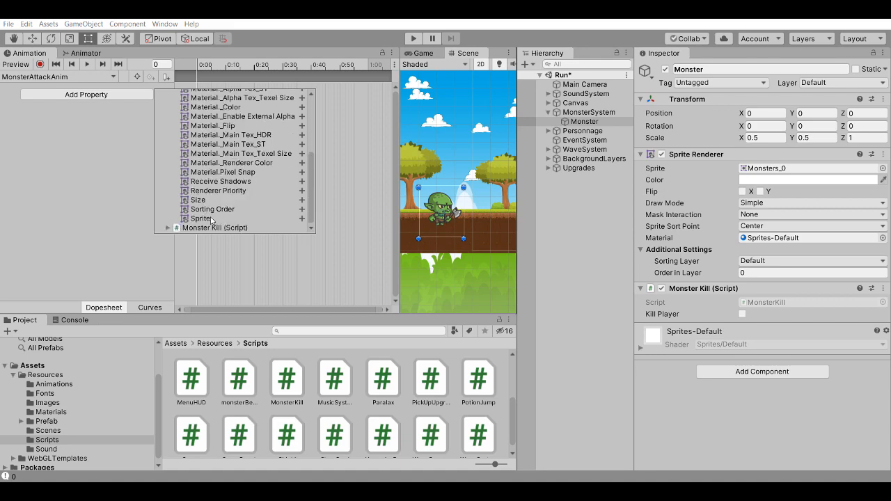
{"action": "left_click", "coordinate": [302, 218]}
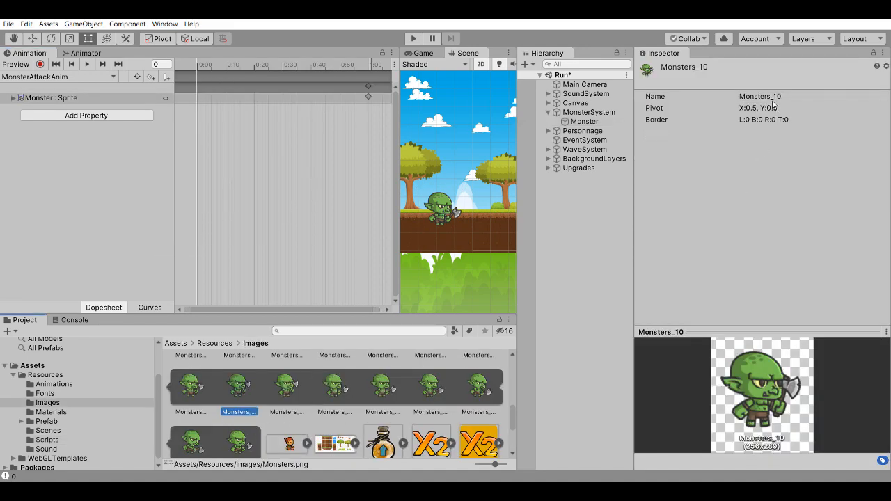
Step: Place the Monsters_10 sprite from the Images folder on the clip's first keyframe and delete the keyframe at the end
{"action": "left_click", "coordinate": [241, 456]}
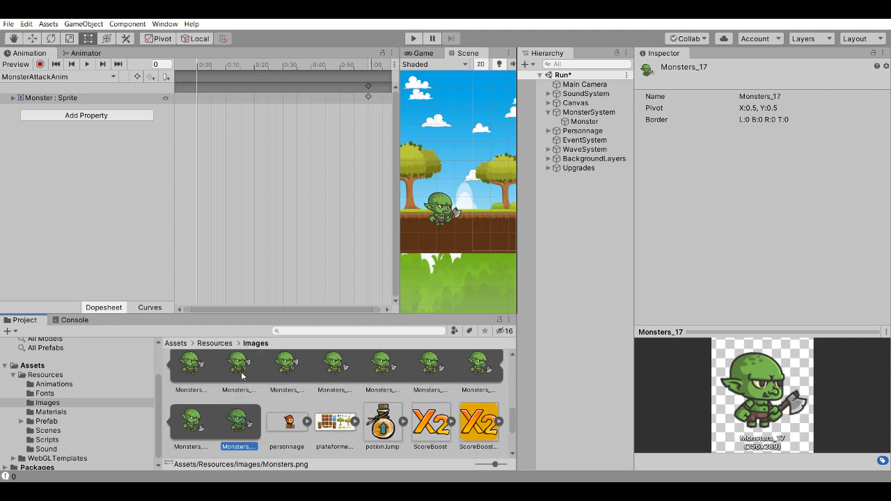
{"action": "left_click_drag", "start_coordinate": [241, 376], "coordinate": [198, 124]}
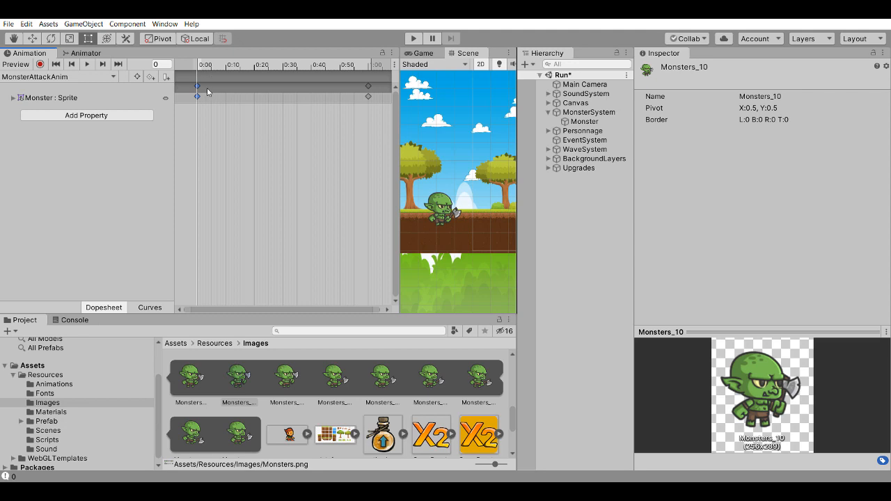
{"action": "left_click", "coordinate": [243, 176]}
{"action": "left_click", "coordinate": [369, 87]}
{"action": "key", "text": "Delete"}
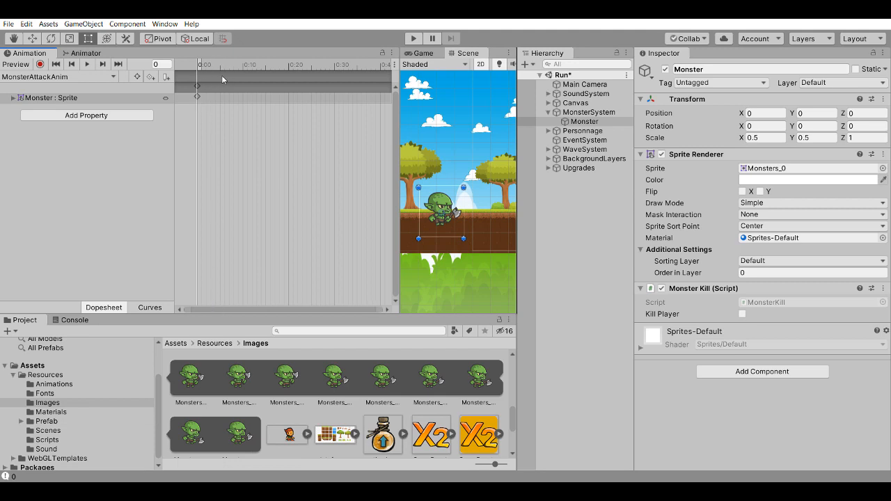
{"action": "mouse_move", "coordinate": [205, 67]}
{"action": "left_mouse_down"}
{"action": "mouse_move", "coordinate": [215, 67]}
{"action": "mouse_move", "coordinate": [195, 68]}
{"action": "left_mouse_up"}
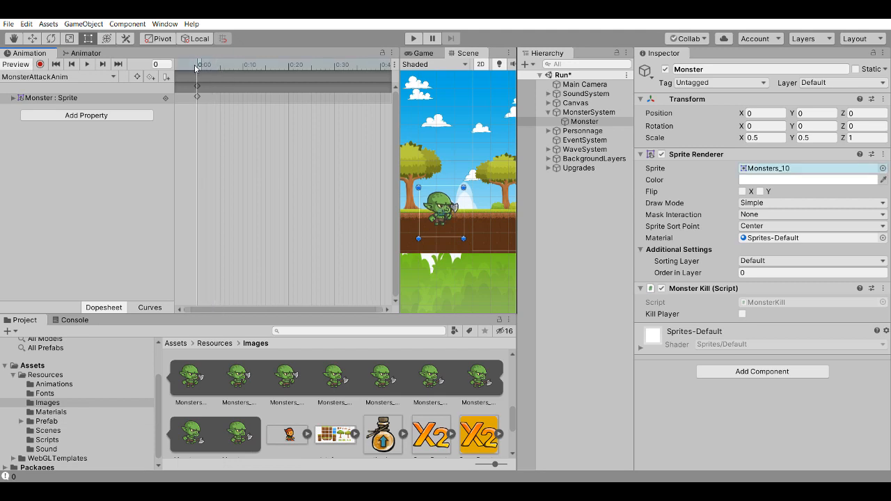
Step: Add sprites Monsters_11 to Monsters_17 as keyframes spaced four frames apart, end with Monsters_10 at frame 32, and preview the attack clip
{"action": "left_click", "coordinate": [235, 384]}
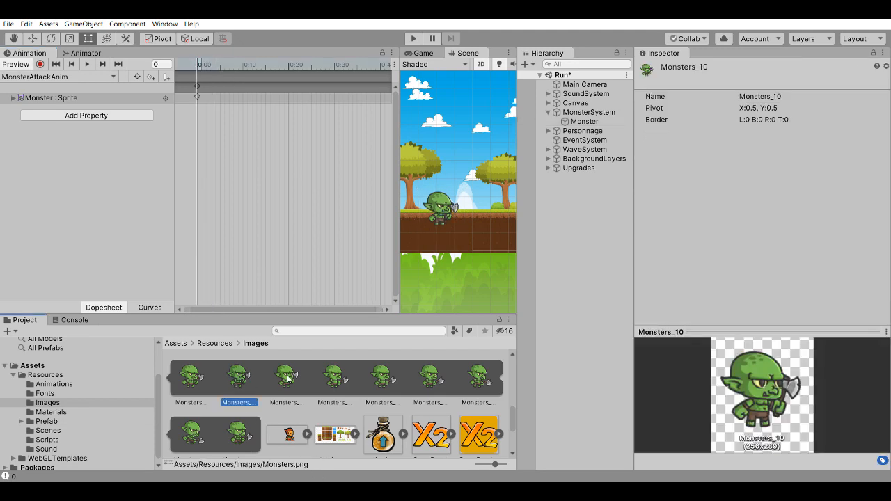
{"action": "left_click_drag", "start_coordinate": [285, 375], "coordinate": [216, 87]}
{"action": "left_click_drag", "start_coordinate": [301, 387], "coordinate": [234, 86]}
{"action": "left_click", "coordinate": [334, 384]}
{"action": "left_click_drag", "start_coordinate": [334, 385], "coordinate": [252, 90]}
{"action": "left_click_drag", "start_coordinate": [430, 384], "coordinate": [304, 104]}
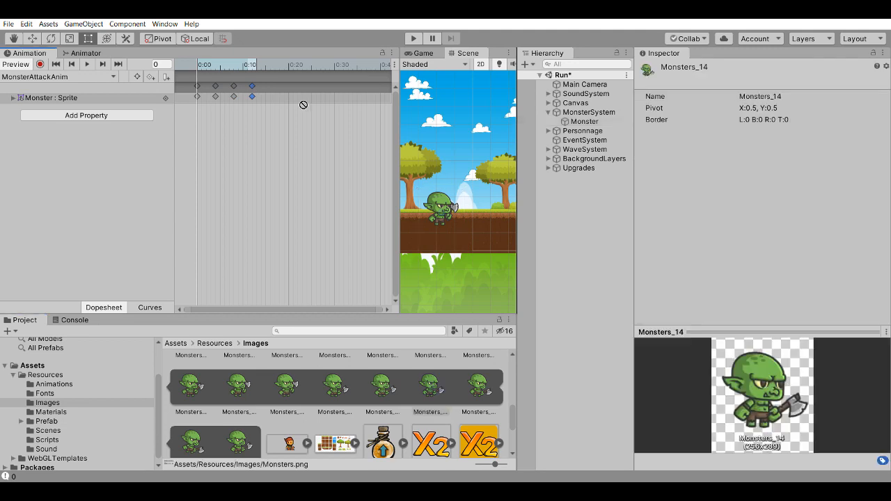
{"action": "left_click_drag", "start_coordinate": [239, 89], "coordinate": [271, 88]}
{"action": "left_click_drag", "start_coordinate": [483, 390], "coordinate": [289, 89]}
{"action": "scroll", "coordinate": [233, 369], "scroll_direction": "down", "scroll_amount": 1}
{"action": "left_click_drag", "start_coordinate": [192, 420], "coordinate": [307, 89]}
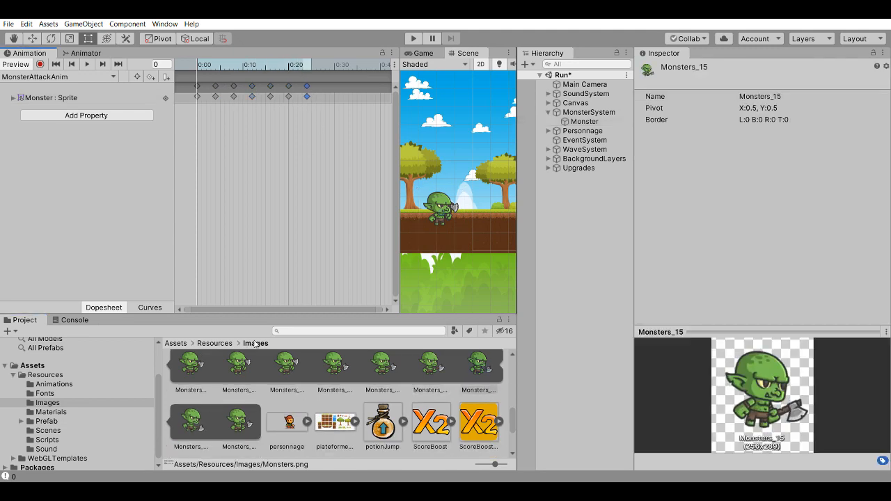
{"action": "left_click_drag", "start_coordinate": [239, 421], "coordinate": [325, 88]}
{"action": "left_click", "coordinate": [87, 64]}
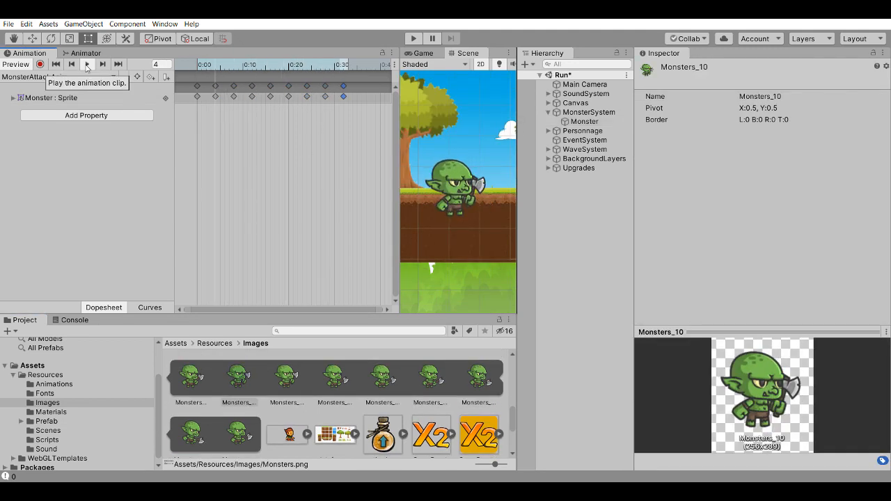
Step: Play and scrub through the MonsterAttackAnim clip to examine the monster's attack motion in the scene
{"action": "left_click", "coordinate": [87, 65]}
{"action": "left_click_drag", "start_coordinate": [239, 63], "coordinate": [329, 64]}
{"action": "key", "text": "space"}
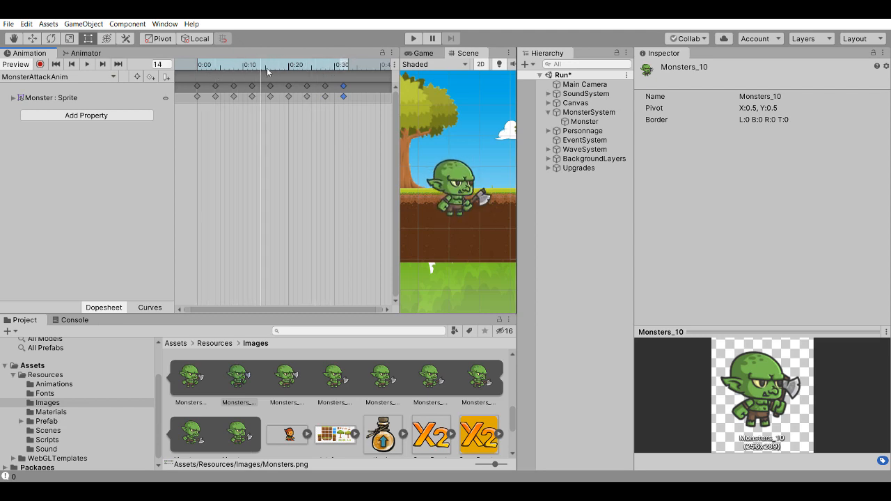
{"action": "left_click", "coordinate": [348, 87]}
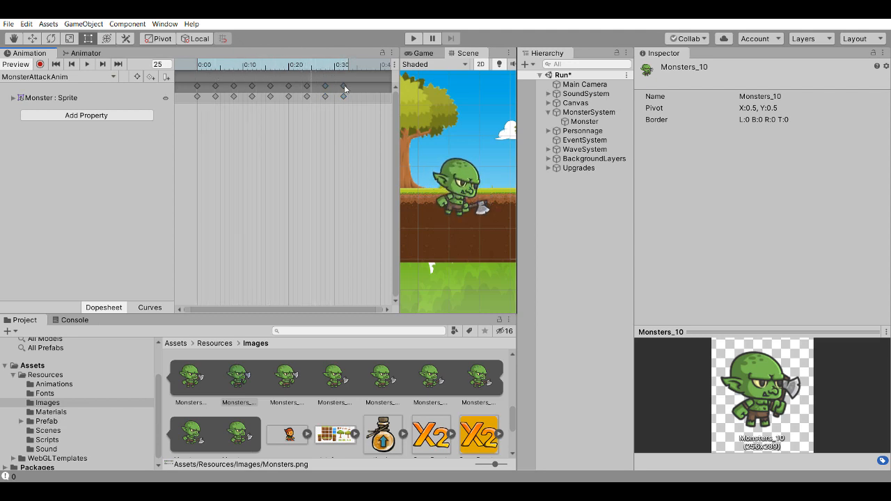
{"action": "left_click", "coordinate": [345, 86]}
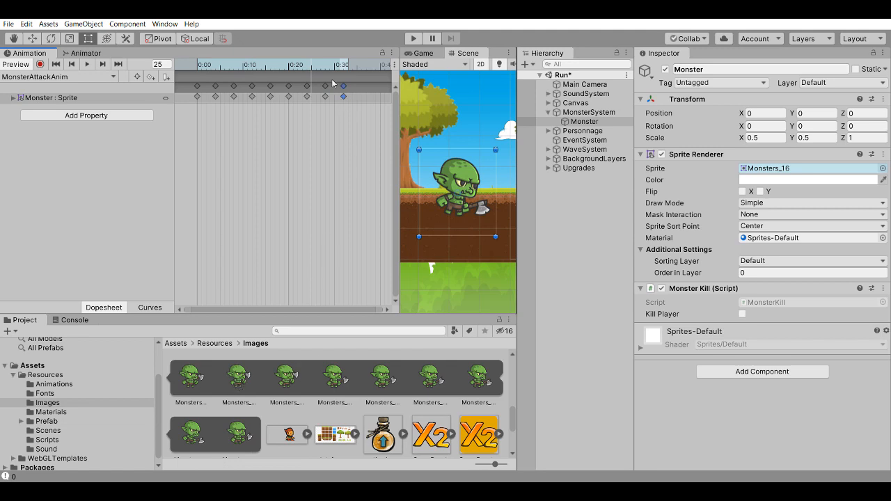
{"action": "left_click", "coordinate": [88, 64]}
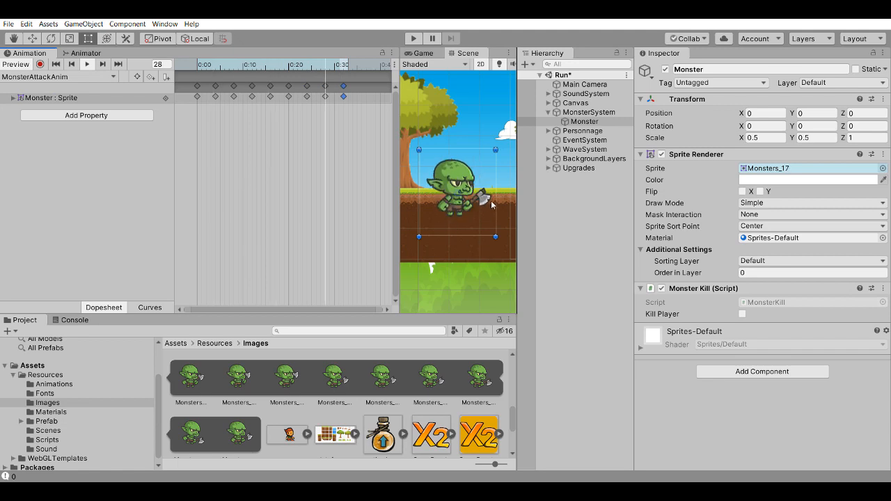
{"action": "scroll", "coordinate": [491, 201], "scroll_direction": "up", "scroll_amount": 2}
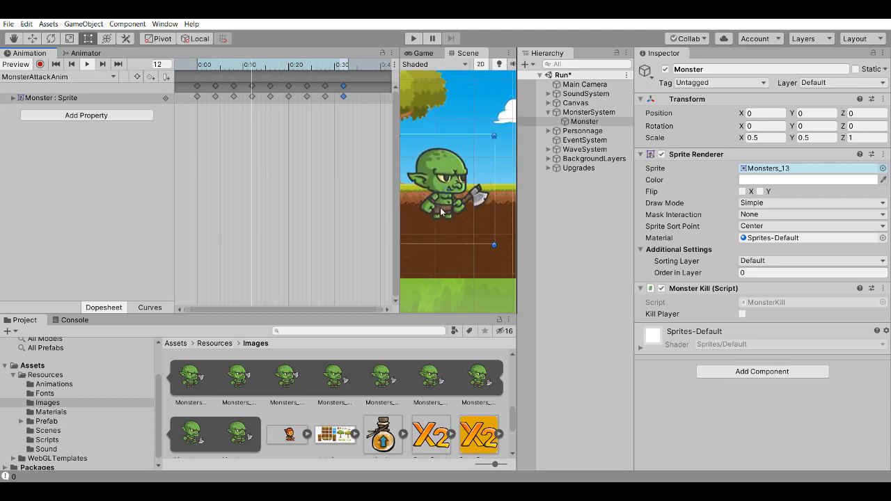
{"action": "scroll", "coordinate": [435, 208], "scroll_direction": "down", "scroll_amount": 3}
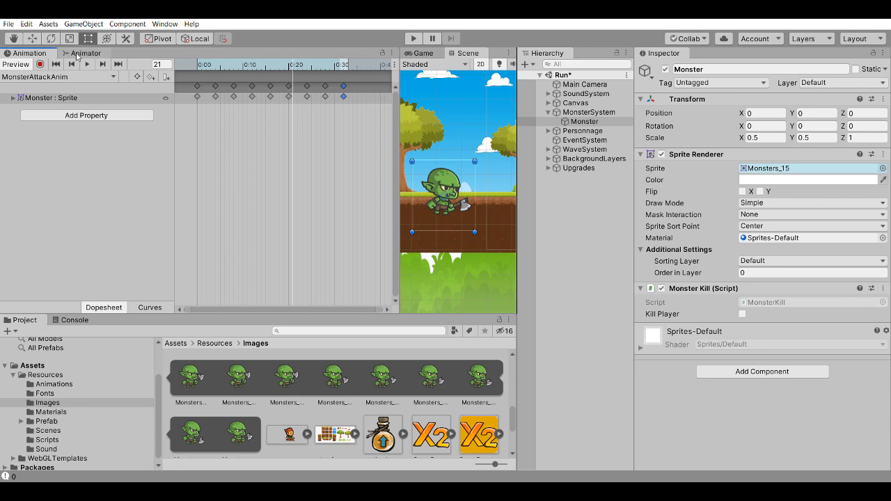
Step: Delete the MonsterWalkAnim and MonsterAttackAnim states from the Base Layer of the MonsterSys animator controller
{"action": "left_click", "coordinate": [76, 55]}
{"action": "scroll", "coordinate": [288, 230], "scroll_direction": "down", "scroll_amount": 5}
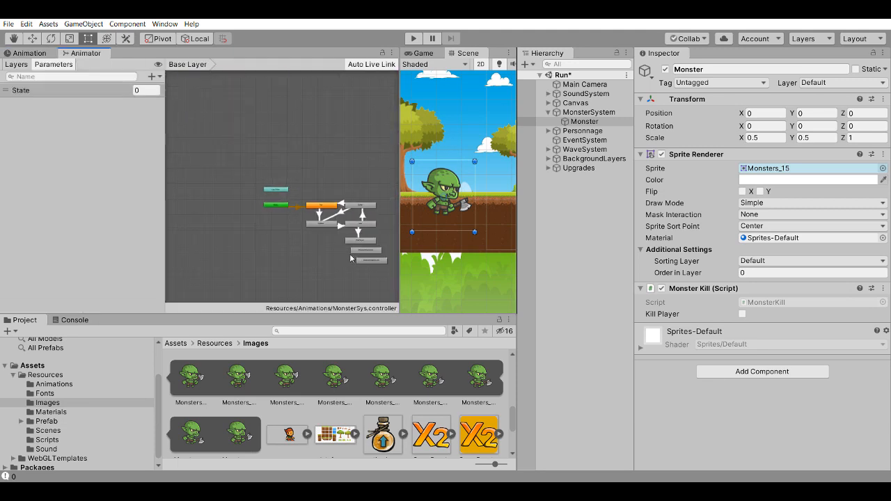
{"action": "scroll", "coordinate": [350, 258], "scroll_direction": "up", "scroll_amount": 5}
{"action": "middle_click_drag", "start_coordinate": [254, 262], "coordinate": [217, 222]}
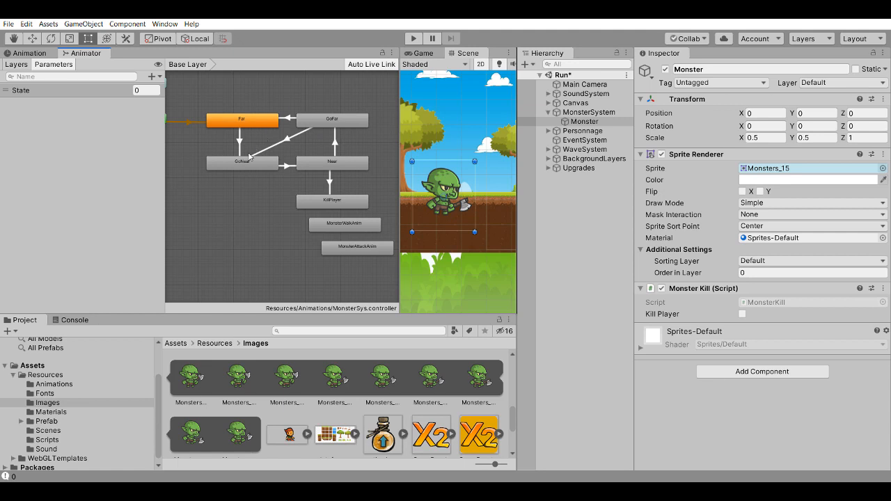
{"action": "left_click", "coordinate": [366, 229]}
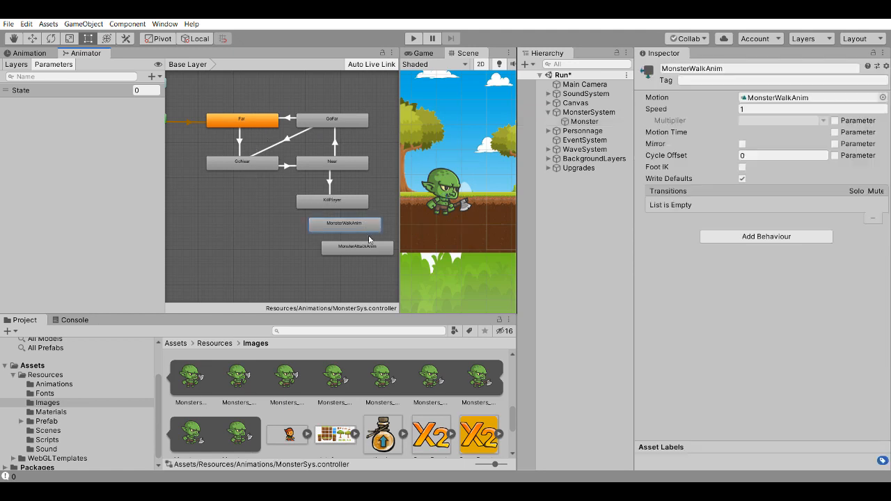
{"action": "left_click", "coordinate": [358, 256], "text": "shift"}
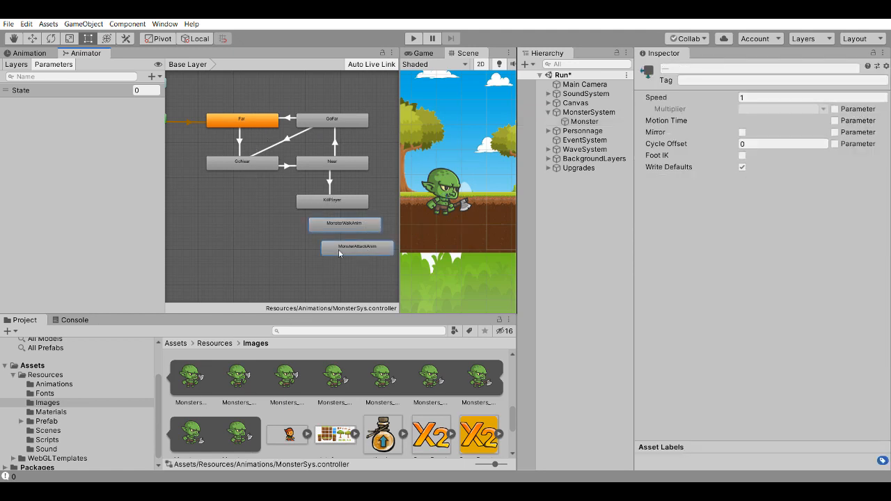
{"action": "right_click", "coordinate": [339, 249]}
{"action": "left_click", "coordinate": [383, 301]}
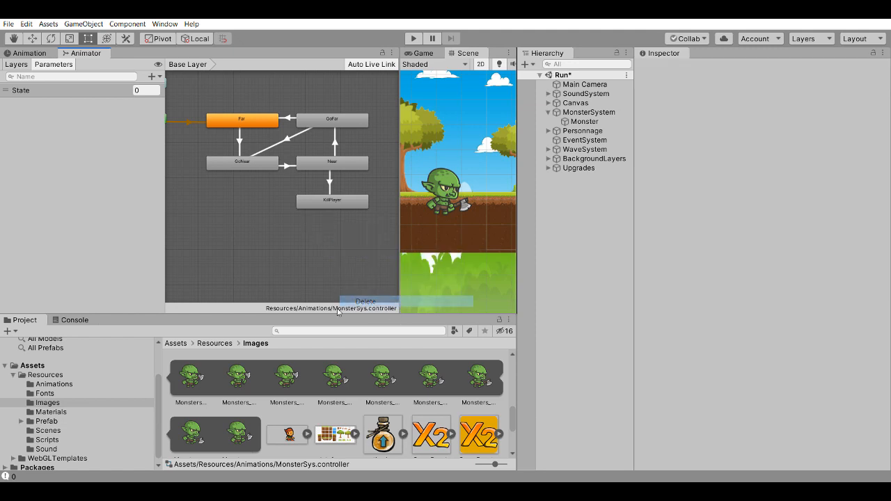
Step: Add a new animator layer named "Behavior Layer"
{"action": "middle_click_drag", "start_coordinate": [227, 217], "coordinate": [297, 249]}
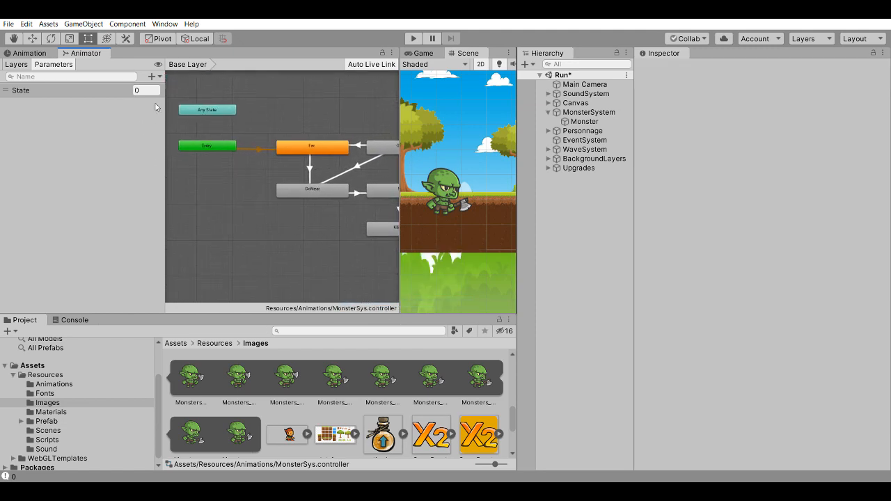
{"action": "left_click", "coordinate": [17, 64]}
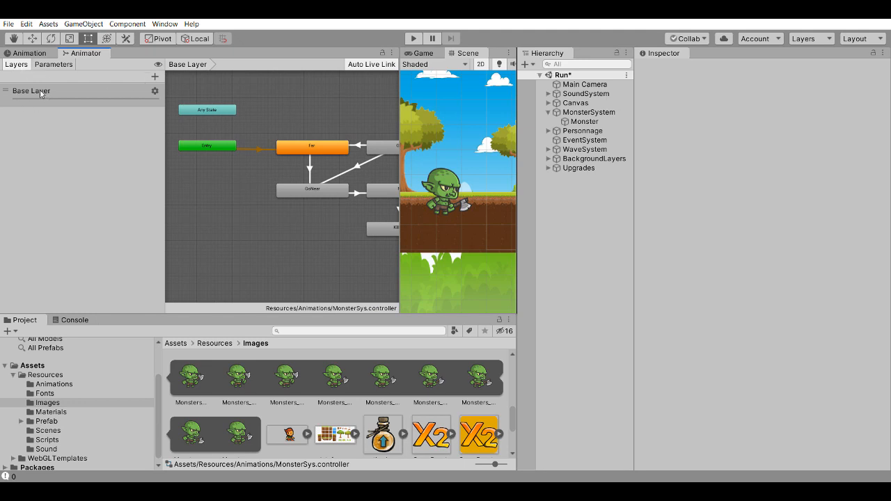
{"action": "left_click", "coordinate": [155, 77]}
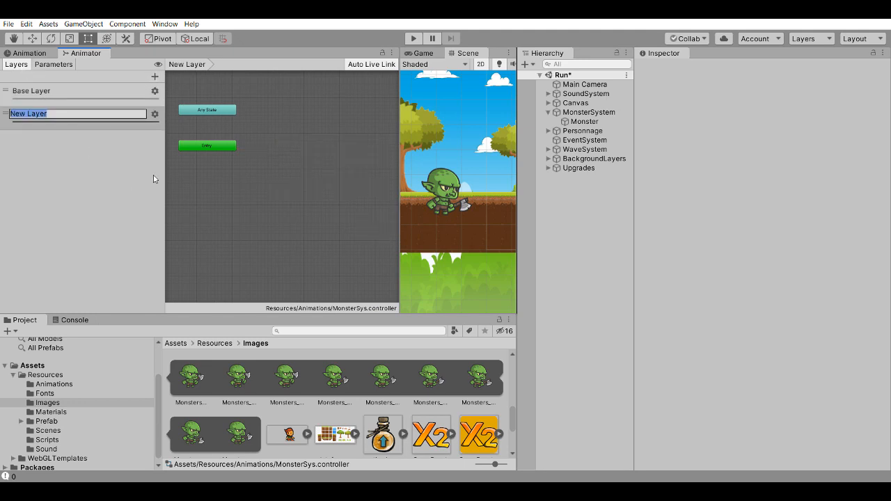
{"action": "type", "text": "Behavior Layer"}
{"action": "key", "text": "Return"}
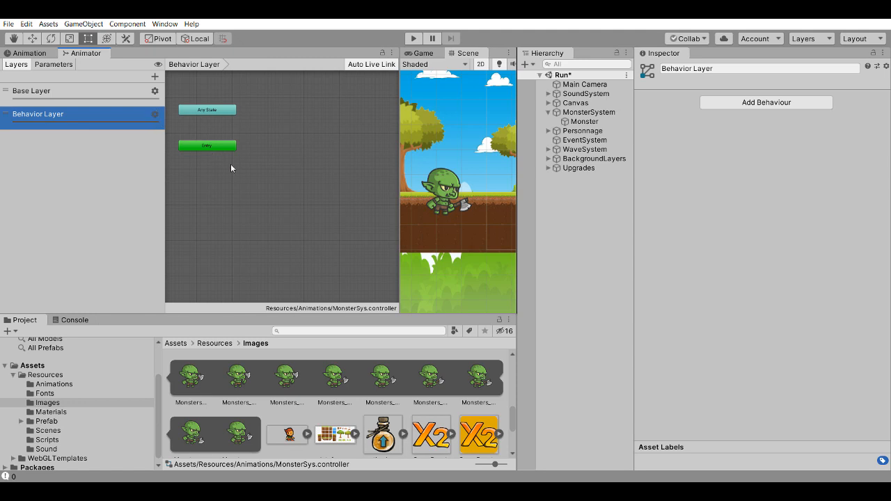
Step: Add the MonsterWalkAnim clip from the Animations folder as the Behavior Layer's first state, with MonsterAttackAnim as a second state below it
{"action": "left_click", "coordinate": [54, 387]}
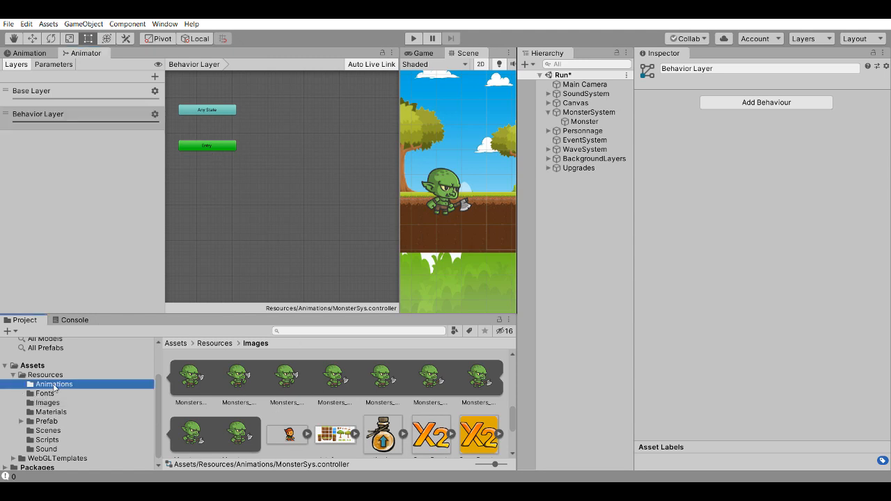
{"action": "scroll", "coordinate": [388, 400], "scroll_direction": "up", "scroll_amount": 1}
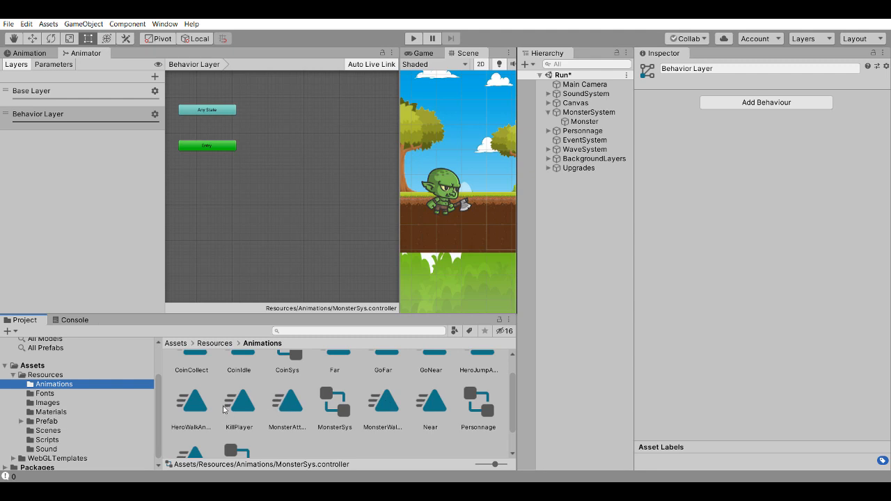
{"action": "scroll", "coordinate": [282, 417], "scroll_direction": "down", "scroll_amount": 1}
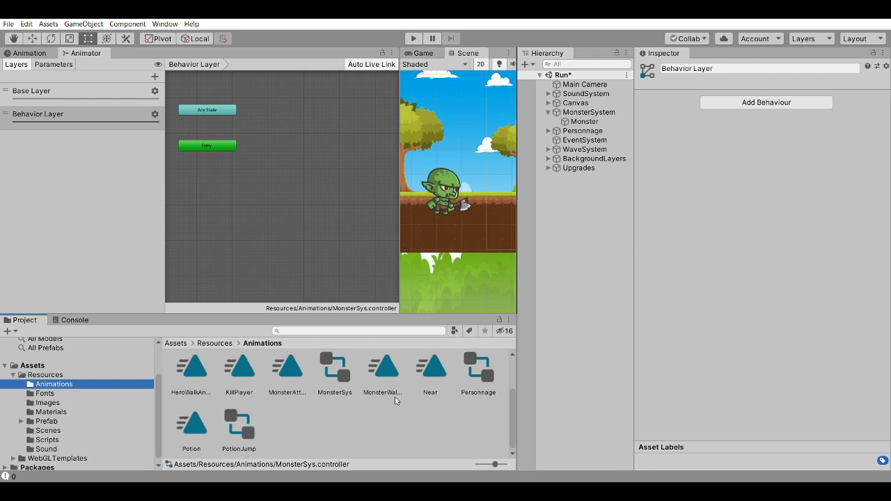
{"action": "left_click_drag", "start_coordinate": [383, 382], "coordinate": [279, 138]}
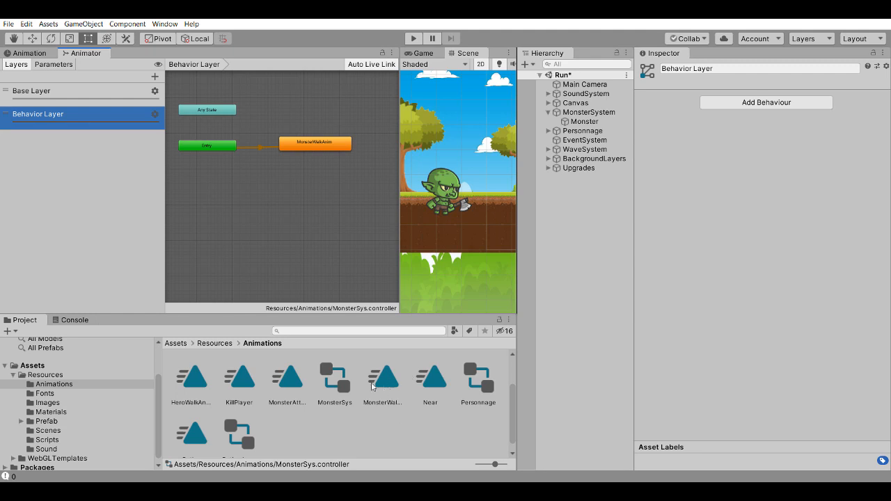
{"action": "left_click_drag", "start_coordinate": [289, 385], "coordinate": [318, 188]}
Step: Check the MonsterWalkAnim clip's loop settings and set the MonsterAttackAnim clip's Cycle Offset to 3
{"action": "scroll", "coordinate": [303, 423], "scroll_direction": "down", "scroll_amount": 2}
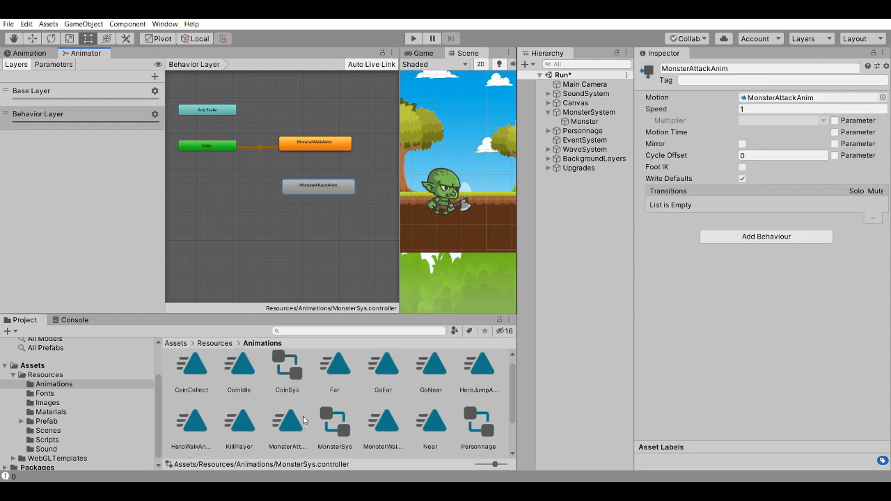
{"action": "left_click", "coordinate": [382, 369]}
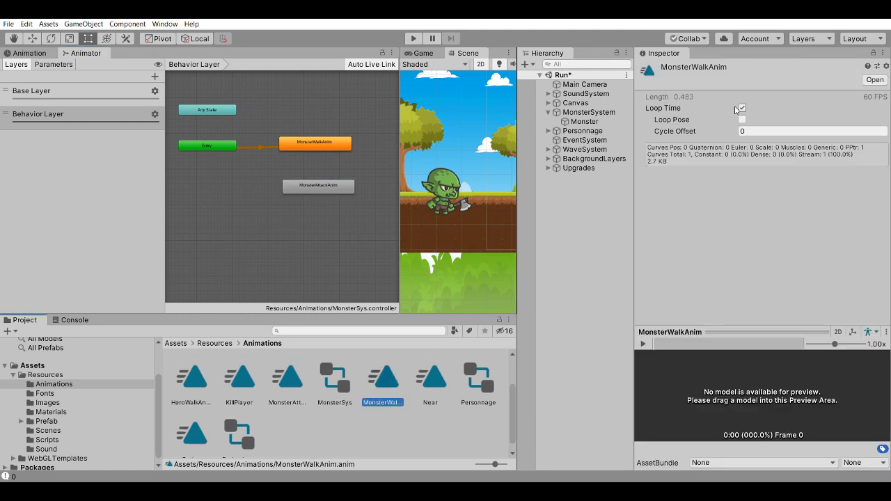
{"action": "left_click", "coordinate": [275, 387]}
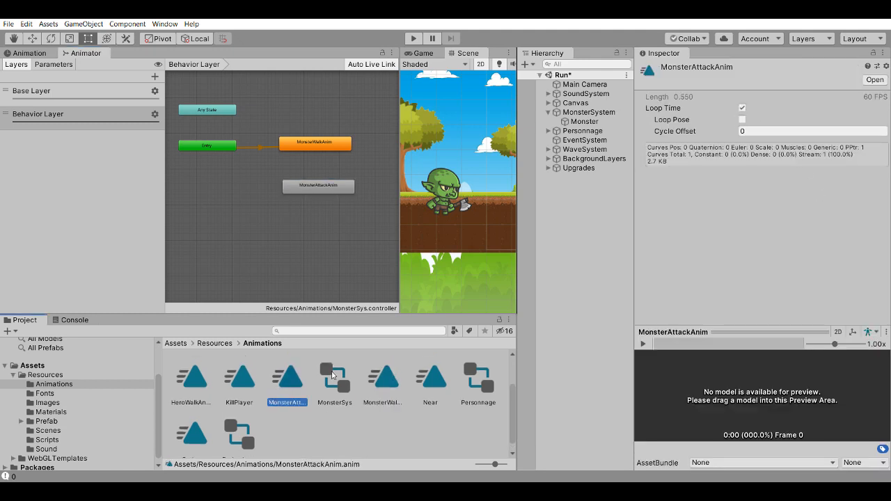
{"action": "left_click", "coordinate": [726, 133]}
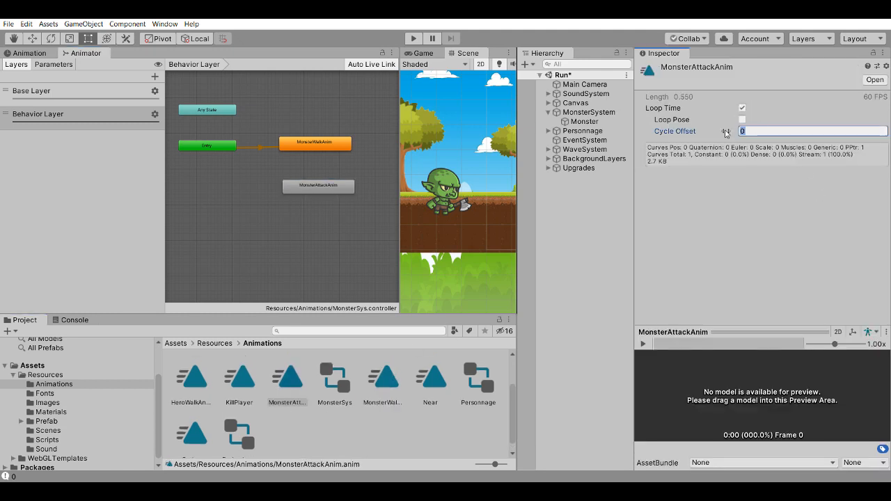
{"action": "type", "text": "3"}
{"action": "left_click", "coordinate": [802, 210]}
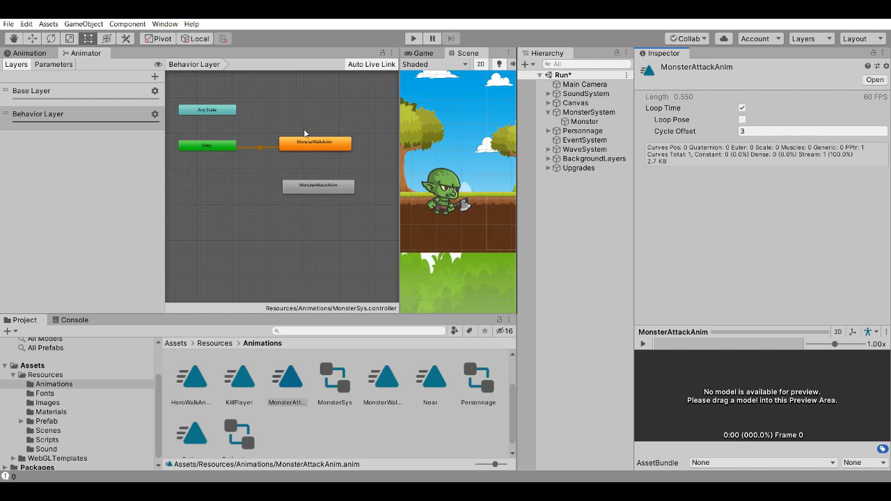
Step: Create a transition from MonsterWalkAnim to MonsterAttackAnim and align the two states vertically
{"action": "right_click", "coordinate": [329, 146]}
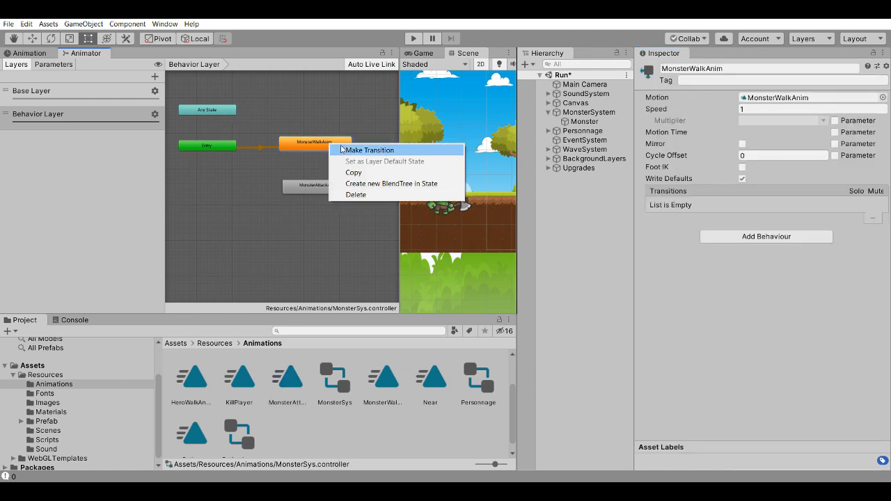
{"action": "left_click", "coordinate": [362, 150]}
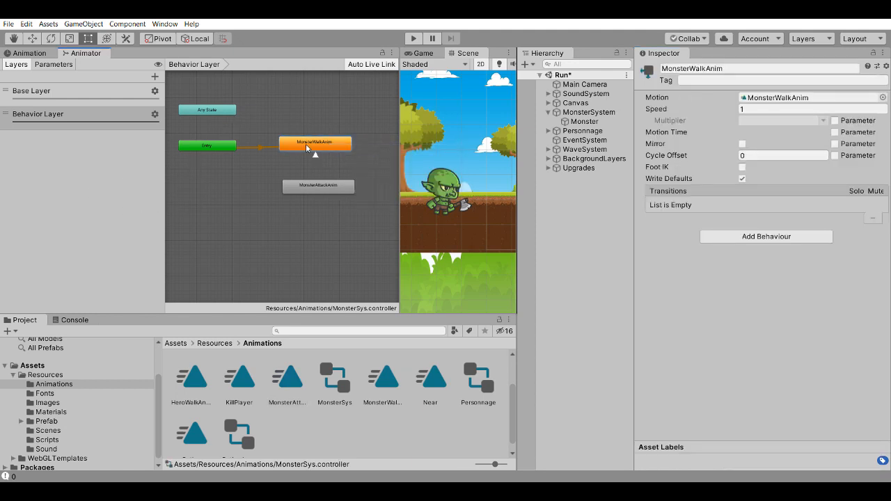
{"action": "left_click", "coordinate": [311, 192]}
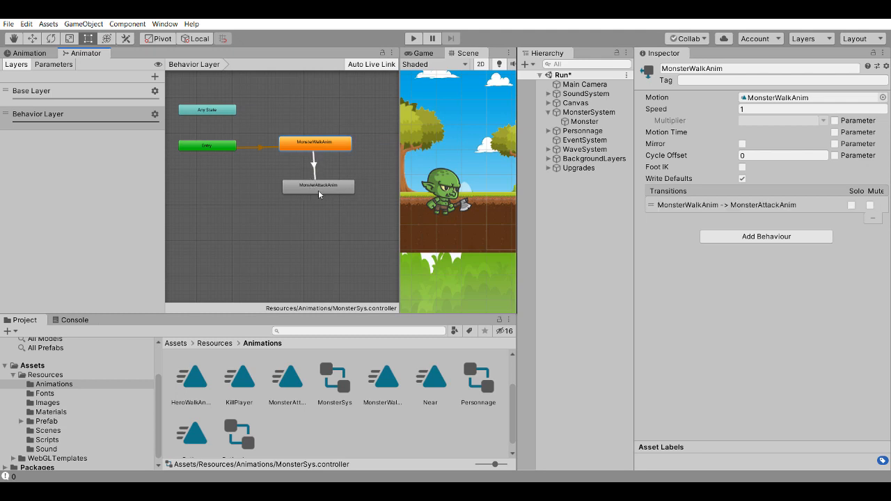
{"action": "mouse_move", "coordinate": [318, 188]}
{"action": "left_mouse_down"}
{"action": "mouse_move", "coordinate": [305, 197]}
{"action": "mouse_move", "coordinate": [314, 198]}
{"action": "left_mouse_up"}
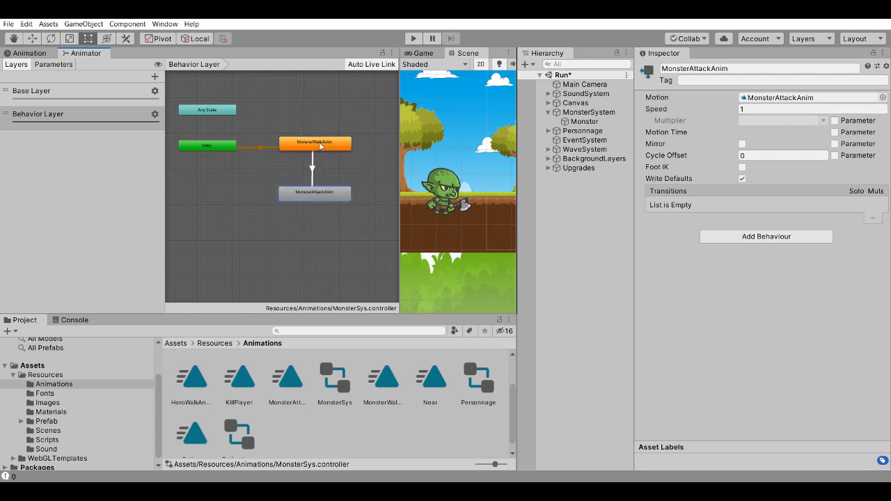
{"action": "left_click_drag", "start_coordinate": [321, 145], "coordinate": [321, 151]}
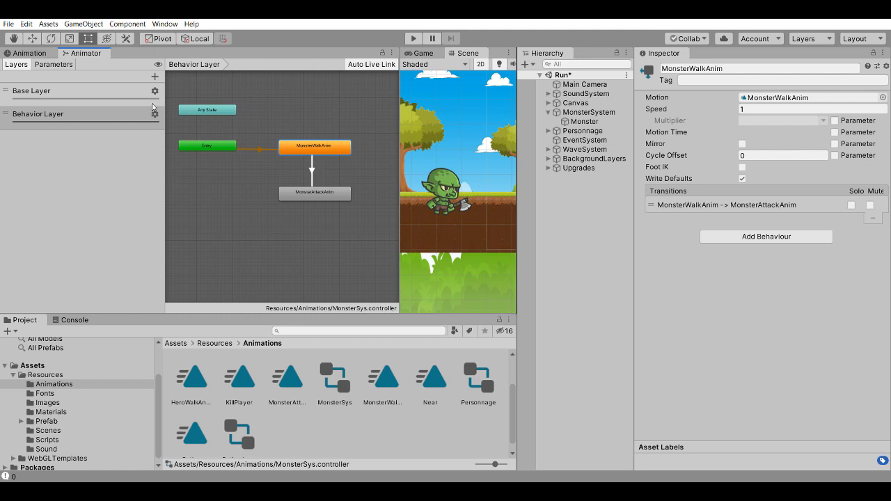
Step: Set the Exit Time and Transition Duration of the MonsterWalkAnim to MonsterAttackAnim transition to 0, keeping Has Exit Time enabled
{"action": "left_click", "coordinate": [318, 197]}
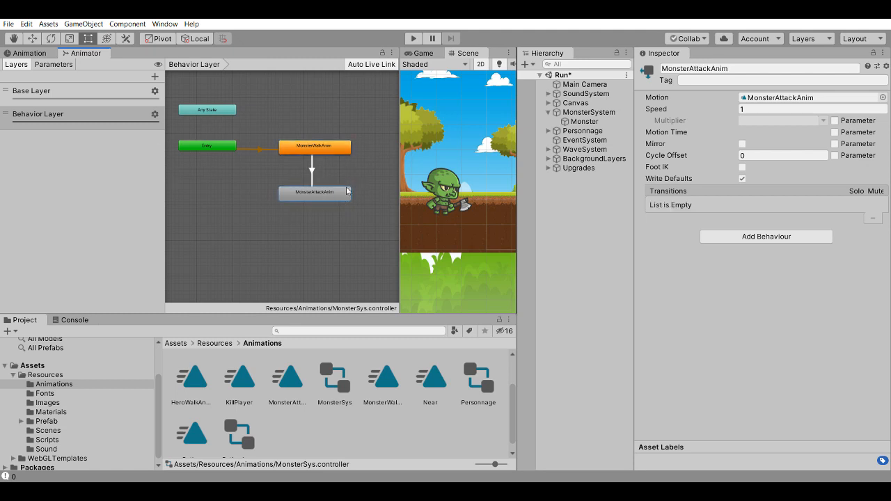
{"action": "left_click", "coordinate": [312, 175]}
{"action": "scroll", "coordinate": [655, 258], "scroll_direction": "down", "scroll_amount": 1}
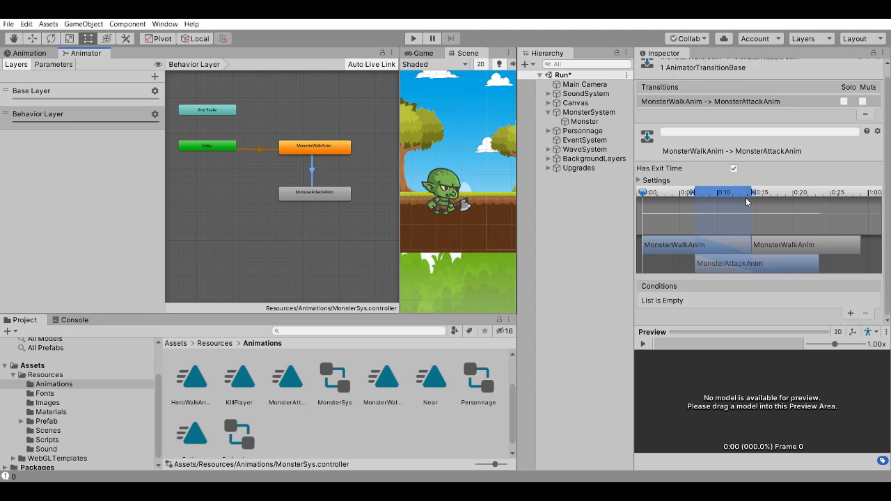
{"action": "left_click", "coordinate": [640, 180]}
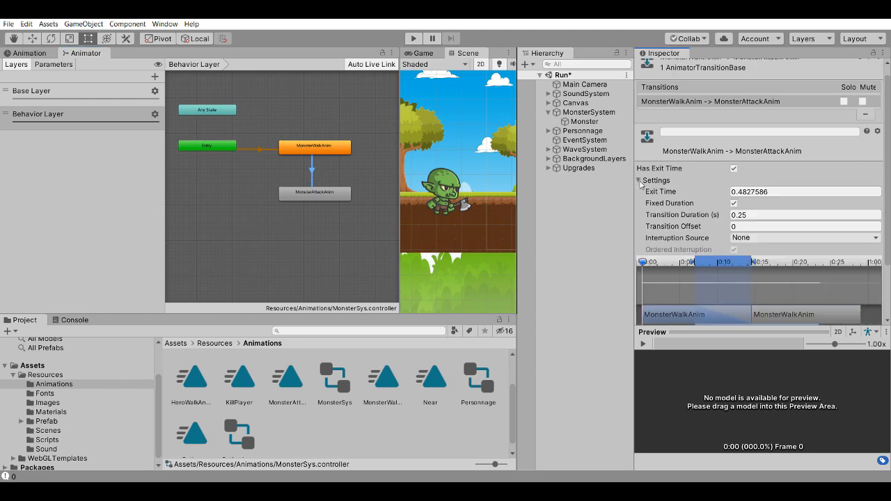
{"action": "left_click", "coordinate": [734, 169]}
{"action": "left_click", "coordinate": [734, 168]}
{"action": "left_click", "coordinate": [758, 192]}
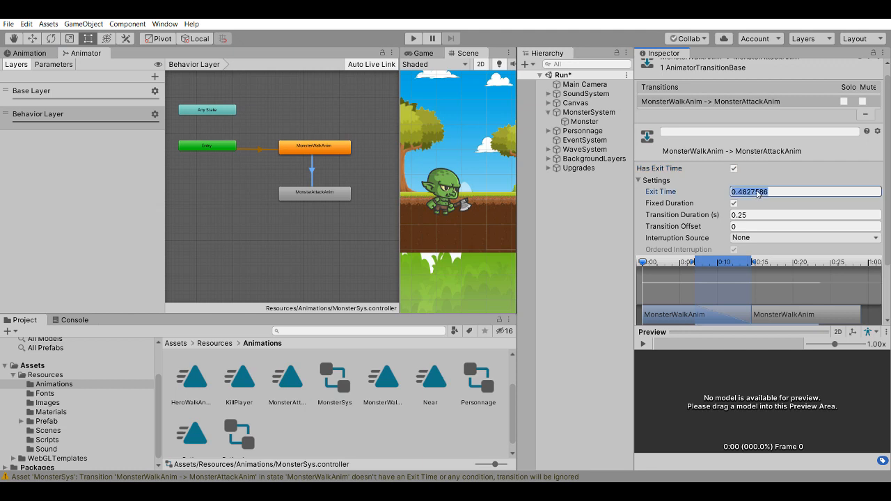
{"action": "type", "text": "0"}
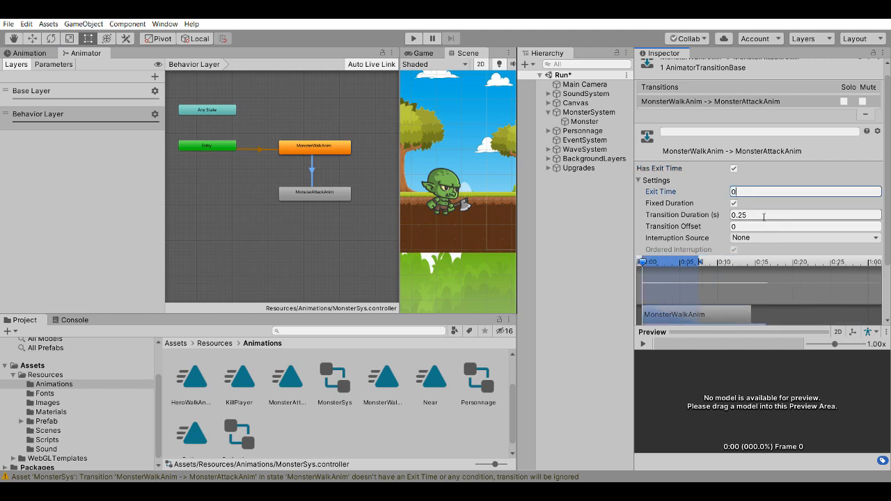
{"action": "left_click", "coordinate": [764, 217]}
{"action": "type", "text": "0"}
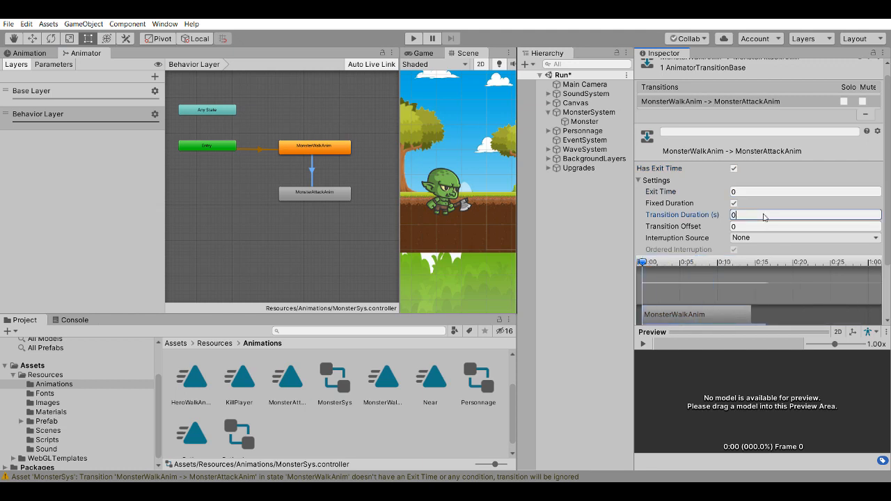
Step: Set the MonsterWalkAnim to MonsterAttackAnim transition's duration to 0.25 s and disable Has Exit Time
{"action": "left_click", "coordinate": [734, 168]}
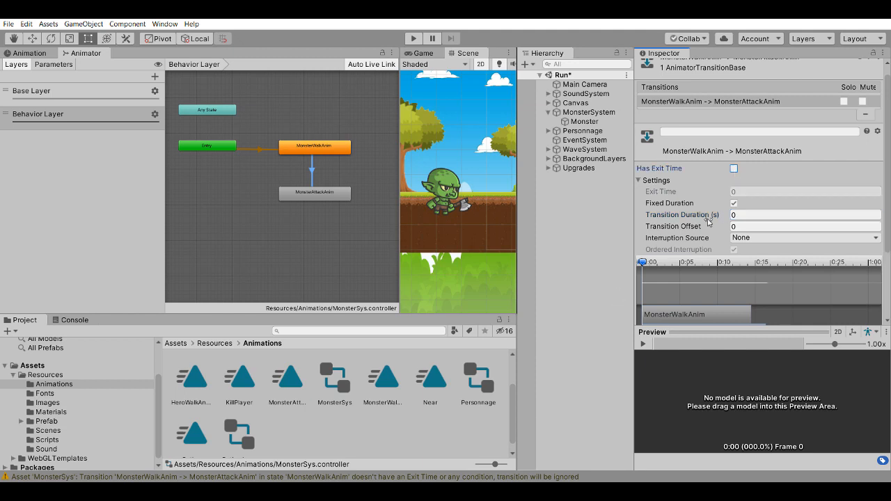
{"action": "left_click", "coordinate": [734, 168]}
{"action": "left_click", "coordinate": [727, 217]}
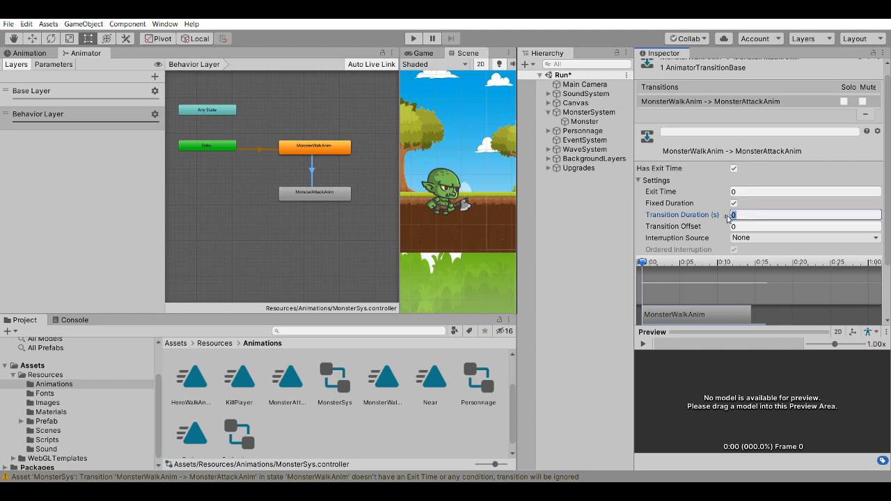
{"action": "type", "text": "0.25"}
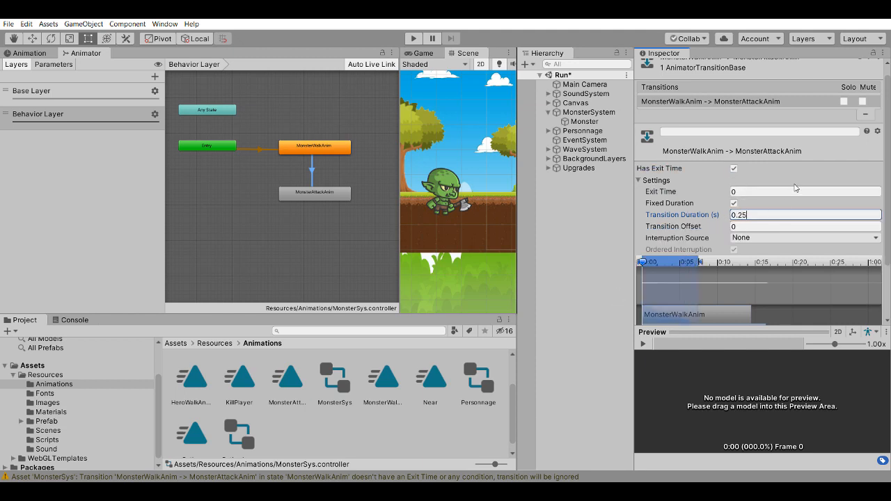
{"action": "left_click", "coordinate": [733, 169]}
Step: Add a condition to the MonsterWalkAnim to MonsterAttackAnim transition requiring State to be Greater than 1
{"action": "scroll", "coordinate": [735, 174], "scroll_direction": "down", "scroll_amount": 3}
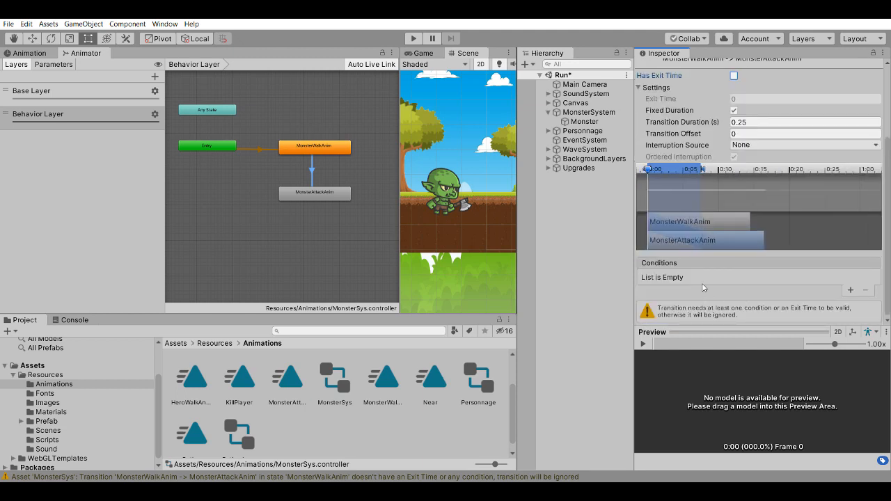
{"action": "left_click", "coordinate": [851, 289]}
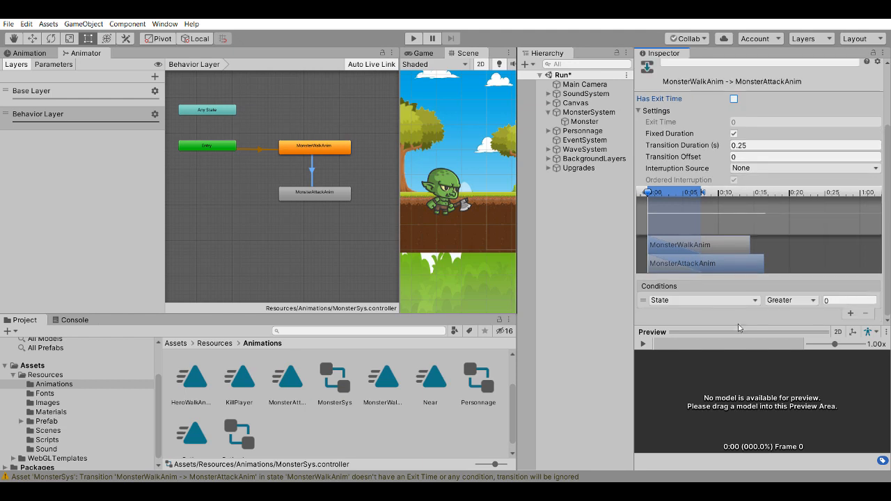
{"action": "left_click", "coordinate": [832, 300]}
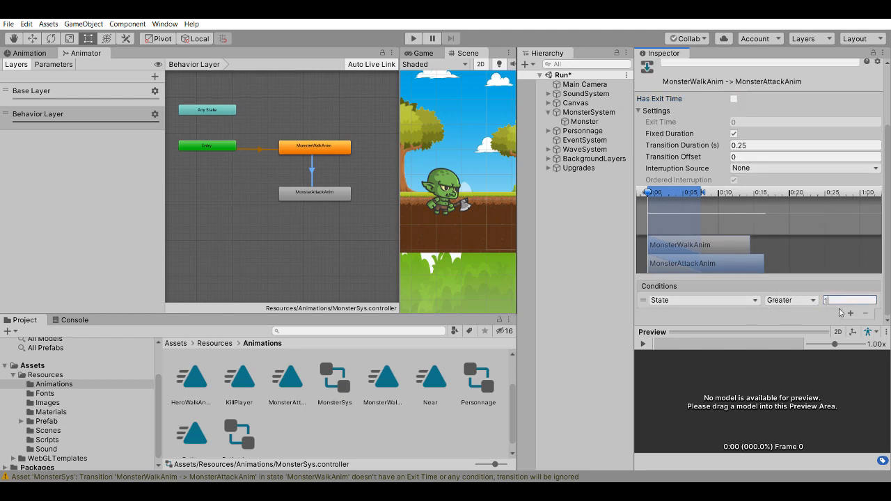
{"action": "left_click", "coordinate": [304, 149]}
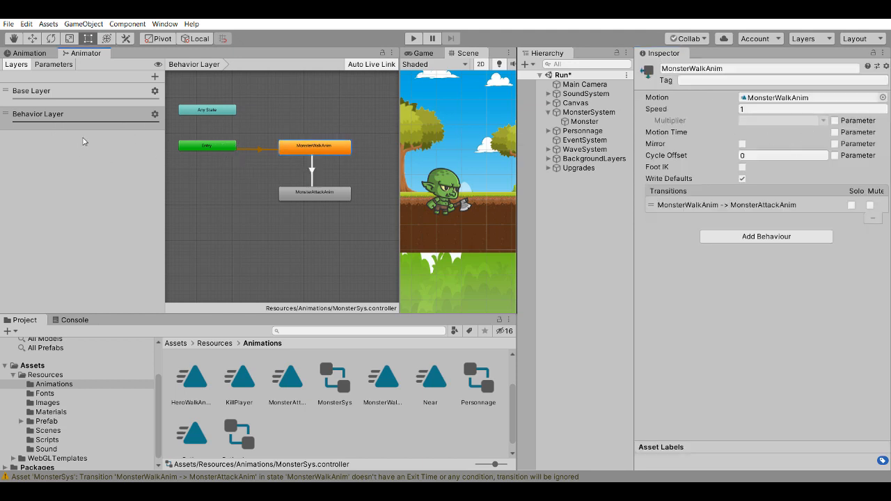
Step: Set the Behavior Layer's blending mode to Additive
{"action": "left_click", "coordinate": [153, 114]}
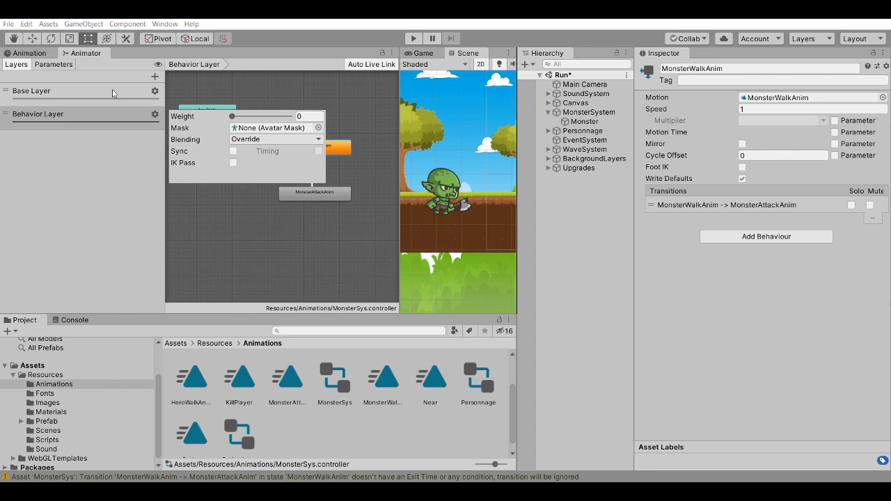
{"action": "left_click", "coordinate": [42, 91]}
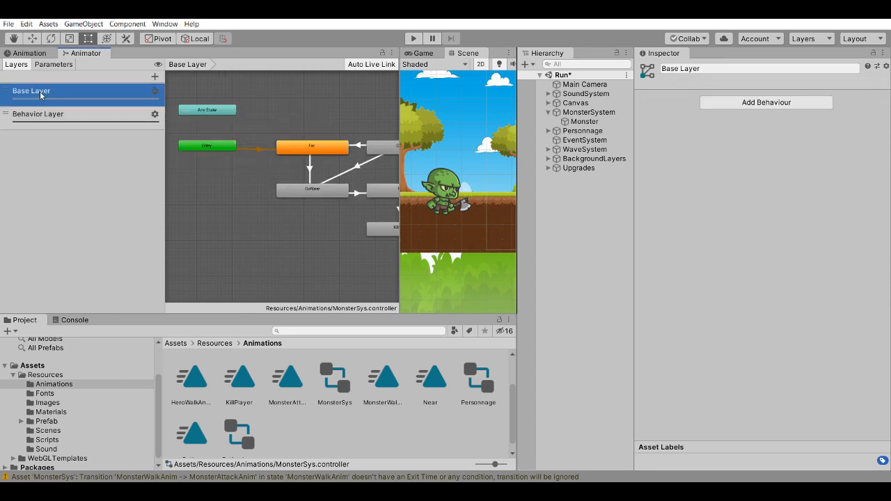
{"action": "left_click", "coordinate": [136, 116]}
{"action": "left_click", "coordinate": [155, 115]}
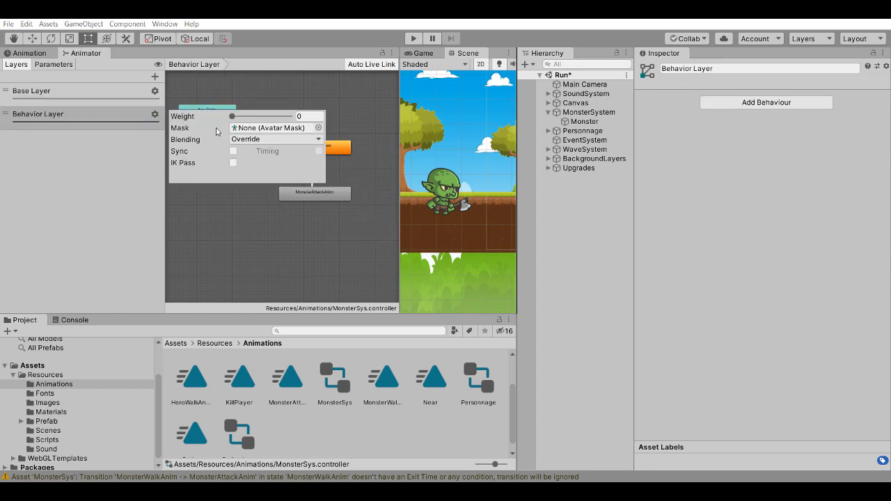
{"action": "left_click", "coordinate": [253, 139]}
{"action": "left_click", "coordinate": [252, 163]}
Step: Compare the Base Layer with the Behavior Layer and raise the Behavior Layer's weight to its maximum
{"action": "left_click", "coordinate": [79, 96]}
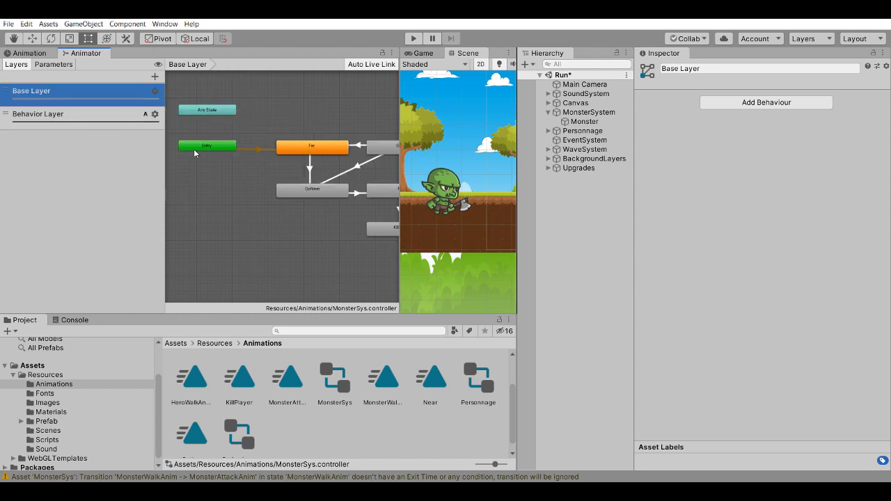
{"action": "left_click", "coordinate": [119, 120]}
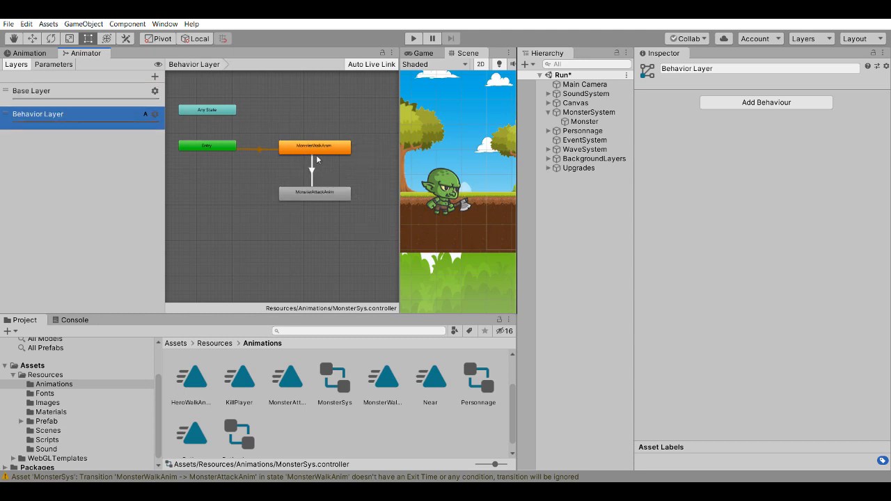
{"action": "left_click", "coordinate": [155, 114]}
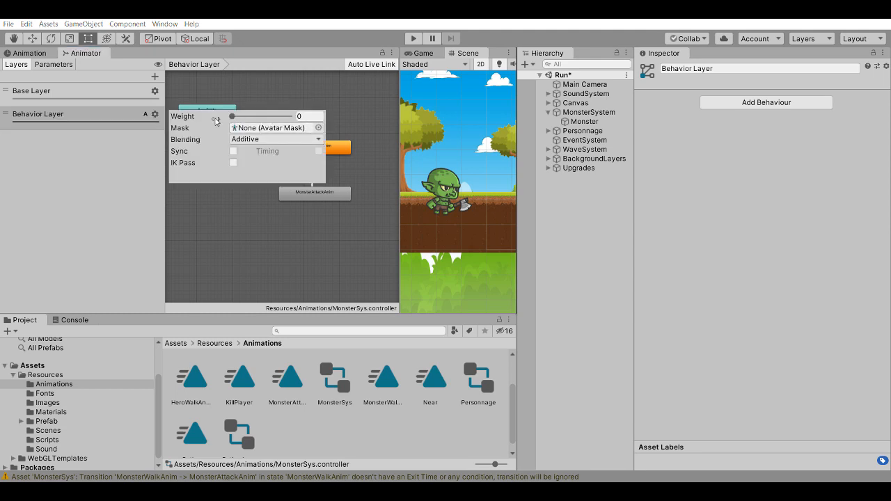
{"action": "left_click_drag", "start_coordinate": [232, 117], "coordinate": [319, 121]}
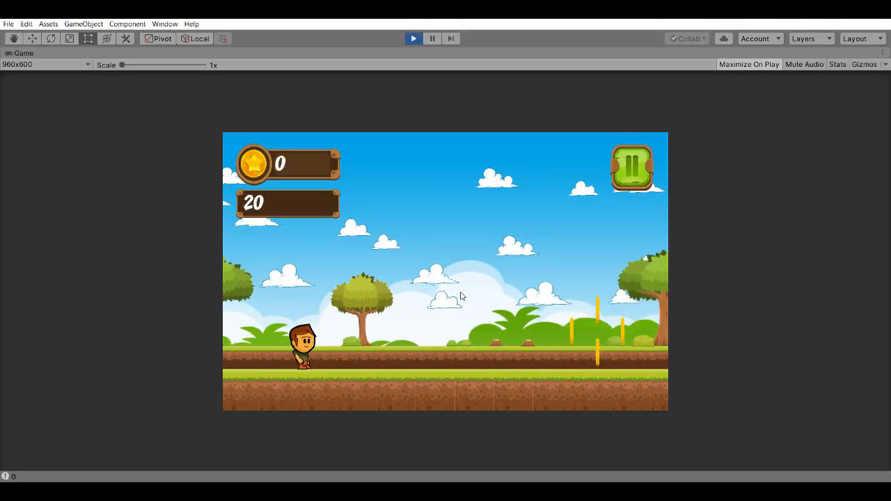
Step: Playtest the game until the monster catches the hero to check its attack animation, and stop play mode
{"action": "key", "text": "space"}
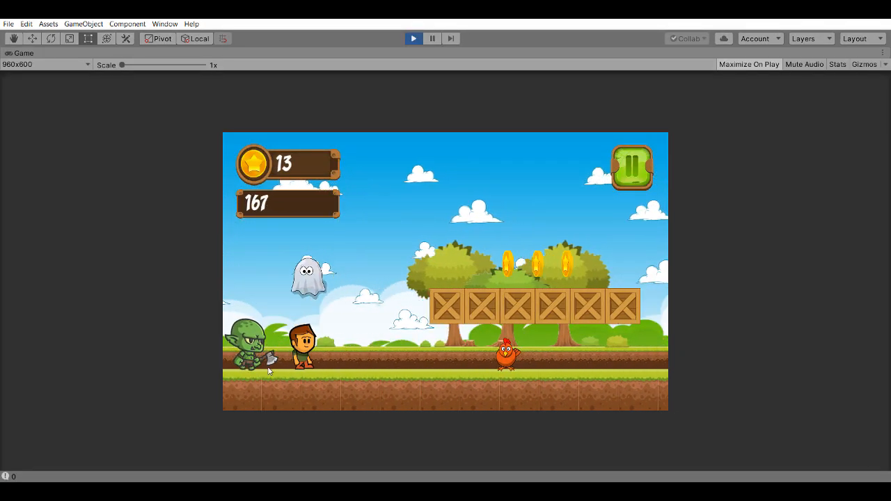
{"action": "key", "text": "space"}
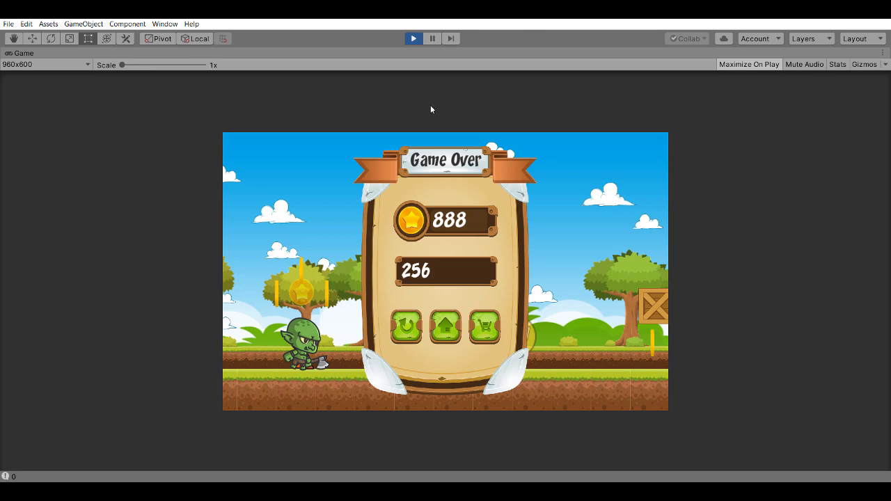
{"action": "left_click", "coordinate": [413, 39]}
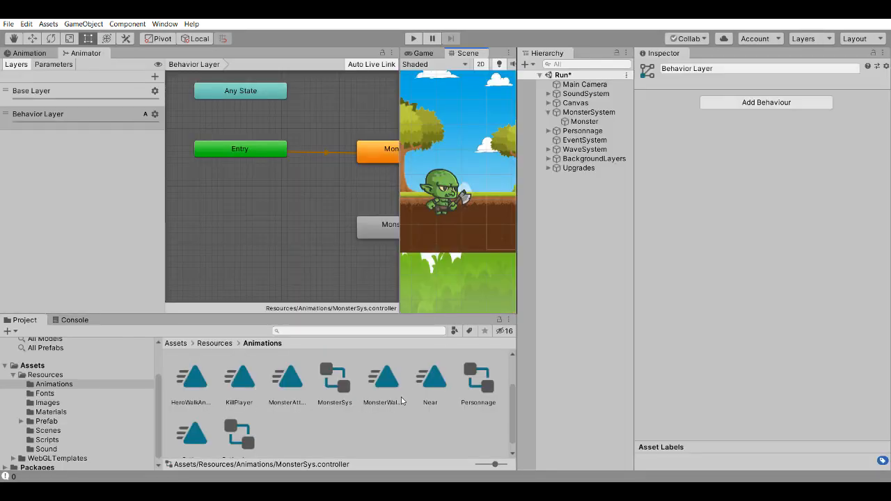
Step: Turn off Loop Time for the MonsterAttackAnim clip
{"action": "left_click", "coordinate": [292, 395]}
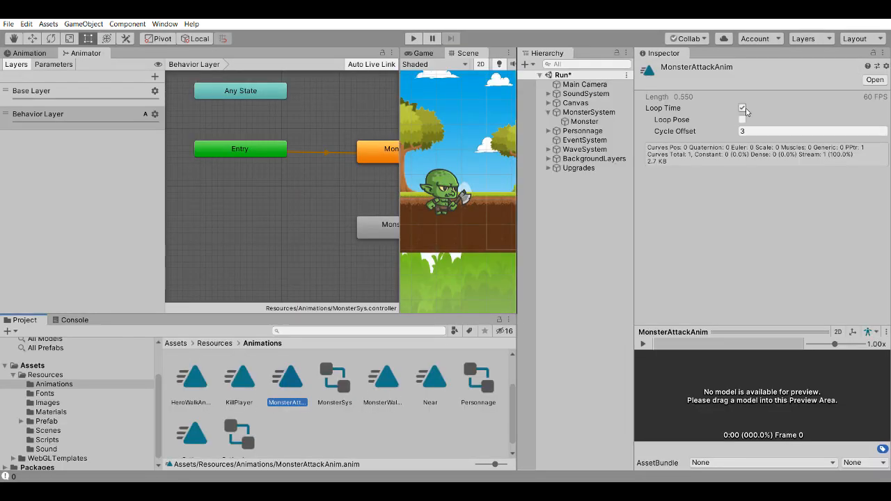
{"action": "left_click", "coordinate": [742, 109]}
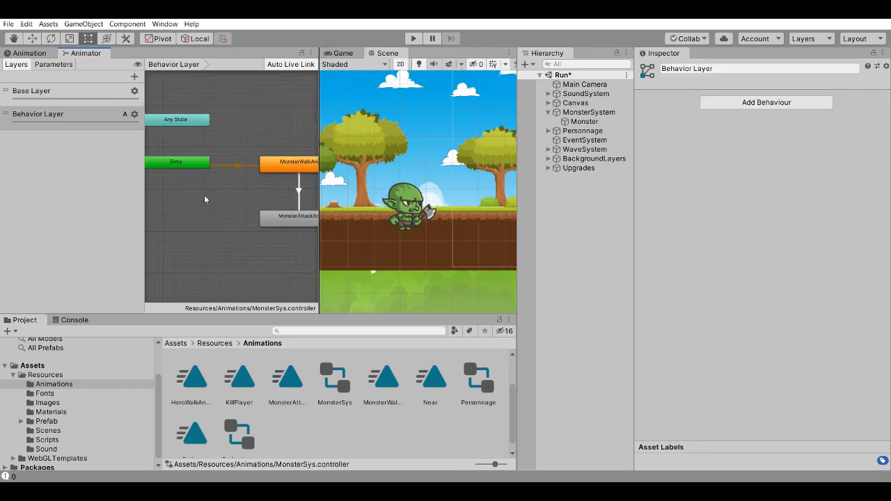
Step: Switch from the Animator to the Animation window and widen the Scene view to show the monster and the hero
{"action": "mouse_move", "coordinate": [204, 196]}
{"action": "middle_mouse_down"}
{"action": "mouse_move", "coordinate": [156, 191]}
{"action": "mouse_move", "coordinate": [198, 183]}
{"action": "middle_mouse_up"}
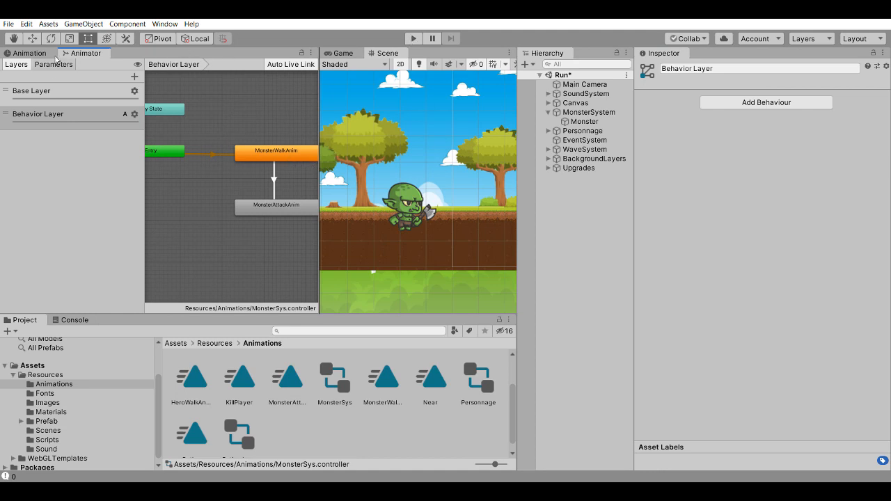
{"action": "left_click", "coordinate": [29, 53]}
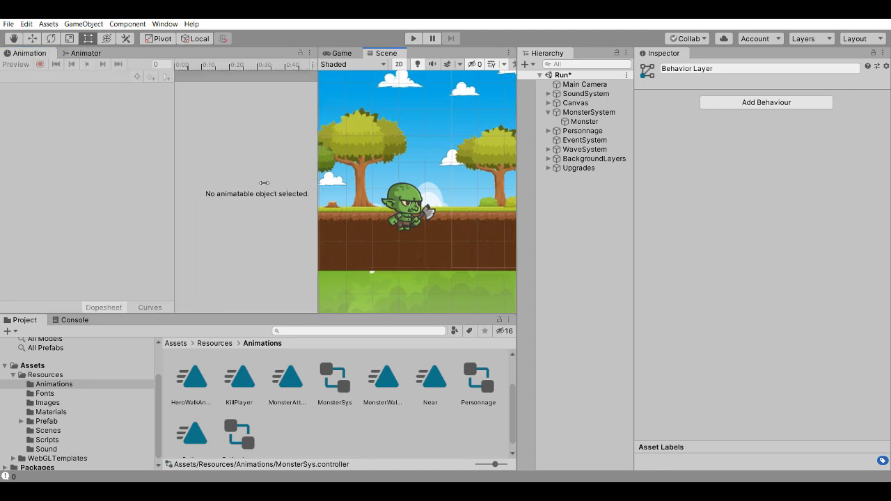
{"action": "left_click_drag", "start_coordinate": [319, 195], "coordinate": [167, 195]}
{"action": "middle_click_drag", "start_coordinate": [403, 191], "coordinate": [308, 227]}
{"action": "scroll", "coordinate": [308, 227], "scroll_direction": "down", "scroll_amount": 4}
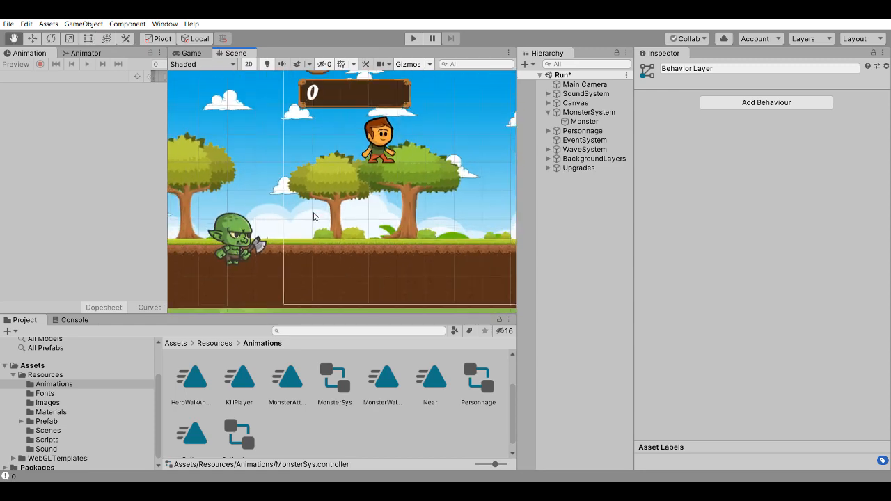
Step: Playtest the run again, making the hero jump past the gaps and obstacles, and stop play mode
{"action": "left_click", "coordinate": [412, 38]}
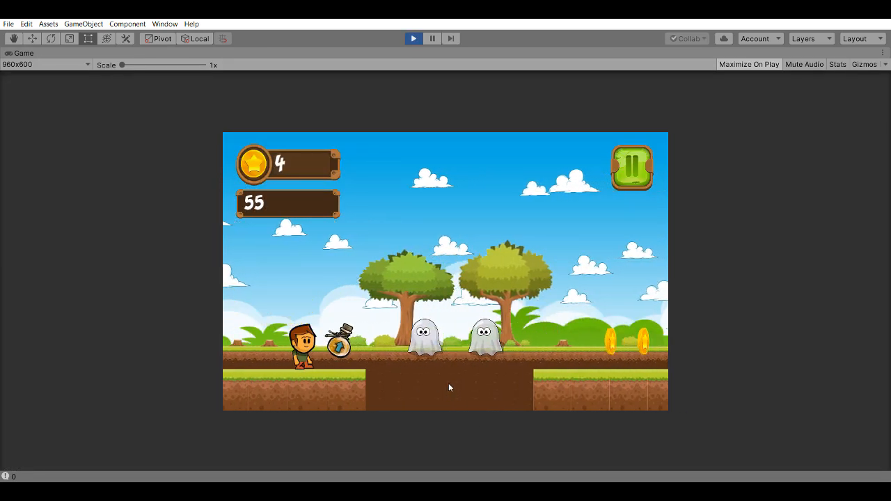
{"action": "left_click", "coordinate": [449, 388]}
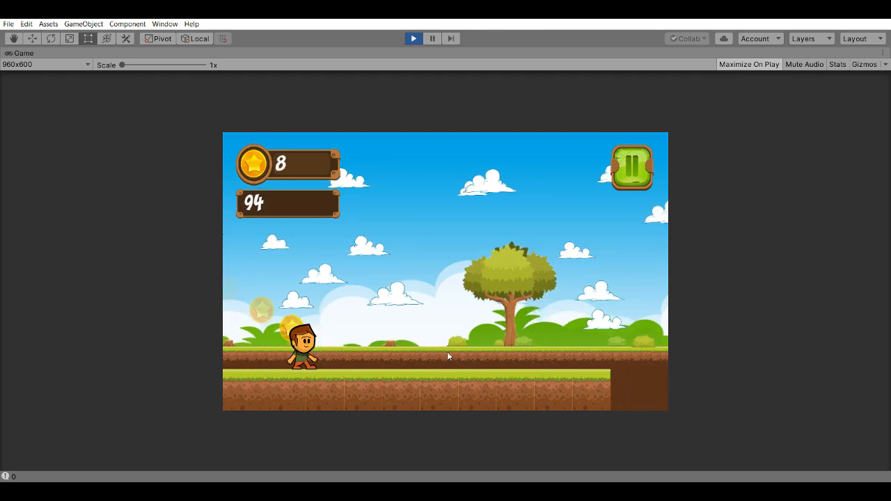
{"action": "left_click", "coordinate": [503, 318]}
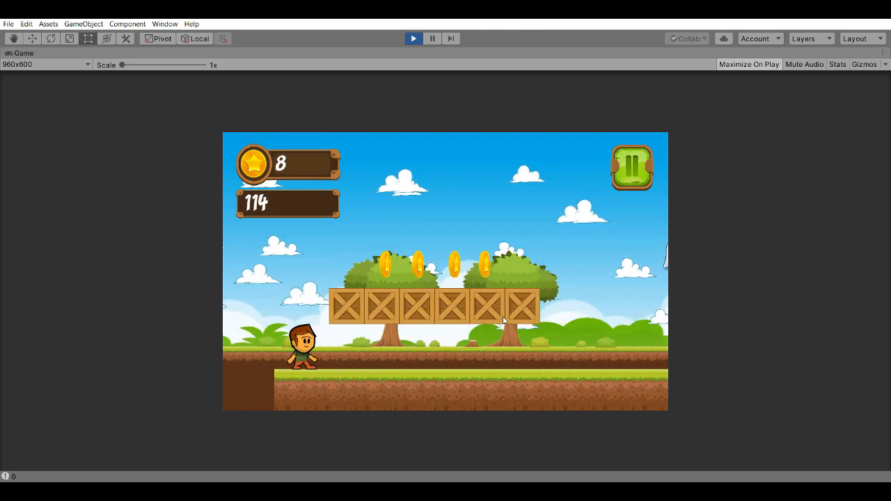
{"action": "left_click", "coordinate": [503, 320]}
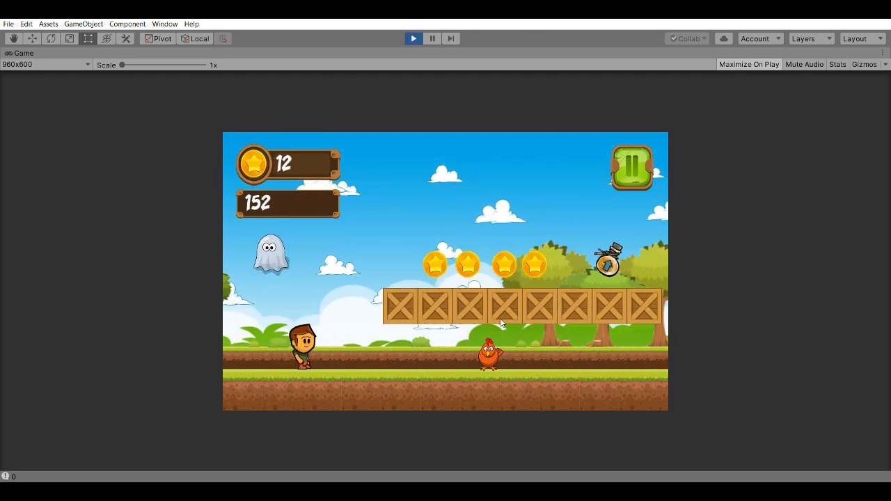
{"action": "left_click", "coordinate": [502, 322]}
{"action": "left_click", "coordinate": [501, 322]}
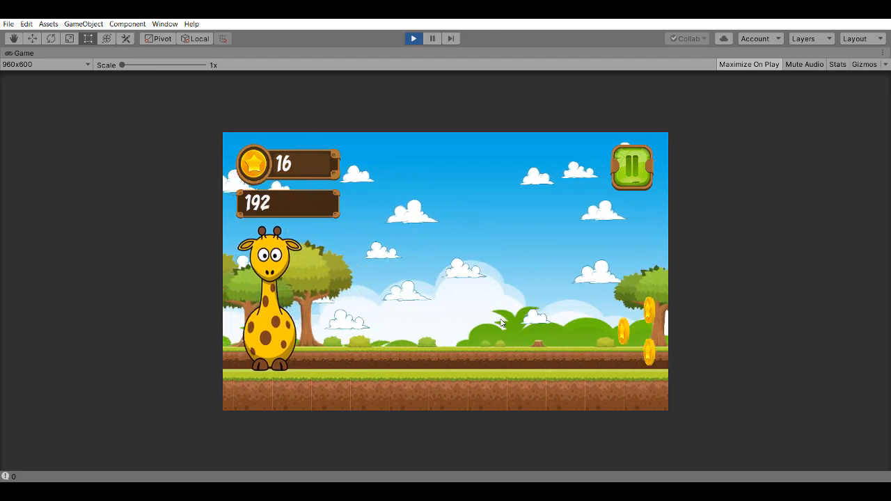
{"action": "left_click", "coordinate": [433, 272]}
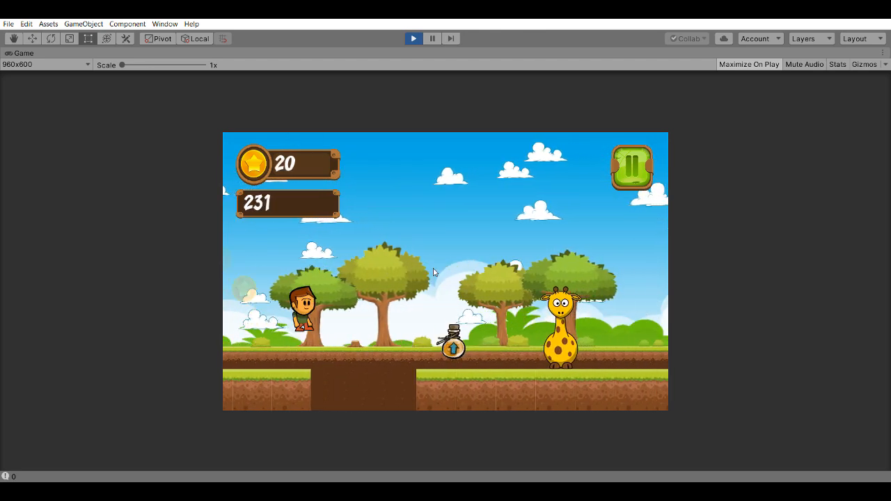
{"action": "left_click", "coordinate": [433, 272]}
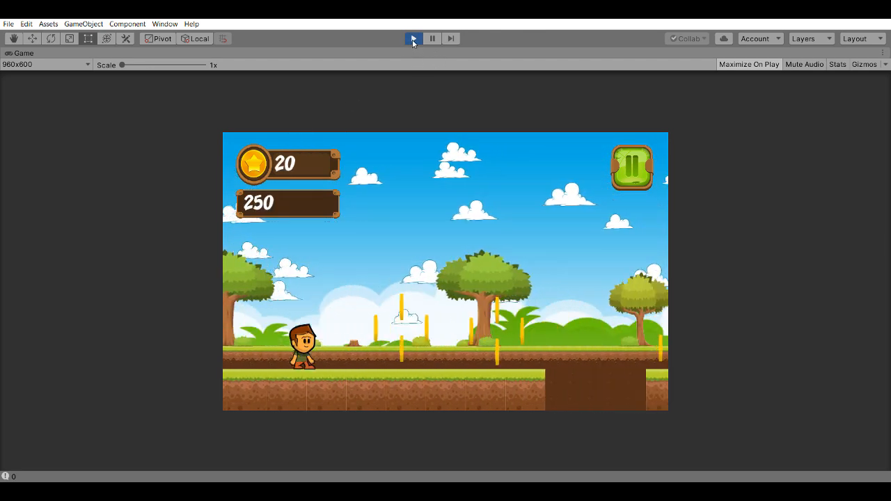
{"action": "left_click", "coordinate": [412, 39]}
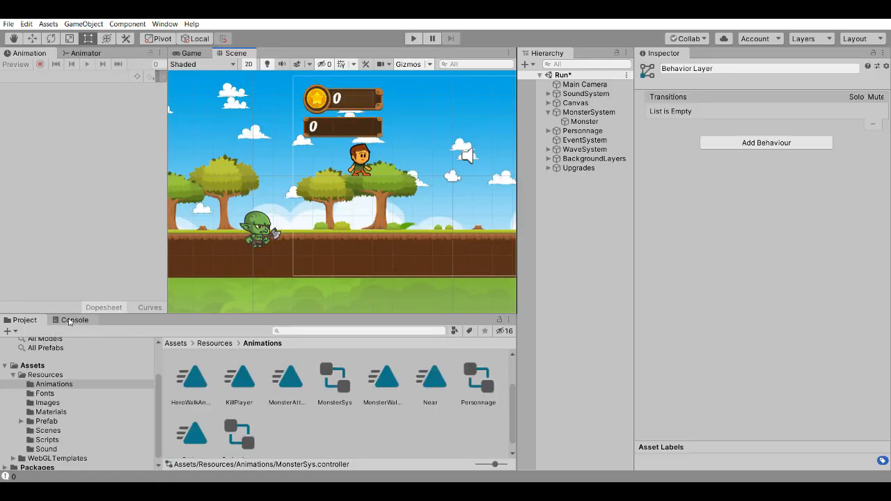
Step: Open the Chicken prefab for editing and add an empty child object named Body under its root
{"action": "left_click", "coordinate": [48, 422]}
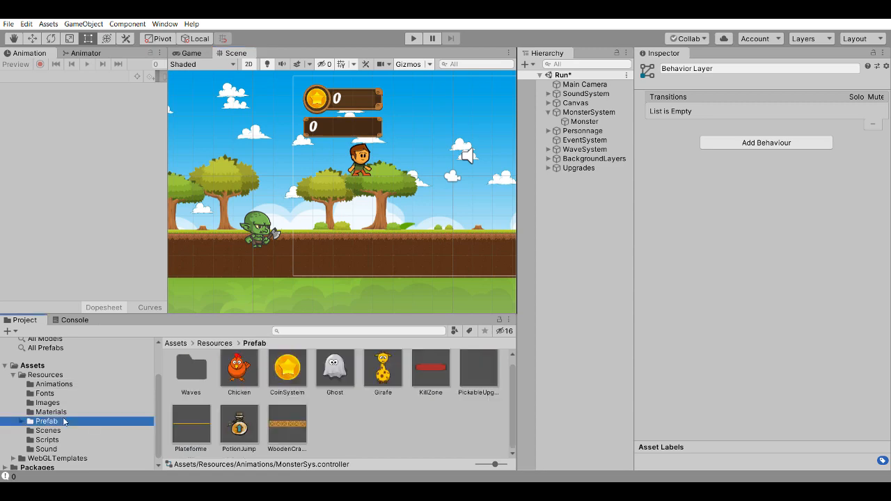
{"action": "left_click", "coordinate": [245, 382]}
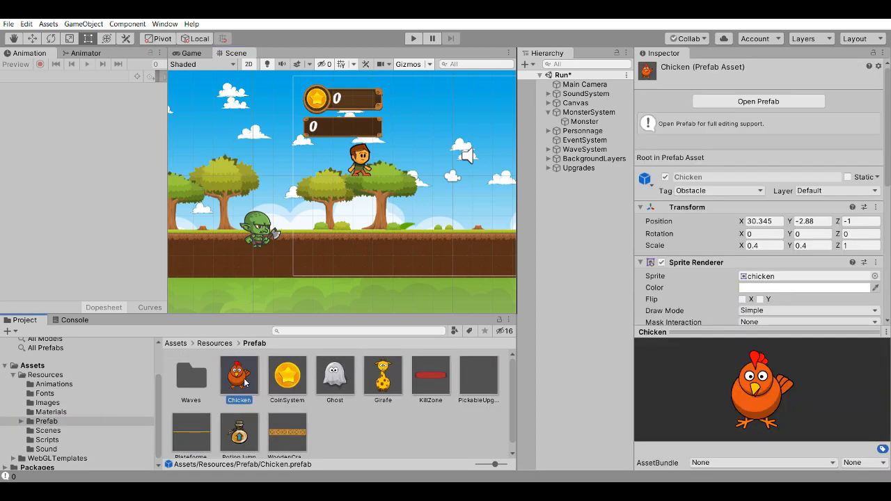
{"action": "double_click", "coordinate": [245, 381]}
{"action": "left_click", "coordinate": [567, 90]}
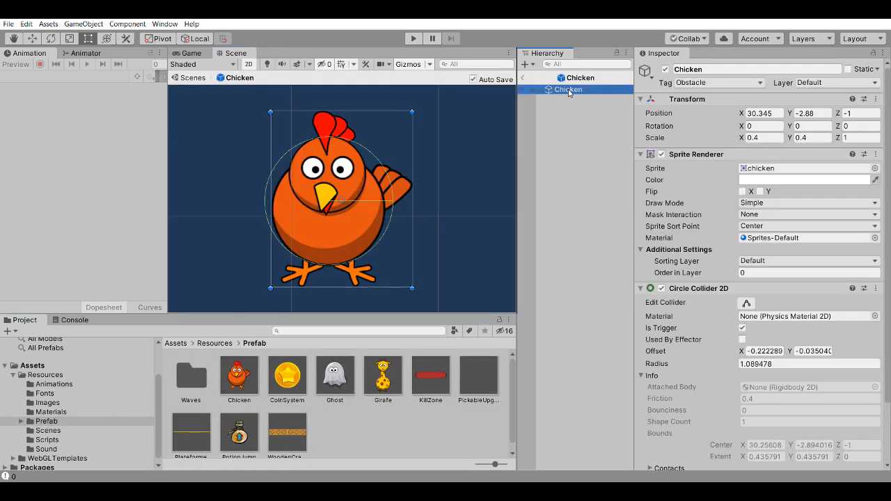
{"action": "right_click", "coordinate": [567, 91]}
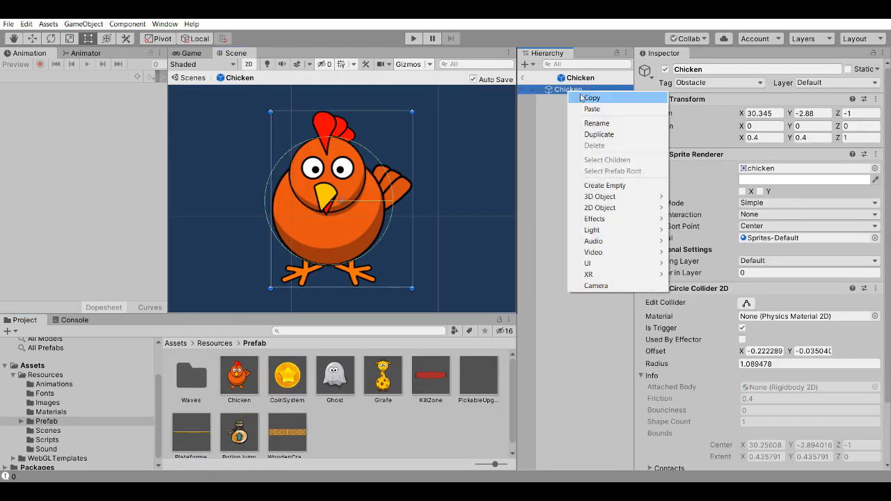
{"action": "left_click", "coordinate": [618, 185]}
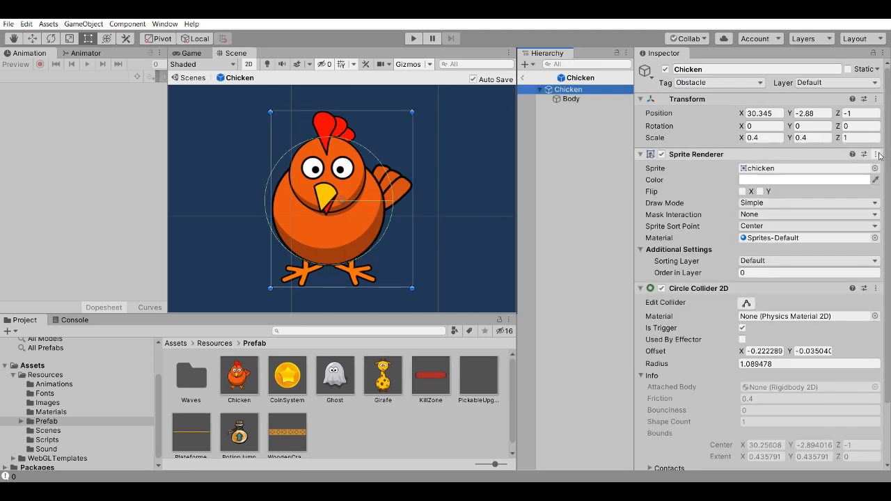
{"action": "left_click", "coordinate": [876, 153]}
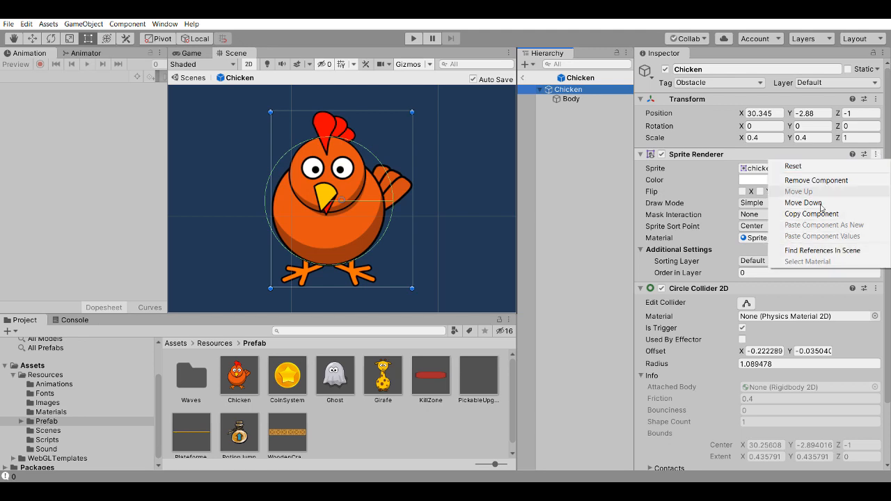
{"action": "left_click", "coordinate": [588, 127]}
{"action": "left_click", "coordinate": [571, 99]}
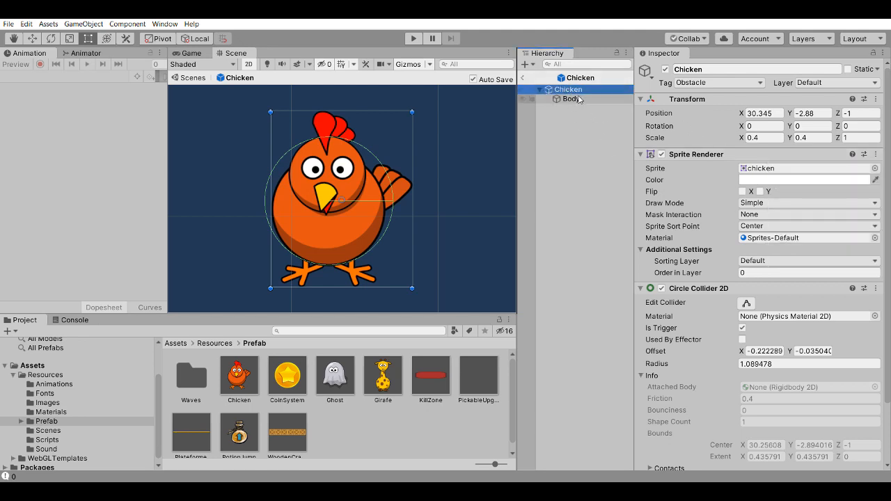
{"action": "left_click", "coordinate": [568, 89]}
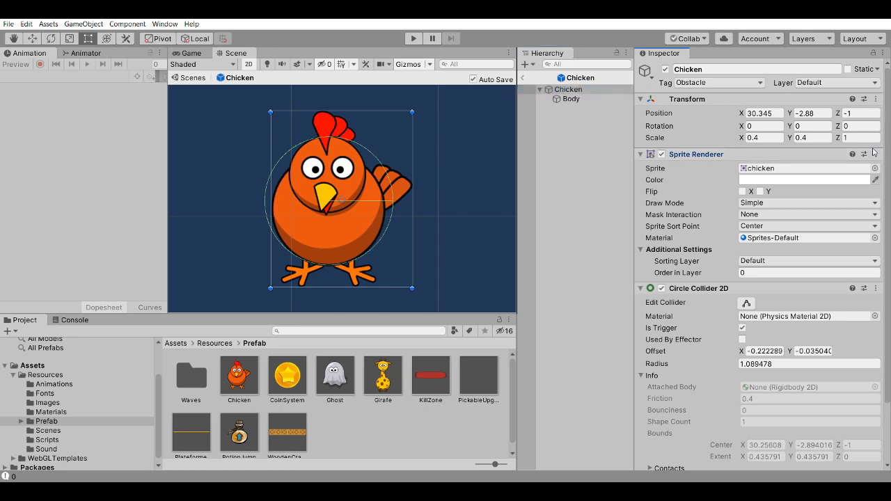
Step: Copy the Chicken root's Sprite Renderer and paste it as a new component on its Body child
{"action": "left_click", "coordinate": [882, 155]}
{"action": "left_click", "coordinate": [884, 154]}
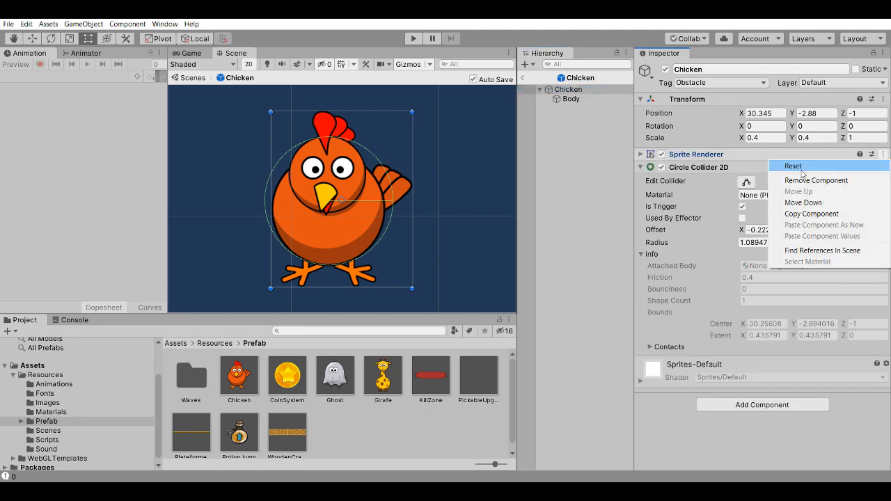
{"action": "left_click", "coordinate": [801, 214]}
{"action": "left_click", "coordinate": [571, 98]}
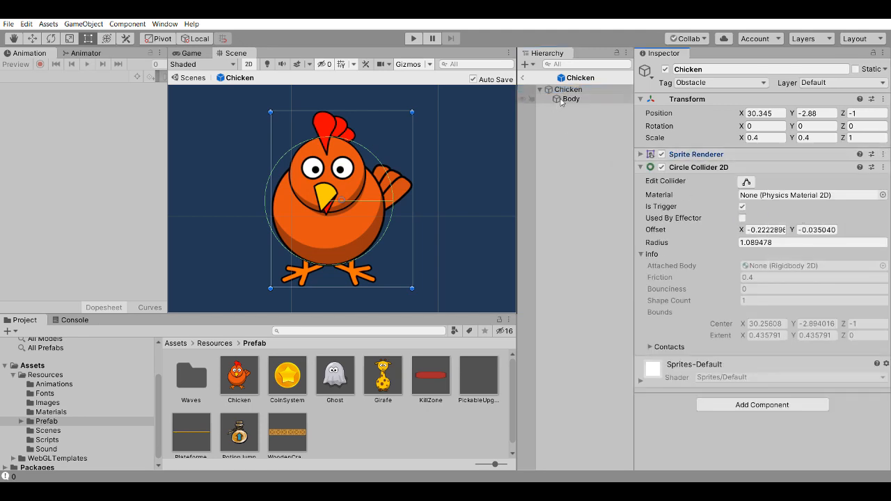
{"action": "left_click", "coordinate": [884, 100]}
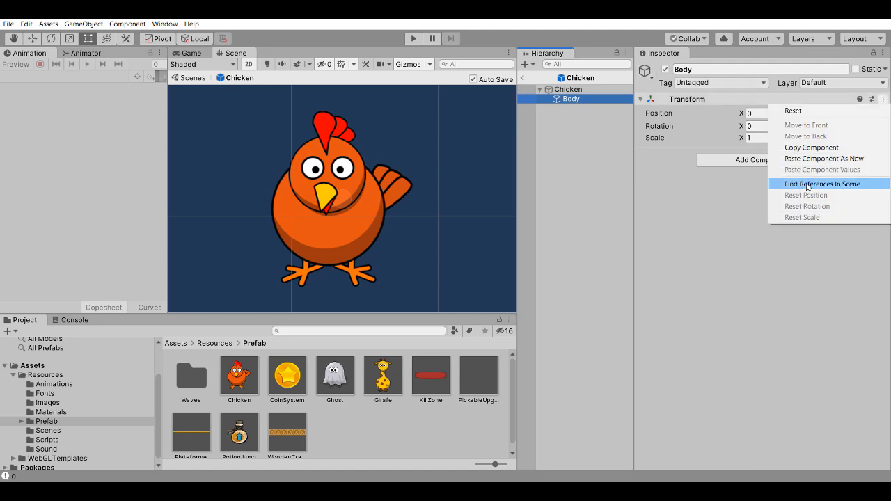
{"action": "left_click", "coordinate": [820, 159]}
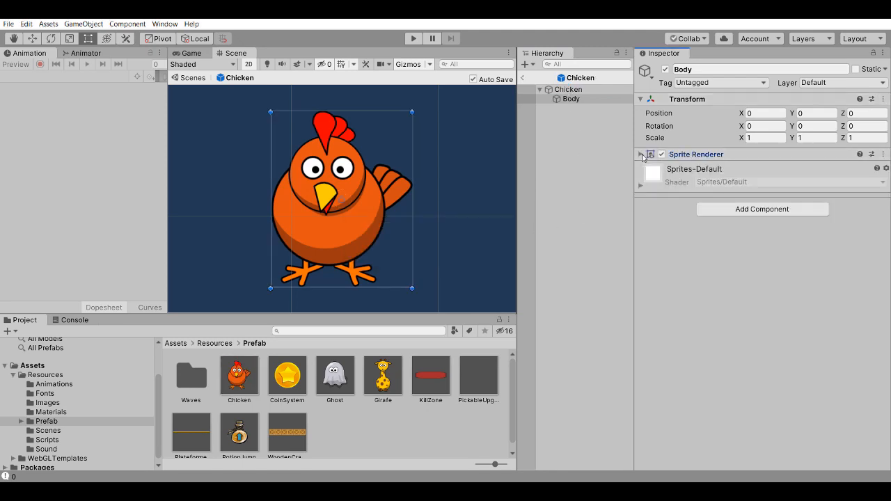
{"action": "left_click", "coordinate": [660, 154]}
Step: Copy the Chicken root's Circle Collider 2D and paste it as a new component on Body
{"action": "left_click", "coordinate": [568, 89]}
{"action": "scroll", "coordinate": [771, 306], "scroll_direction": "down", "scroll_amount": 3}
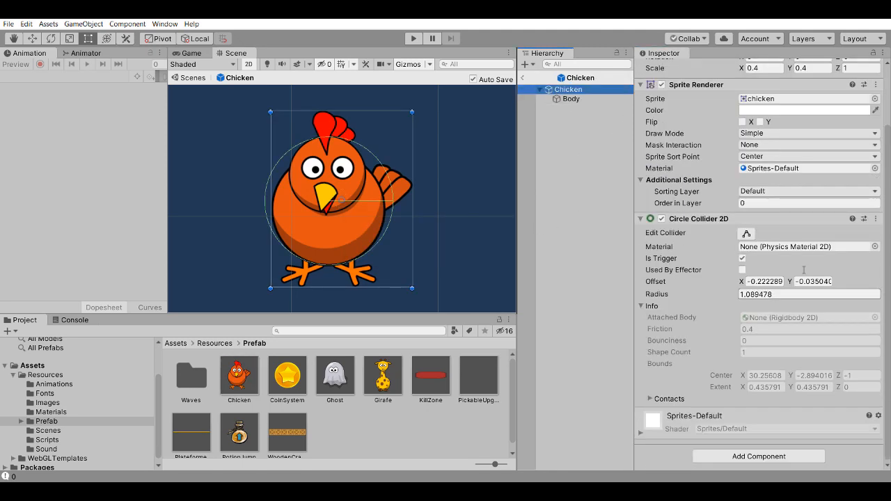
{"action": "left_click", "coordinate": [875, 219]}
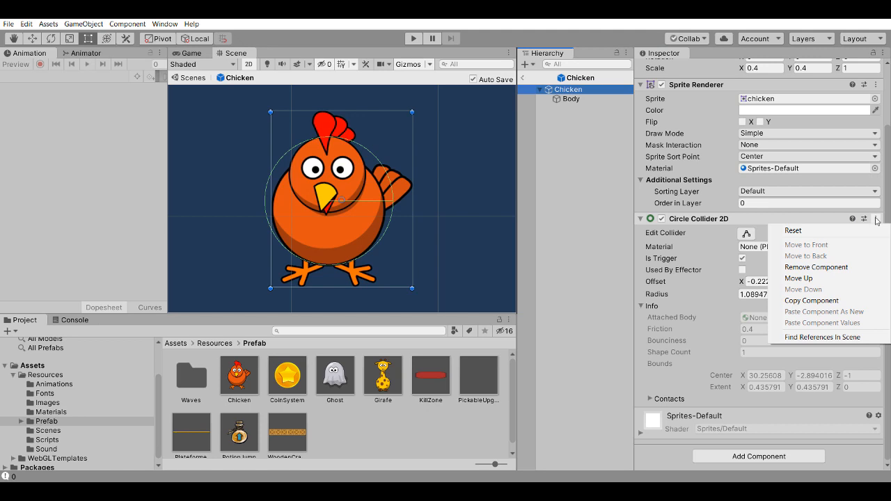
{"action": "left_click", "coordinate": [845, 301]}
{"action": "left_click", "coordinate": [570, 99]}
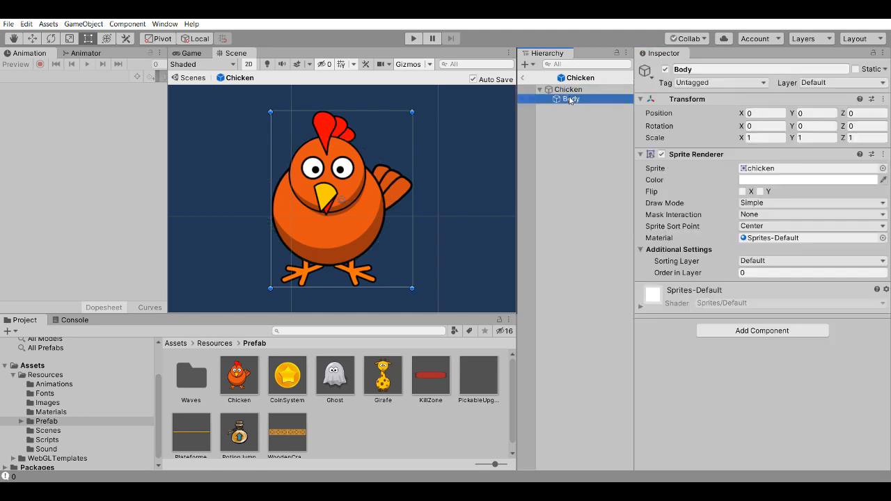
{"action": "left_click", "coordinate": [883, 99]}
{"action": "left_click", "coordinate": [821, 159]}
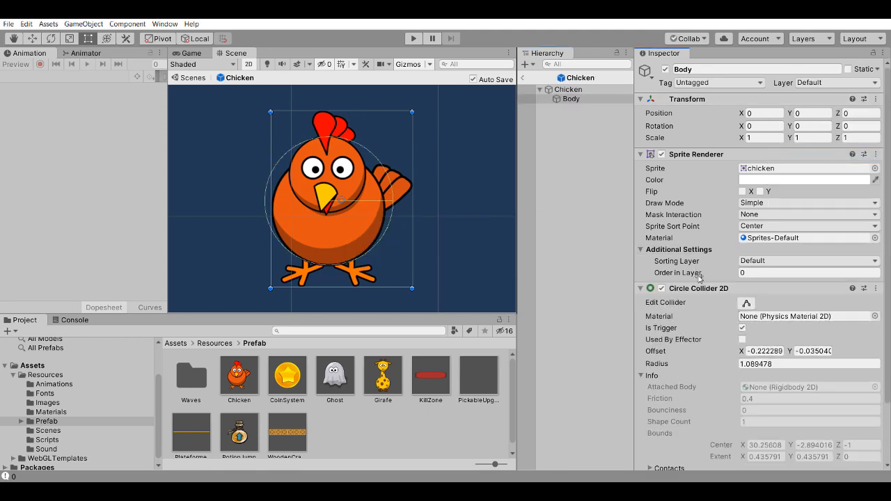
Step: Remove the Sprite Renderer and Circle Collider 2D from the Chicken root, leaving Body's components in place
{"action": "left_click", "coordinate": [579, 89]}
{"action": "scroll", "coordinate": [768, 210], "scroll_direction": "down", "scroll_amount": 3}
{"action": "scroll", "coordinate": [801, 202], "scroll_direction": "up", "scroll_amount": 3}
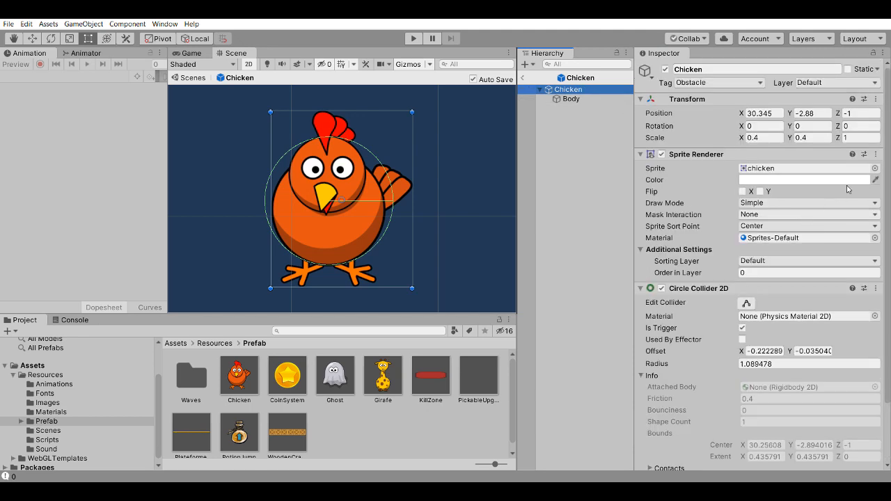
{"action": "left_click", "coordinate": [877, 154]}
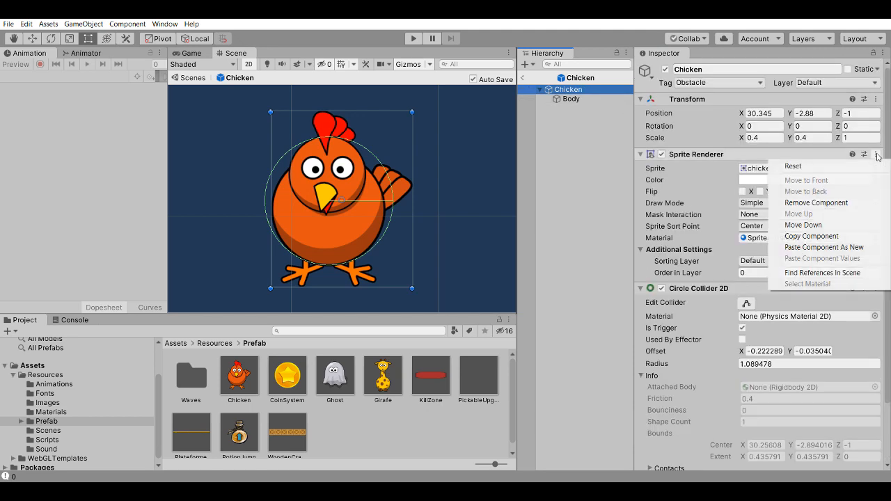
{"action": "left_click", "coordinate": [819, 204]}
{"action": "left_click", "coordinate": [883, 154]}
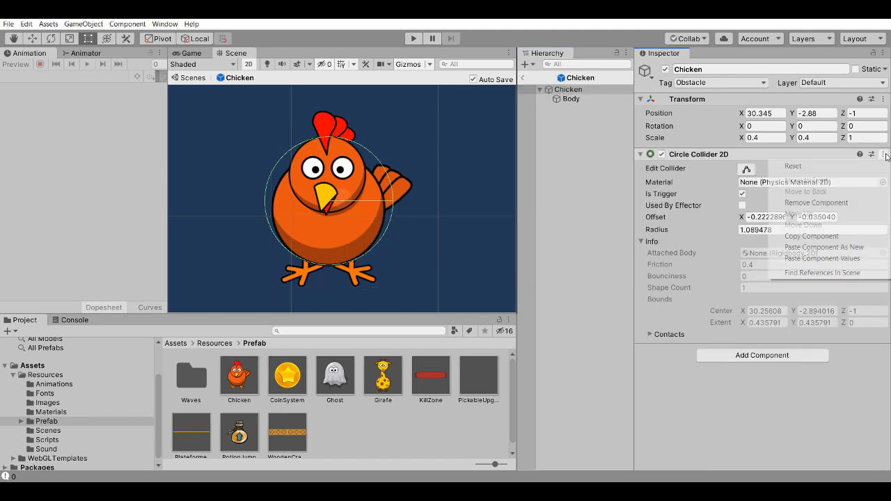
{"action": "left_click", "coordinate": [846, 203]}
{"action": "left_click", "coordinate": [573, 98]}
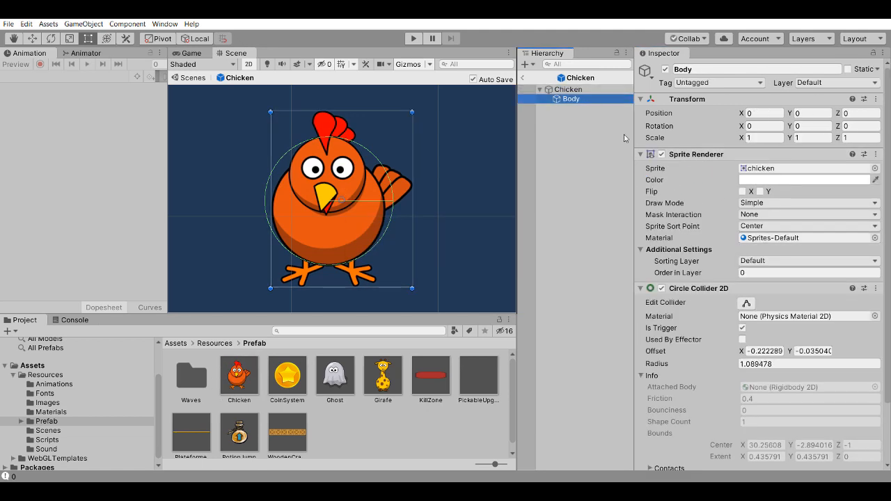
{"action": "left_click", "coordinate": [573, 90]}
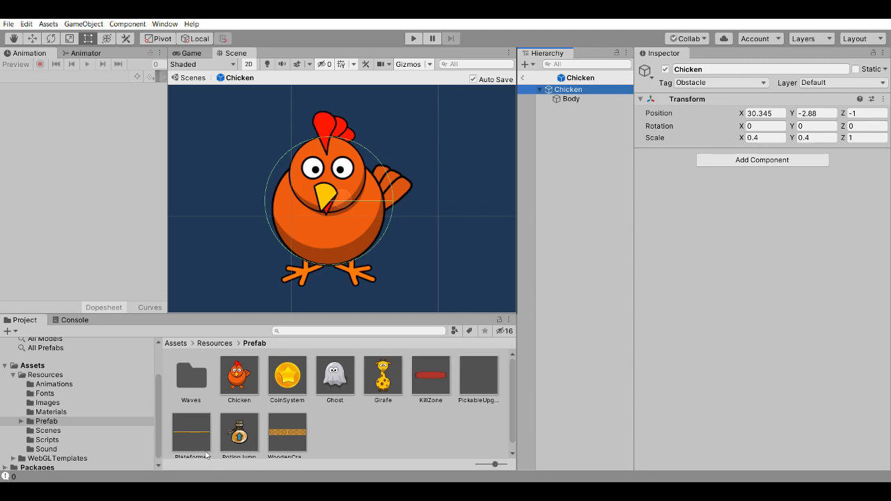
Step: Open the Ghost prefab for editing and add an empty child object named Body under its root
{"action": "left_click", "coordinate": [334, 379]}
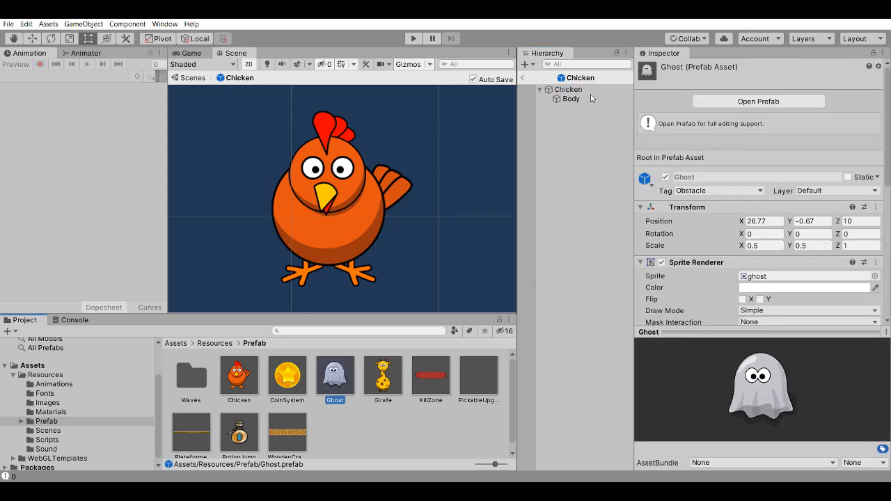
{"action": "right_click", "coordinate": [566, 90]}
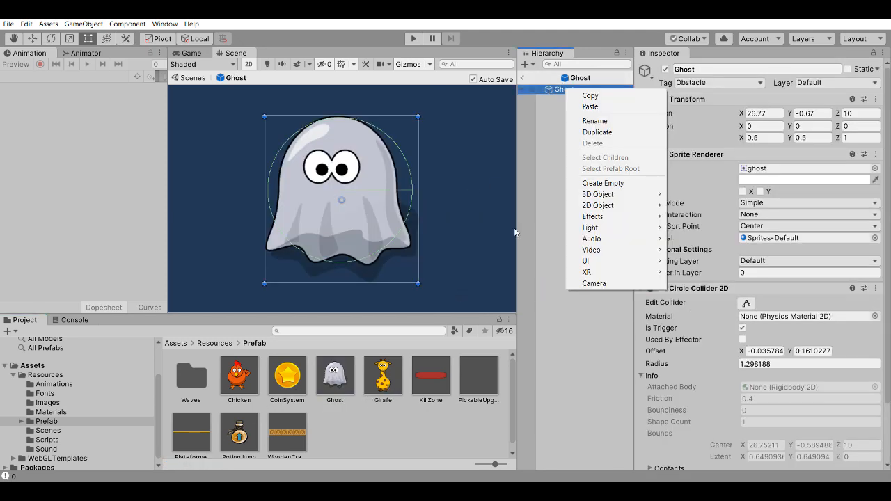
{"action": "left_click", "coordinate": [604, 183]}
{"action": "left_click", "coordinate": [702, 70]}
{"action": "type", "text": "Body"}
Step: Copy the Ghost root's Sprite Renderer and Circle Collider 2D and paste them as new components on its Body child
{"action": "left_click", "coordinate": [563, 90]}
{"action": "left_click", "coordinate": [875, 154]}
{"action": "left_click", "coordinate": [811, 237]}
{"action": "left_click", "coordinate": [571, 99]}
{"action": "left_click", "coordinate": [883, 99]}
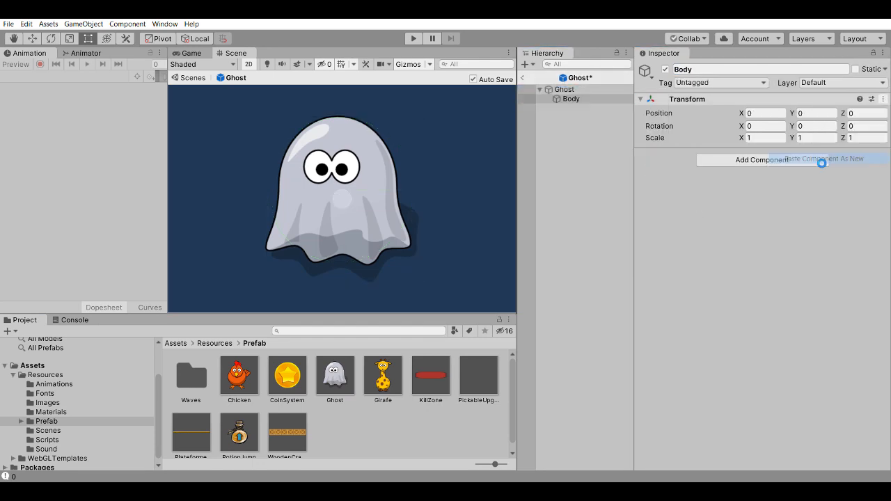
{"action": "left_click", "coordinate": [564, 90]}
{"action": "left_click", "coordinate": [883, 294]}
{"action": "left_click", "coordinate": [812, 371]}
{"action": "left_click", "coordinate": [571, 99]}
Step: Remove the Sprite Renderer and Circle Collider 2D from the Ghost root
{"action": "left_click", "coordinate": [563, 89]}
{"action": "left_click", "coordinate": [883, 155]}
{"action": "left_click", "coordinate": [816, 203]}
{"action": "left_click", "coordinate": [884, 156]}
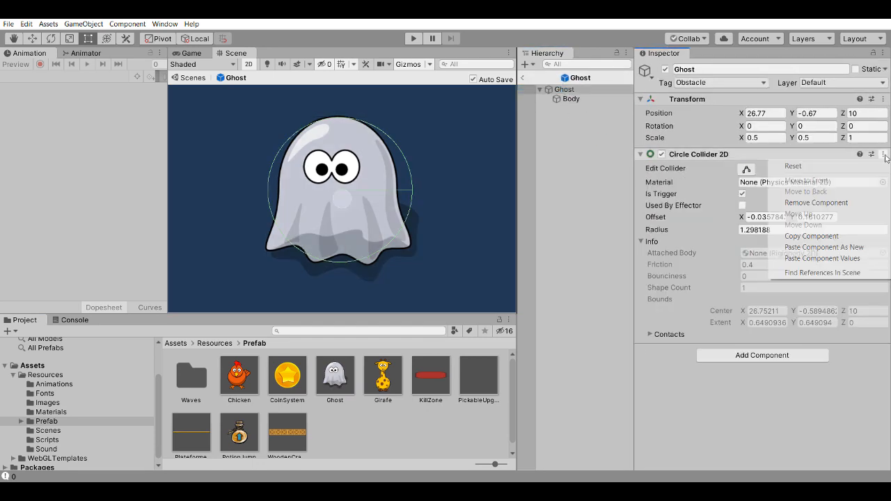
{"action": "left_click", "coordinate": [816, 202]}
Step: Open the Girafe prefab for editing and add an empty child object named Body under its root
{"action": "left_click", "coordinate": [237, 373]}
{"action": "left_click", "coordinate": [381, 375]}
{"action": "double_click", "coordinate": [380, 375]}
{"action": "right_click", "coordinate": [598, 89]}
{"action": "left_click", "coordinate": [639, 183]}
{"action": "left_click", "coordinate": [716, 70]}
{"action": "type", "text": "B"}
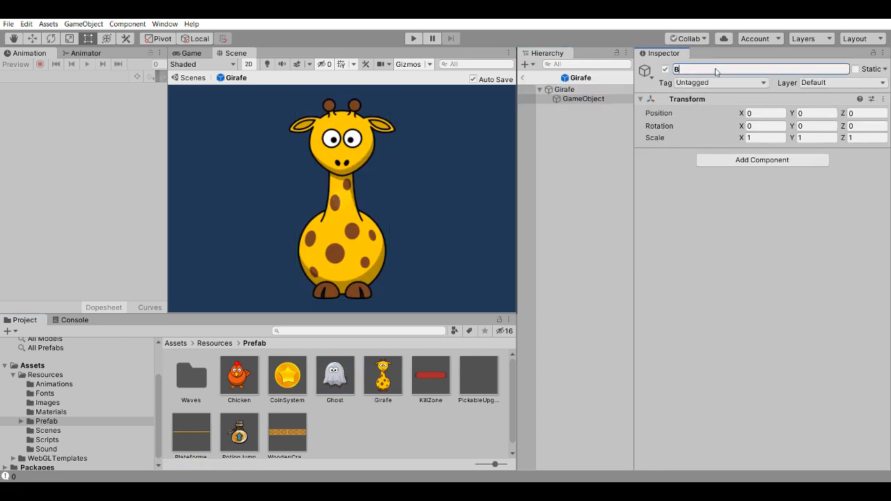
{"action": "type", "text": "ody"}
Step: Copy the Girafe root's Sprite Renderer and Box Collider 2D onto its Body child as new components
{"action": "left_click", "coordinate": [563, 89]}
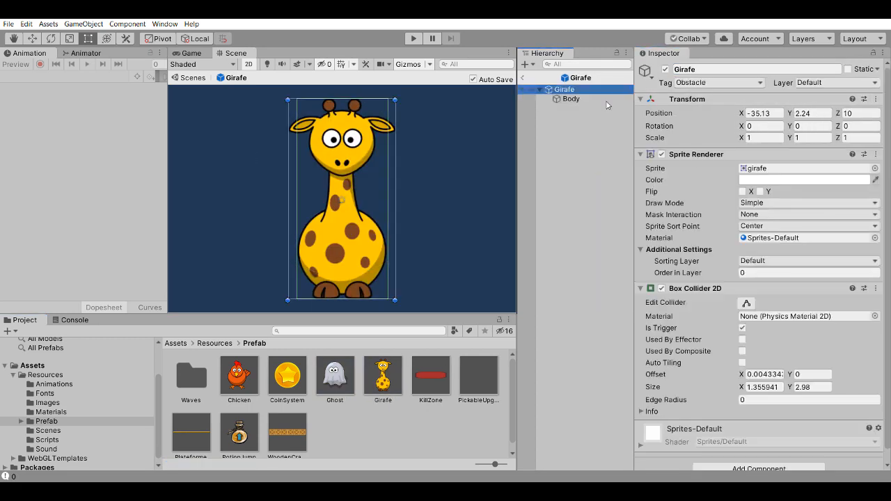
{"action": "left_click", "coordinate": [876, 276]}
{"action": "left_click", "coordinate": [813, 358]}
{"action": "left_click", "coordinate": [571, 99]}
Step: Remove the Sprite Renderer and Box Collider 2D from the Girafe root
{"action": "left_click", "coordinate": [564, 89]}
{"action": "left_click", "coordinate": [875, 154]}
{"action": "left_click", "coordinate": [816, 202]}
{"action": "left_click", "coordinate": [882, 155]}
{"action": "left_click", "coordinate": [817, 202]}
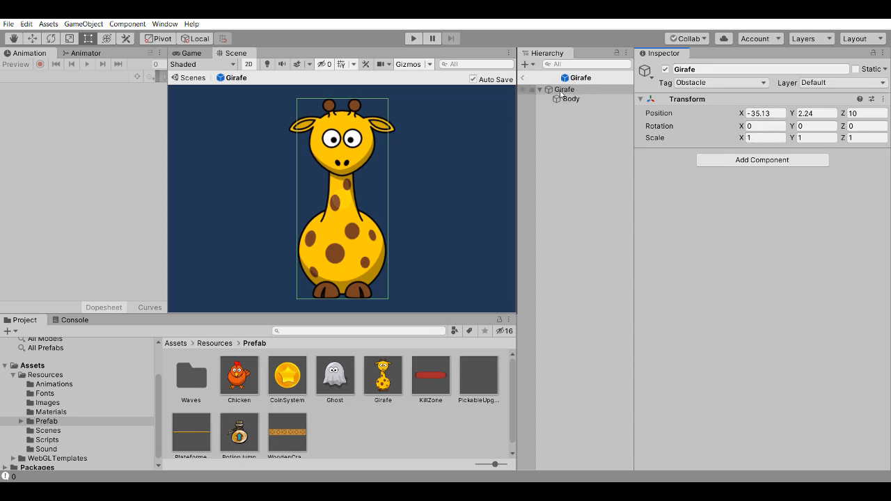
Step: Set the Chicken prefab's X and Y position to 0 and reopen the prefab for editing from the Prefab folder
{"action": "left_click", "coordinate": [336, 375]}
{"action": "left_click", "coordinate": [242, 379]}
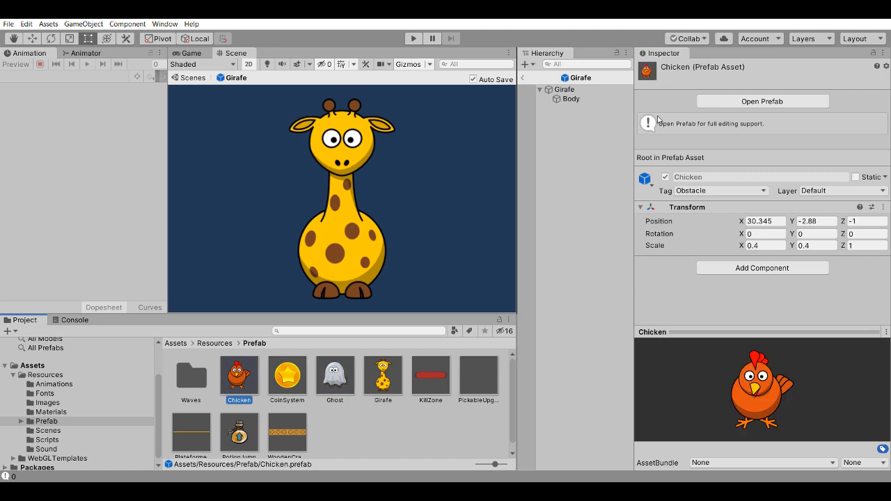
{"action": "left_click", "coordinate": [764, 221]}
{"action": "type", "text": "0"}
{"action": "key", "text": "Tab"}
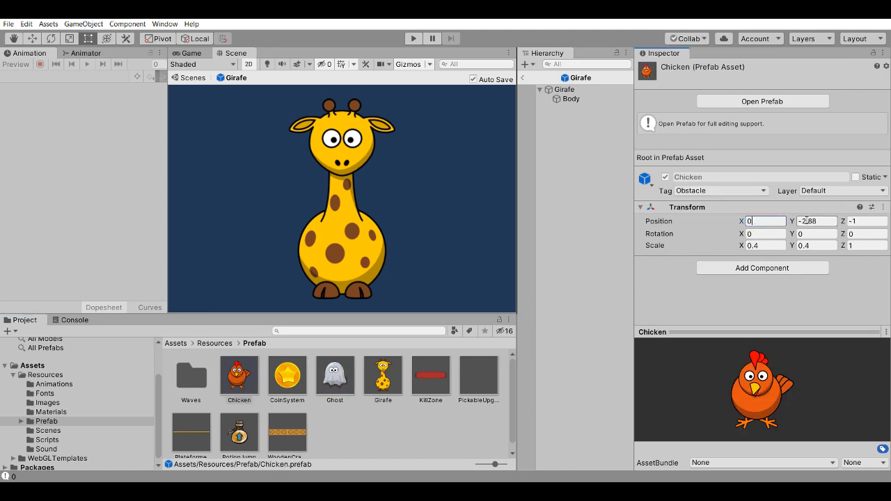
{"action": "type", "text": "0"}
{"action": "left_click", "coordinate": [833, 299]}
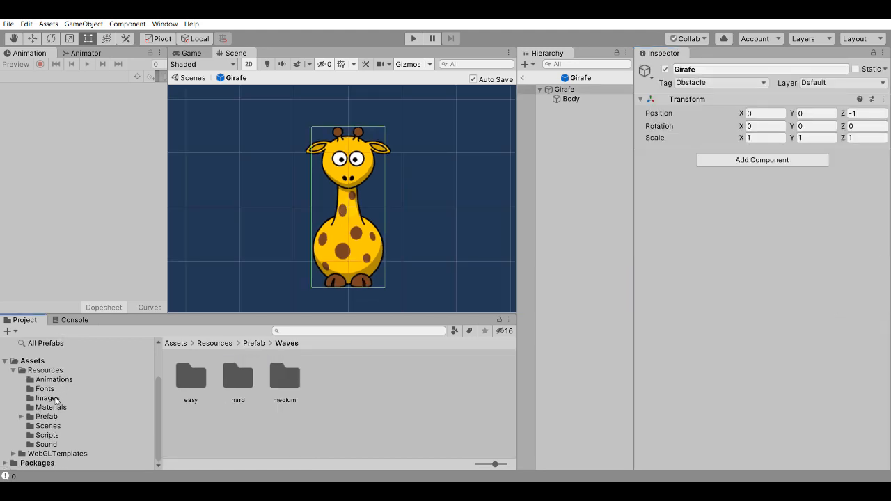
{"action": "left_click", "coordinate": [55, 418]}
{"action": "double_click", "coordinate": [239, 376]}
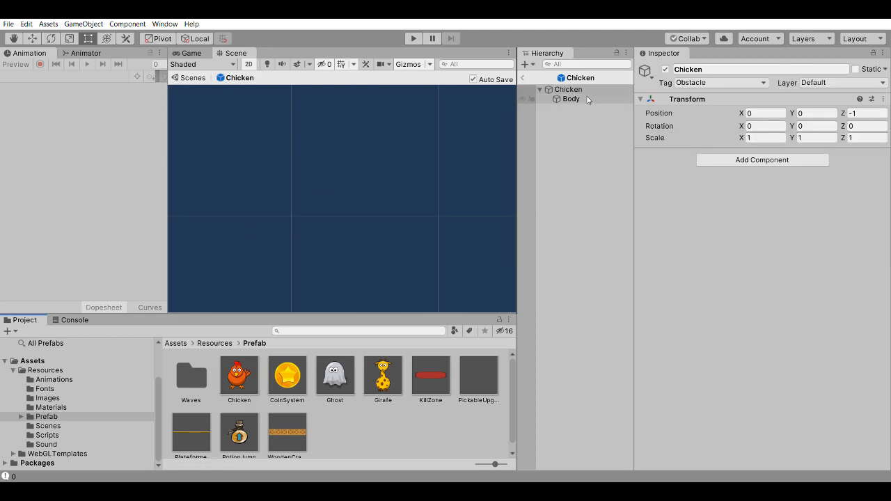
Step: Create an Animator Controller named Obstacle in the Animations folder
{"action": "left_click", "coordinate": [54, 379]}
{"action": "scroll", "coordinate": [391, 394], "scroll_direction": "down", "scroll_amount": 3}
{"action": "right_click", "coordinate": [416, 436]}
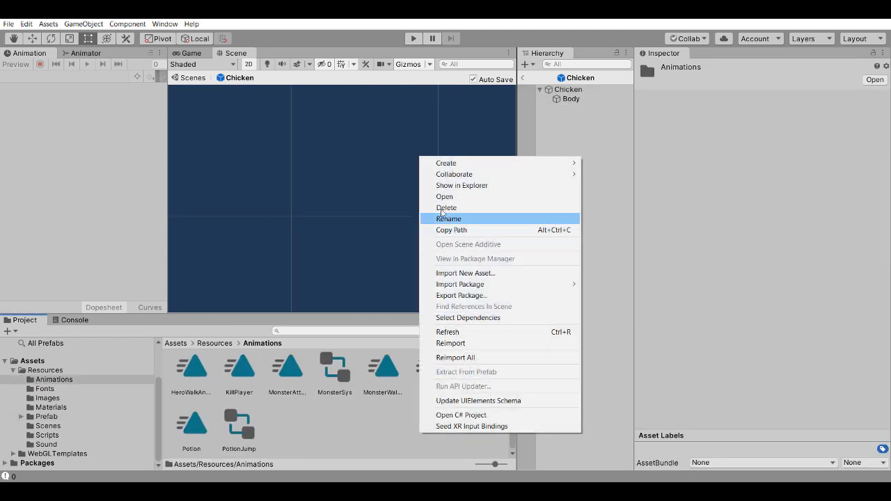
{"action": "mouse_move", "coordinate": [446, 163]}
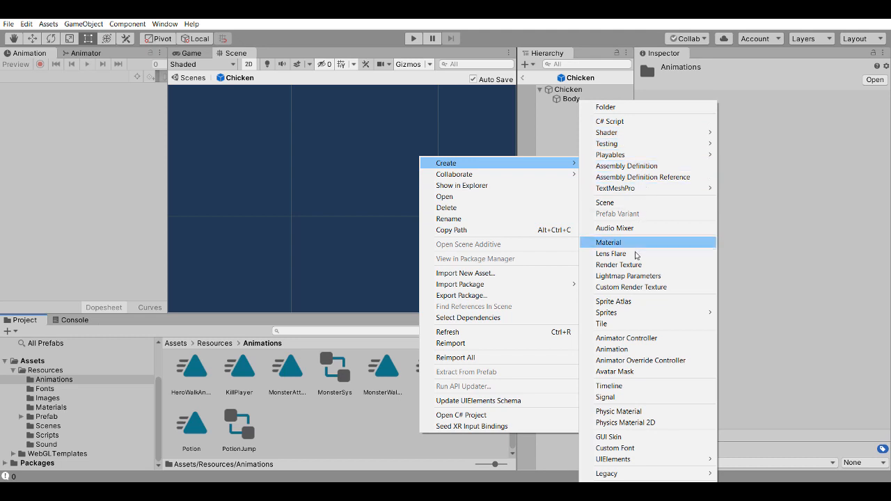
{"action": "left_click", "coordinate": [644, 342]}
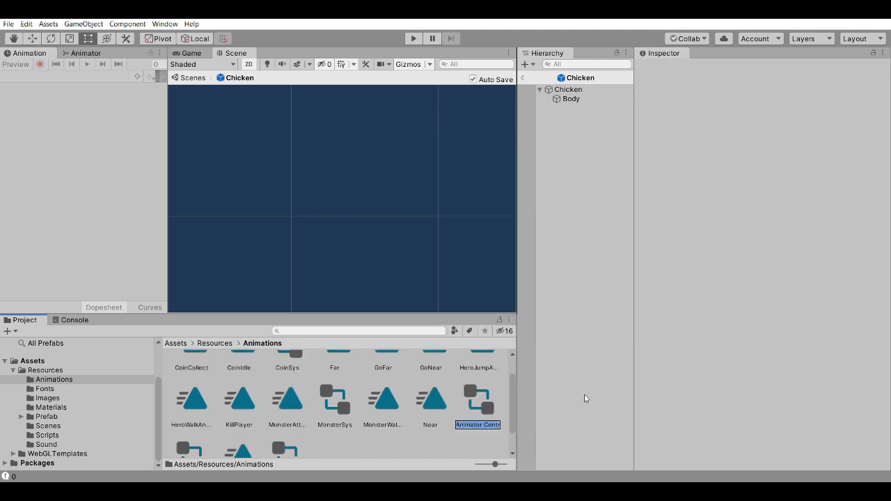
{"action": "type", "text": "Obstacle"}
{"action": "key", "text": "Return"}
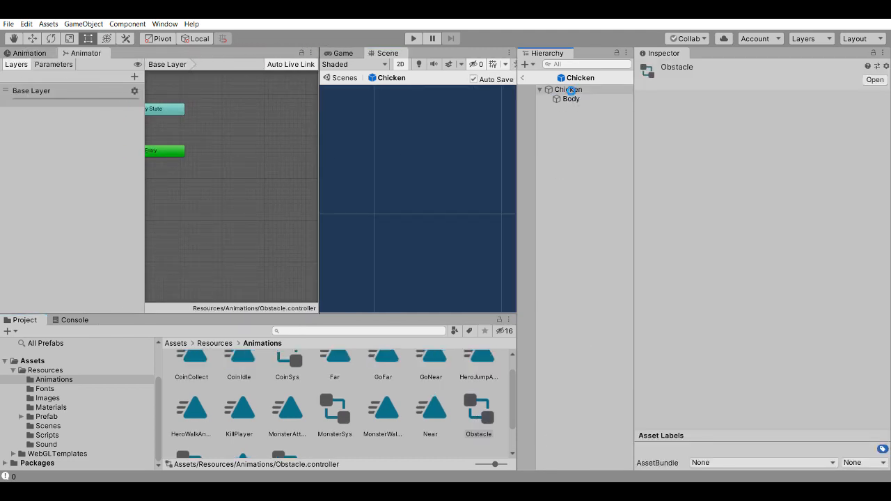
Step: Attach the Obstacle controller to the Chicken root and create an animation clip named ObstacleIdleAnim for it
{"action": "left_click", "coordinate": [570, 90]}
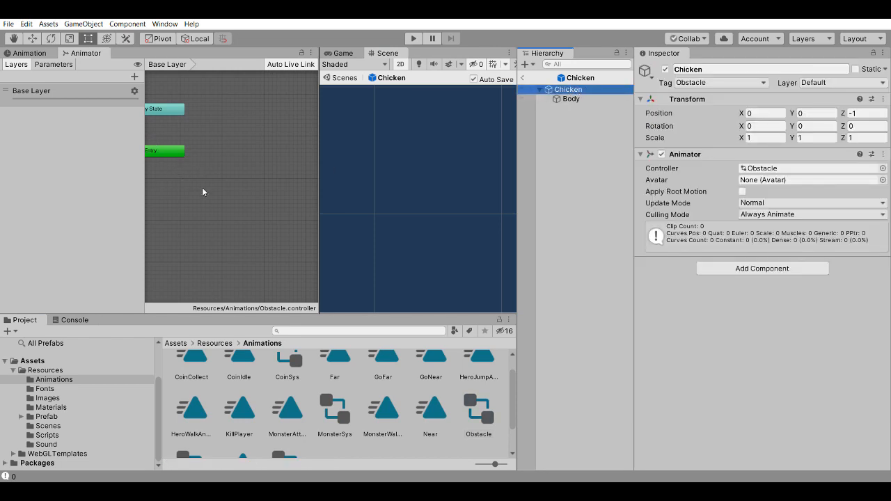
{"action": "right_click", "coordinate": [278, 203]}
{"action": "left_click", "coordinate": [275, 194]}
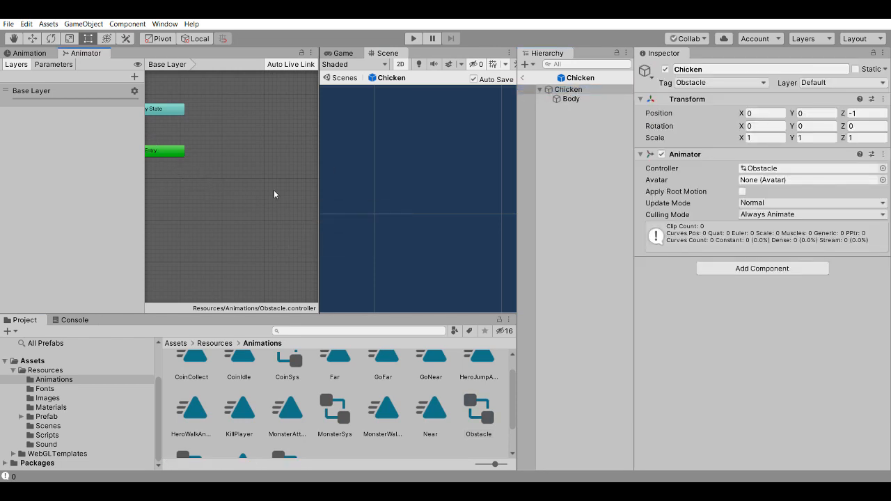
{"action": "left_click", "coordinate": [28, 53]}
{"action": "left_click", "coordinate": [576, 89]}
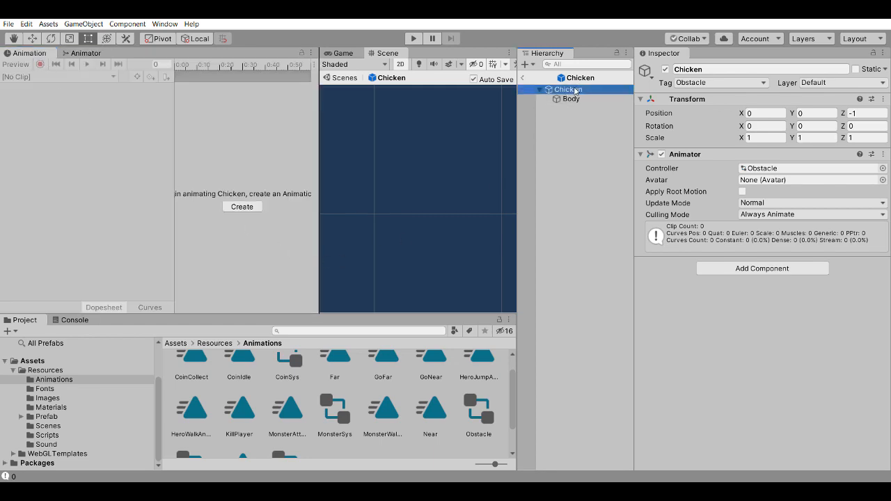
{"action": "left_click", "coordinate": [242, 207]}
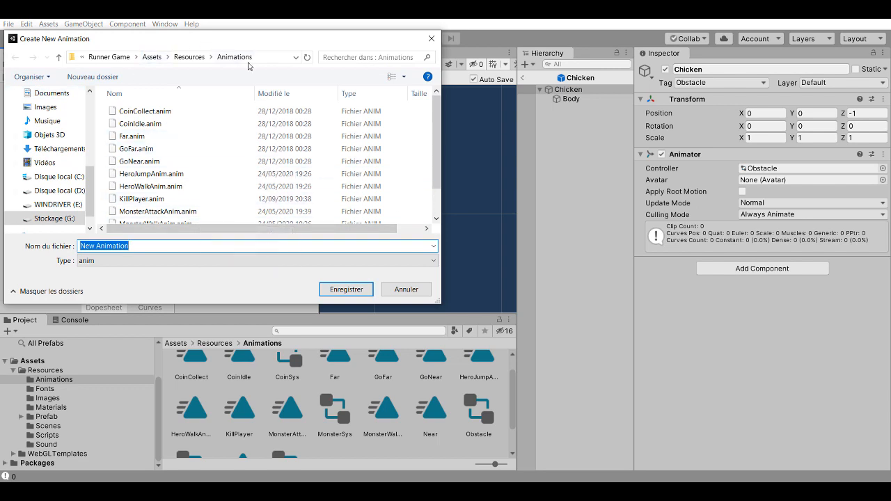
{"action": "type", "text": "O"}
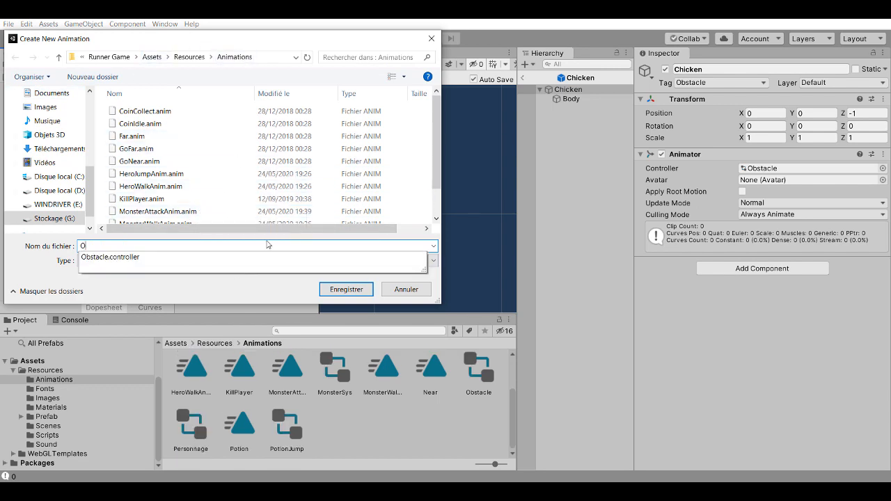
{"action": "type", "text": "bstacleIdleAnim"}
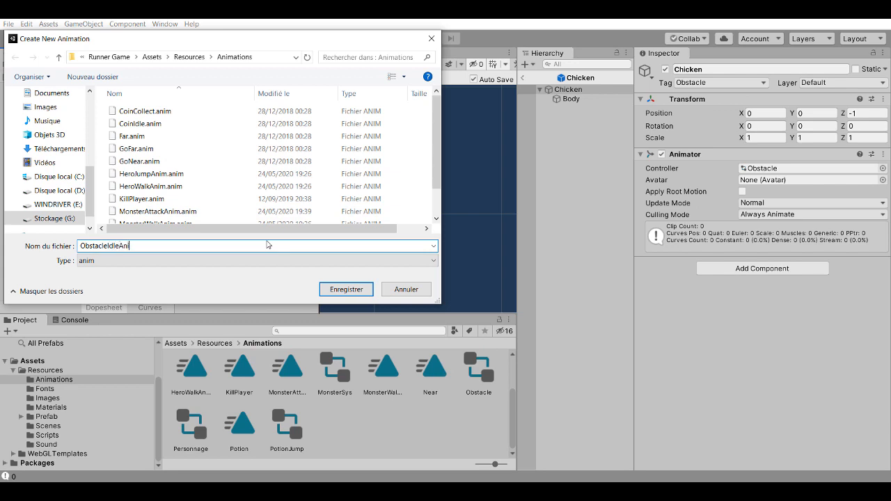
{"action": "key", "text": "Return"}
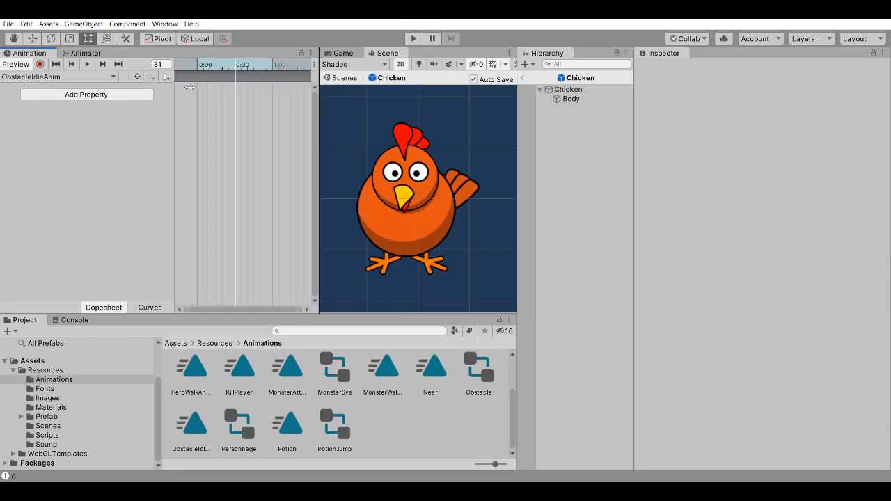
Step: Record a squashed pose for the Chicken's Body at frame 31, with Y scale about 0.73 and Y position about -0.4
{"action": "left_click", "coordinate": [572, 99]}
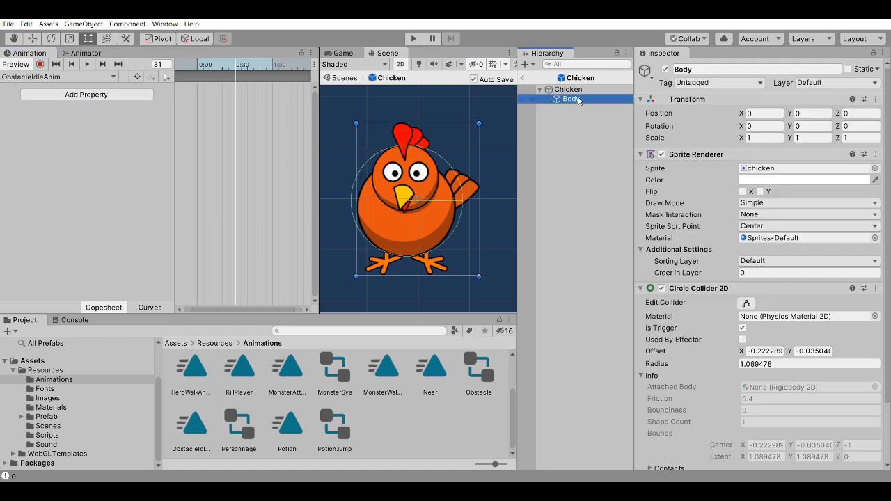
{"action": "left_click", "coordinate": [41, 65]}
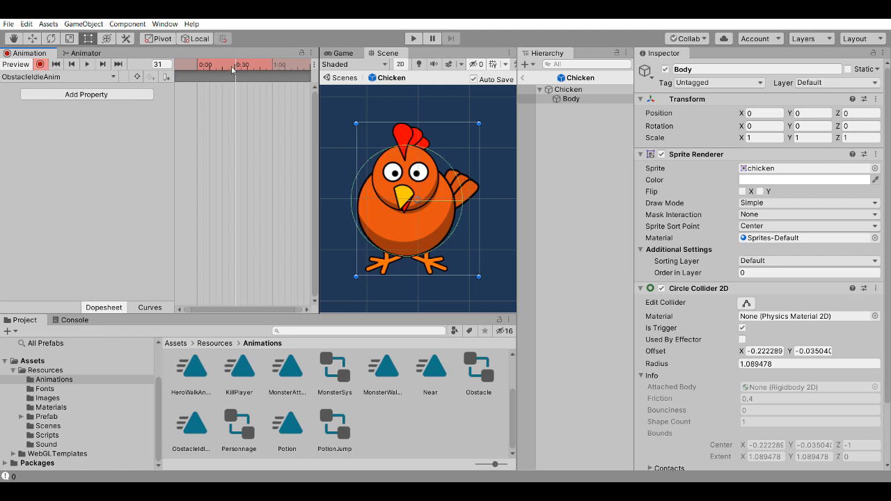
{"action": "left_click_drag", "start_coordinate": [423, 124], "coordinate": [425, 166]}
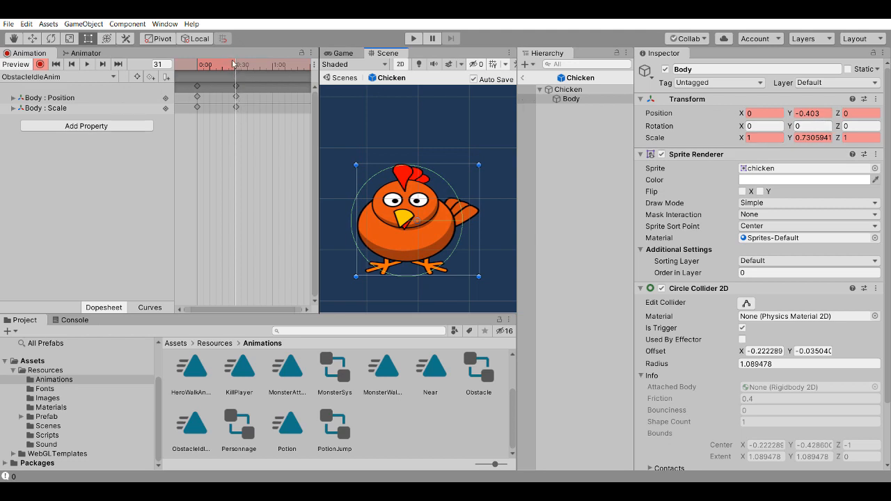
{"action": "mouse_move", "coordinate": [233, 63]}
{"action": "left_mouse_down"}
{"action": "mouse_move", "coordinate": [197, 65]}
{"action": "mouse_move", "coordinate": [286, 77]}
{"action": "mouse_move", "coordinate": [198, 70]}
{"action": "mouse_move", "coordinate": [237, 75]}
{"action": "left_mouse_up"}
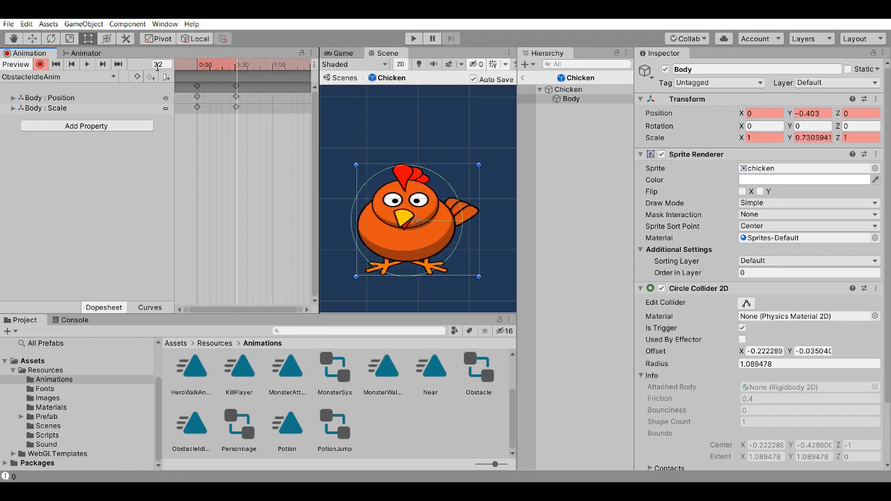
{"action": "left_click", "coordinate": [40, 64]}
Step: Copy the Body's position and scale keyframes from frame 0 to frame 61 and preview the clip
{"action": "left_click_drag", "start_coordinate": [239, 67], "coordinate": [196, 69]}
{"action": "left_click", "coordinate": [197, 86]}
{"action": "right_click", "coordinate": [197, 85]}
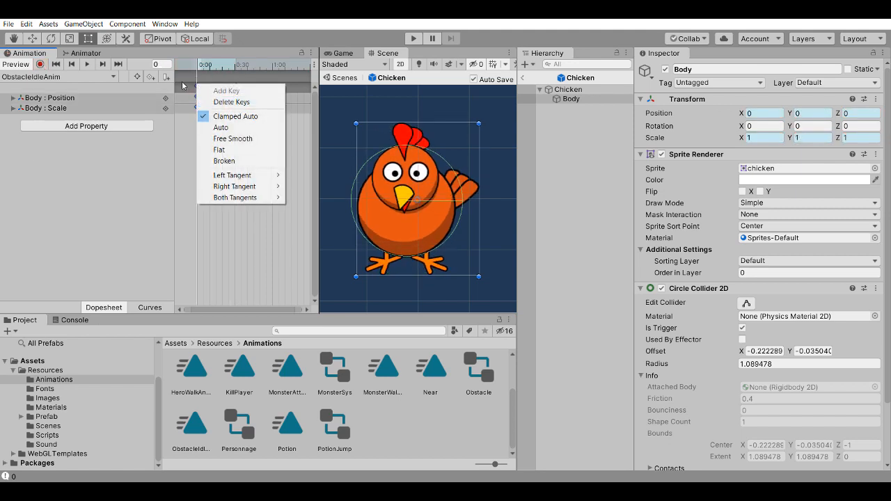
{"action": "left_click", "coordinate": [196, 90]}
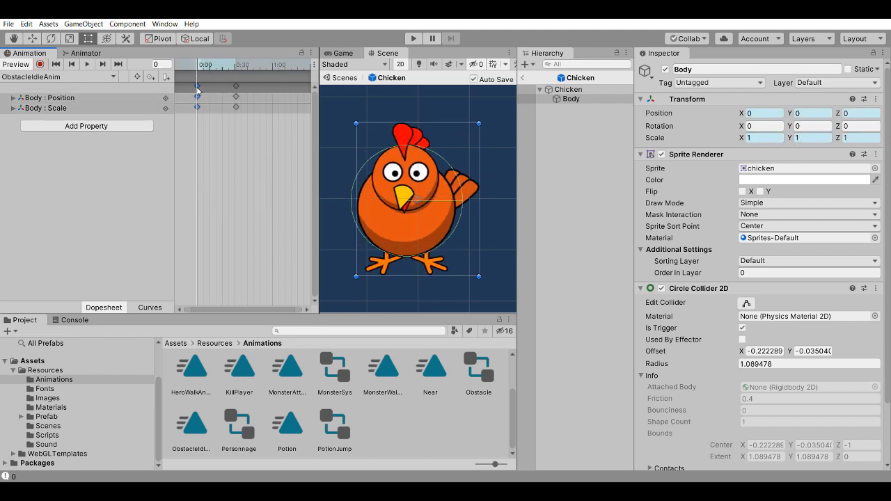
{"action": "right_click", "coordinate": [197, 87]}
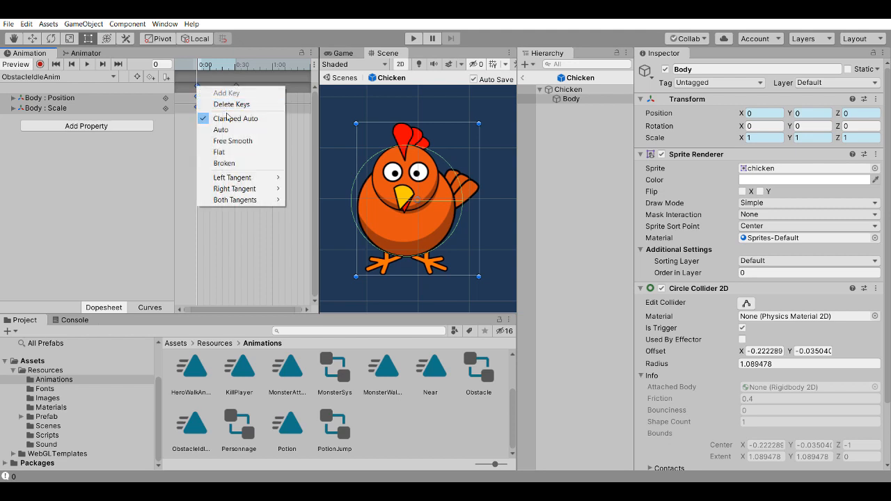
{"action": "left_click", "coordinate": [194, 85]}
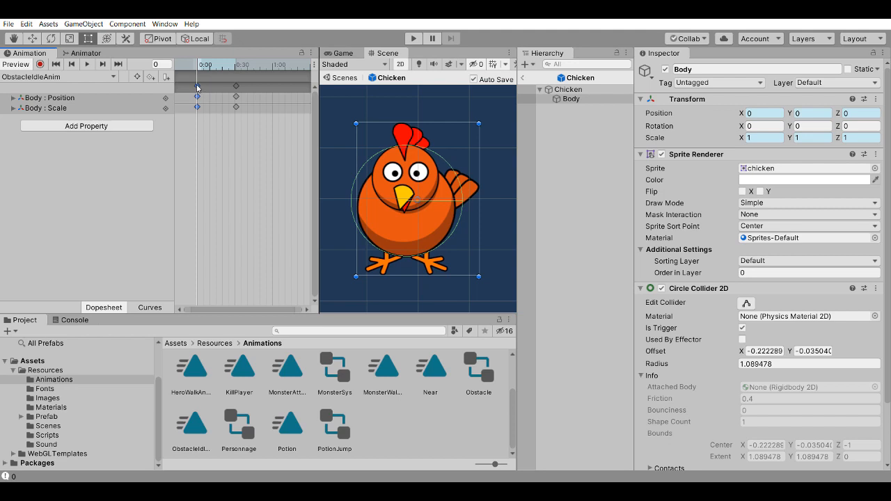
{"action": "left_click_drag", "start_coordinate": [263, 72], "coordinate": [273, 68]}
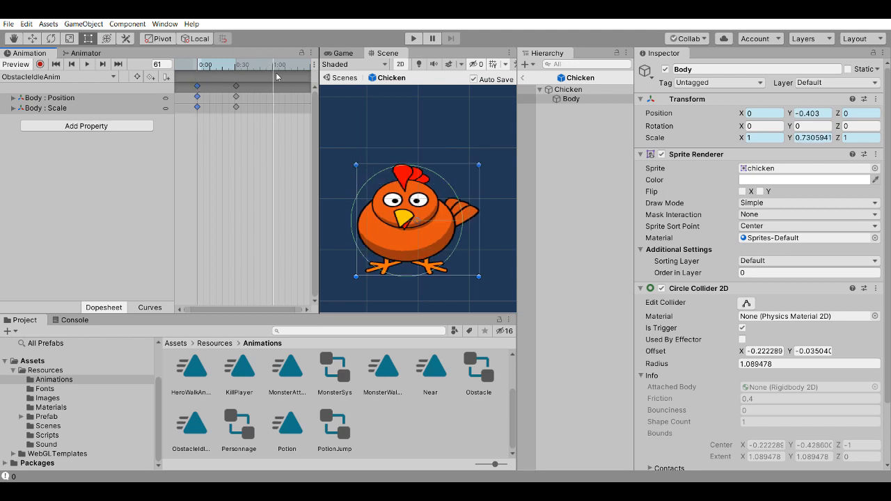
{"action": "key", "text": "ctrl+v"}
{"action": "key", "text": "space"}
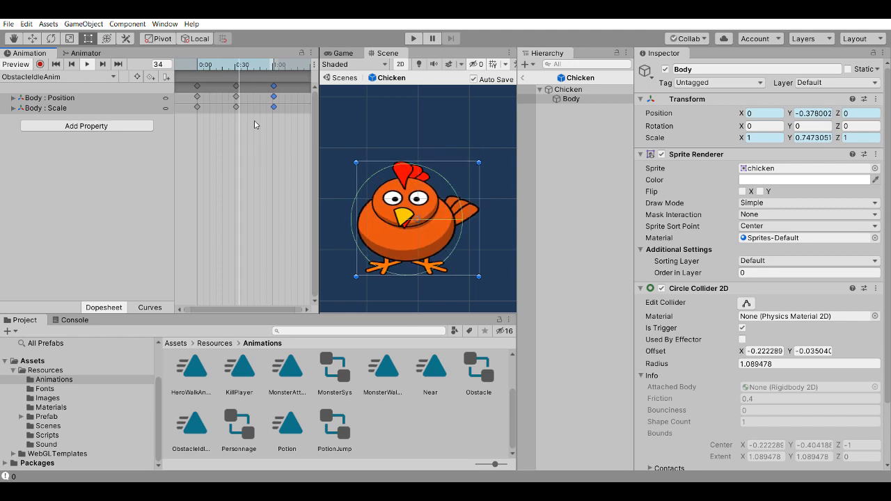
{"action": "key", "text": "space"}
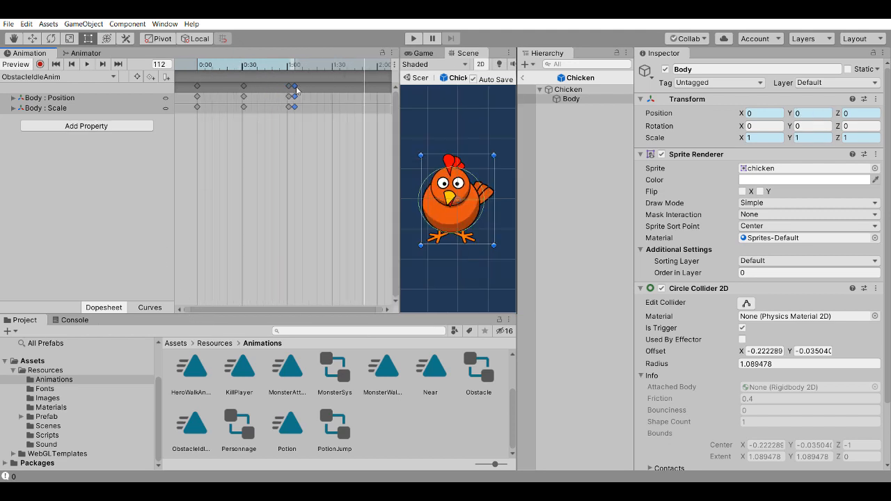
Step: Place a further copy of the rest-pose keyframes at 2:00 and preview the extended animation
{"action": "left_click_drag", "start_coordinate": [295, 90], "coordinate": [384, 89]}
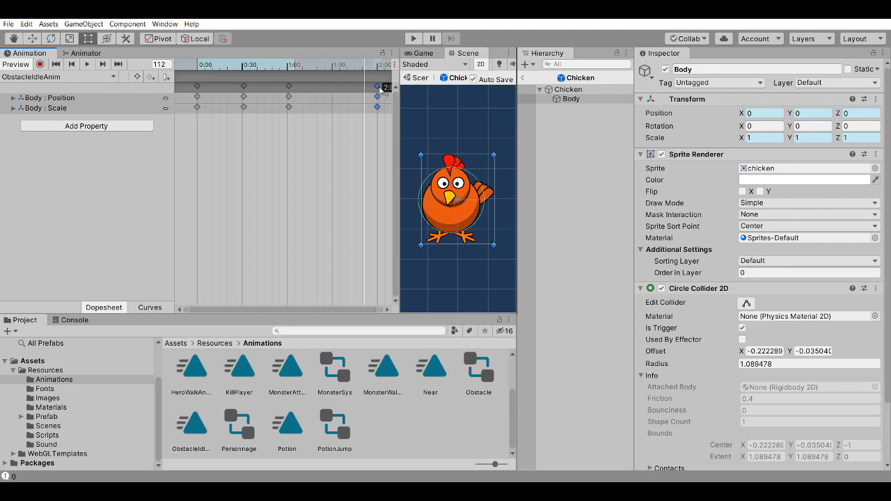
{"action": "left_click", "coordinate": [88, 66]}
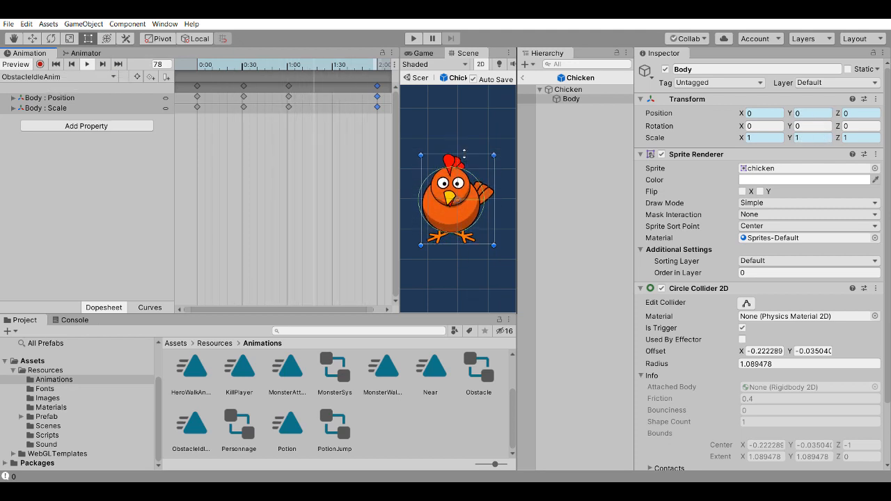
{"action": "key", "text": "space"}
Step: Reposition the ObstacleIdleAnim state beside Entry in the Obstacle controller and check the clip's Loop Time setting
{"action": "left_click", "coordinate": [82, 53]}
{"action": "left_click_drag", "start_coordinate": [242, 105], "coordinate": [300, 163]}
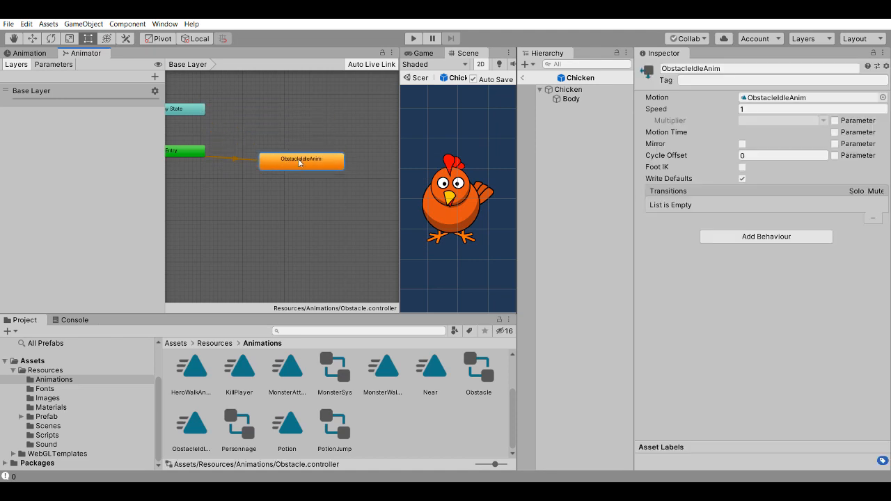
{"action": "scroll", "coordinate": [413, 438], "scroll_direction": "up", "scroll_amount": 1}
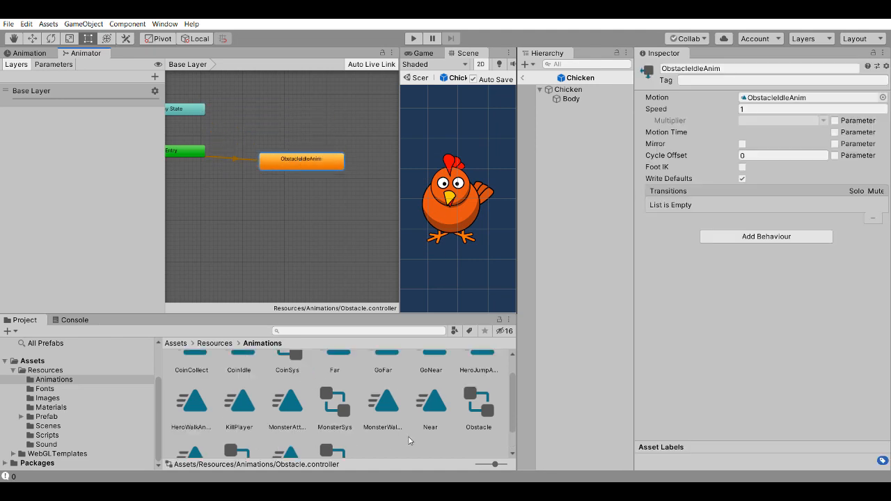
{"action": "scroll", "coordinate": [330, 404], "scroll_direction": "up", "scroll_amount": 1}
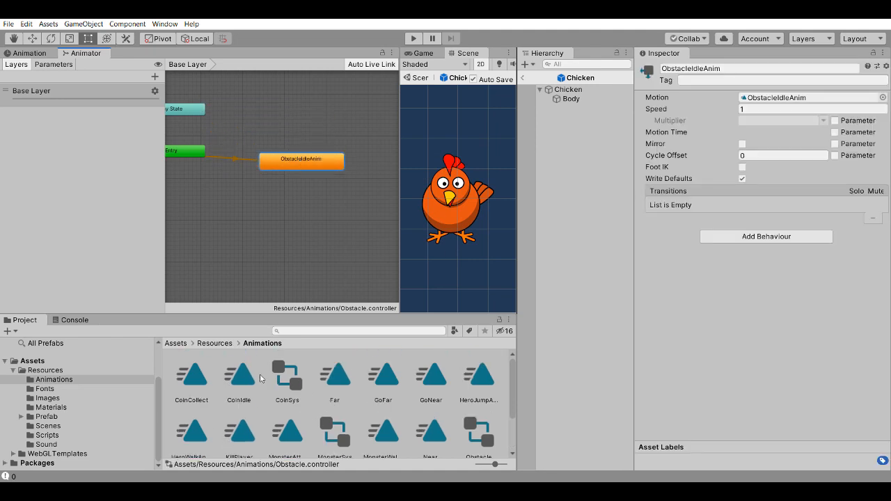
{"action": "scroll", "coordinate": [487, 380], "scroll_direction": "down", "scroll_amount": 2}
{"action": "double_click", "coordinate": [209, 419]}
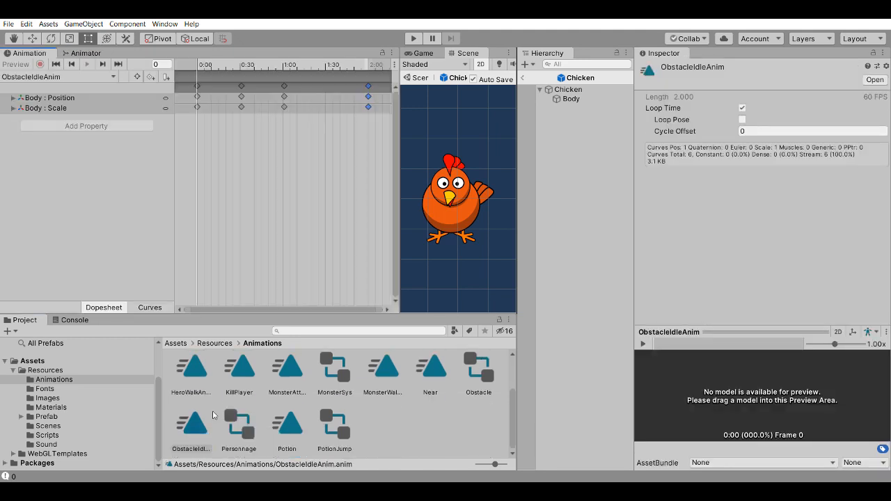
{"action": "left_click", "coordinate": [742, 107]}
Step: Open the Ghost prefab and attach the Obstacle controller from the Animations folder to its root
{"action": "left_click", "coordinate": [47, 416]}
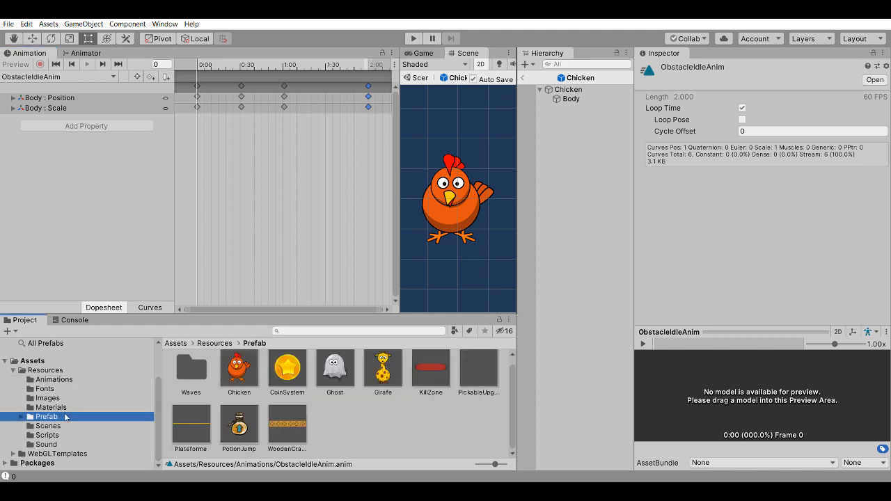
{"action": "double_click", "coordinate": [334, 369]}
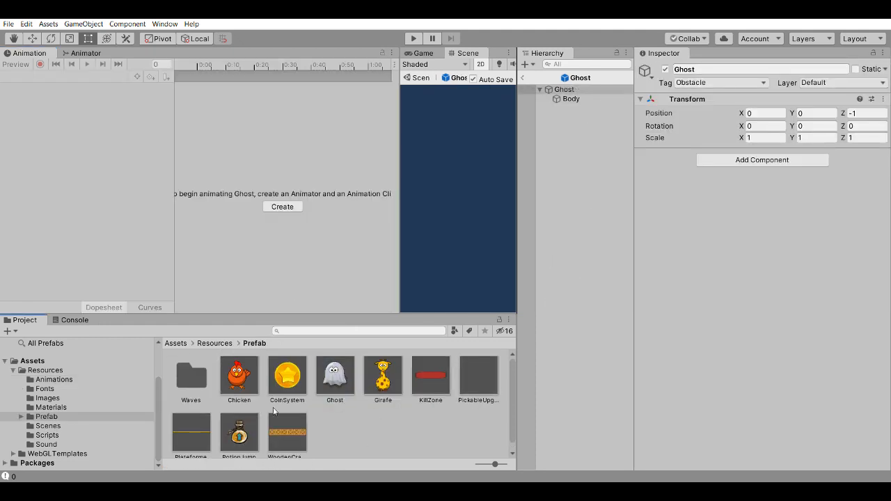
{"action": "left_click", "coordinate": [54, 380]}
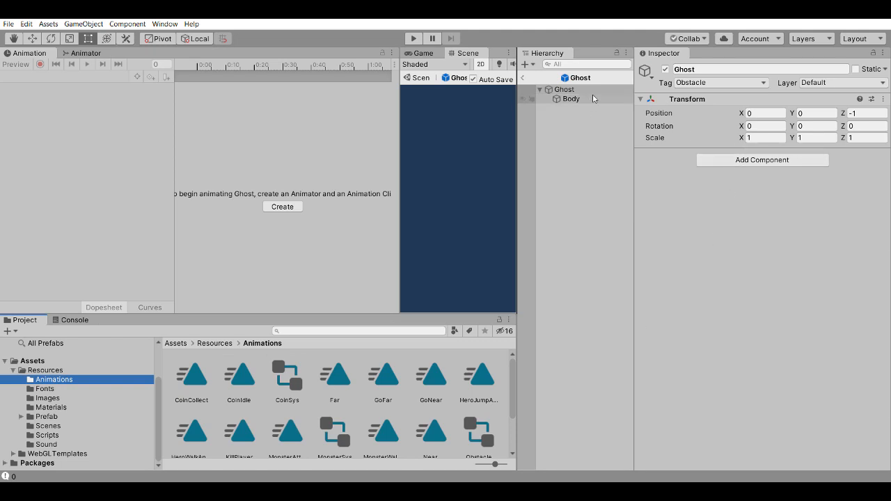
{"action": "scroll", "coordinate": [412, 436], "scroll_direction": "down", "scroll_amount": 2}
{"action": "left_click_drag", "start_coordinate": [478, 413], "coordinate": [742, 165]}
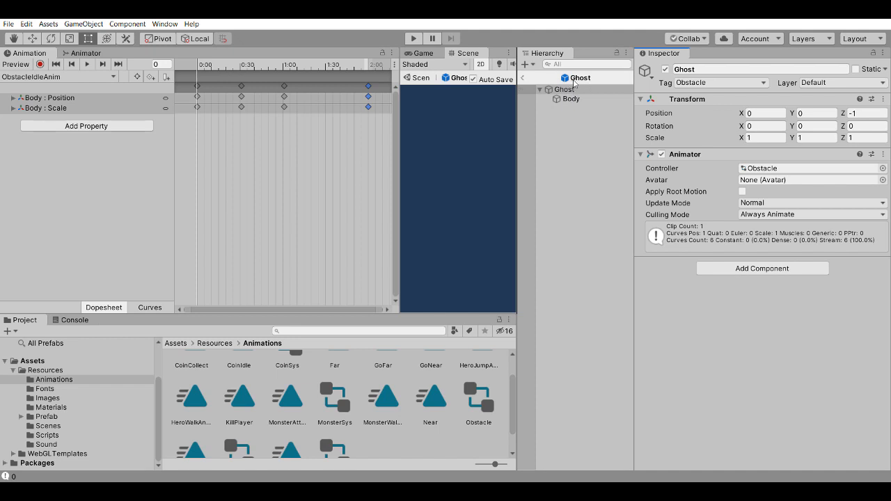
Step: Widen the Scene view and preview ObstacleIdleAnim on the Ghost root
{"action": "left_click", "coordinate": [571, 101]}
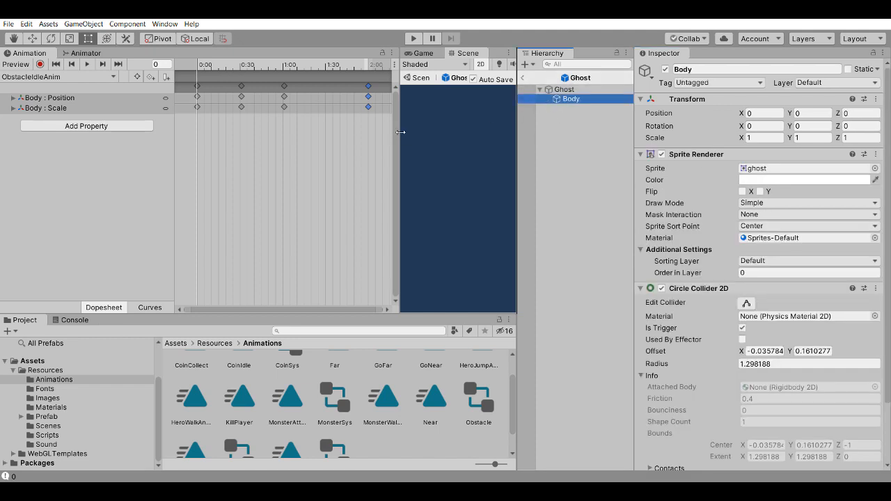
{"action": "left_click_drag", "start_coordinate": [400, 139], "coordinate": [319, 139]}
{"action": "left_click", "coordinate": [580, 93]}
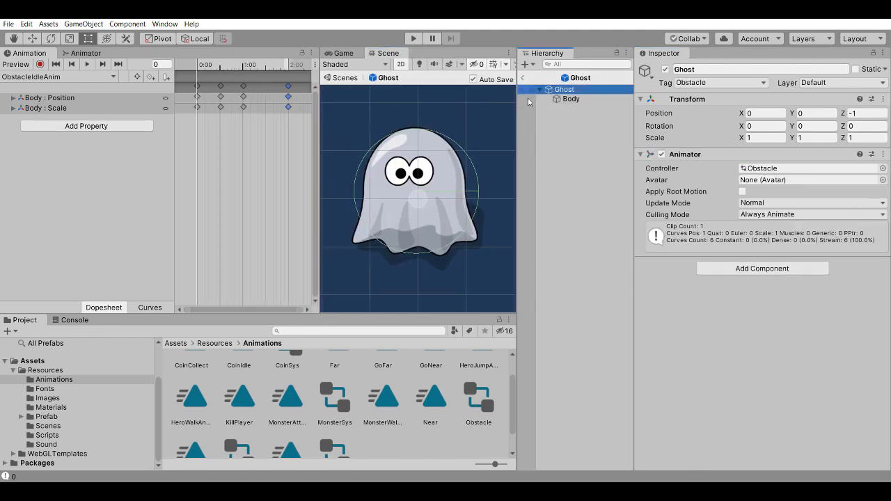
{"action": "left_click", "coordinate": [86, 64]}
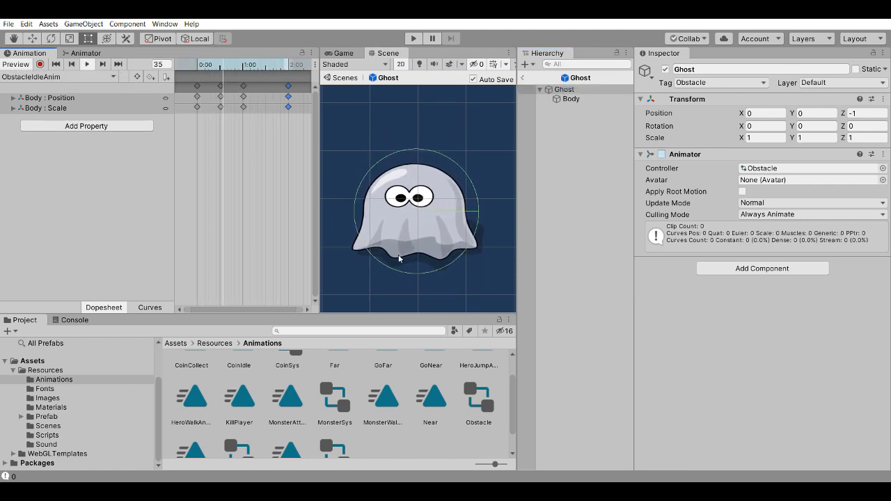
Step: Attach the Obstacle controller to the Girafe prefab's root and preview ObstacleIdleAnim on it
{"action": "left_click", "coordinate": [46, 417]}
{"action": "double_click", "coordinate": [390, 376]}
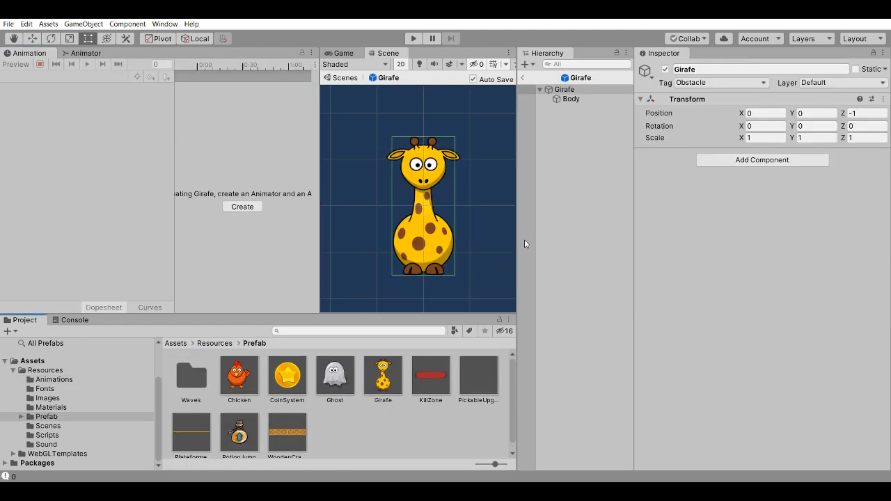
{"action": "left_click", "coordinate": [54, 380]}
{"action": "scroll", "coordinate": [442, 452], "scroll_direction": "down", "scroll_amount": 2}
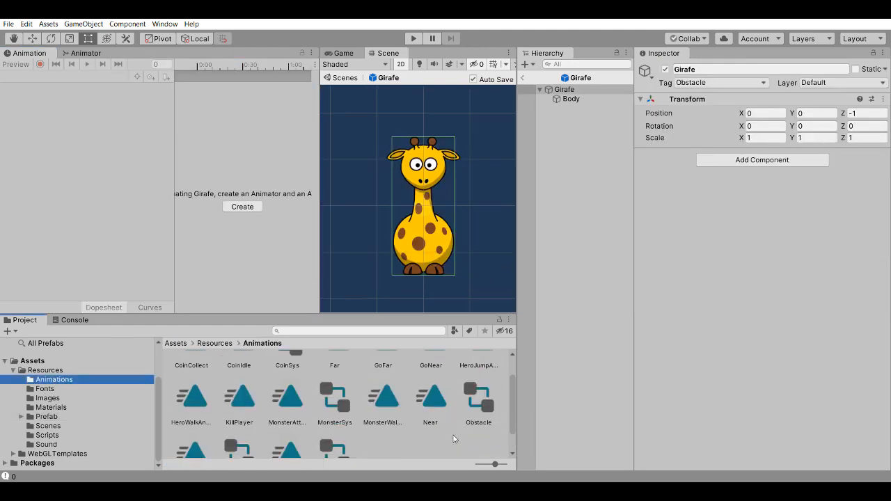
{"action": "left_click_drag", "start_coordinate": [478, 409], "coordinate": [757, 198]}
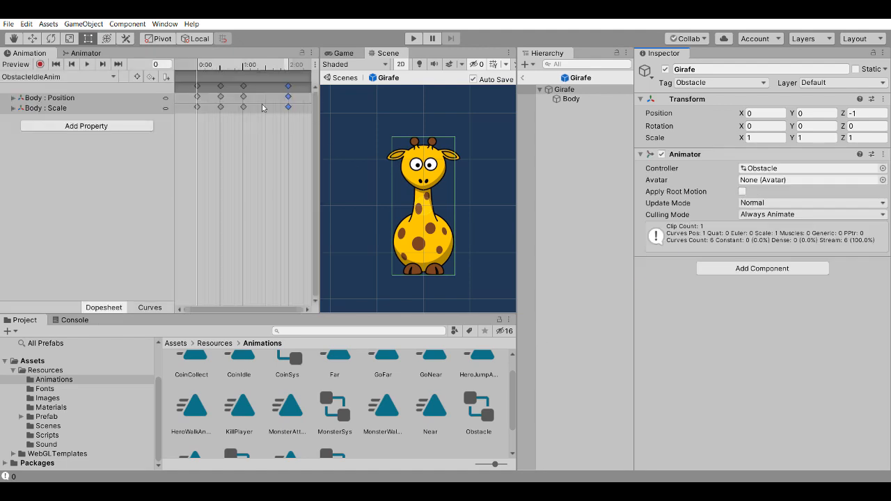
{"action": "left_click", "coordinate": [87, 64]}
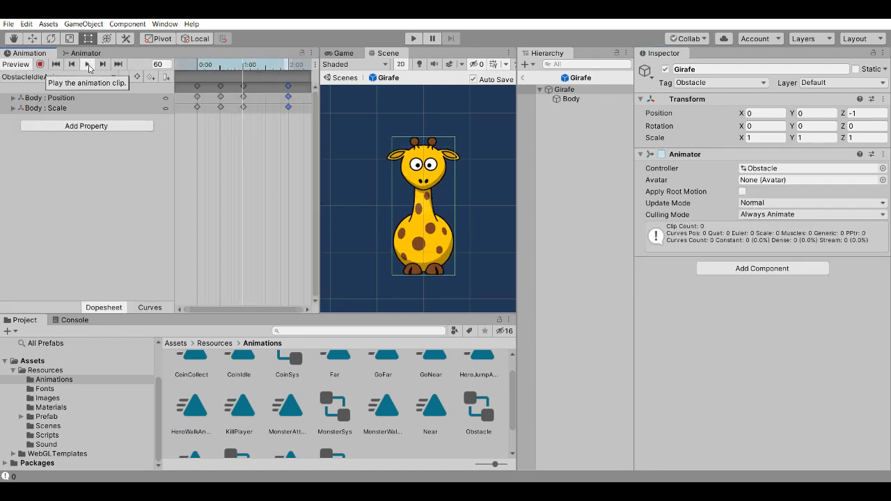
Step: Browse the project to the Prefab/Waves/easy folder and open the EWave2 prefab
{"action": "left_click", "coordinate": [69, 399]}
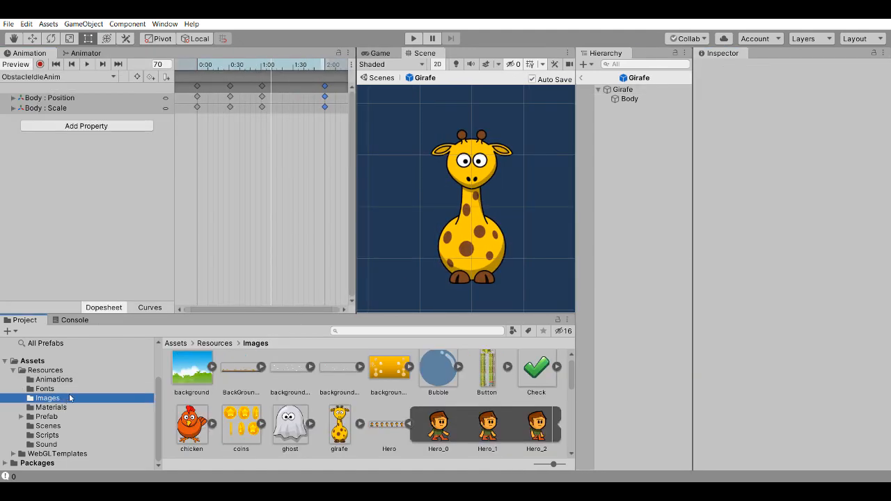
{"action": "left_click", "coordinate": [48, 426]}
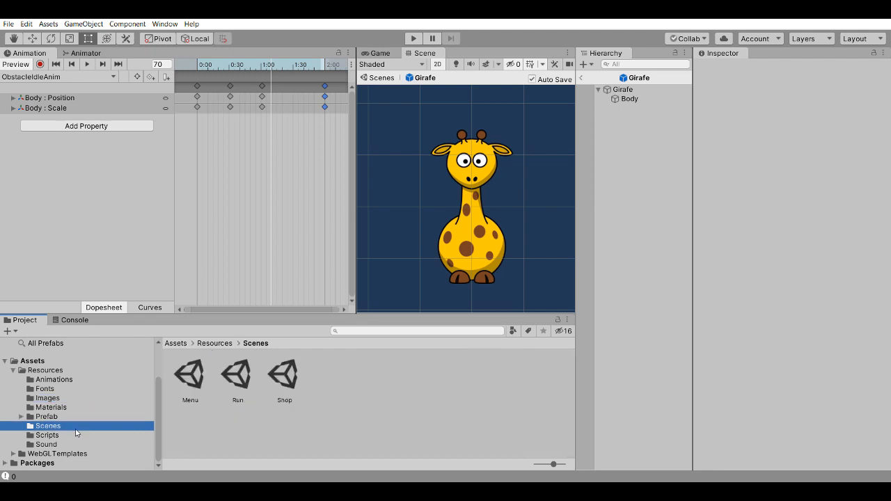
{"action": "left_click", "coordinate": [47, 435]}
{"action": "left_click", "coordinate": [48, 426]}
{"action": "left_click", "coordinate": [47, 416]}
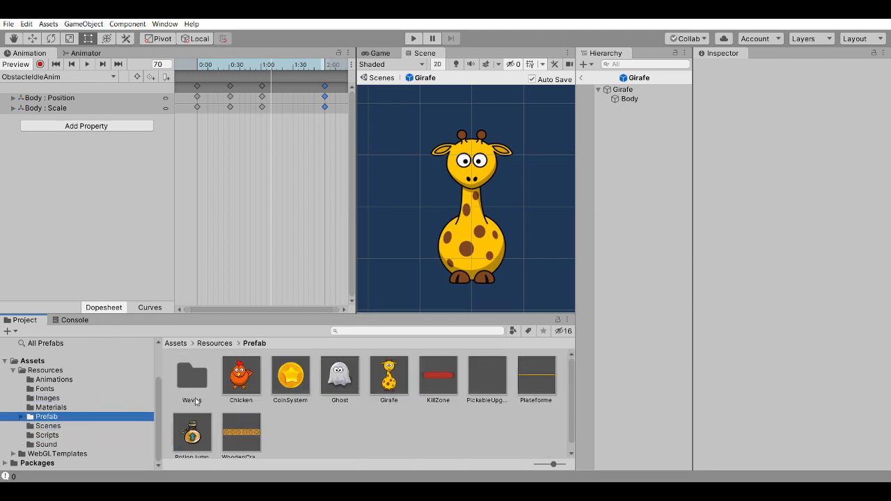
{"action": "left_click", "coordinate": [191, 379]}
{"action": "double_click", "coordinate": [190, 379]}
{"action": "double_click", "coordinate": [192, 376]}
{"action": "double_click", "coordinate": [191, 376]}
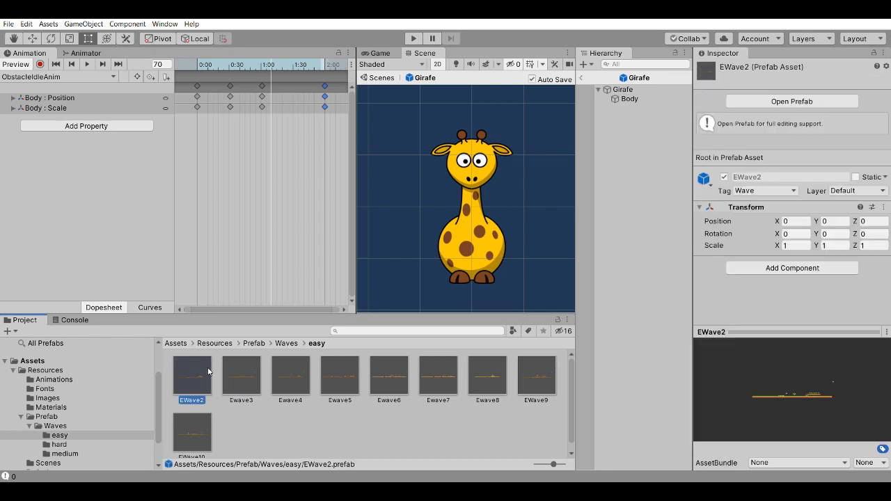
Step: Inspect the first Chicken obstacle in EWave2 to check whether it is linked to the updated Chicken prefab
{"action": "left_click", "coordinate": [390, 199]}
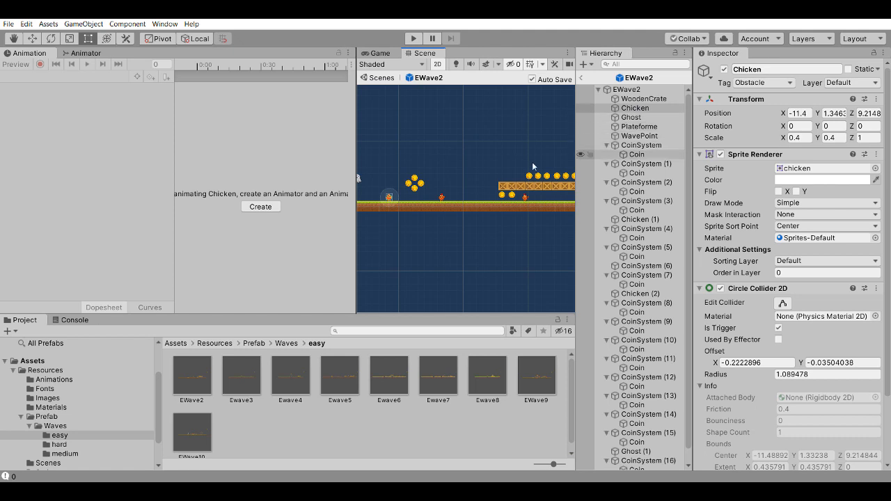
{"action": "scroll", "coordinate": [437, 200], "scroll_direction": "down", "scroll_amount": 4}
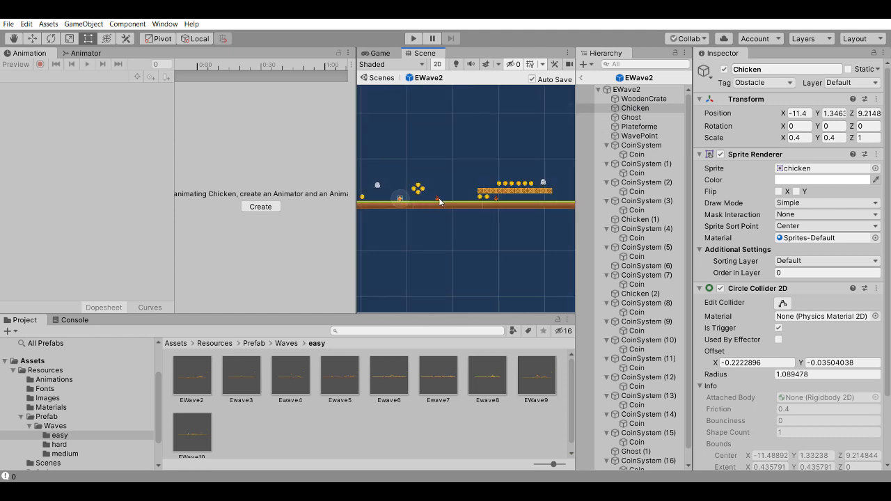
{"action": "left_click", "coordinate": [644, 109]}
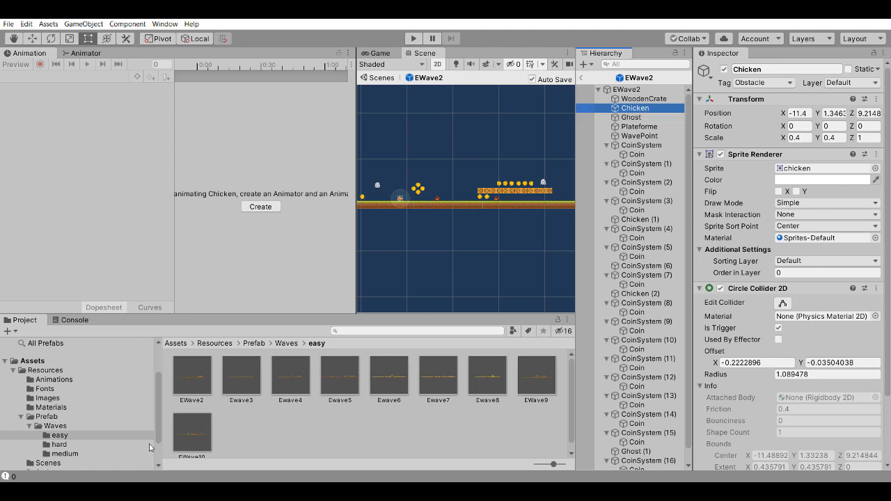
Step: Open the EWave10 prefab and inspect the Chicken, Ghost and Girafe (2) instances for their Animator and Body child
{"action": "double_click", "coordinate": [196, 436]}
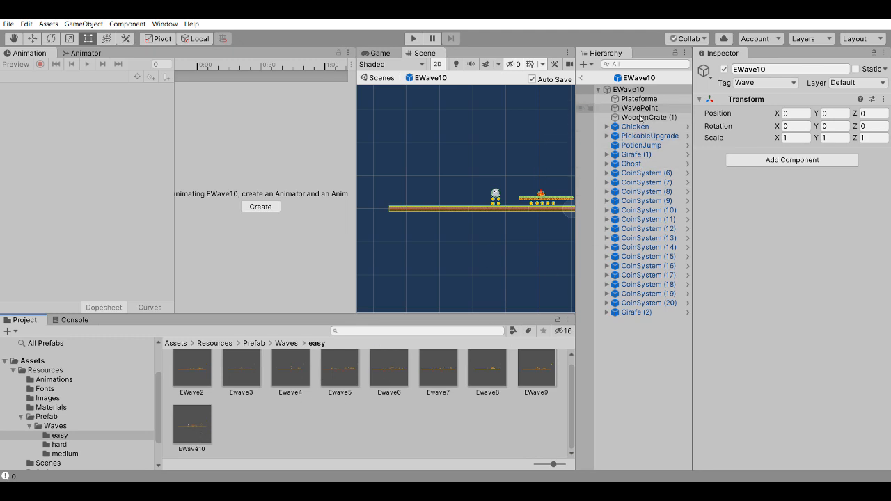
{"action": "left_click", "coordinate": [604, 127]}
{"action": "left_click", "coordinate": [608, 128]}
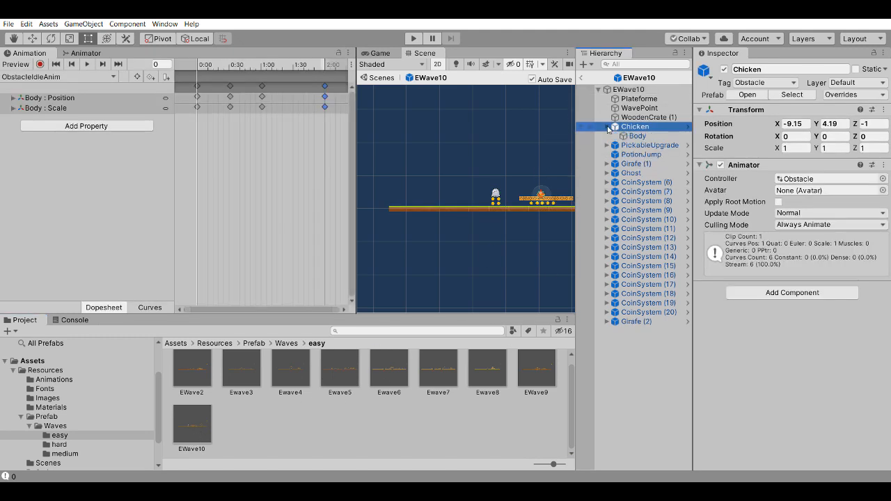
{"action": "middle_click_drag", "start_coordinate": [505, 148], "coordinate": [423, 147]}
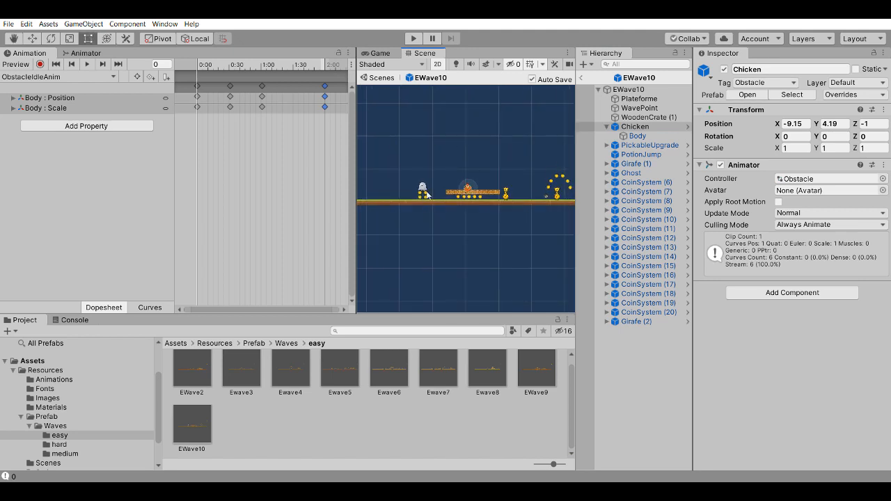
{"action": "left_click", "coordinate": [628, 174]}
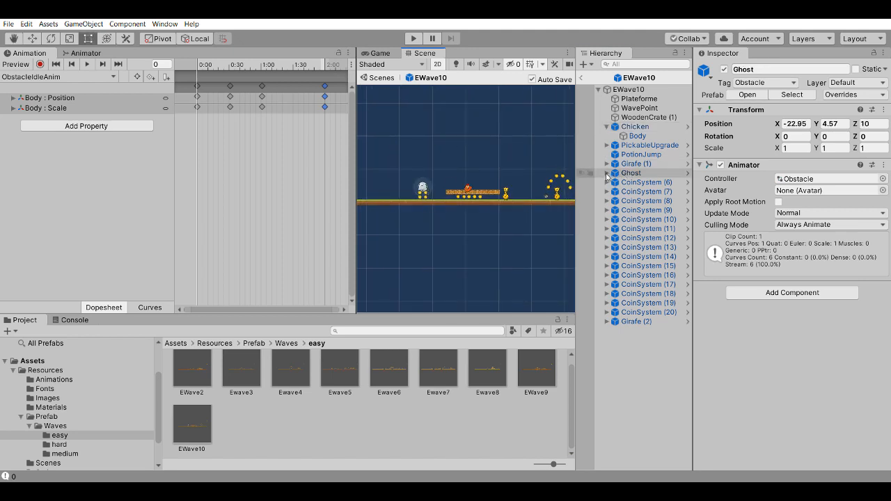
{"action": "left_click", "coordinate": [607, 173]}
{"action": "left_click", "coordinate": [506, 194]}
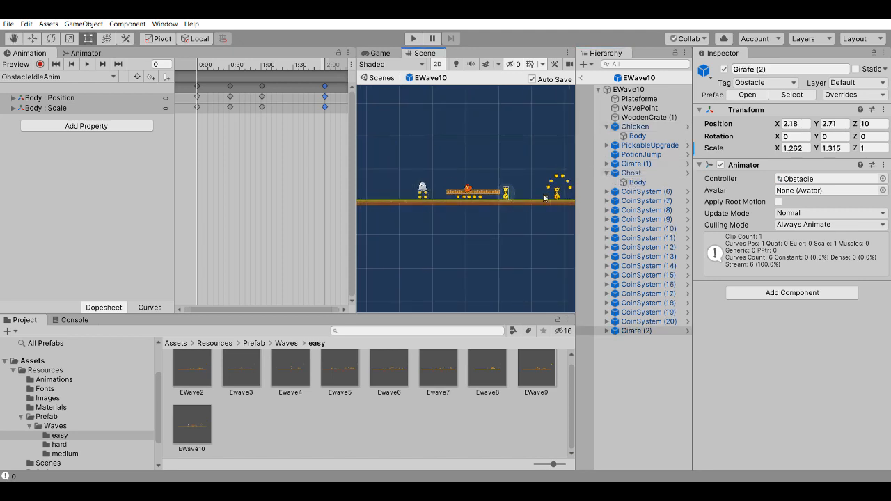
{"action": "left_click", "coordinate": [607, 330]}
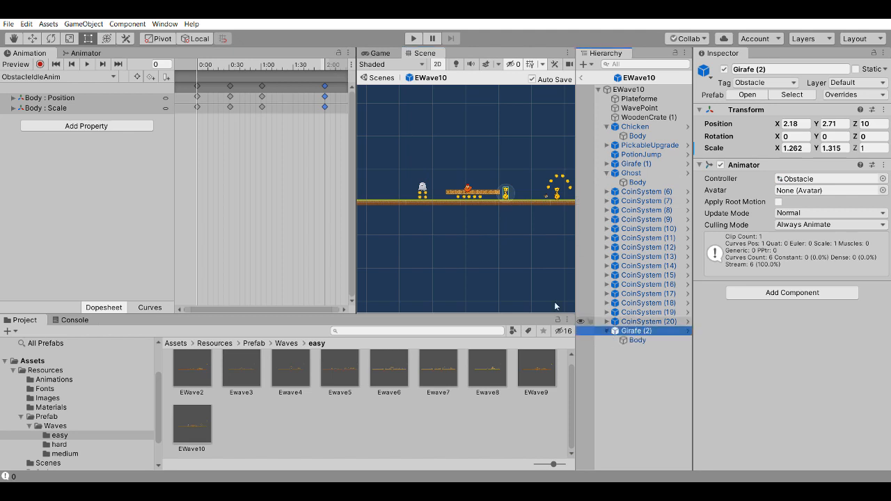
Step: Examine the size of the Ghost and Chicken in EWave10 and collapse their child objects
{"action": "scroll", "coordinate": [424, 183], "scroll_direction": "up", "scroll_amount": 5}
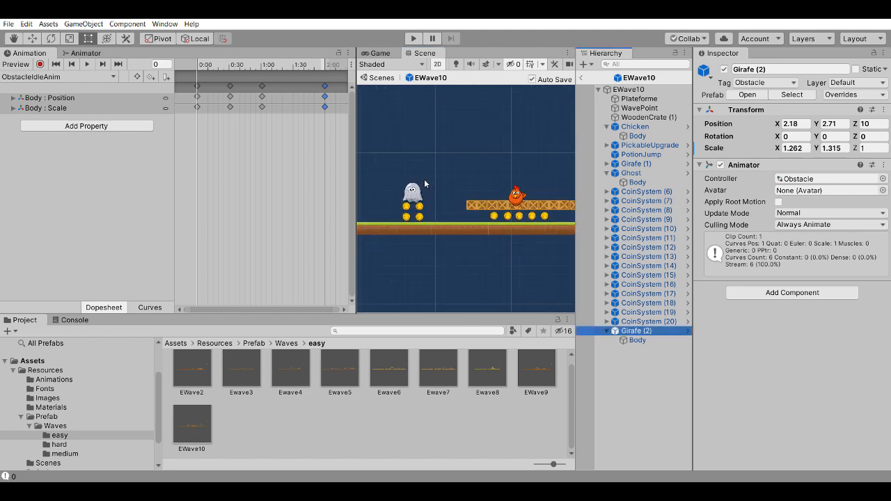
{"action": "scroll", "coordinate": [424, 183], "scroll_direction": "up", "scroll_amount": 1}
{"action": "left_click", "coordinate": [415, 191]}
{"action": "left_click", "coordinate": [607, 173]}
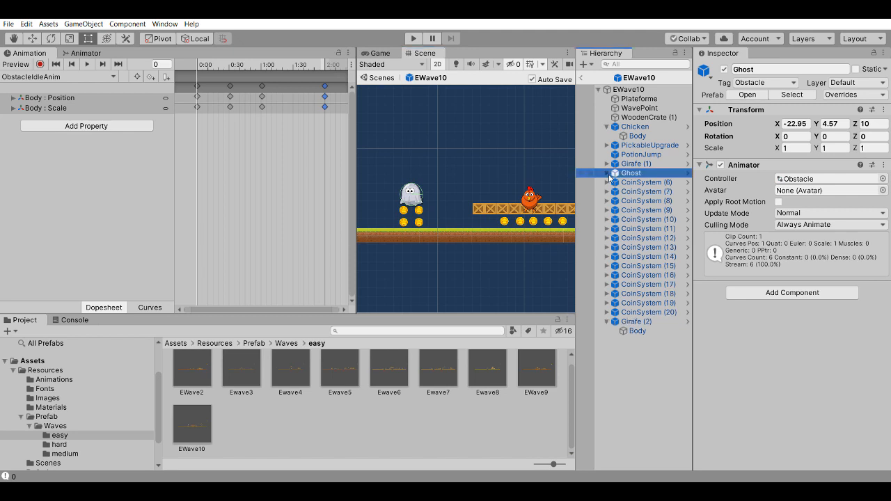
{"action": "left_click", "coordinate": [626, 127]}
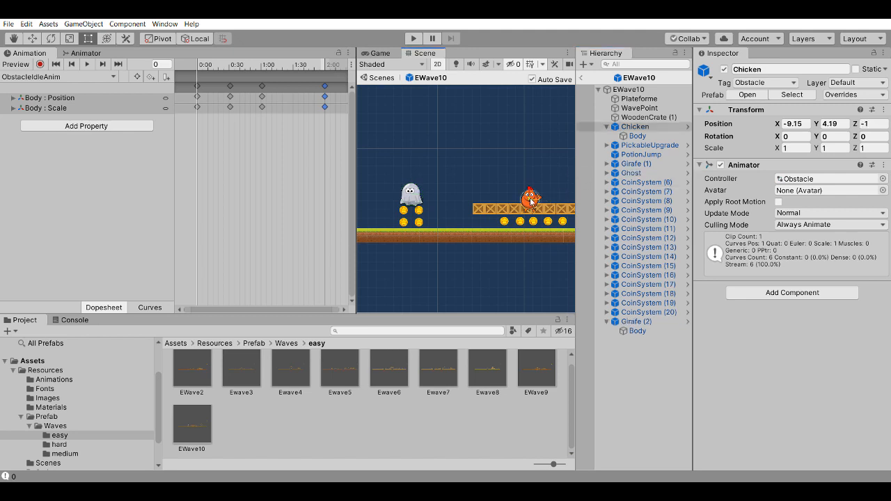
{"action": "left_click", "coordinate": [607, 127]}
{"action": "scroll", "coordinate": [499, 183], "scroll_direction": "down", "scroll_amount": 4}
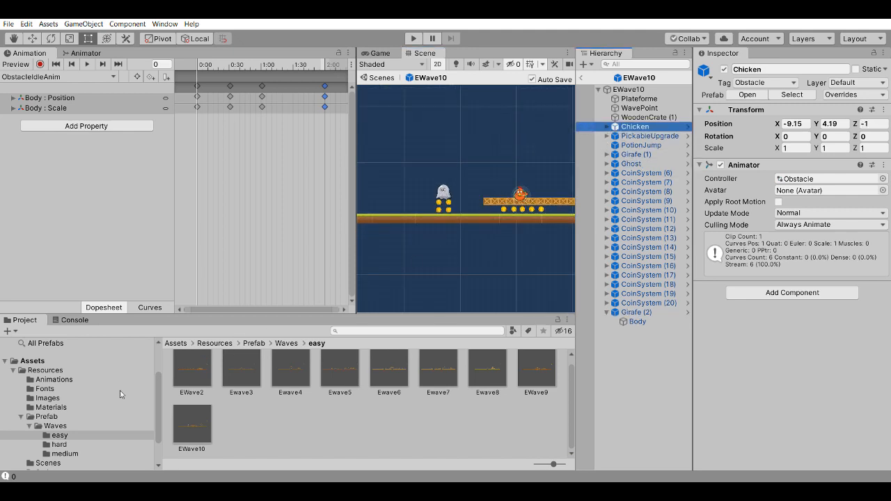
Step: Set the X and Y scale to 0.4 on the Chicken prefab root and to 0.5 on the Ghost prefab root
{"action": "left_click", "coordinate": [30, 417]}
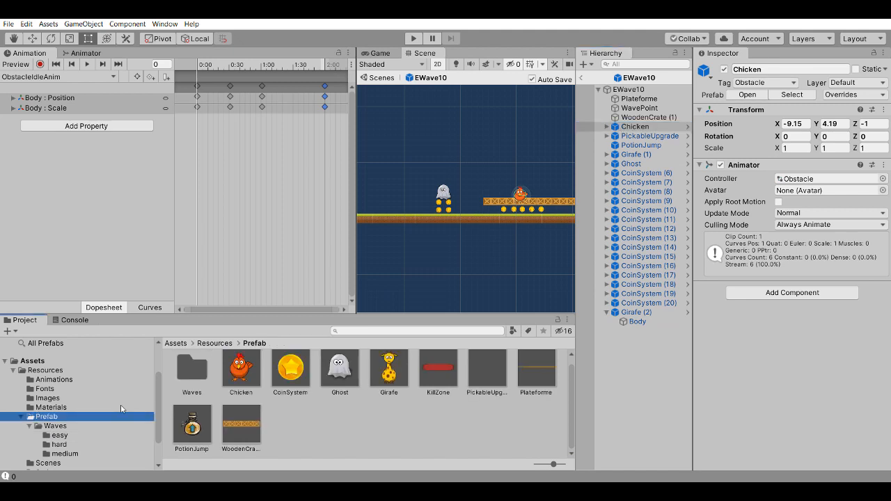
{"action": "left_click", "coordinate": [254, 375]}
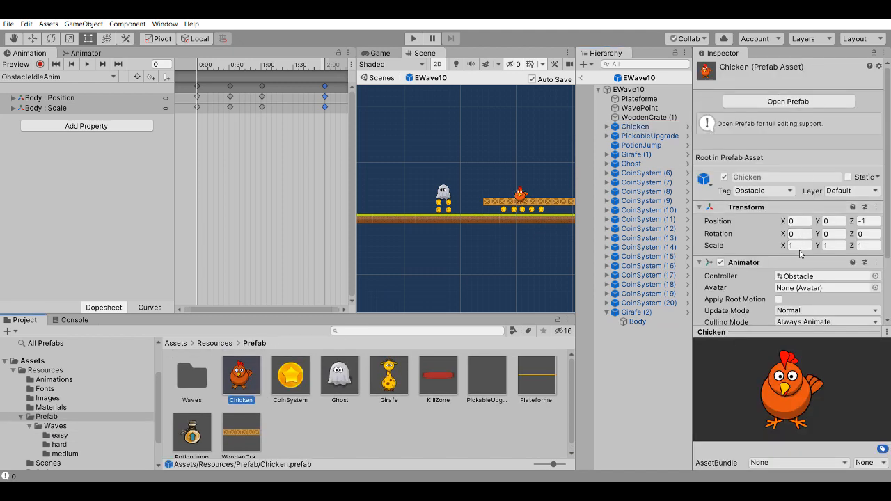
{"action": "type", "text": ".4"}
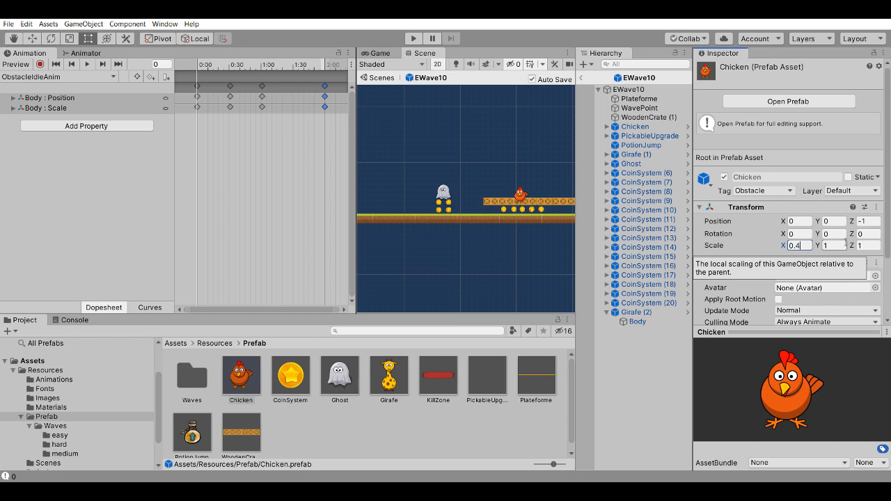
{"action": "left_click", "coordinate": [828, 246]}
{"action": "type", "text": "4"}
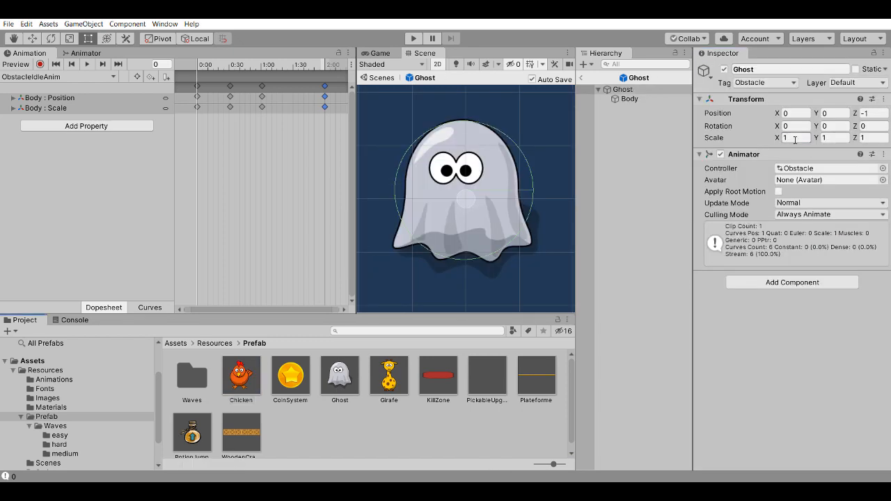
{"action": "type", "text": "0.5"}
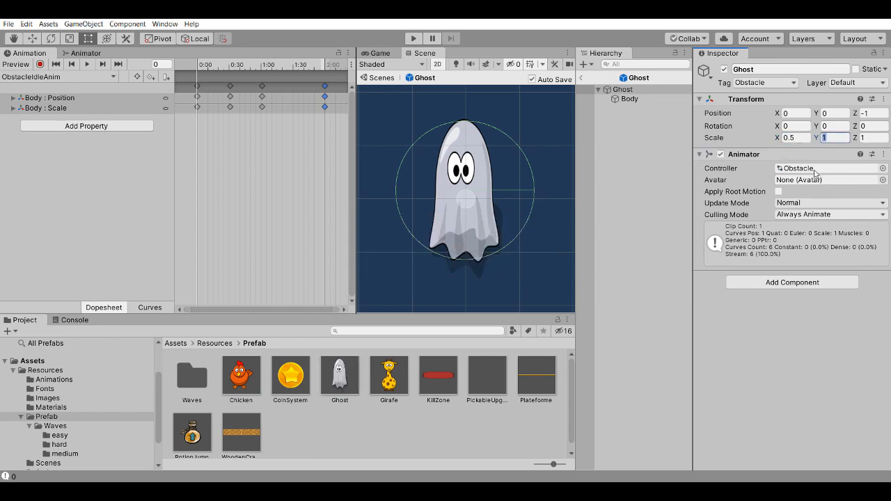
{"action": "type", "text": "0.5"}
Step: Reopen EWave10 from the easy waves folder and check the size of the Ghost, Chicken and Girafe obstacles along the level
{"action": "double_click", "coordinate": [189, 380]}
{"action": "double_click", "coordinate": [192, 380]}
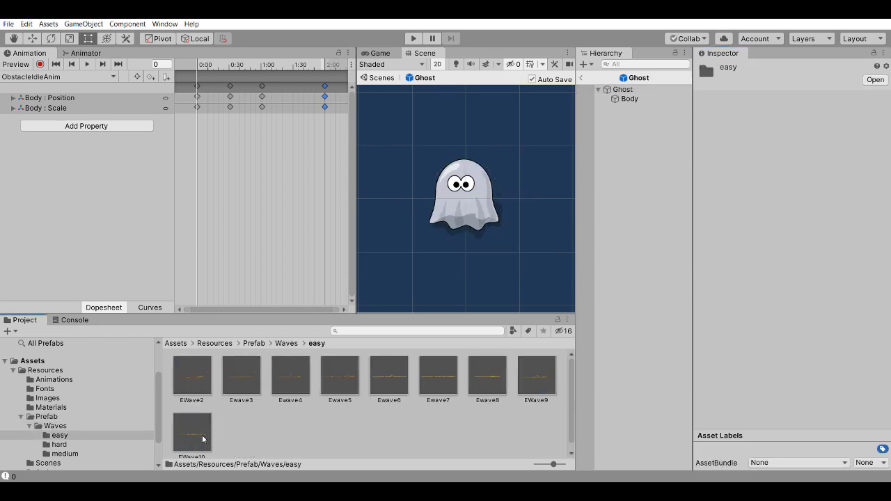
{"action": "double_click", "coordinate": [202, 438]}
{"action": "left_click", "coordinate": [403, 196]}
{"action": "scroll", "coordinate": [409, 200], "scroll_direction": "up", "scroll_amount": 2}
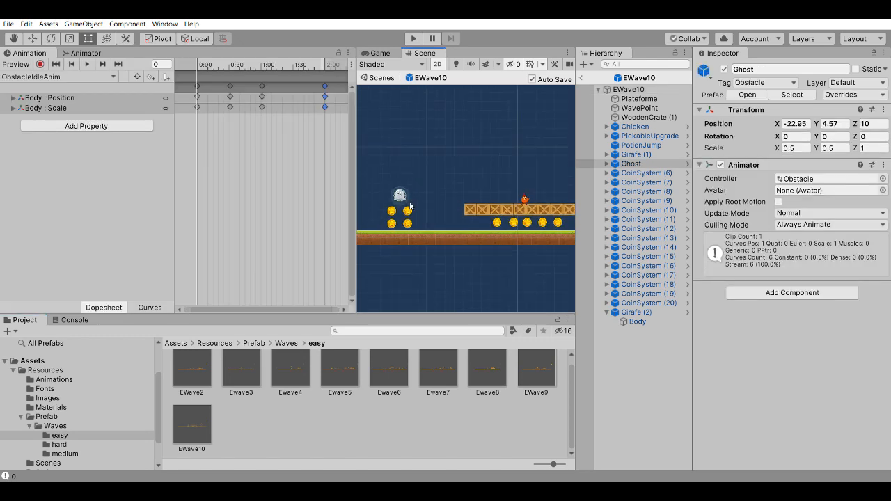
{"action": "middle_click_drag", "start_coordinate": [435, 175], "coordinate": [275, 206]}
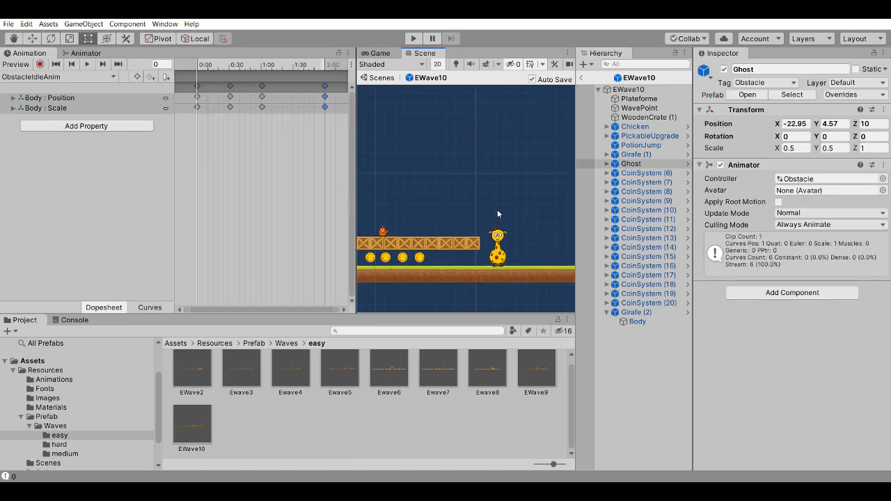
{"action": "middle_click_drag", "start_coordinate": [487, 199], "coordinate": [380, 174]}
{"action": "scroll", "coordinate": [438, 183], "scroll_direction": "down", "scroll_amount": 7}
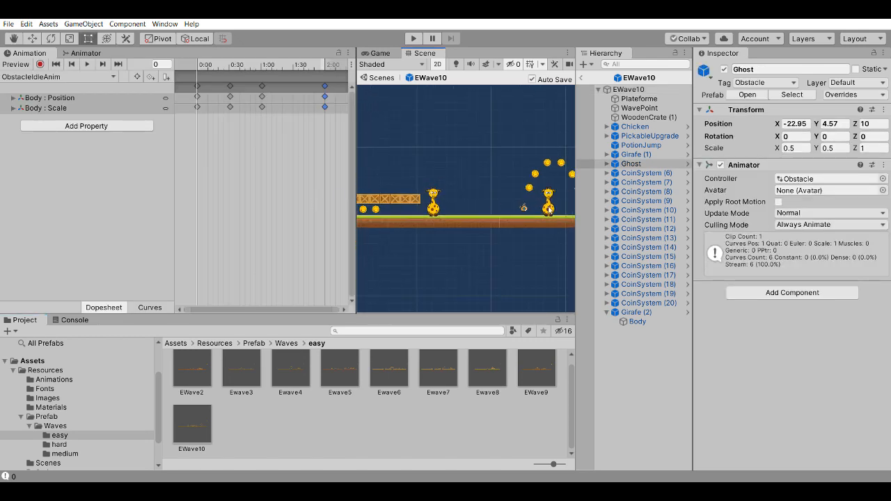
{"action": "scroll", "coordinate": [462, 217], "scroll_direction": "down", "scroll_amount": 4}
Step: Open the EWave2 prefab, select its first Chicken and widen the Scene view over the Animation window
{"action": "left_click", "coordinate": [192, 368]}
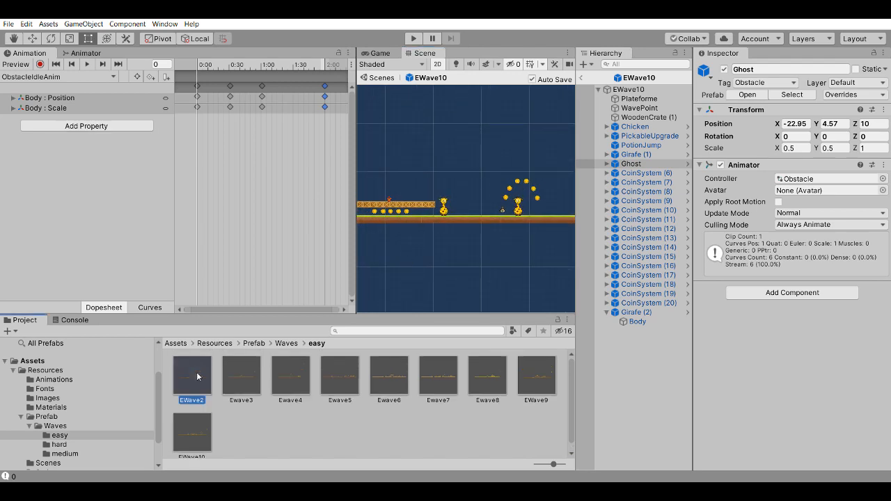
{"action": "double_click", "coordinate": [195, 380]}
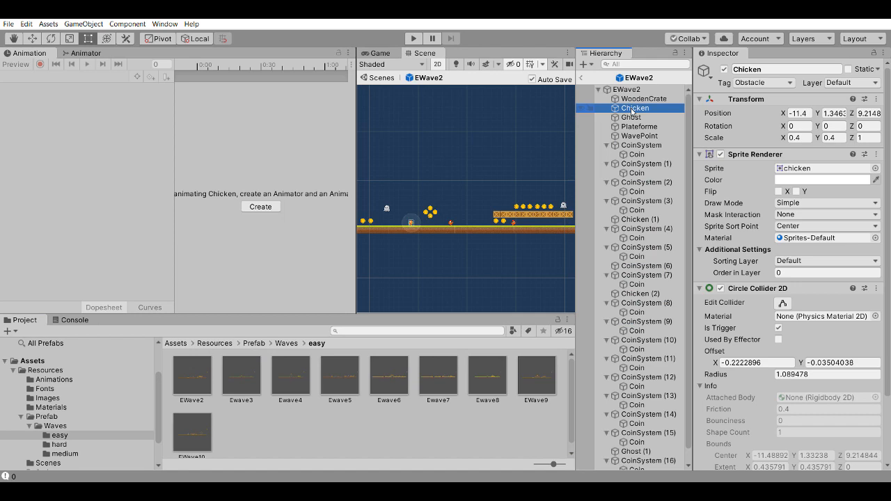
{"action": "right_click", "coordinate": [632, 109]}
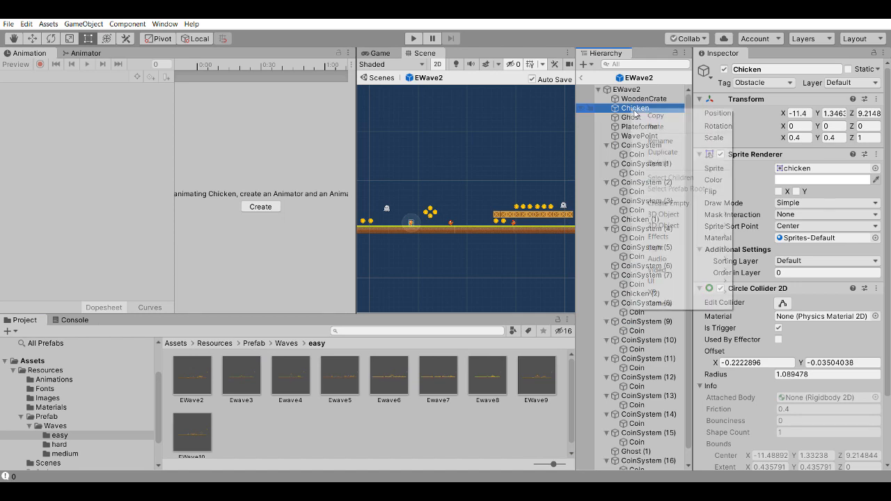
{"action": "left_click", "coordinate": [412, 194]}
{"action": "scroll", "coordinate": [397, 221], "scroll_direction": "up", "scroll_amount": 3}
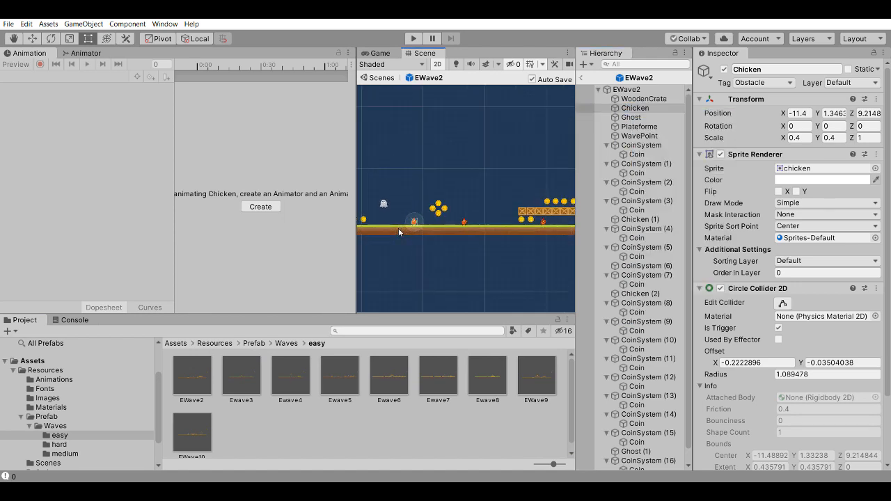
{"action": "left_click_drag", "start_coordinate": [354, 198], "coordinate": [75, 190]}
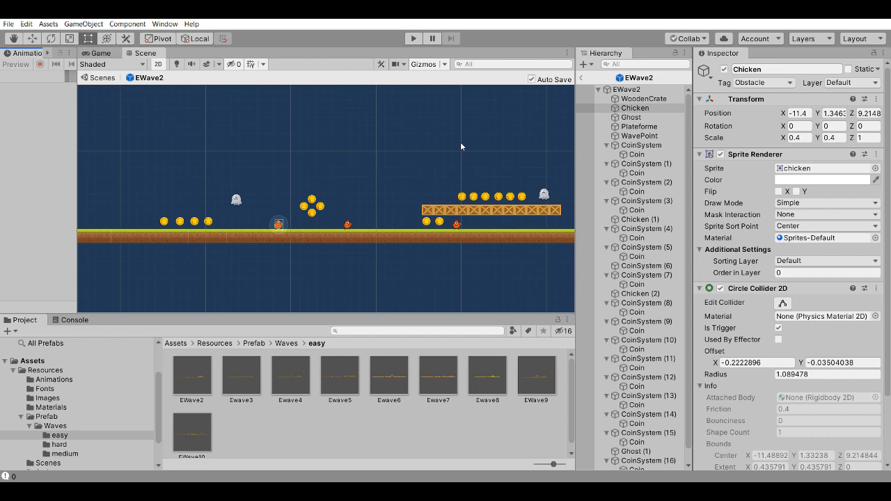
{"action": "scroll", "coordinate": [366, 211], "scroll_direction": "up", "scroll_amount": 3}
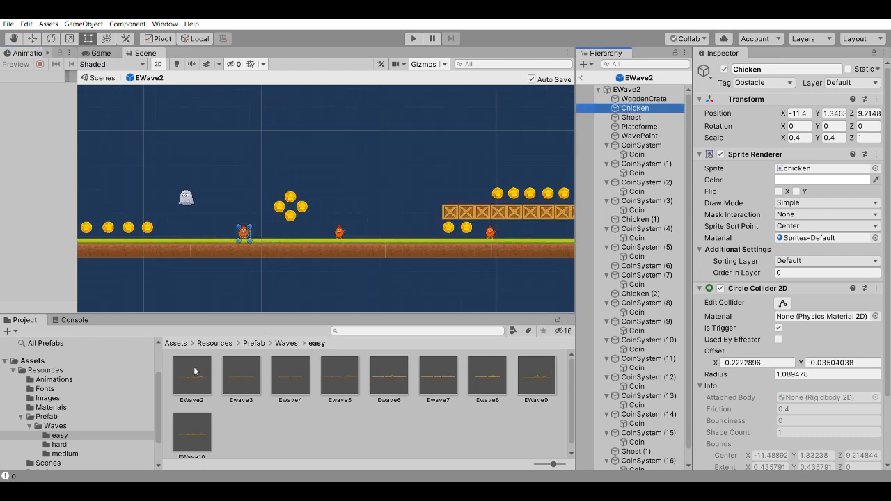
Step: Add an instance of the Chicken prefab from the Prefab folder to EWave2, just above the old Chicken in the hierarchy
{"action": "left_click", "coordinate": [105, 417]}
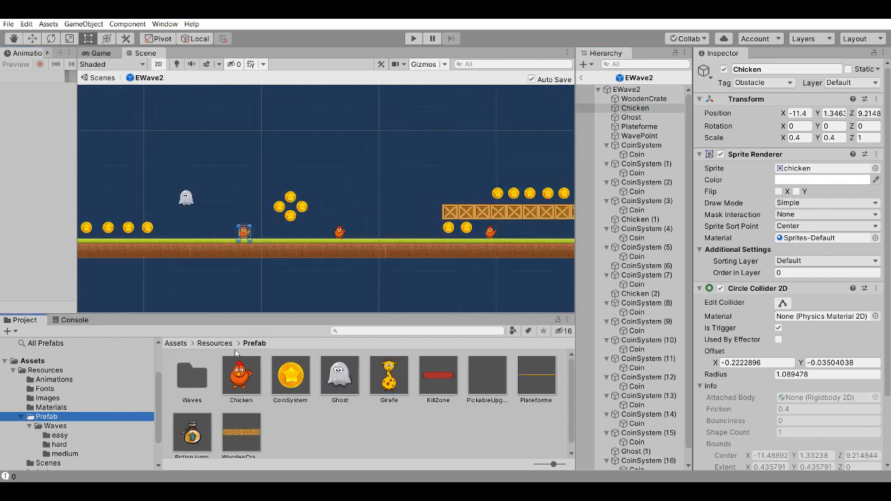
{"action": "scroll", "coordinate": [239, 207], "scroll_direction": "up", "scroll_amount": 3}
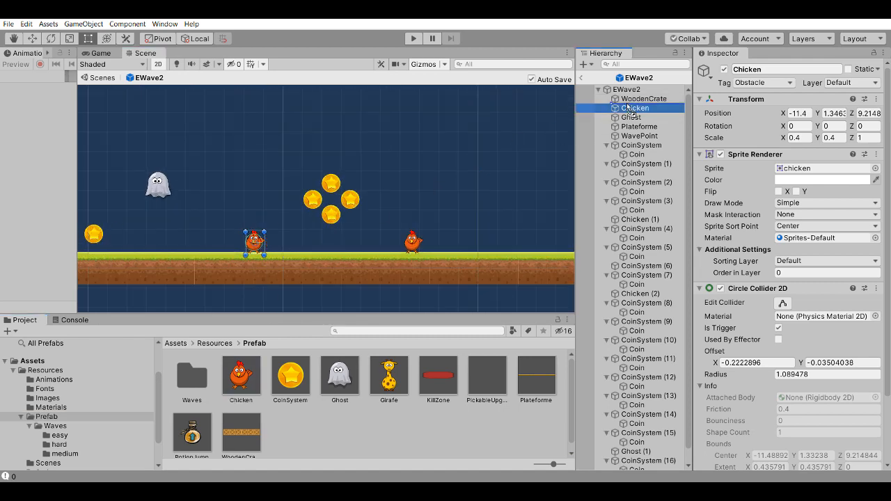
{"action": "left_click_drag", "start_coordinate": [627, 107], "coordinate": [630, 110]}
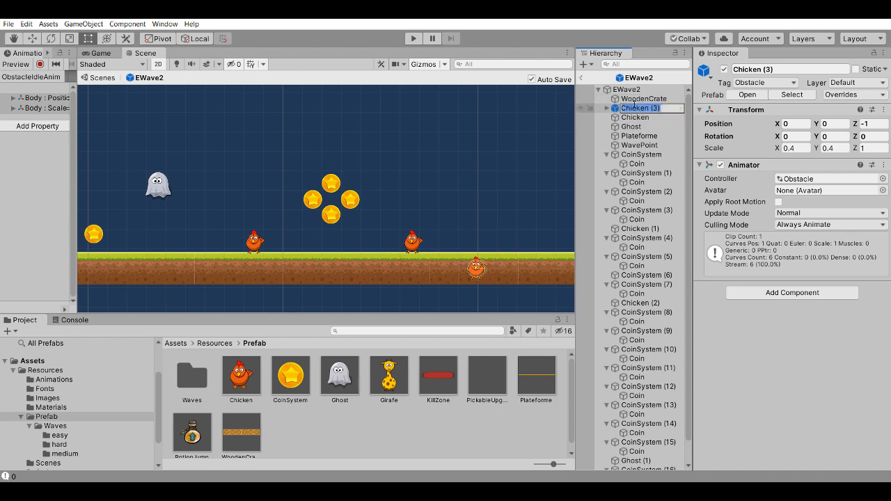
Step: Move the new Chicken instance over the first old Chicken and give it the old Chicken's Transform values
{"action": "left_click", "coordinate": [451, 224]}
{"action": "left_click", "coordinate": [480, 270]}
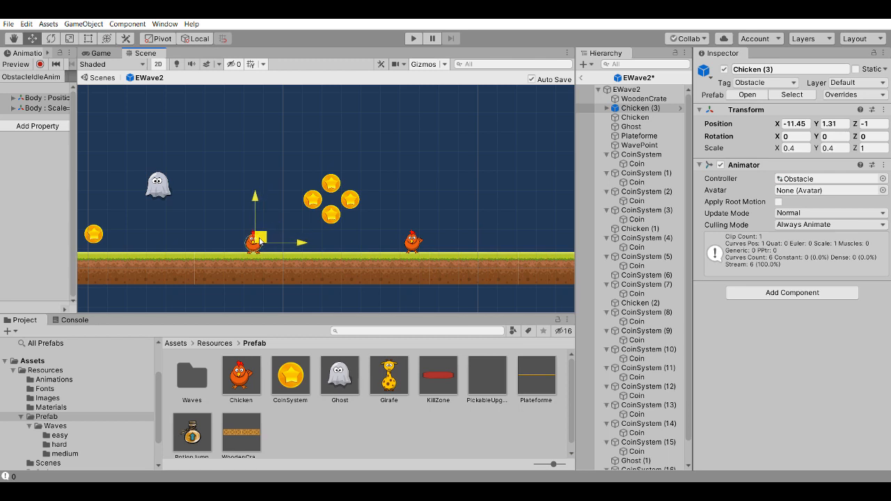
{"action": "left_click", "coordinate": [634, 117]}
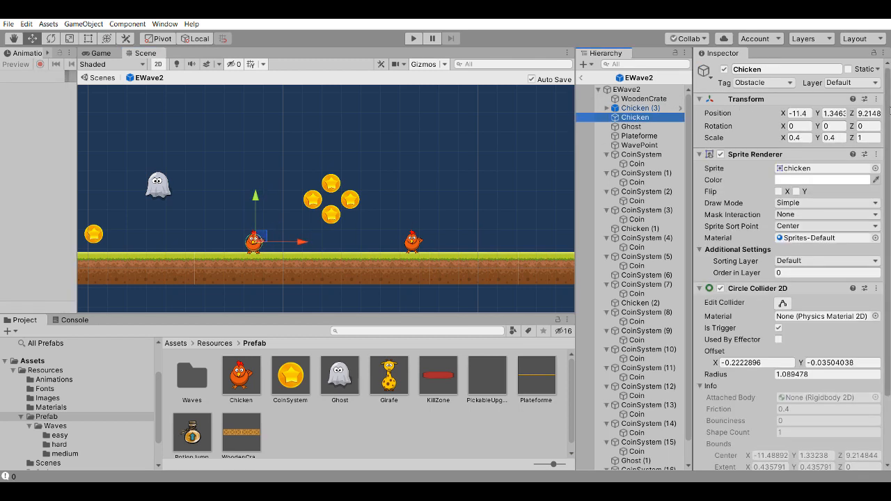
{"action": "left_click", "coordinate": [877, 100]}
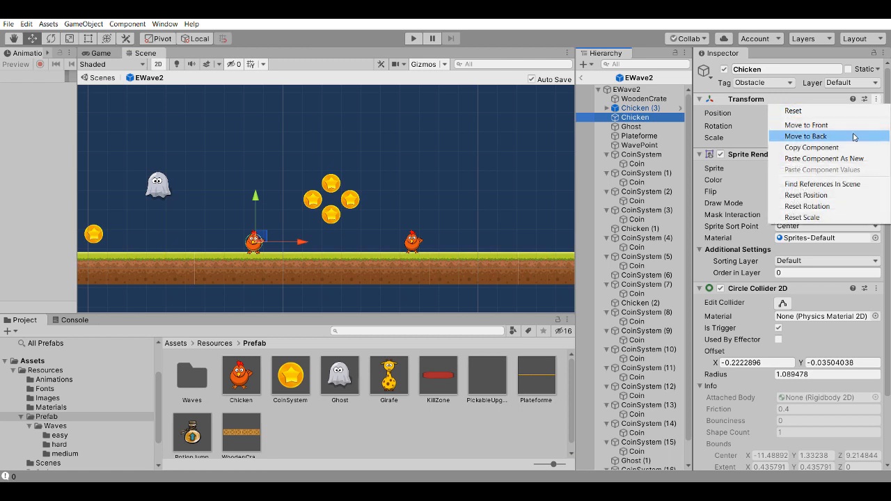
{"action": "left_click", "coordinate": [811, 147]}
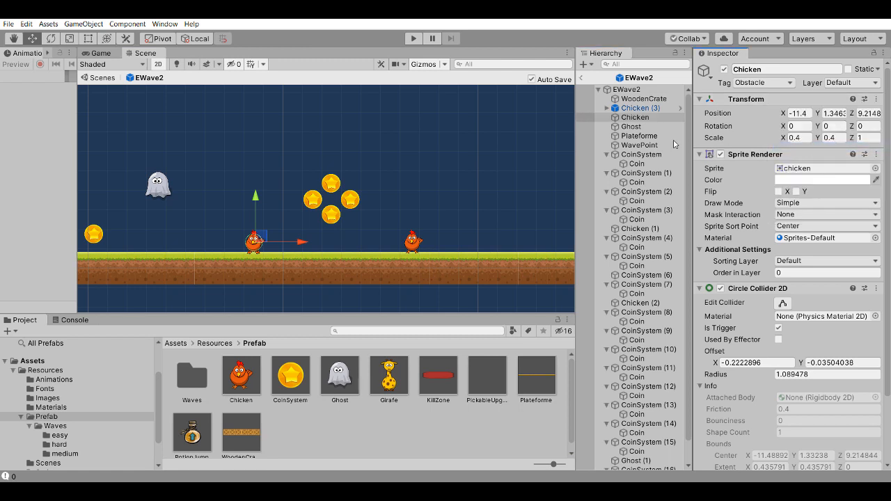
{"action": "left_click", "coordinate": [636, 109]}
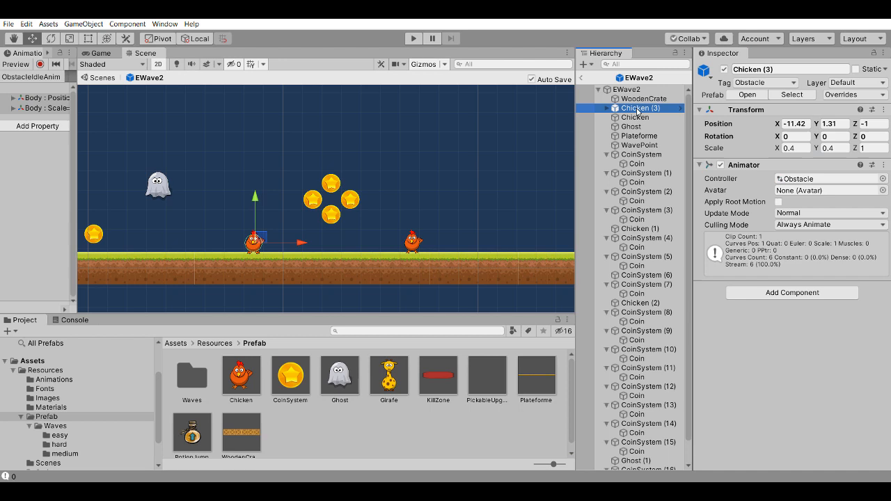
{"action": "left_click", "coordinate": [883, 110]}
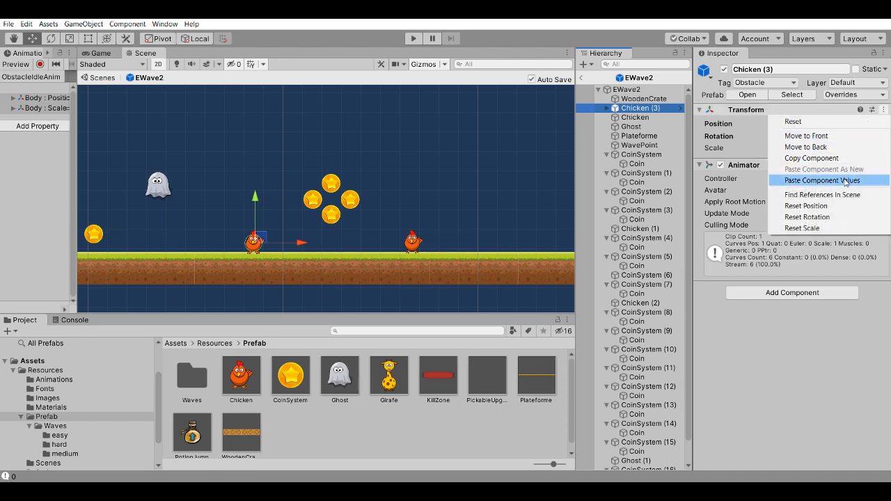
{"action": "left_click", "coordinate": [845, 180]}
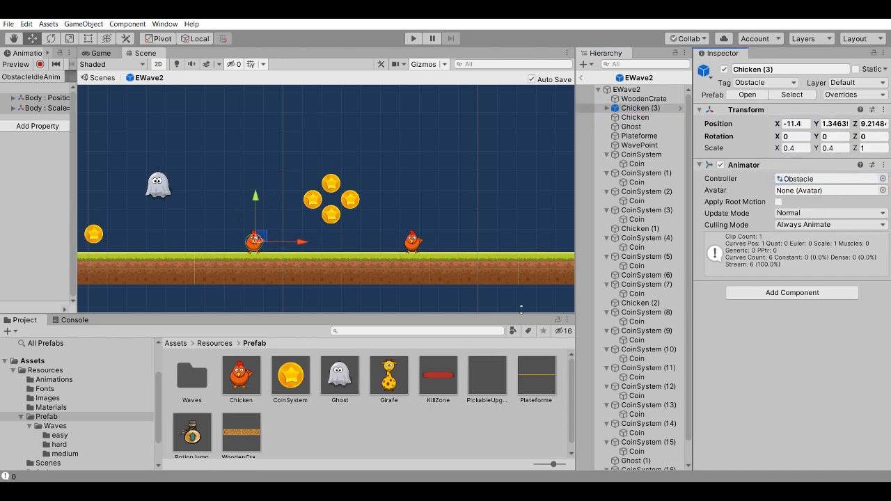
Step: Delete the old first Chicken from EWave2 and look at the Body child of the new instance
{"action": "left_click", "coordinate": [618, 119]}
{"action": "right_click", "coordinate": [636, 120]}
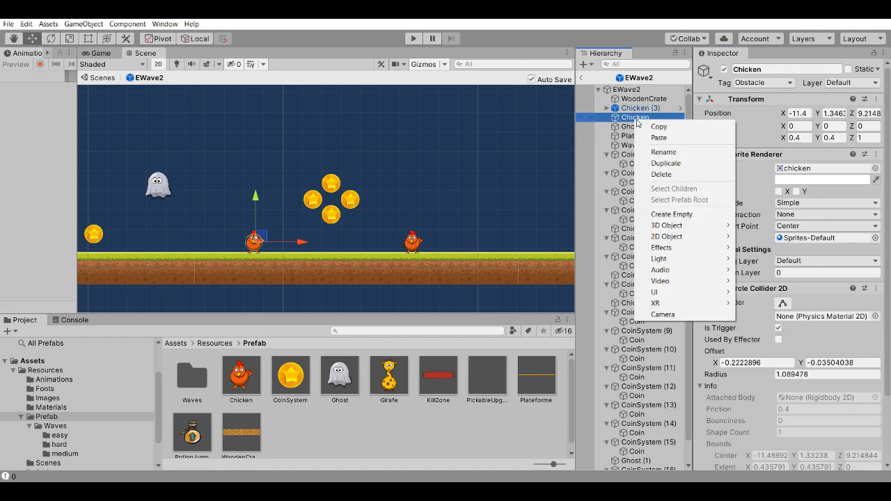
{"action": "left_click", "coordinate": [676, 175]}
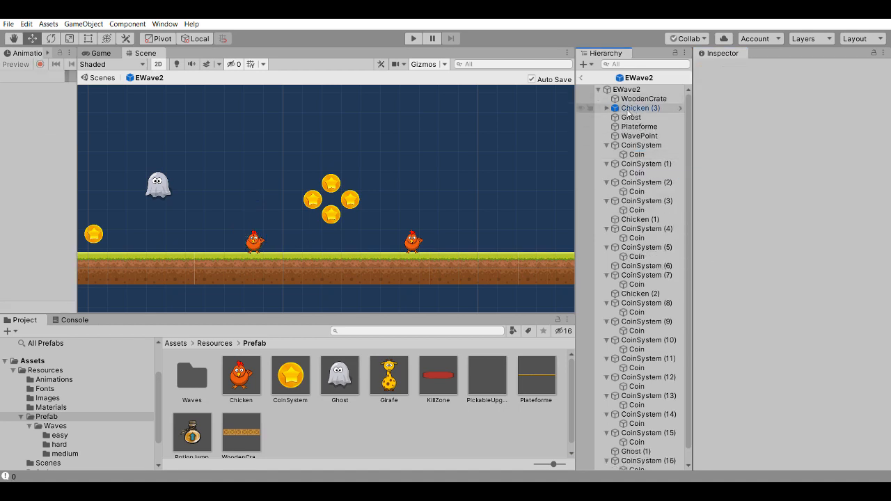
{"action": "left_click", "coordinate": [631, 111]}
{"action": "left_click", "coordinate": [607, 108]}
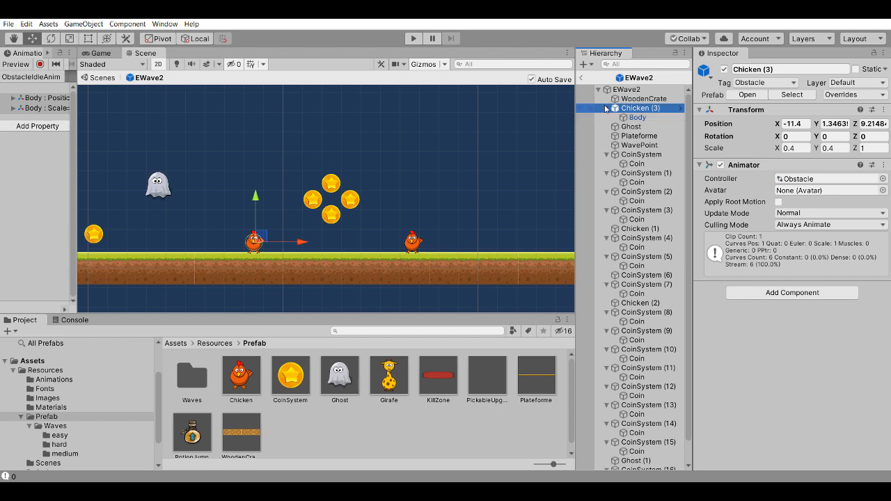
{"action": "left_click", "coordinate": [607, 107]}
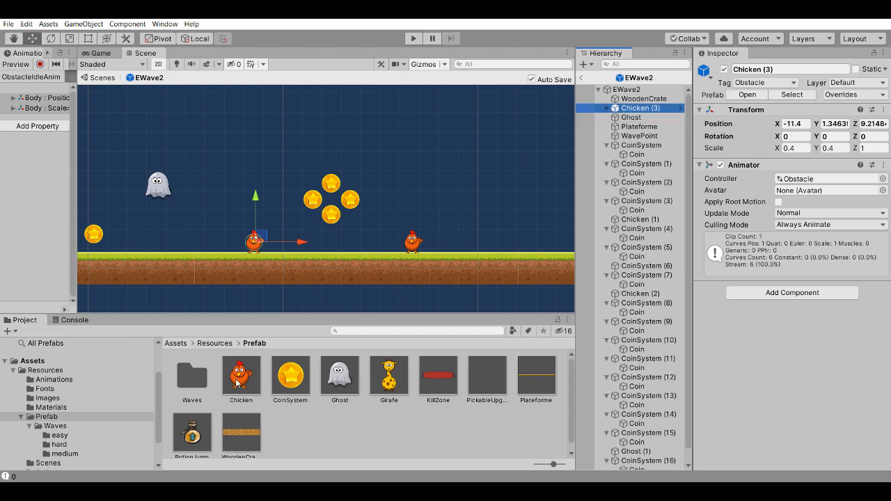
Step: Add another Chicken prefab instance to EWave2 and give it the Transform values of the old Chicken right of the coin group
{"action": "key", "text": "ctrl+z"}
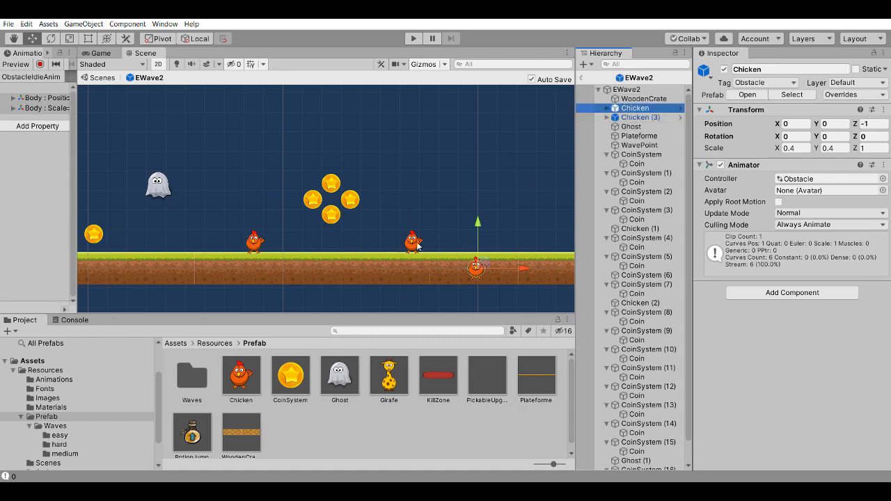
{"action": "left_click", "coordinate": [418, 245]}
{"action": "left_click", "coordinate": [884, 98]}
{"action": "left_click", "coordinate": [852, 147]}
{"action": "left_click", "coordinate": [635, 108]}
{"action": "left_click", "coordinate": [884, 109]}
{"action": "left_click", "coordinate": [851, 179]}
Step: Collapse the first coin systems in the hierarchy and delete the old Chicken (1)
{"action": "left_click", "coordinate": [606, 155]}
{"action": "left_click", "coordinate": [606, 164]}
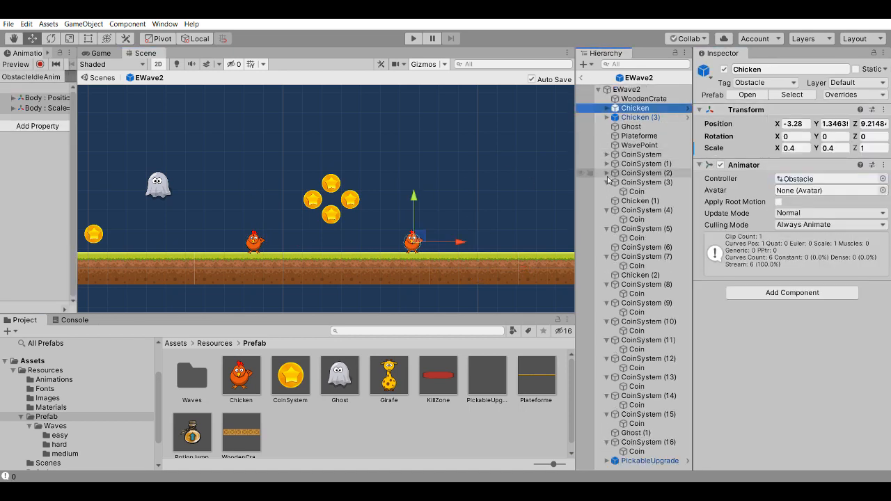
{"action": "left_click", "coordinate": [607, 183]}
{"action": "right_click", "coordinate": [640, 190]}
{"action": "left_click", "coordinate": [680, 249]}
Step: Add a Chicken prefab instance just above Chicken (2) and apply Chicken (2)'s Transform values to it
{"action": "left_click", "coordinate": [606, 191]}
{"action": "left_click", "coordinate": [606, 201]}
{"action": "left_click", "coordinate": [606, 219]}
{"action": "double_click", "coordinate": [621, 229]}
{"action": "left_click", "coordinate": [883, 99]}
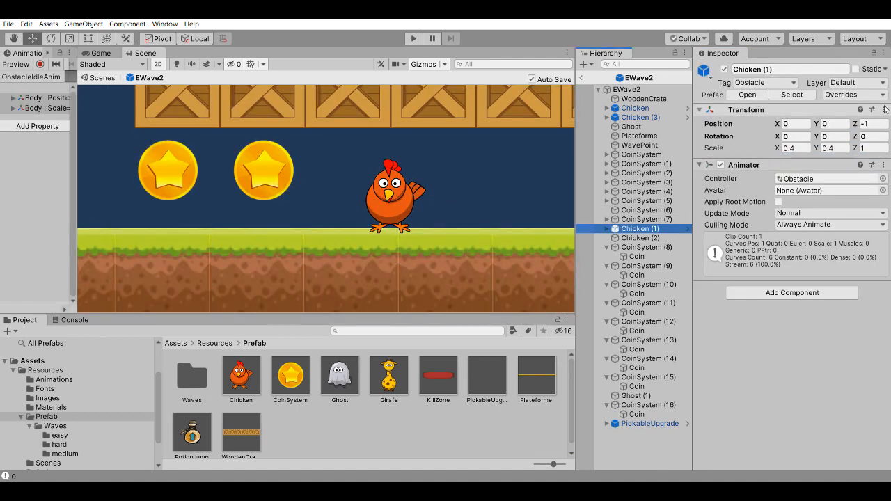
{"action": "left_click", "coordinate": [885, 110]}
{"action": "left_click", "coordinate": [851, 179]}
Step: Delete the old Chicken (2) and collapse the coin systems listed below it
{"action": "left_click", "coordinate": [639, 239]}
{"action": "key", "text": "Delete"}
{"action": "left_click", "coordinate": [607, 238]}
{"action": "left_click", "coordinate": [607, 247]}
{"action": "left_click", "coordinate": [606, 257]}
Step: Replace the old Ghost (1) above the wooden crates with a Ghost prefab instance that reuses its Transform values
{"action": "double_click", "coordinate": [625, 315]}
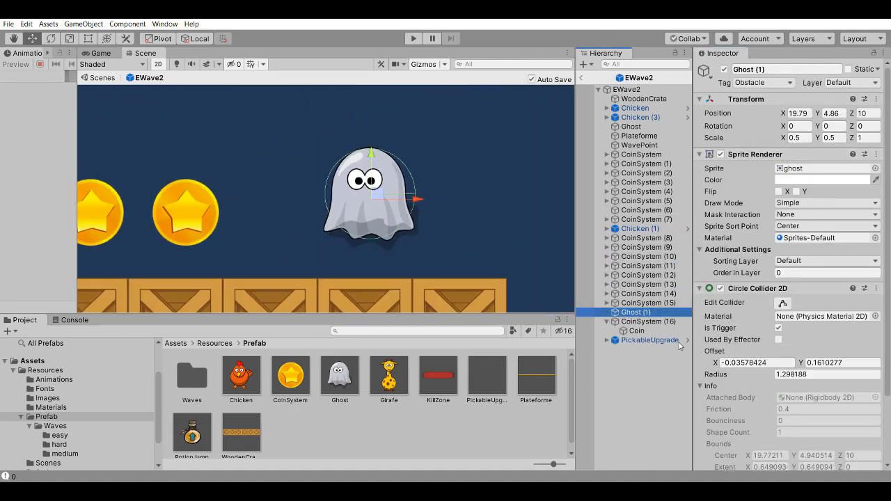
{"action": "left_click_drag", "start_coordinate": [340, 380], "coordinate": [630, 309]}
{"action": "left_click", "coordinate": [632, 322]}
{"action": "left_click", "coordinate": [815, 147]}
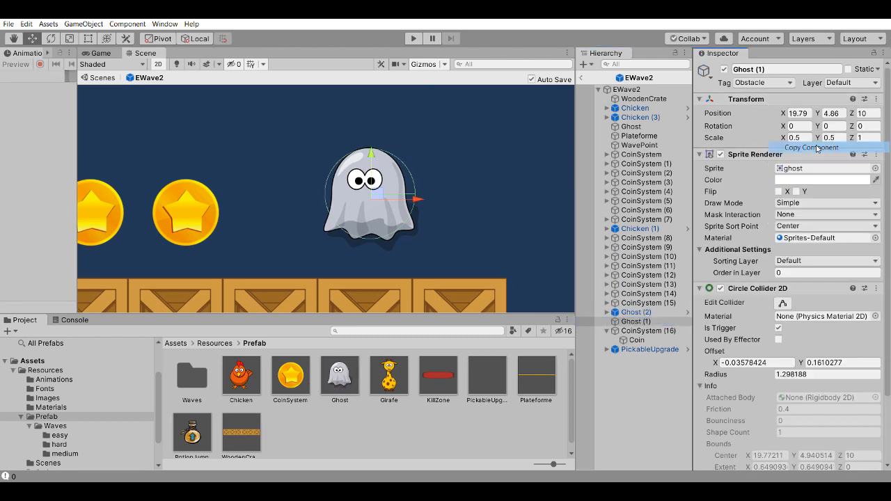
{"action": "left_click", "coordinate": [635, 313]}
{"action": "left_click", "coordinate": [877, 109]}
{"action": "left_click", "coordinate": [840, 181]}
{"action": "left_click", "coordinate": [634, 323]}
{"action": "key", "text": "Delete"}
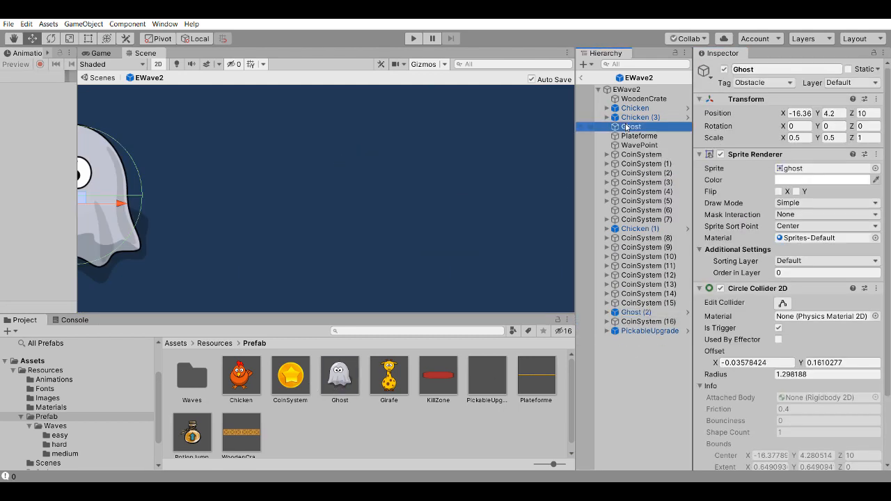
Step: Replace the remaining old Ghost near the start of EWave2 with a Ghost prefab instance that has the same Transform values
{"action": "left_click", "coordinate": [636, 126]}
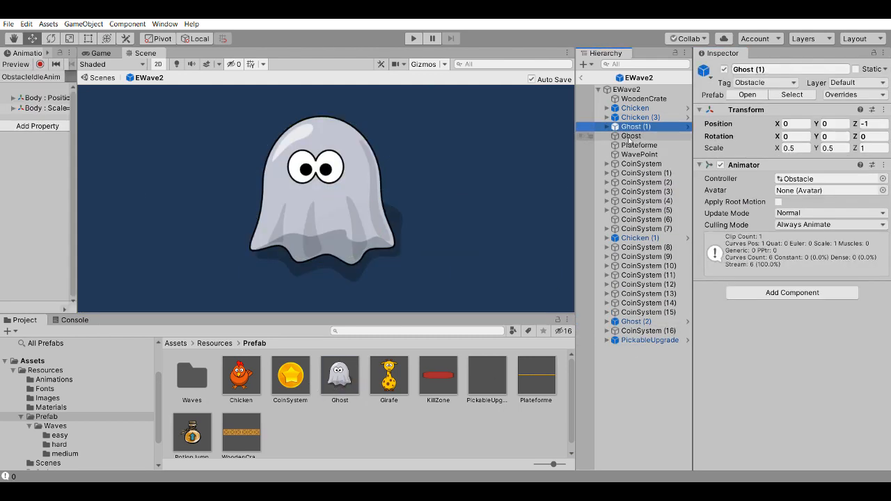
{"action": "left_click", "coordinate": [630, 136]}
{"action": "left_click", "coordinate": [877, 99]}
{"action": "left_click", "coordinate": [840, 149]}
{"action": "left_click", "coordinate": [635, 126]}
{"action": "left_click", "coordinate": [877, 110]}
{"action": "left_click", "coordinate": [836, 180]}
{"action": "right_click", "coordinate": [616, 136]}
{"action": "left_click", "coordinate": [635, 193]}
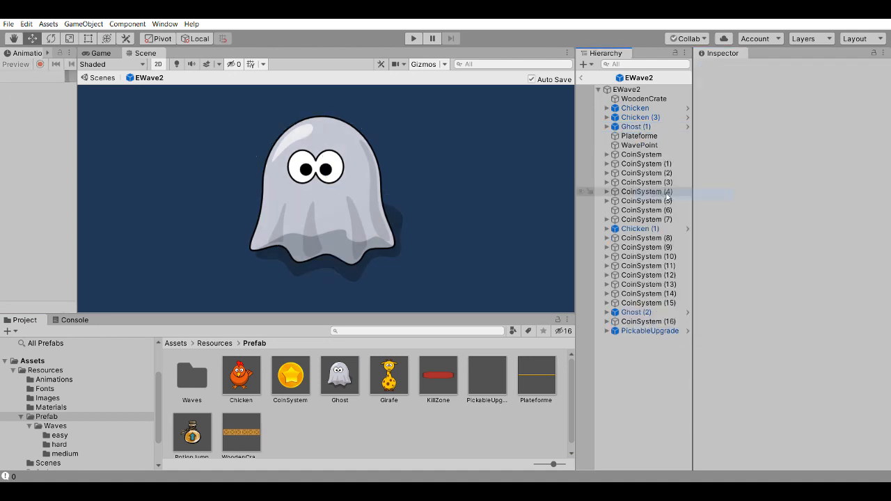
Step: Frame the whole EWave2 level in the Scene view and open the easy waves folder
{"action": "double_click", "coordinate": [626, 90]}
{"action": "scroll", "coordinate": [332, 196], "scroll_direction": "up", "scroll_amount": 12}
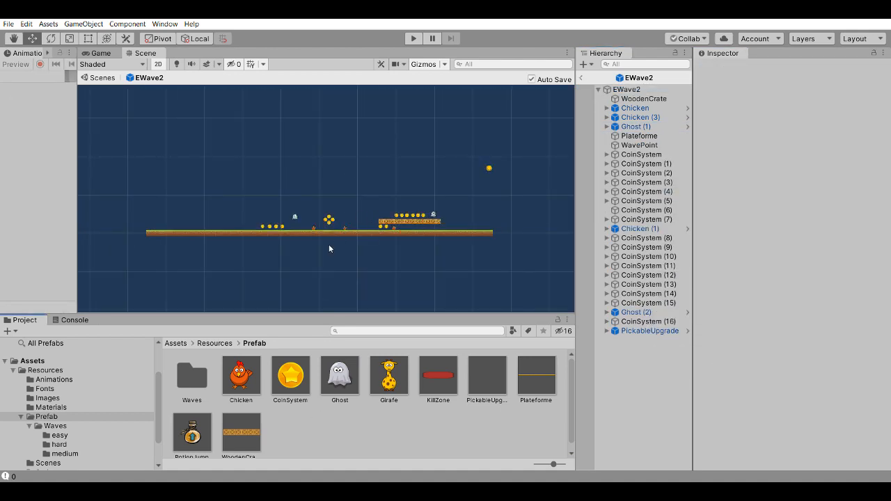
{"action": "left_click", "coordinate": [190, 384]}
{"action": "double_click", "coordinate": [192, 385]}
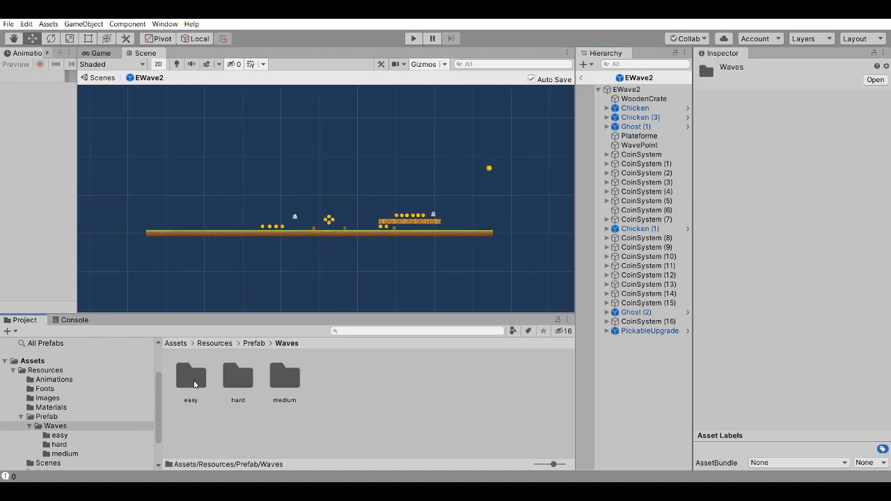
{"action": "double_click", "coordinate": [198, 387]}
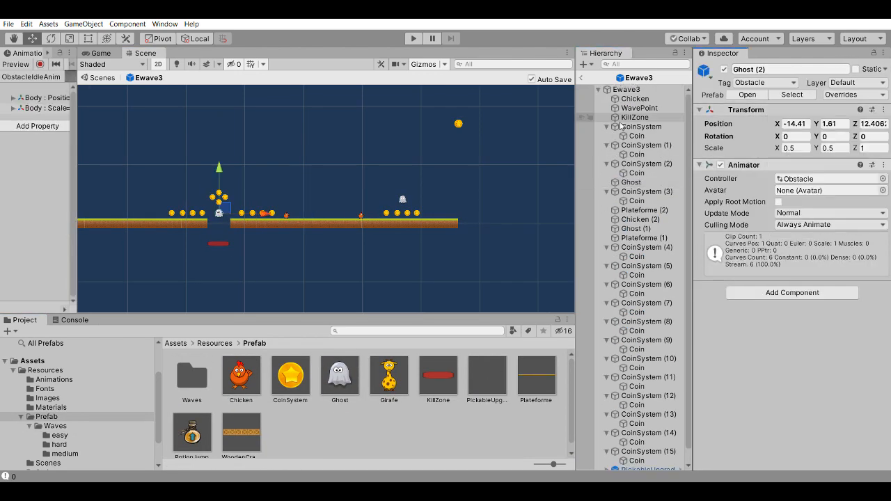
Step: Replace the unlinked obstacles in Ewave3 and Ewave7 with linked prefab instances that reuse their Transform values, deleting the old ones
{"action": "left_click", "coordinate": [635, 228]}
{"action": "left_click", "coordinate": [876, 98]}
{"action": "left_click", "coordinate": [822, 170]}
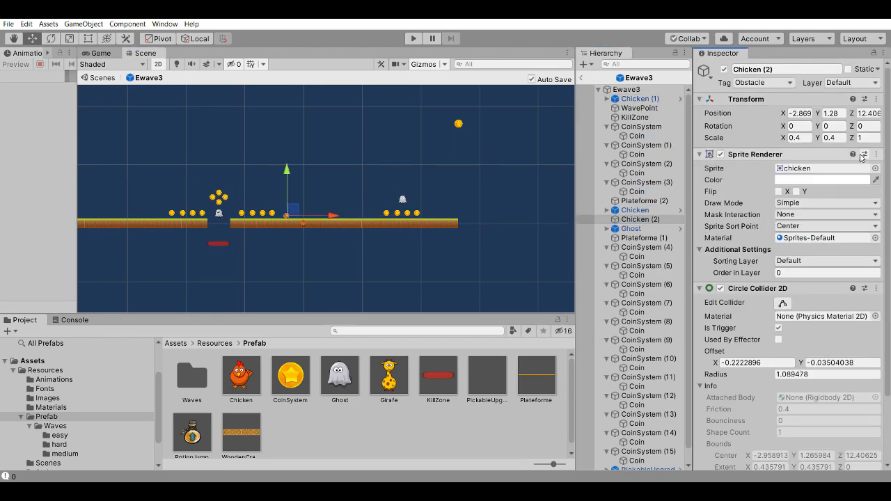
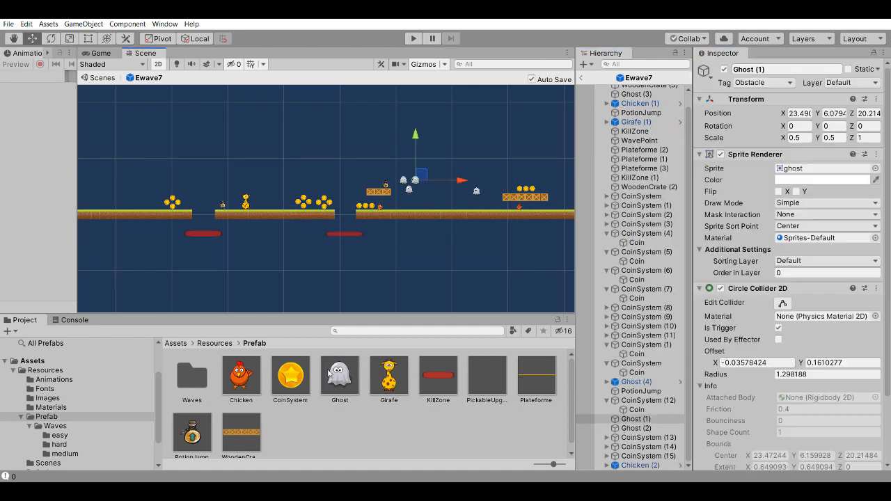
{"action": "right_click", "coordinate": [649, 117]}
{"action": "left_click", "coordinate": [676, 172]}
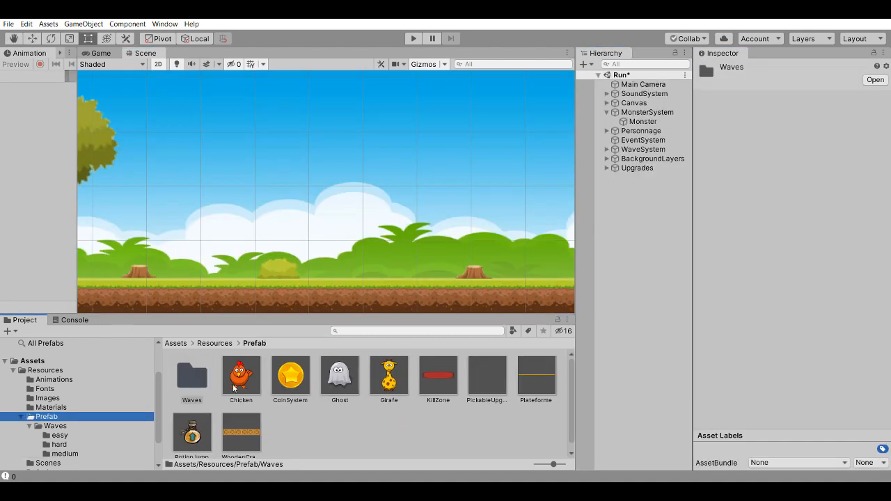
Step: Open the Chicken prefab, set the tag of its Body child to Obstacle and check the Body's components
{"action": "double_click", "coordinate": [240, 378]}
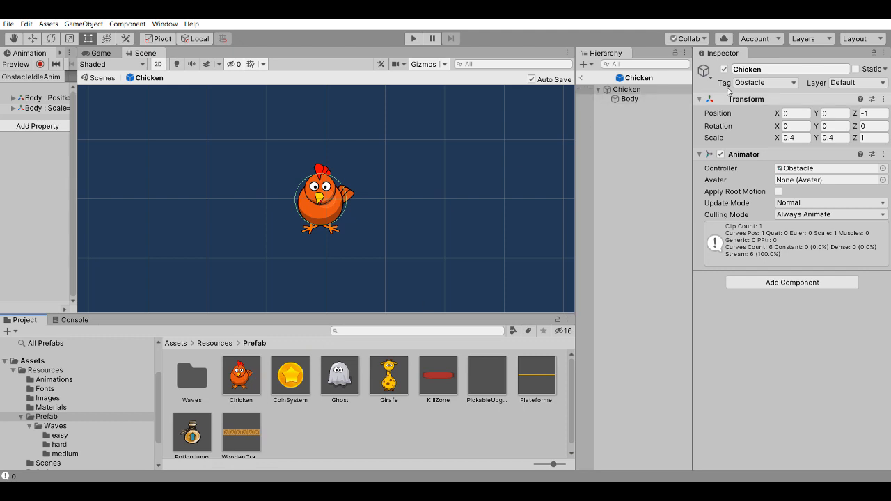
{"action": "left_click", "coordinate": [630, 99]}
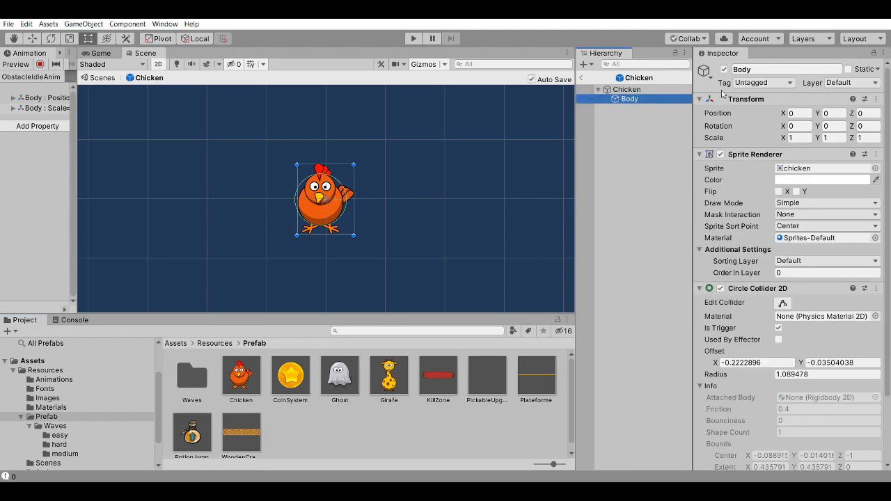
{"action": "left_click", "coordinate": [761, 82]}
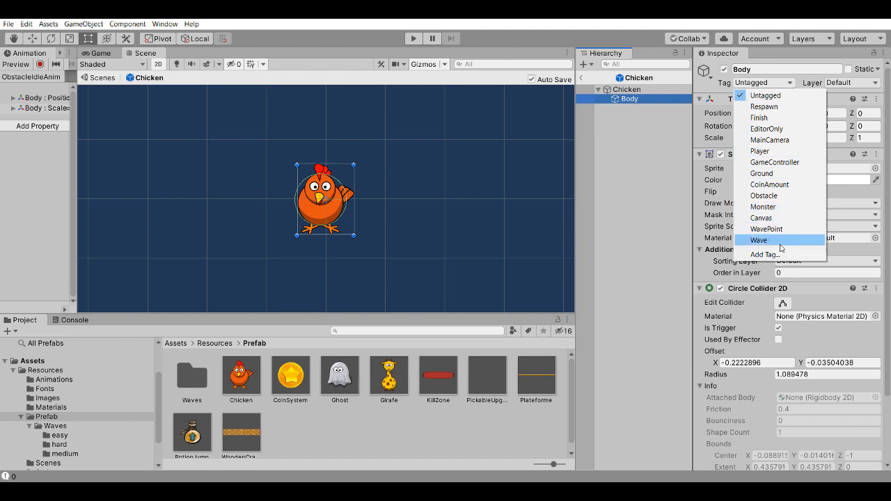
{"action": "left_click", "coordinate": [789, 197]}
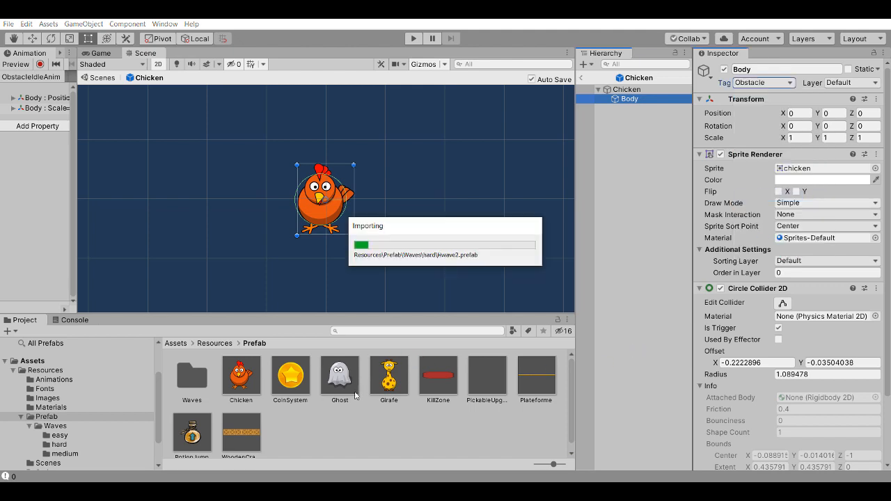
{"action": "scroll", "coordinate": [766, 279], "scroll_direction": "down", "scroll_amount": 3}
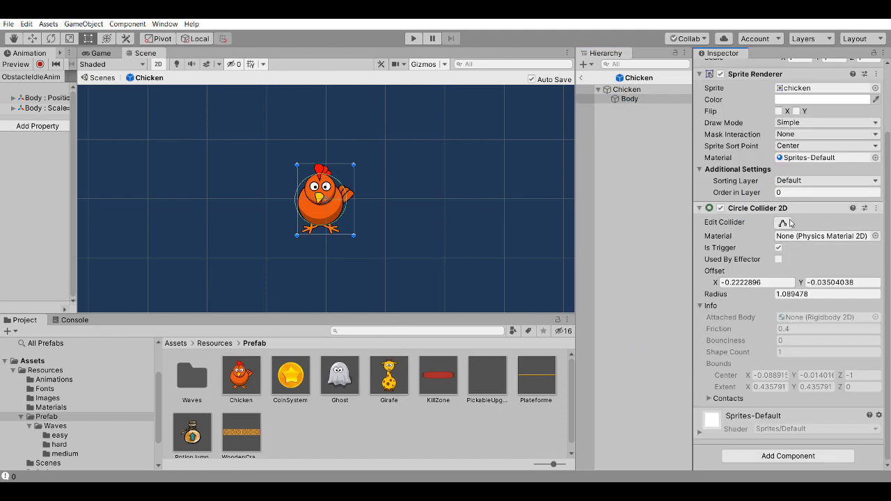
{"action": "left_click", "coordinate": [337, 374]}
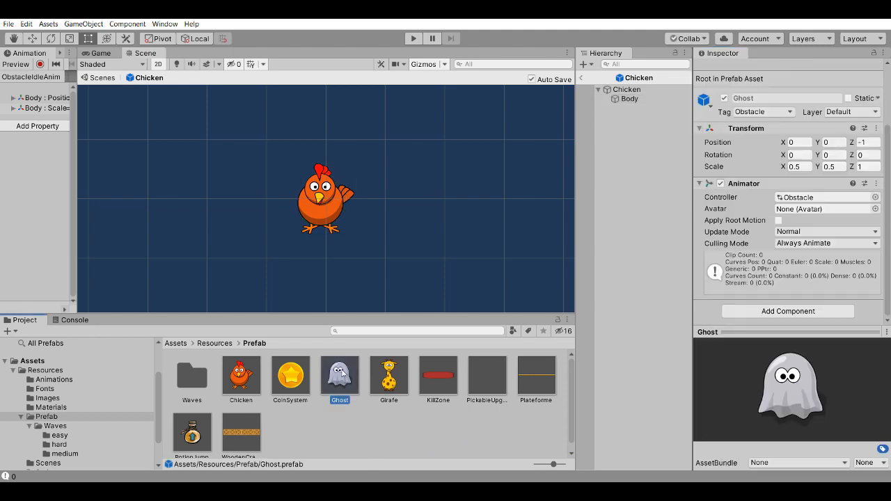
{"action": "left_click", "coordinate": [681, 100]}
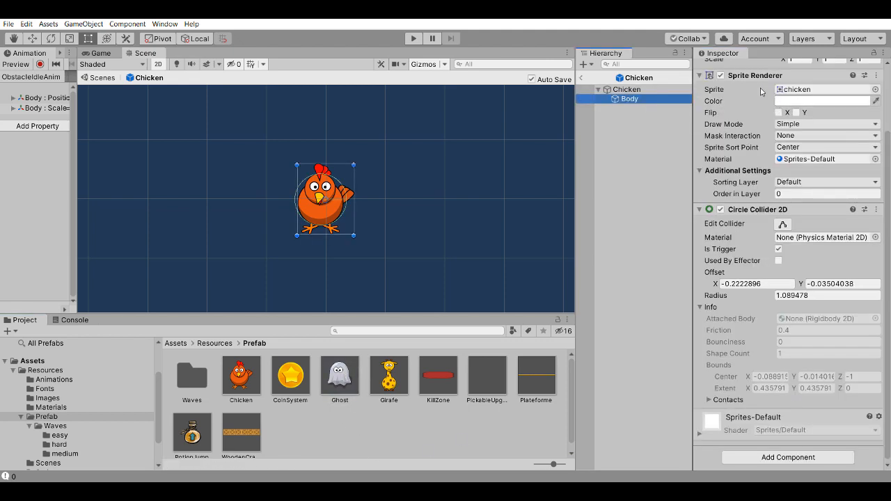
{"action": "scroll", "coordinate": [768, 156], "scroll_direction": "up", "scroll_amount": 3}
Step: Open the Ghost prefab and set the tag of its Body child to Obstacle
{"action": "double_click", "coordinate": [336, 396]}
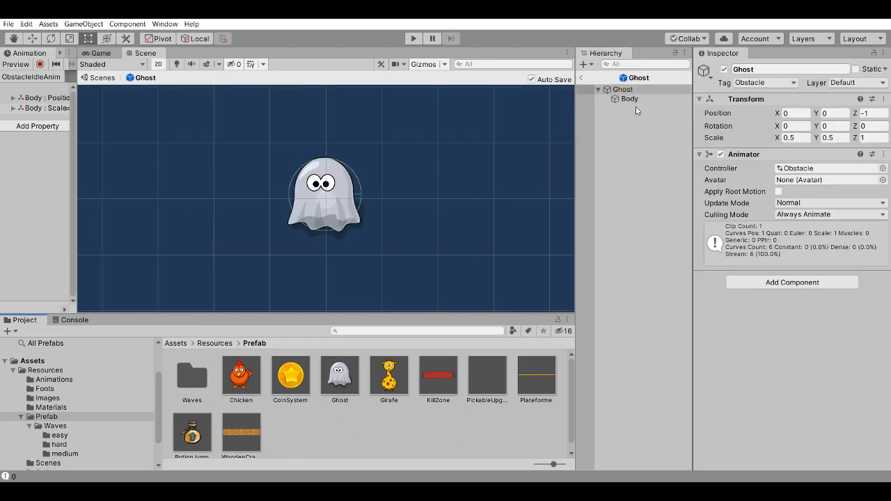
{"action": "left_click", "coordinate": [669, 99]}
{"action": "left_click", "coordinate": [761, 83]}
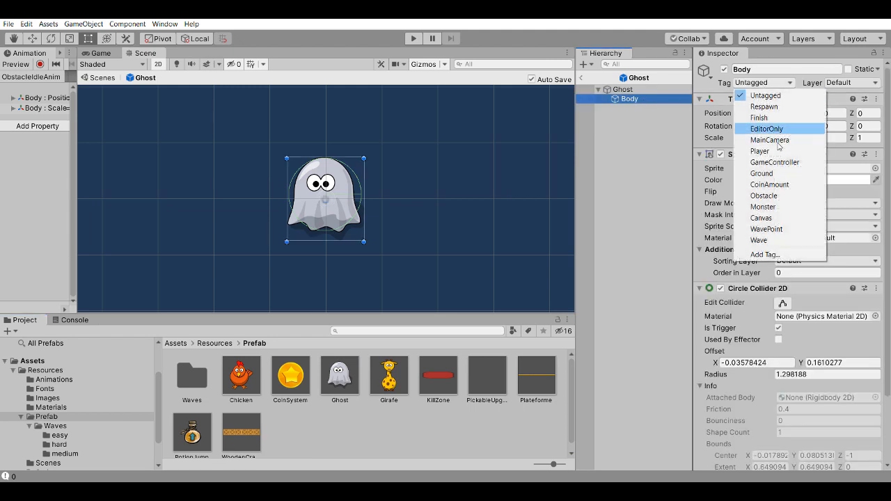
{"action": "left_click", "coordinate": [777, 196]}
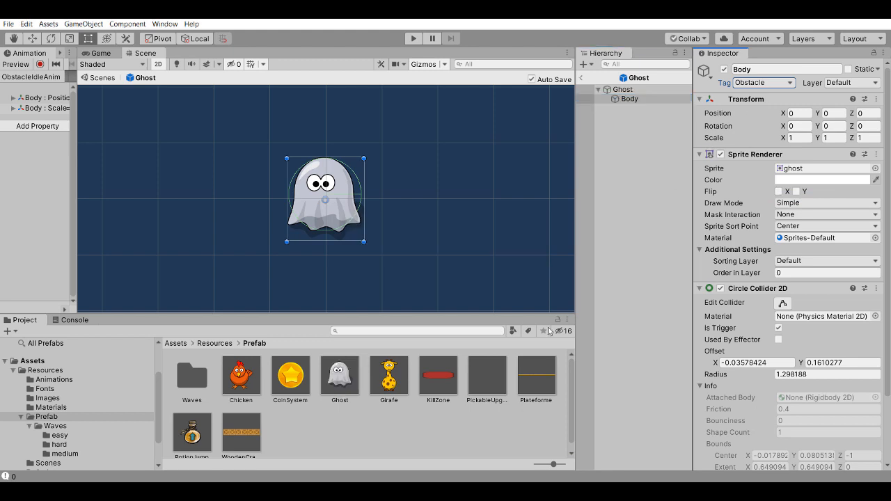
Step: Open the Girafe prefab and set the tag of its Body child to Obstacle
{"action": "double_click", "coordinate": [387, 394]}
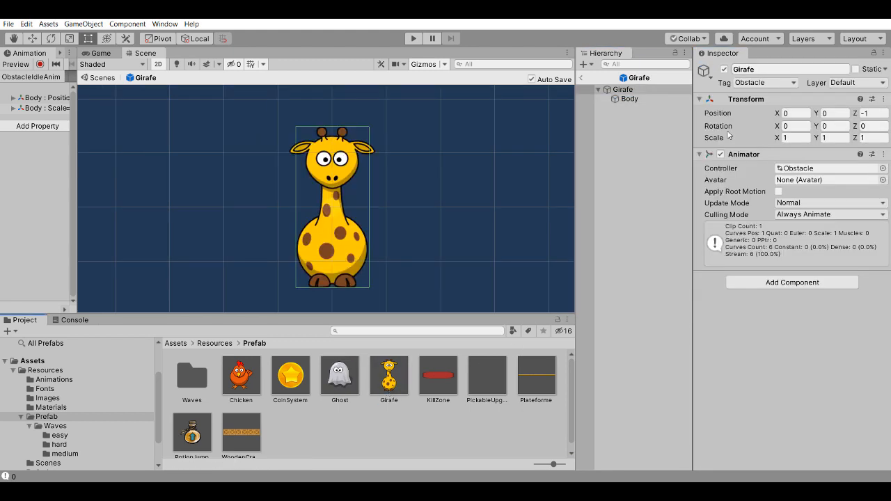
{"action": "left_click", "coordinate": [634, 100]}
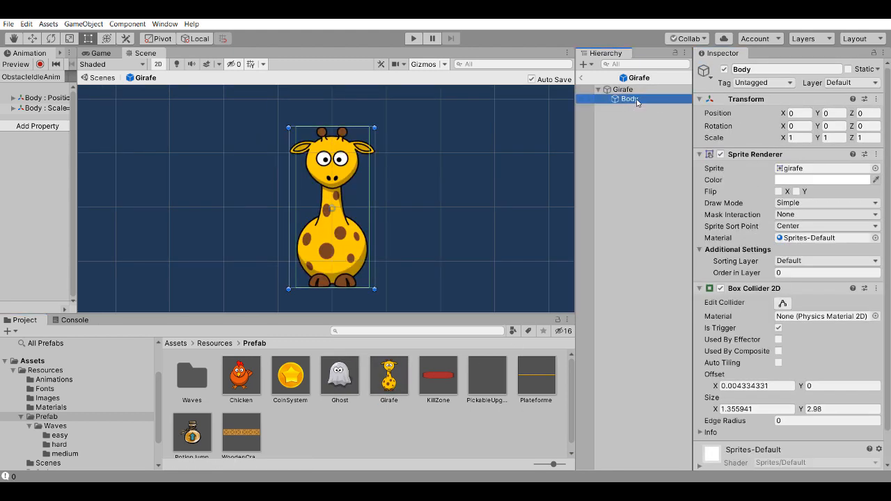
{"action": "left_click", "coordinate": [758, 84]}
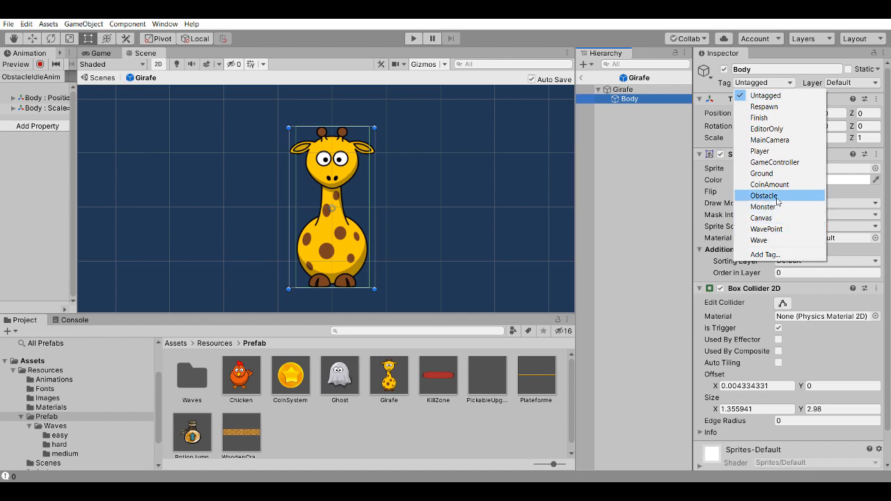
{"action": "left_click", "coordinate": [777, 198]}
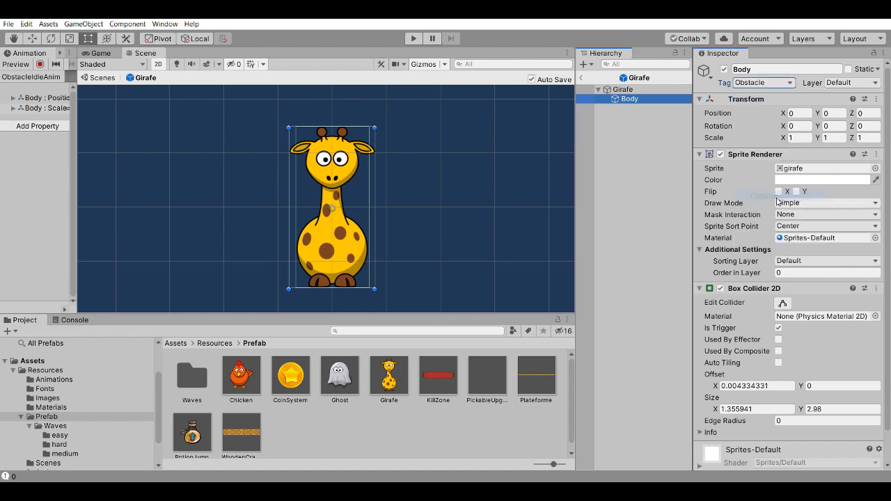
Step: Run the game in Play mode and test the animated obstacles by jumping over the chickens, ghosts, giraffes and gaps while collecting coins
{"action": "left_click", "coordinate": [409, 34]}
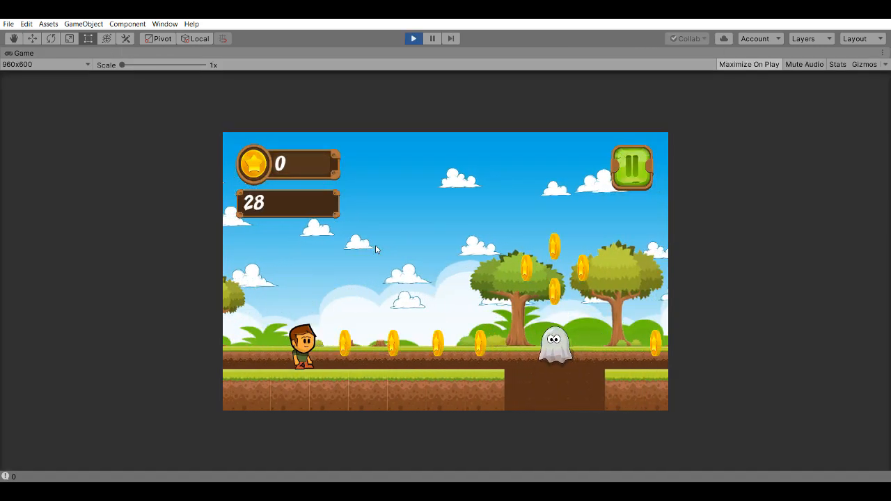
{"action": "key", "text": "space"}
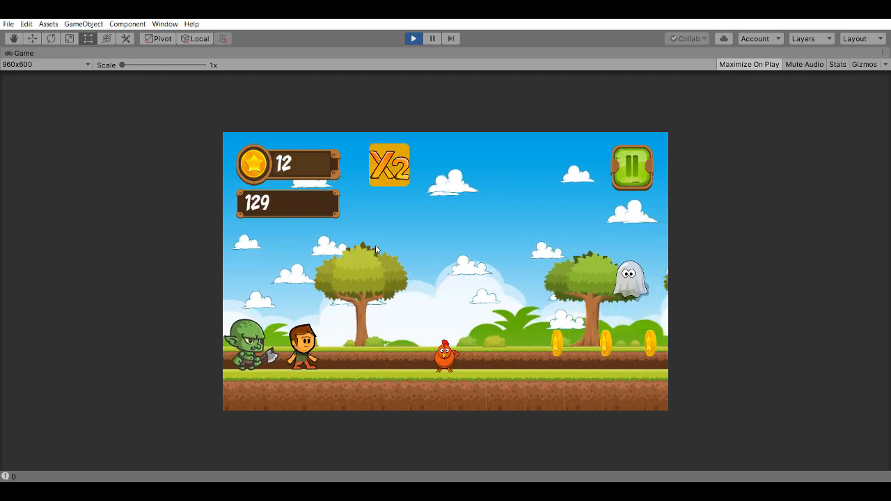
{"action": "key", "text": "space"}
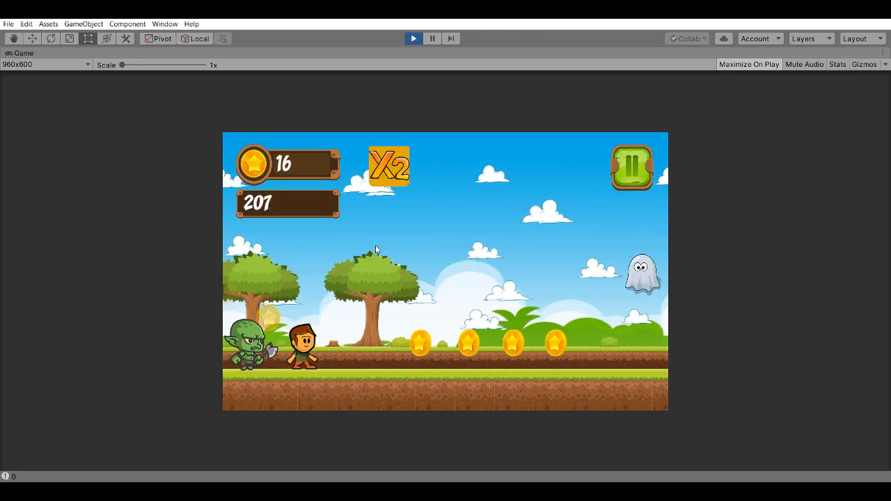
{"action": "key", "text": "space"}
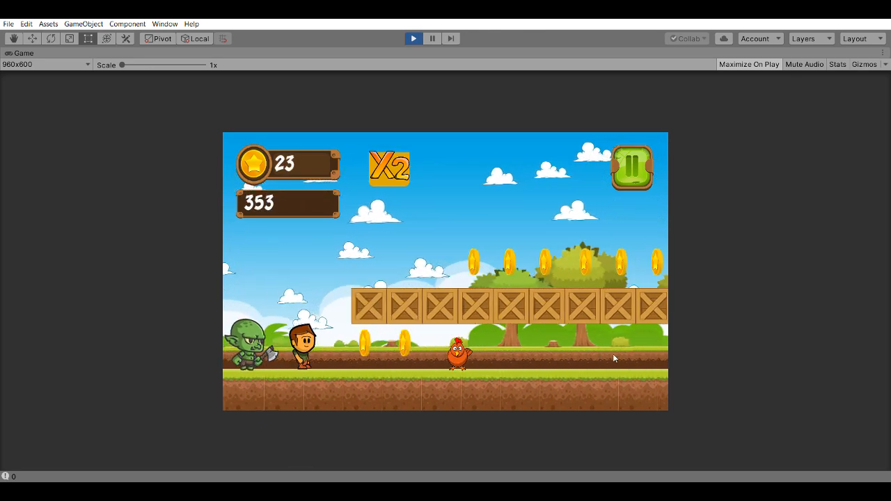
{"action": "key", "text": "space"}
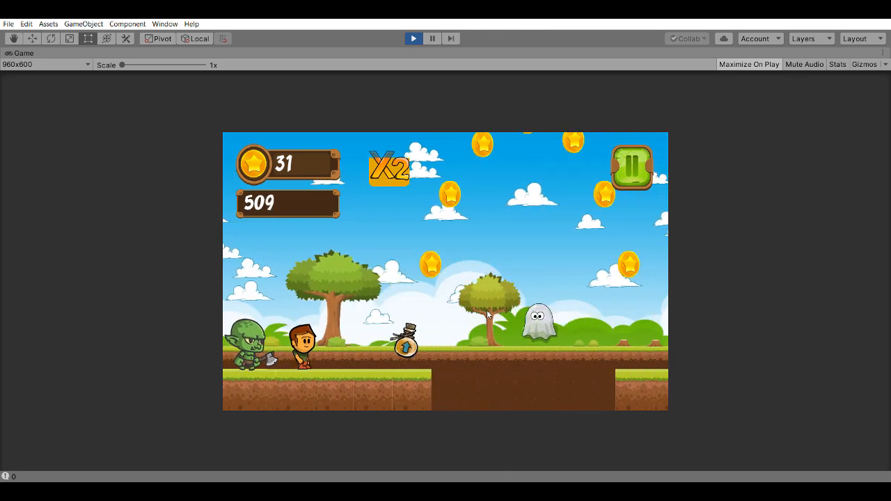
{"action": "key", "text": "space"}
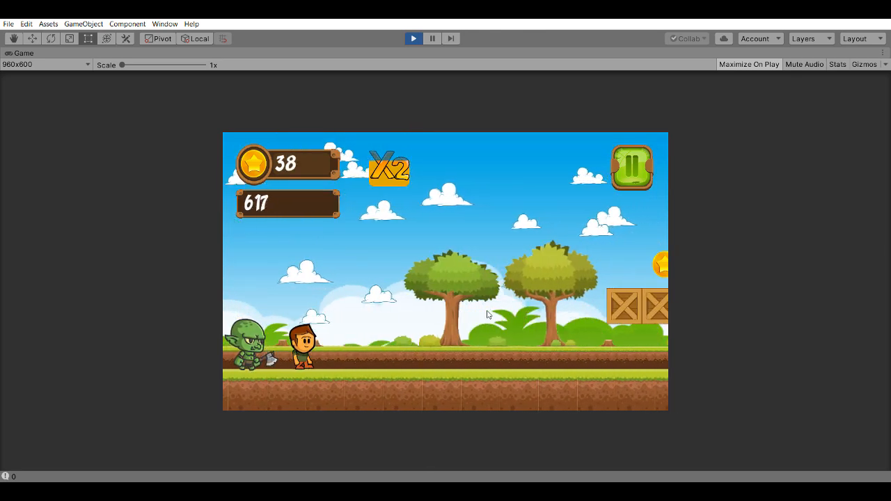
{"action": "key", "text": "space"}
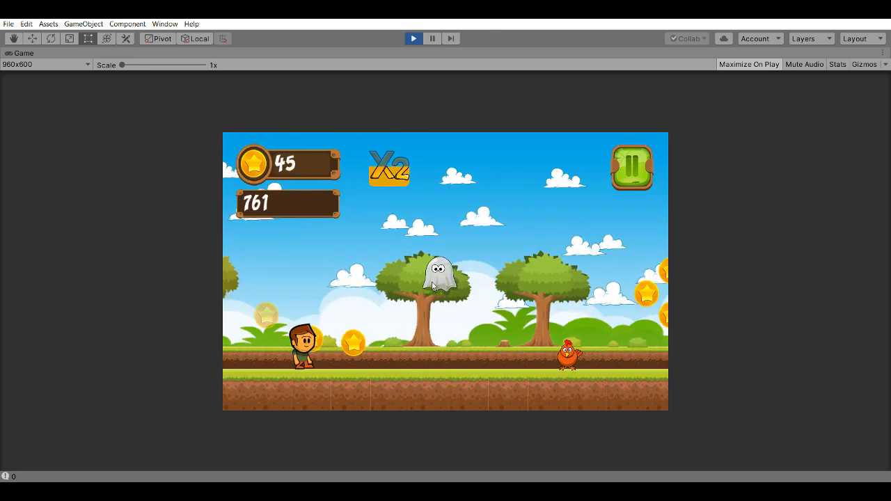
{"action": "key", "text": "space"}
{"action": "key", "text": "space"}
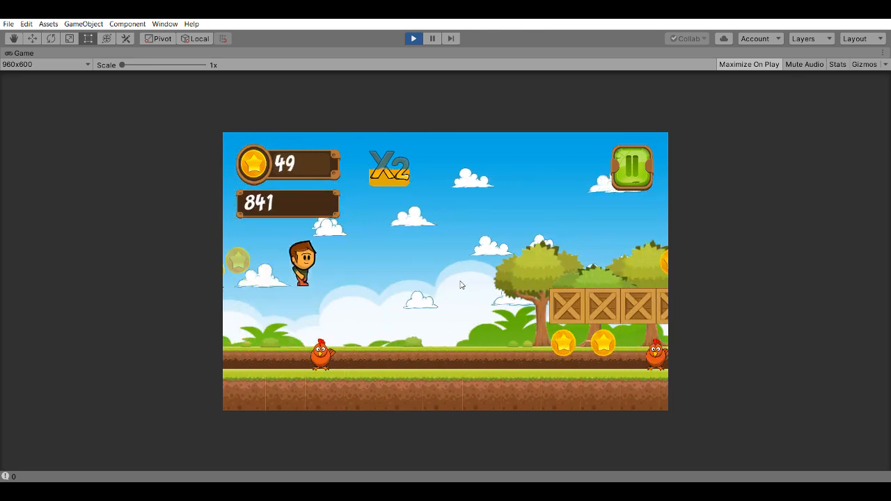
{"action": "key", "text": "space"}
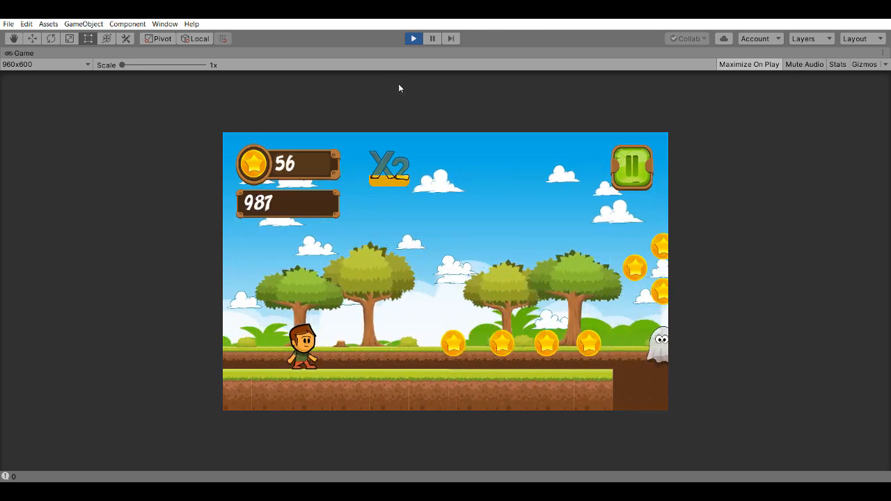
{"action": "key", "text": "space"}
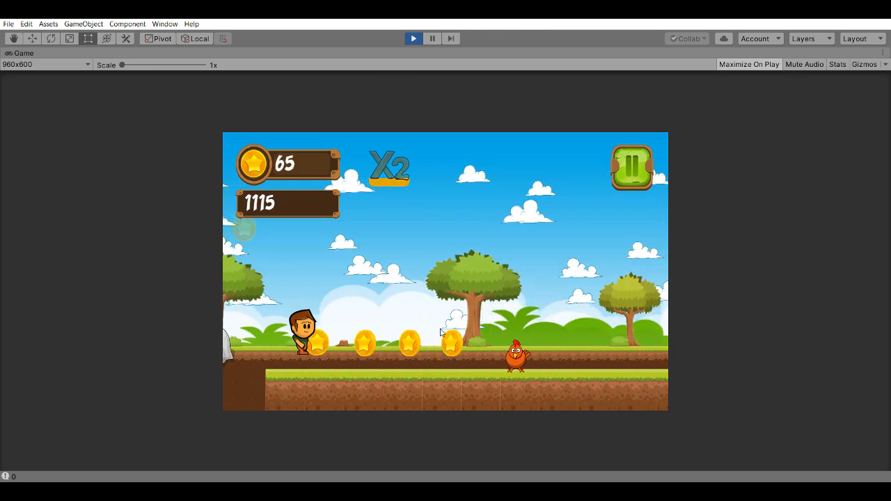
{"action": "key", "text": "space"}
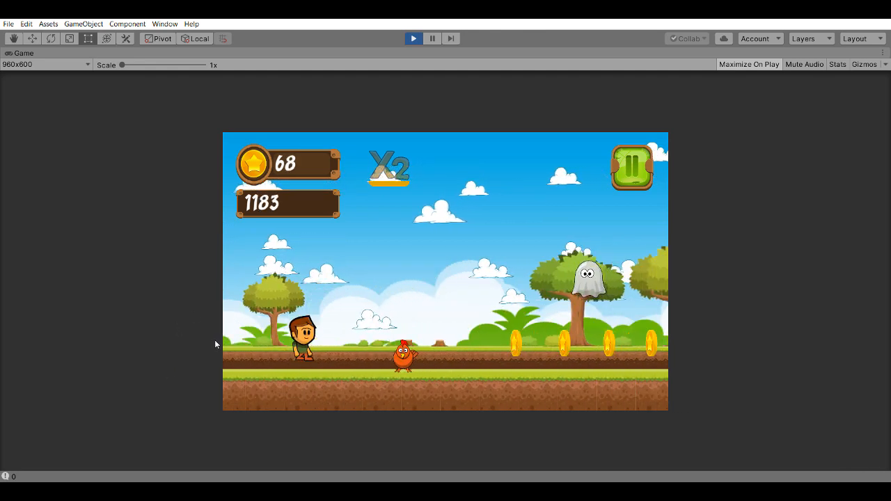
{"action": "key", "text": "space"}
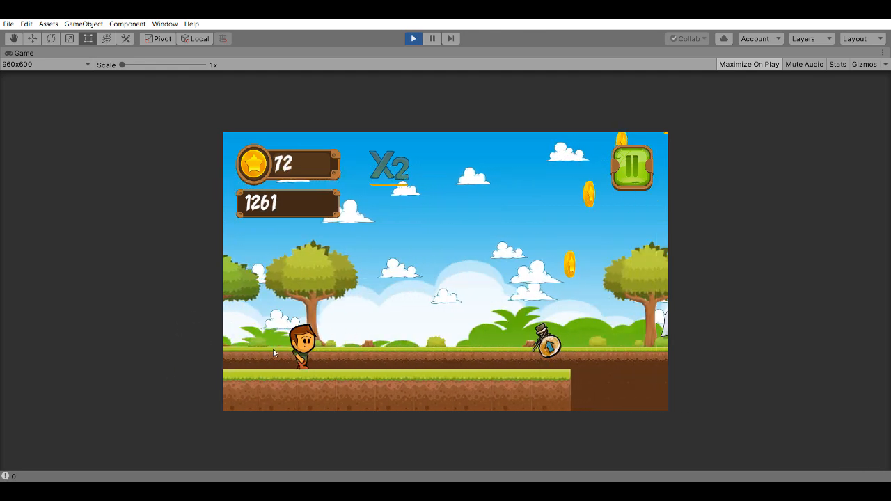
{"action": "key", "text": "space"}
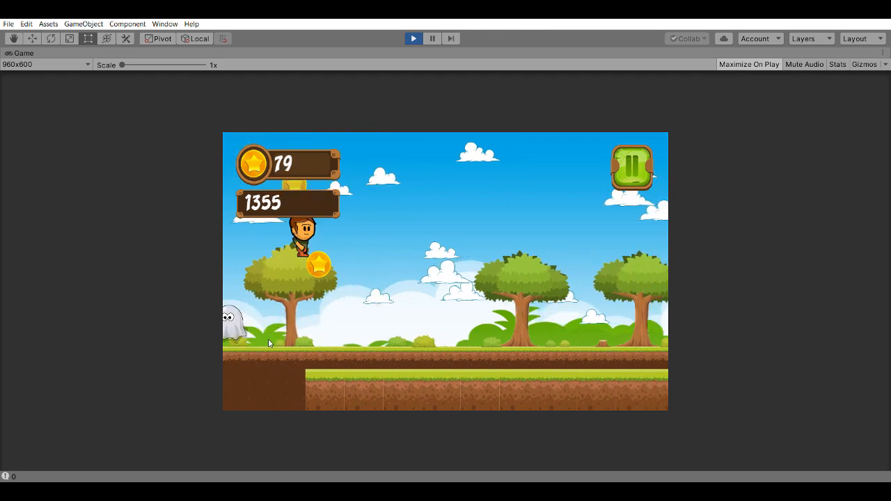
{"action": "key", "text": "space"}
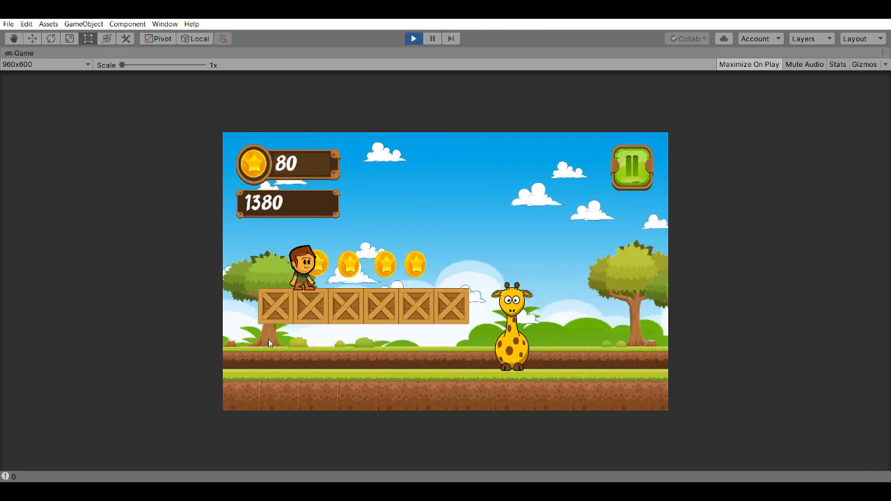
{"action": "key", "text": "space"}
{"action": "key", "text": "space"}
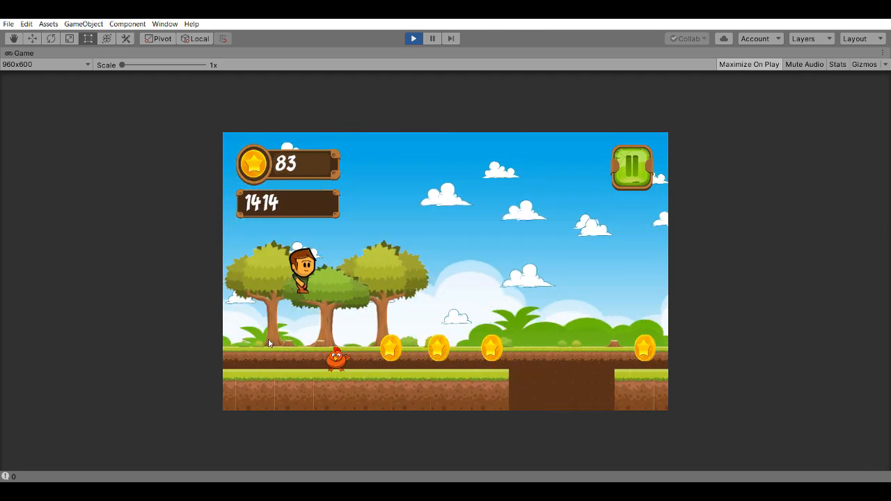
{"action": "key", "text": "space"}
{"action": "key", "text": "space"}
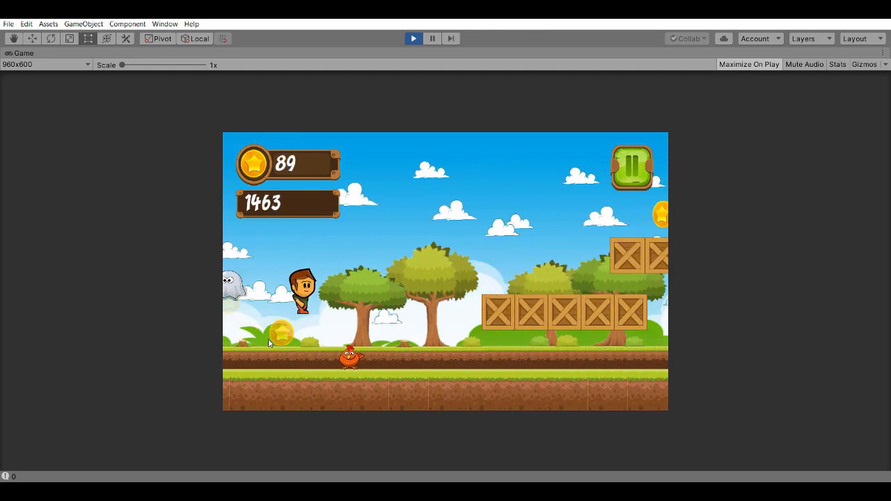
{"action": "key", "text": "space"}
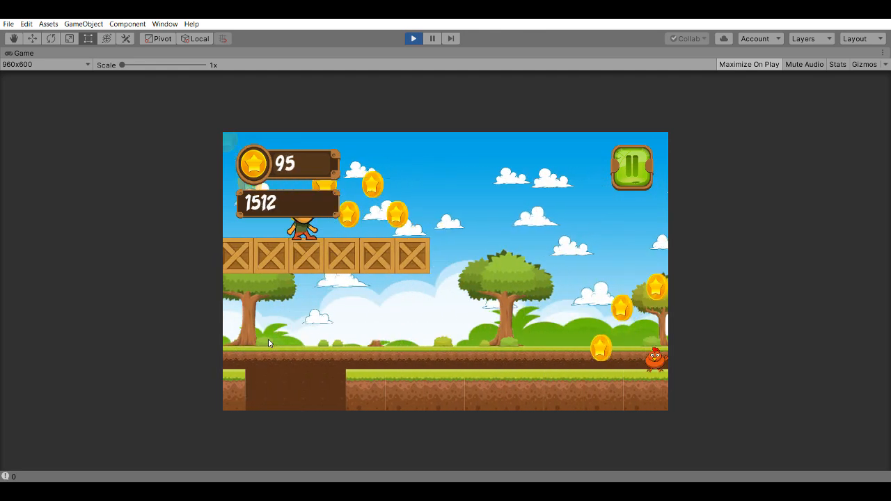
{"action": "key", "text": "space"}
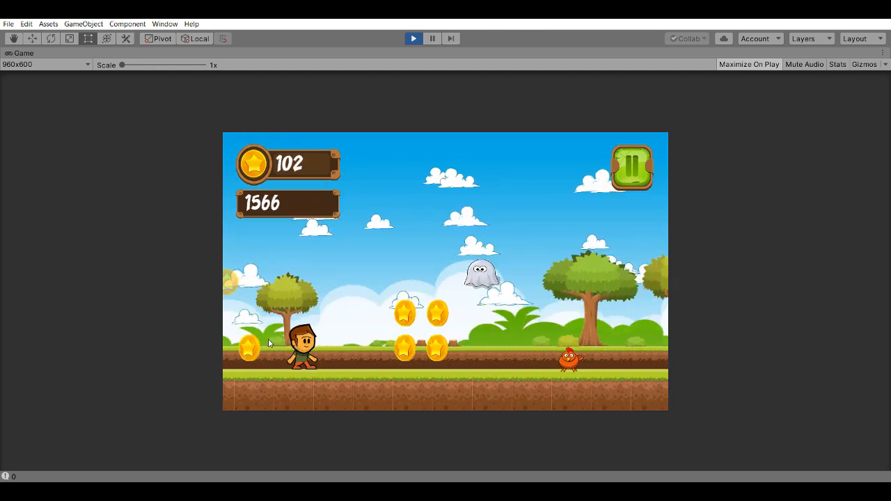
{"action": "key", "text": "space"}
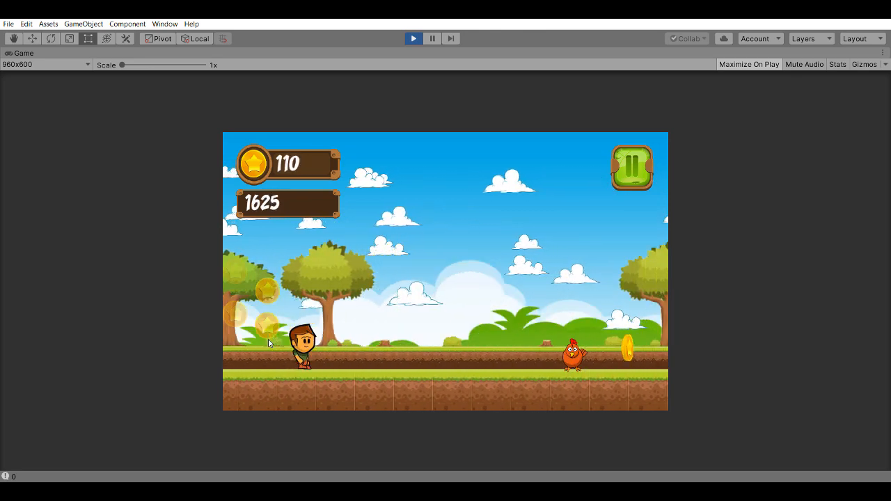
{"action": "key", "text": "space"}
{"action": "key", "text": "space"}
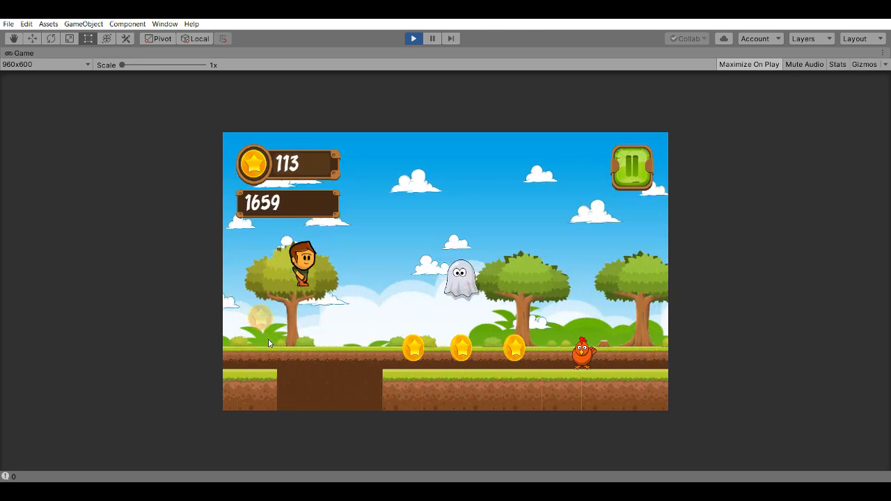
{"action": "key", "text": "space"}
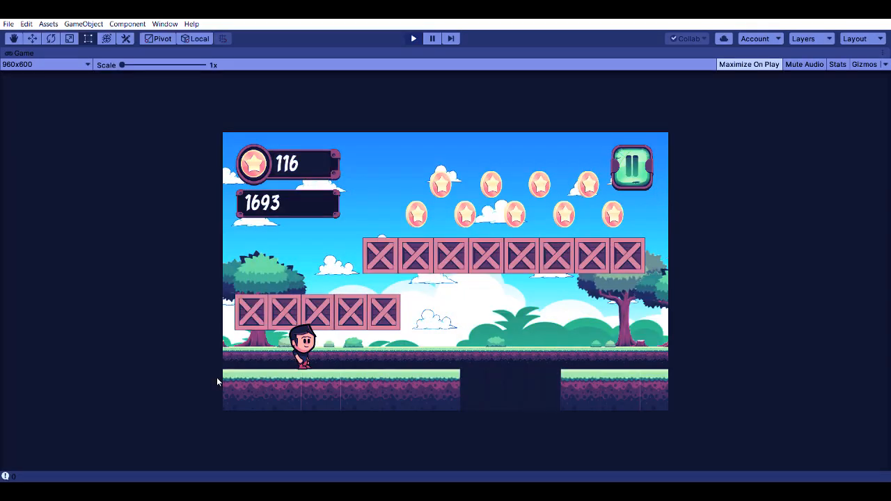
{"action": "key", "text": "space"}
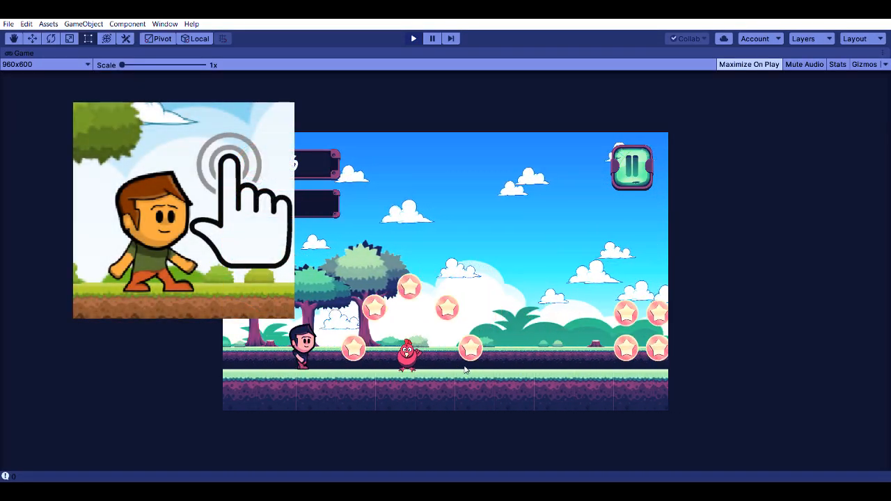
{"action": "key", "text": "space"}
{"action": "left_click", "coordinate": [478, 373]}
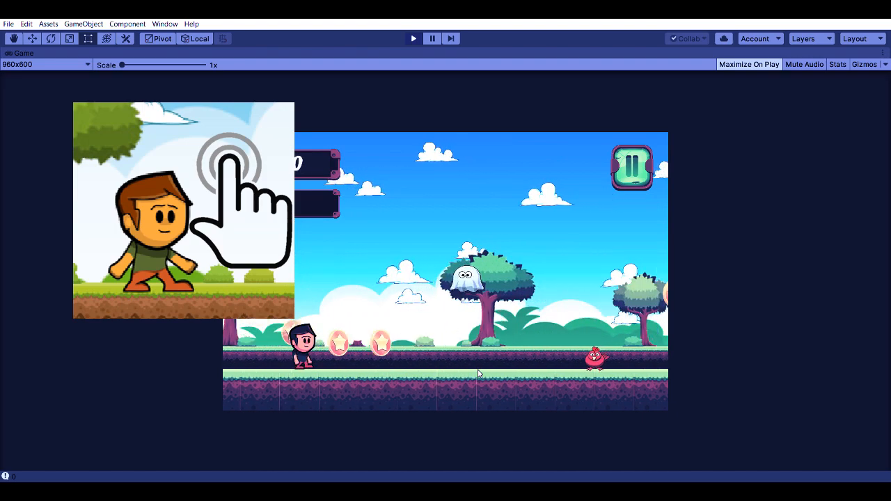
{"action": "left_click", "coordinate": [477, 373]}
{"action": "left_click", "coordinate": [478, 371]}
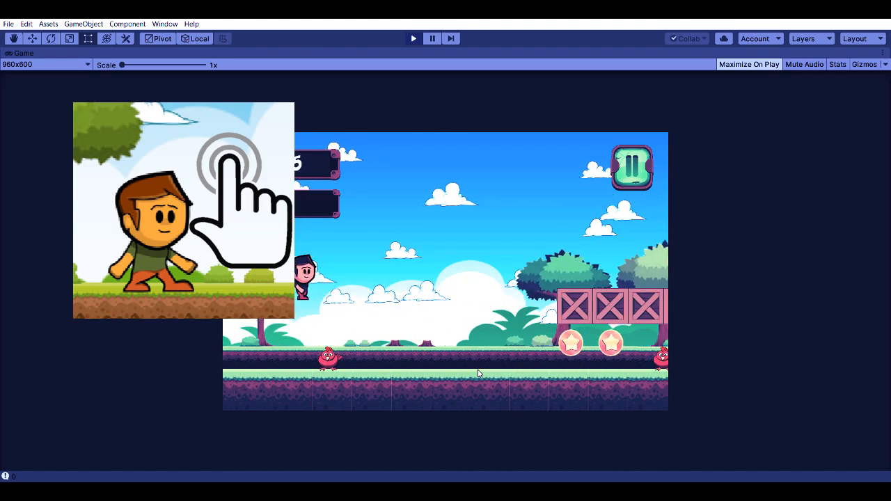
{"action": "left_click", "coordinate": [477, 373]}
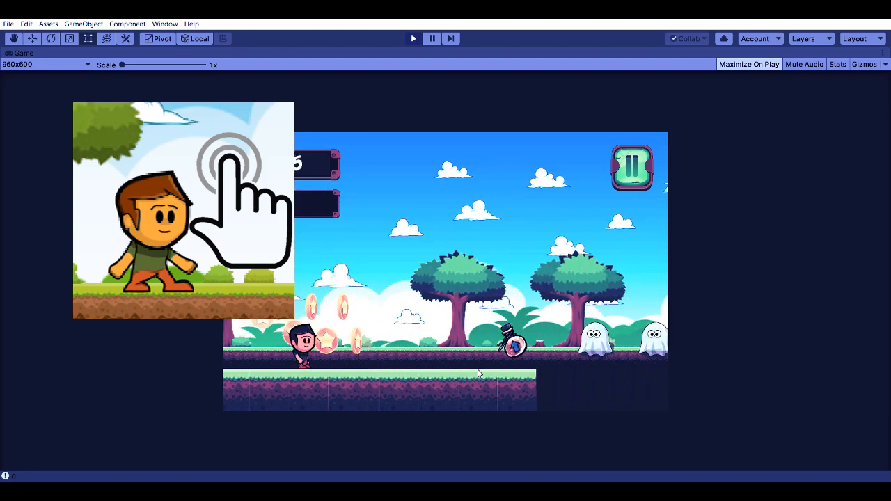
{"action": "left_click", "coordinate": [477, 373]}
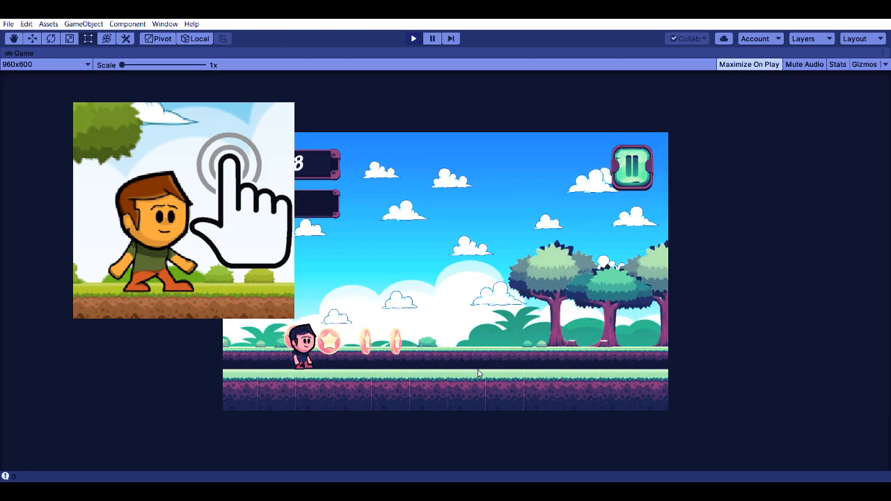
{"action": "left_click", "coordinate": [478, 374]}
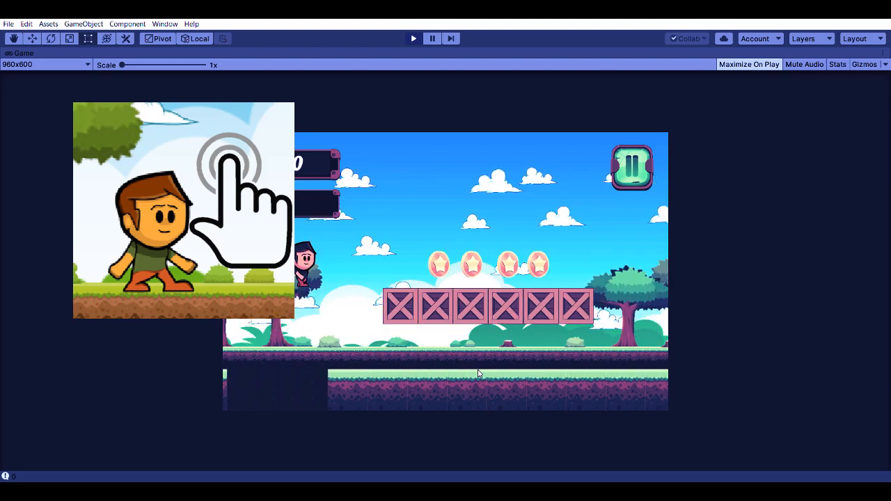
{"action": "left_click", "coordinate": [478, 373]}
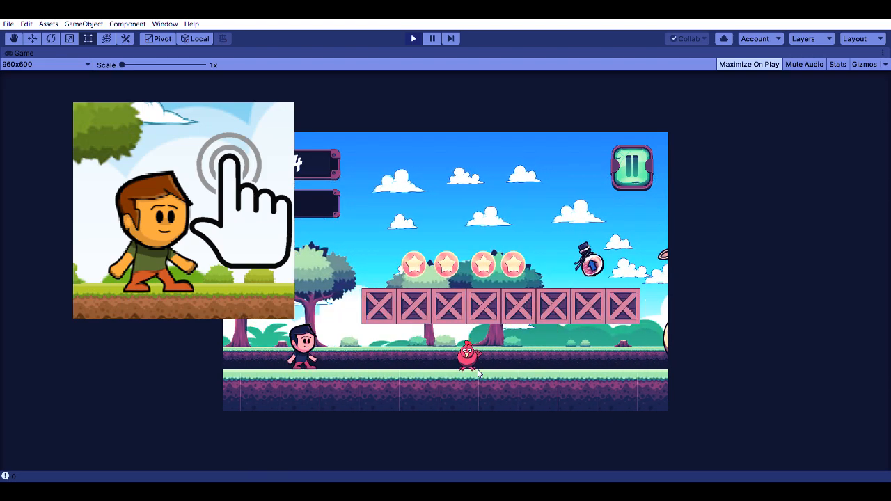
{"action": "left_click", "coordinate": [478, 373]}
{"action": "left_click", "coordinate": [478, 373]}
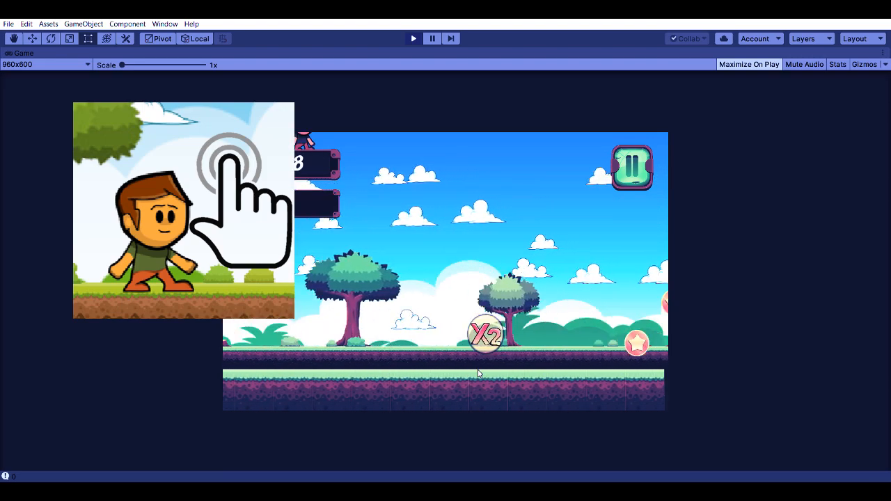
{"action": "left_click", "coordinate": [477, 373]}
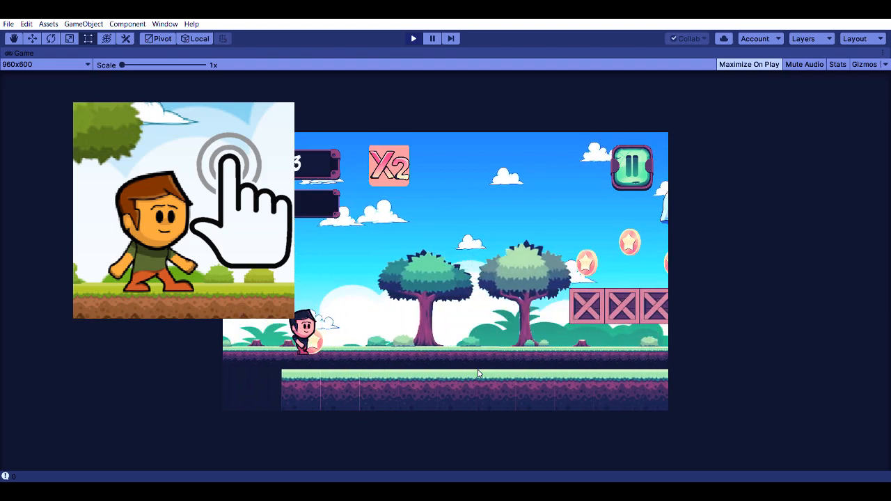
{"action": "left_click", "coordinate": [477, 373]}
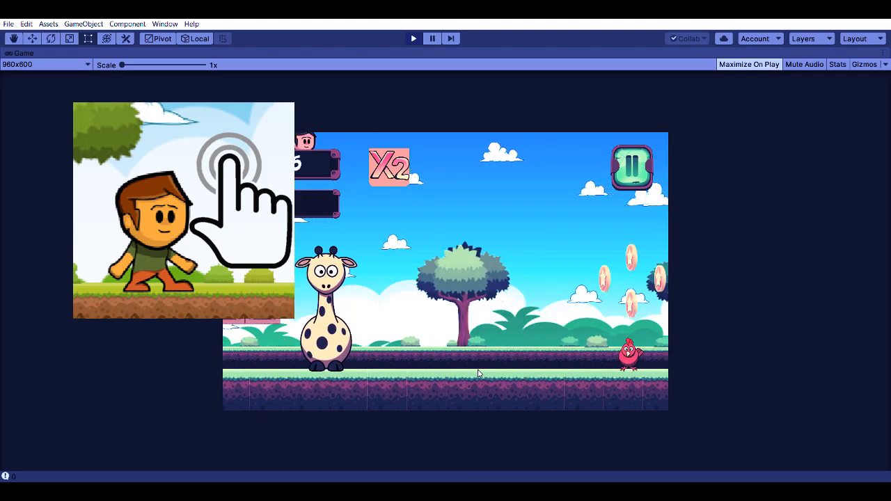
Step: Keep playtesting the running game, jumping over giraffes, ghosts, chickens and ground gaps and onto crate platforms while collecting coins
{"action": "left_click", "coordinate": [478, 374]}
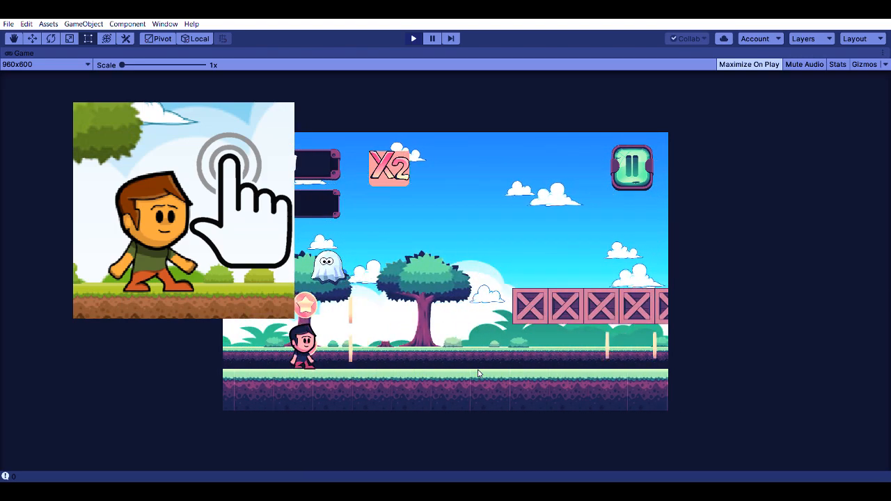
{"action": "left_click", "coordinate": [478, 373]}
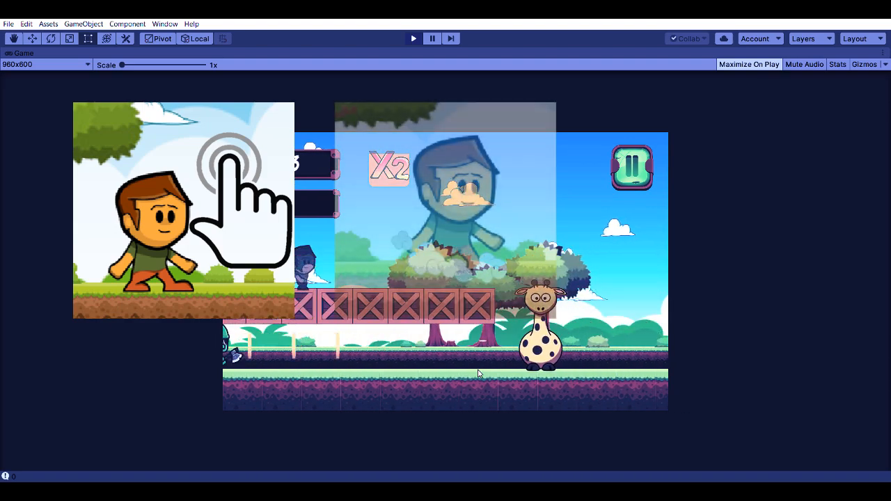
{"action": "left_click", "coordinate": [478, 373]}
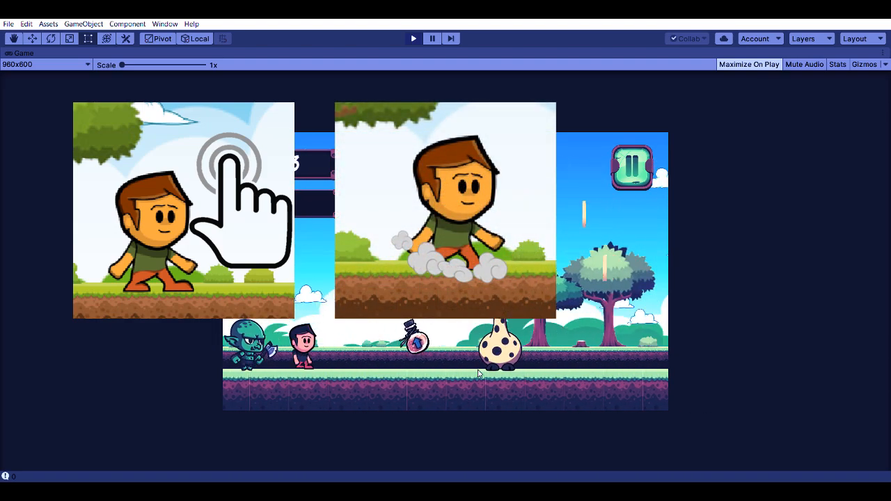
{"action": "left_click", "coordinate": [477, 373]}
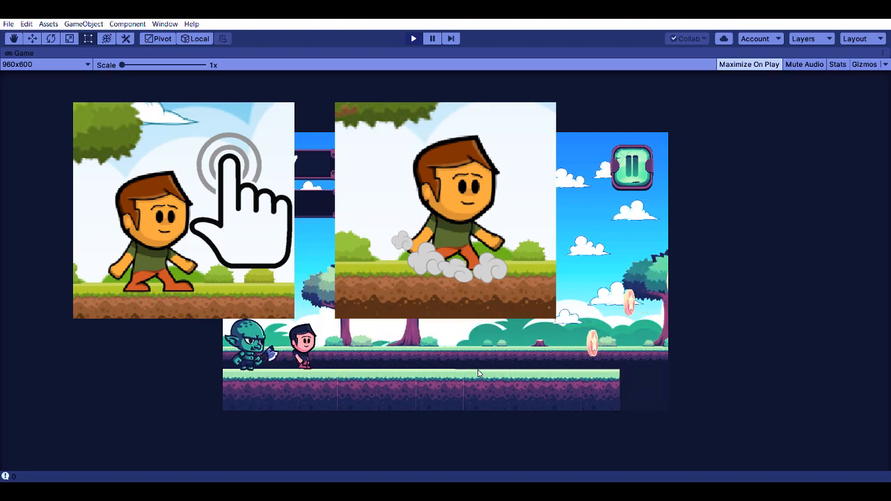
{"action": "left_click", "coordinate": [477, 373]}
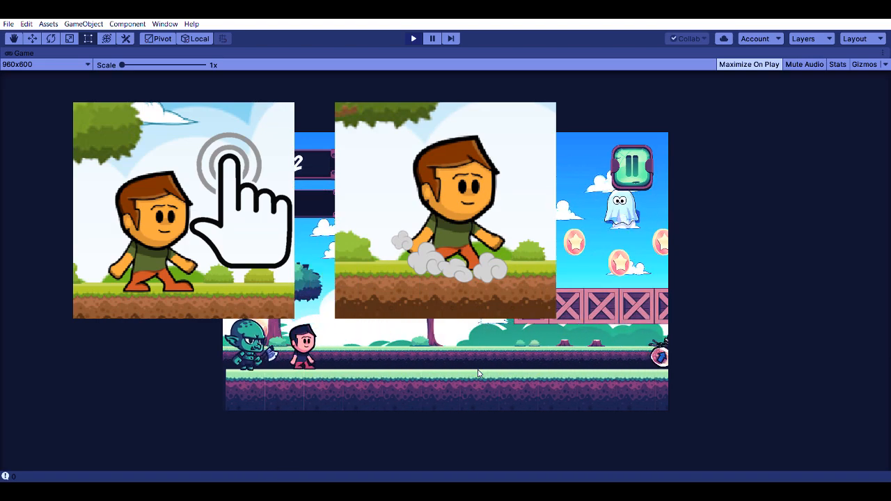
{"action": "left_click", "coordinate": [478, 373]}
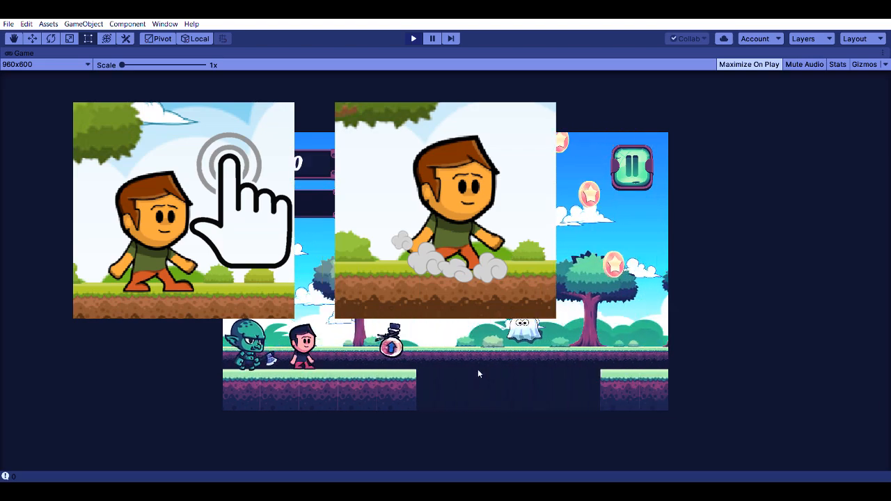
{"action": "left_click", "coordinate": [478, 373]}
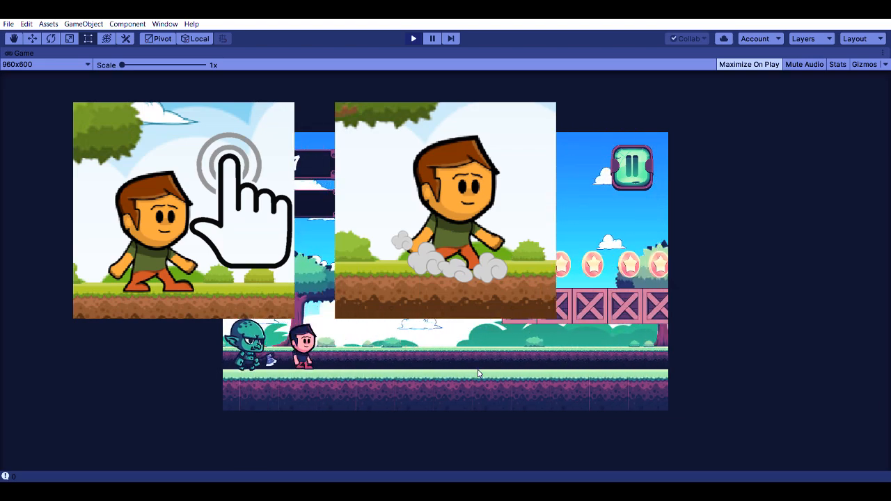
{"action": "left_click", "coordinate": [477, 373]}
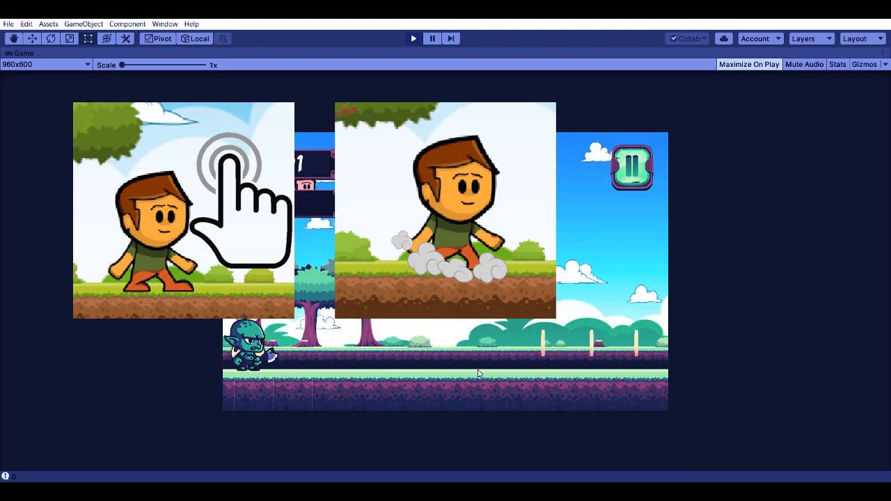
{"action": "left_click", "coordinate": [477, 373]}
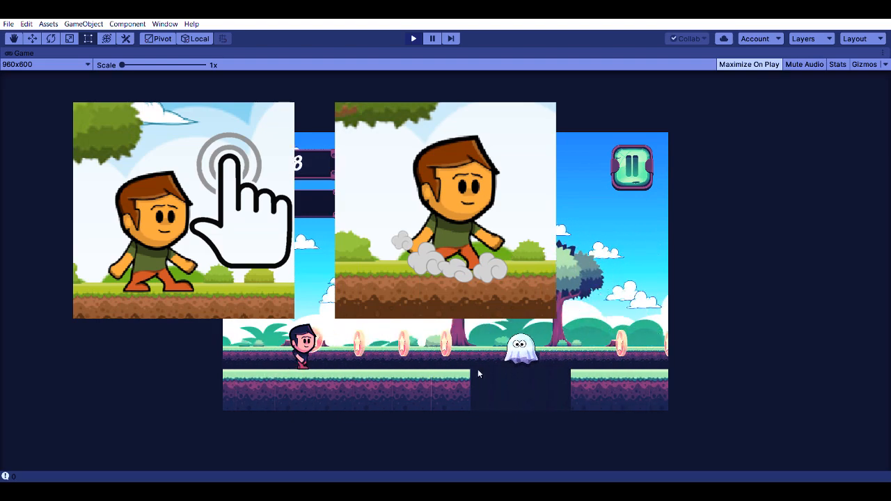
{"action": "left_click", "coordinate": [478, 373]}
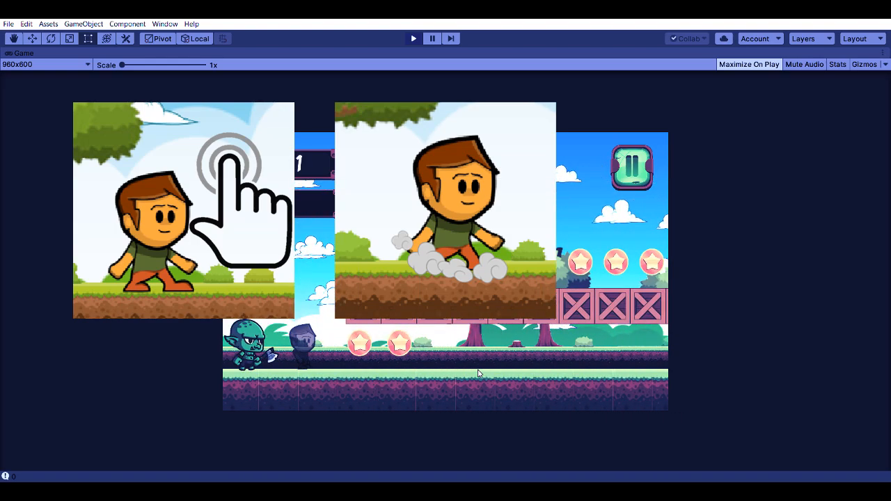
{"action": "left_click", "coordinate": [478, 373]}
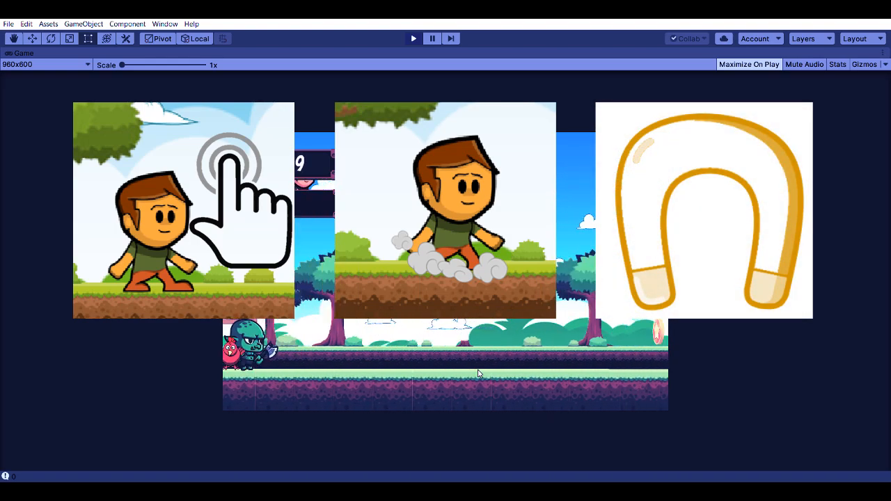
{"action": "left_click", "coordinate": [478, 370]}
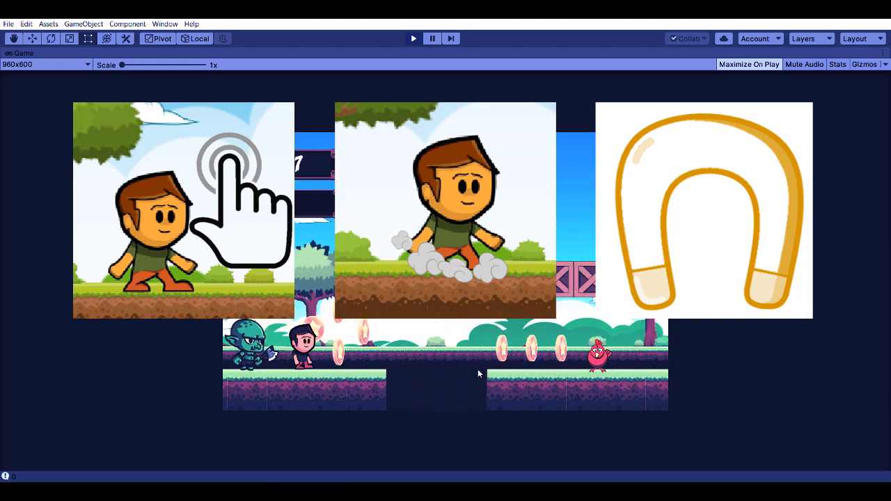
{"action": "left_click", "coordinate": [478, 372]}
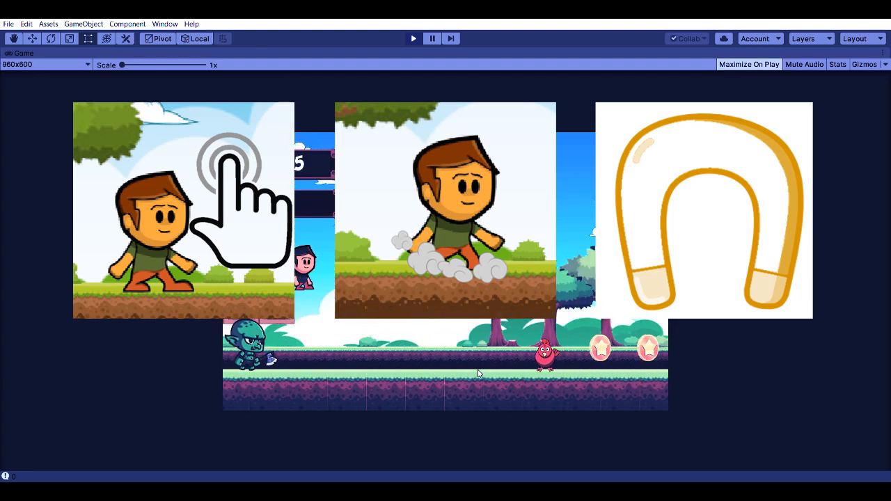
{"action": "left_click", "coordinate": [478, 374]}
{"action": "left_click", "coordinate": [478, 374]}
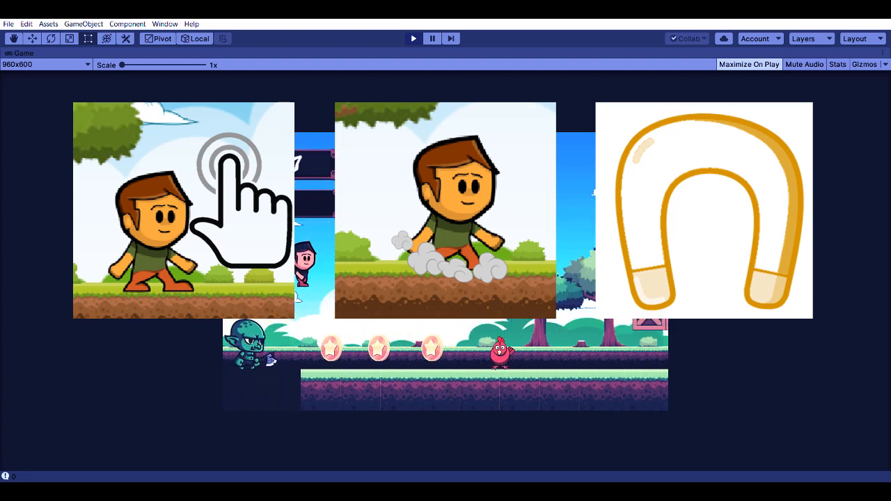